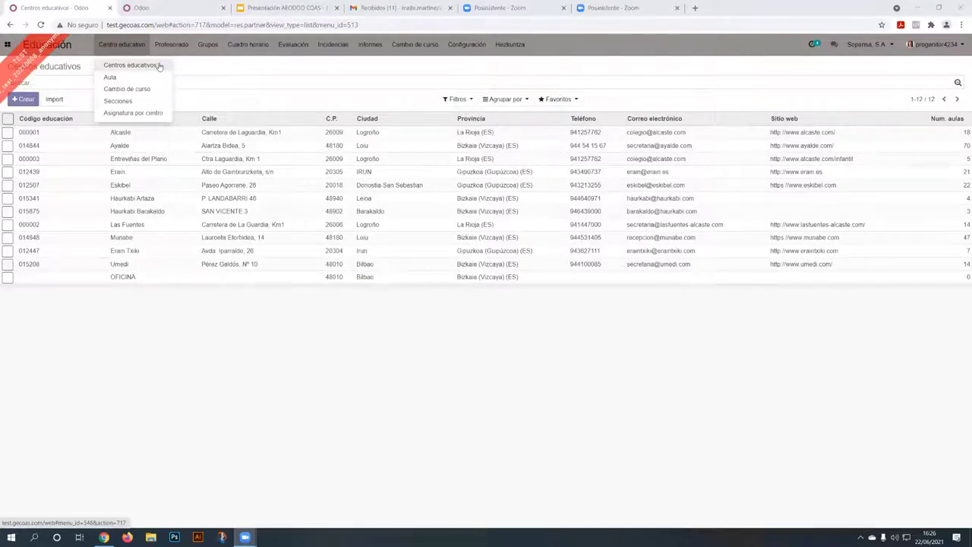
# Open Alcaste's course change from 4.Educación Primaria to 5.Educación Primaria and view the details of its Ciencias de la Naturaleza subject
pyautogui.moveTo(409, 51)
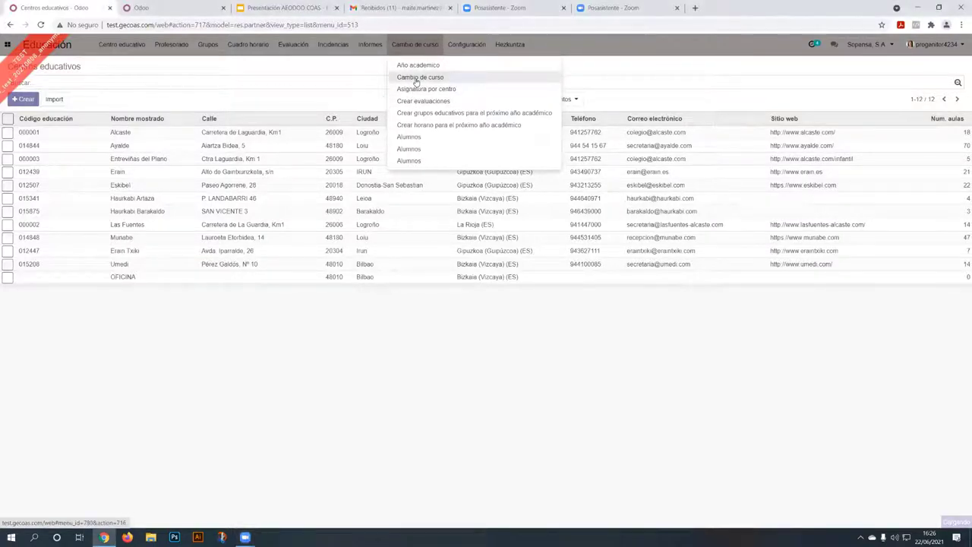
pyautogui.click(416, 79)
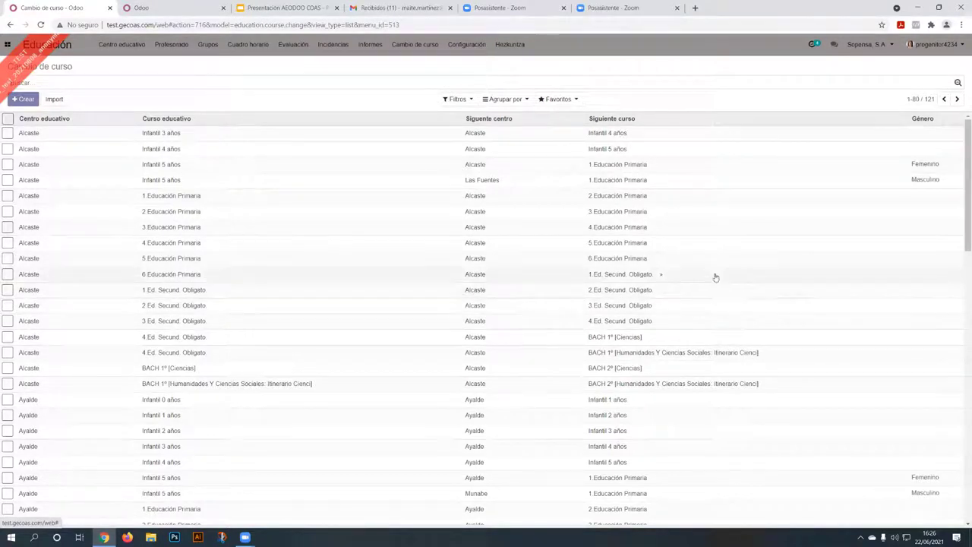
pyautogui.click(630, 244)
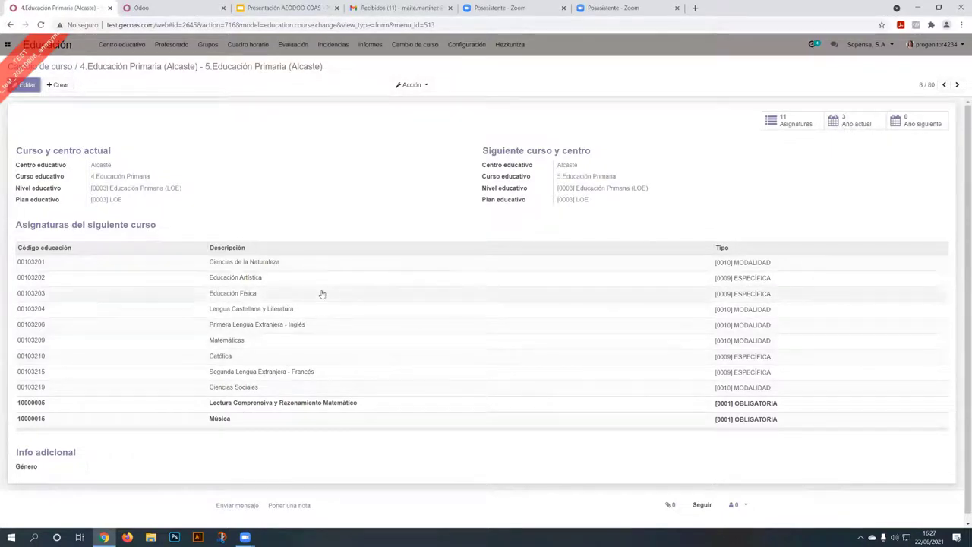
pyautogui.click(434, 263)
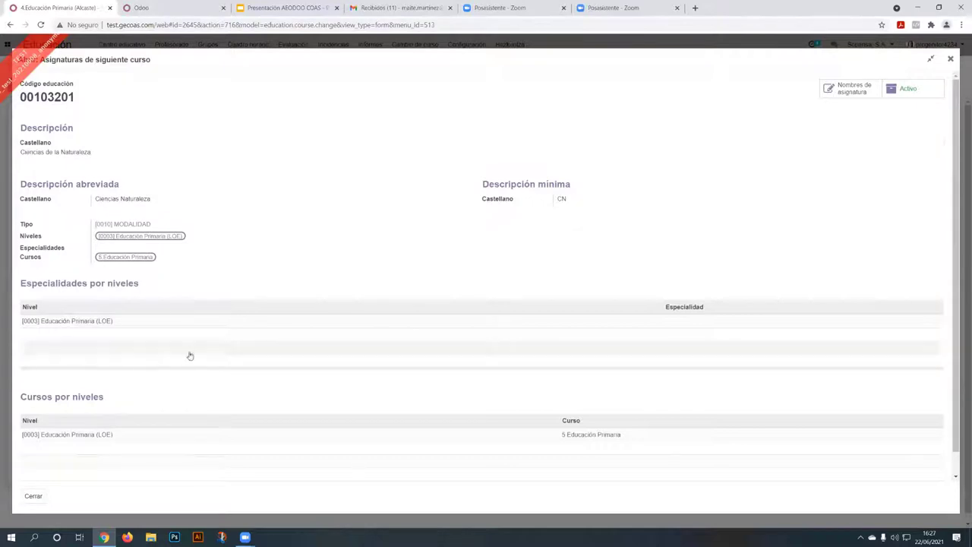
pyautogui.click(950, 60)
# From the course change's centre subjects, open the subject programme of Ciencias de la Naturaleza for editing, and return to the course change list
pyautogui.click(796, 123)
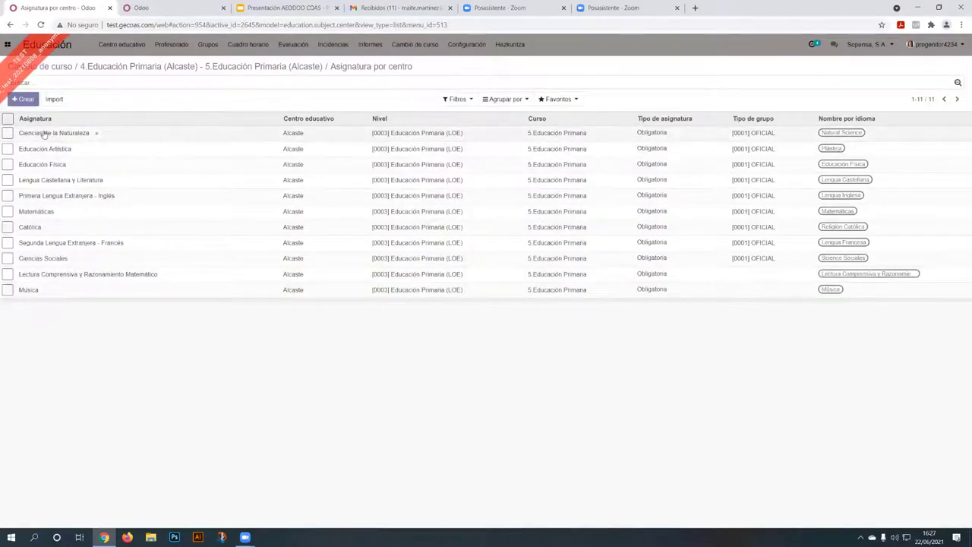
pyautogui.click(170, 140)
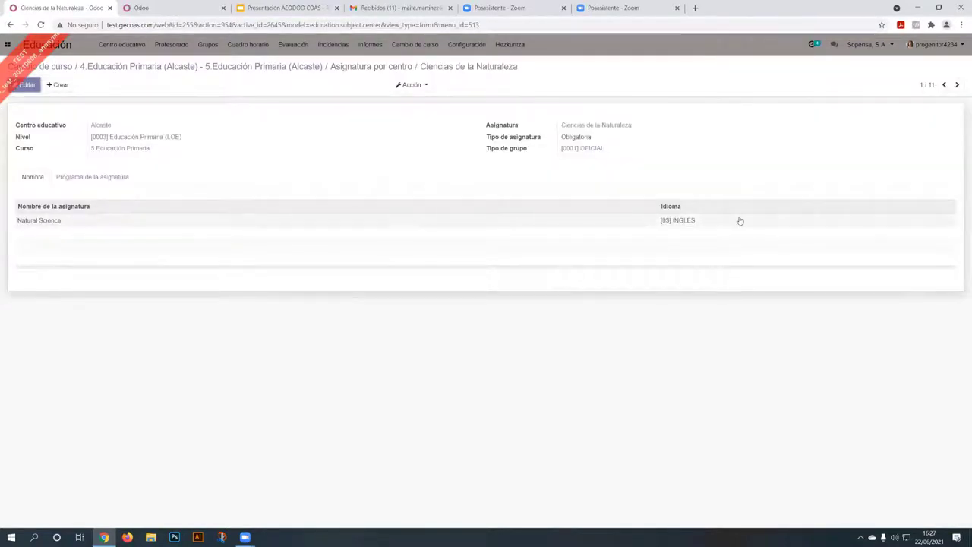
pyautogui.click(96, 178)
pyautogui.click(27, 85)
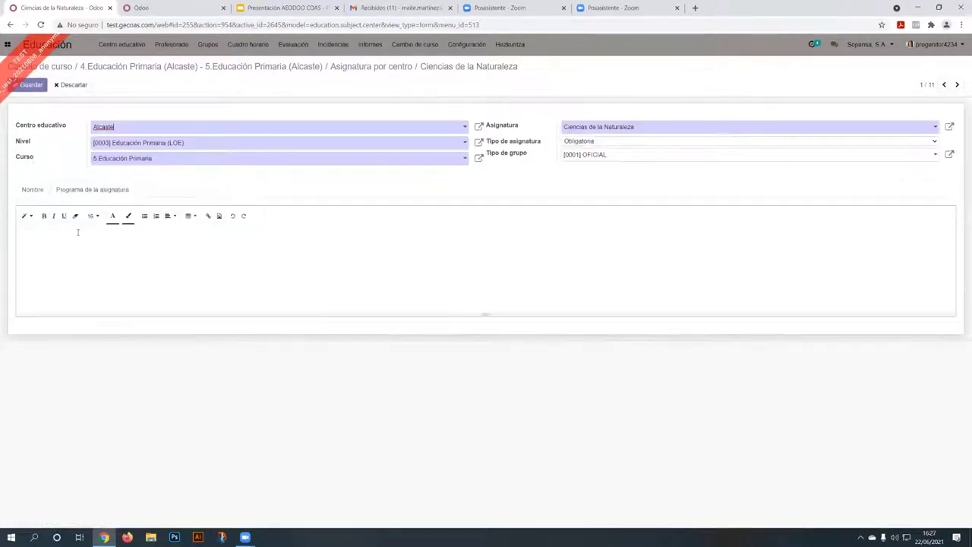
pyautogui.click(62, 235)
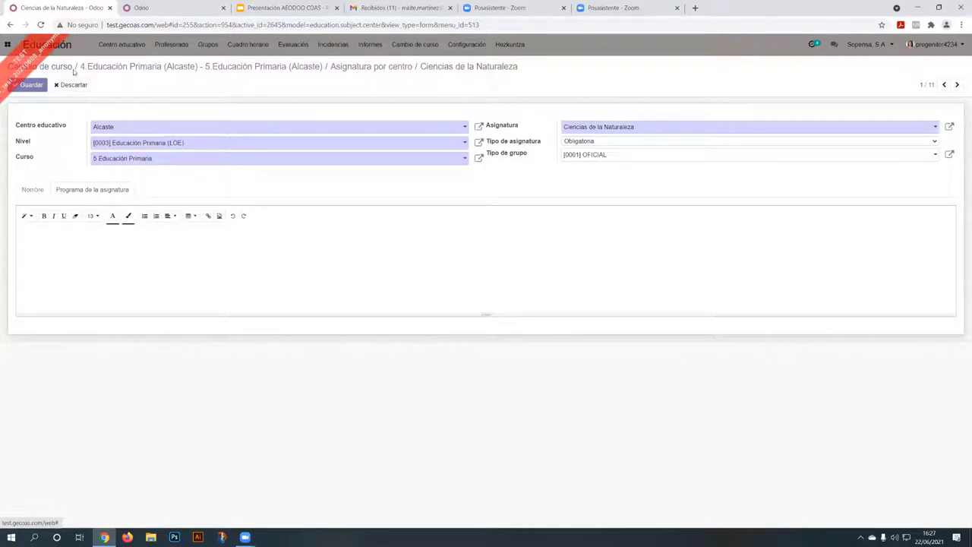
pyautogui.click(61, 67)
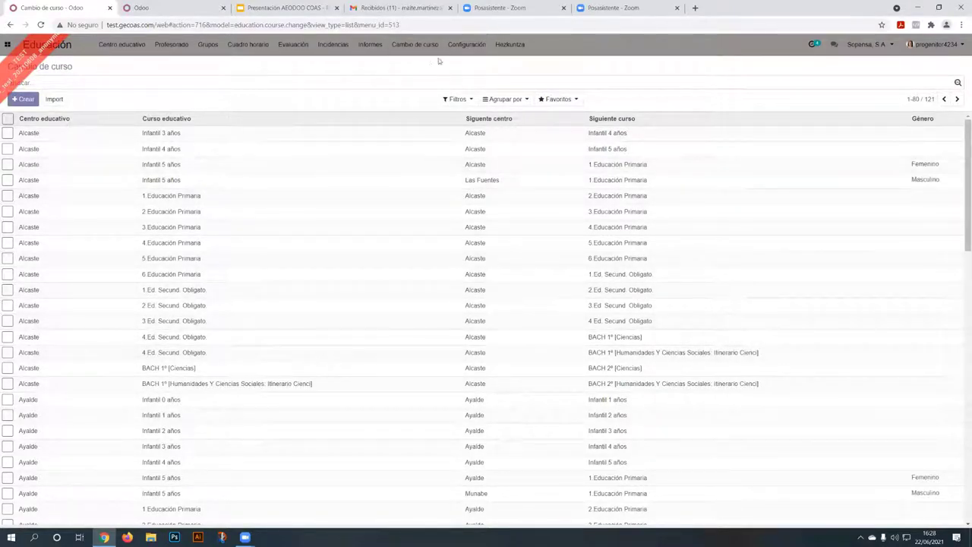
# Review the evaluation creation form without creating any evaluations, and open the list of subjects per centre
pyautogui.click(414, 44)
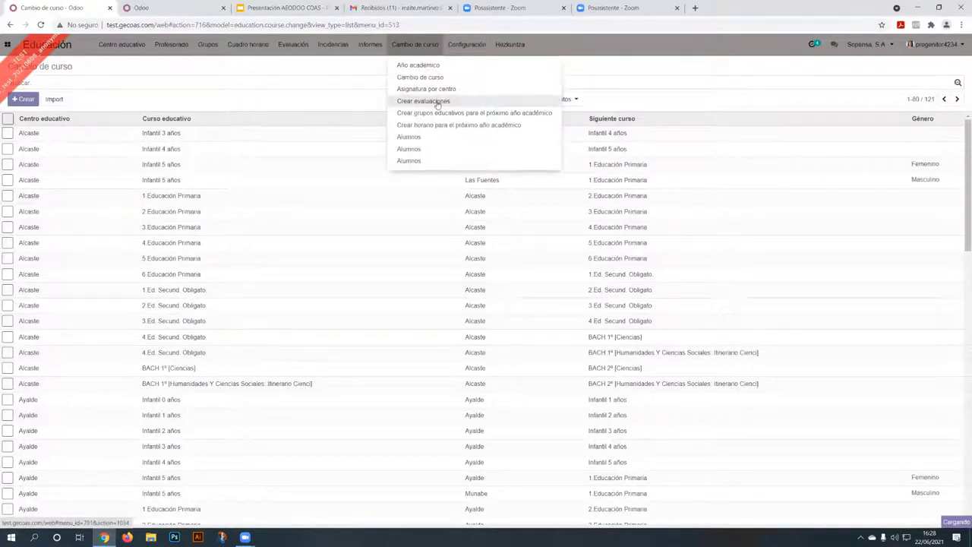
pyautogui.click(438, 103)
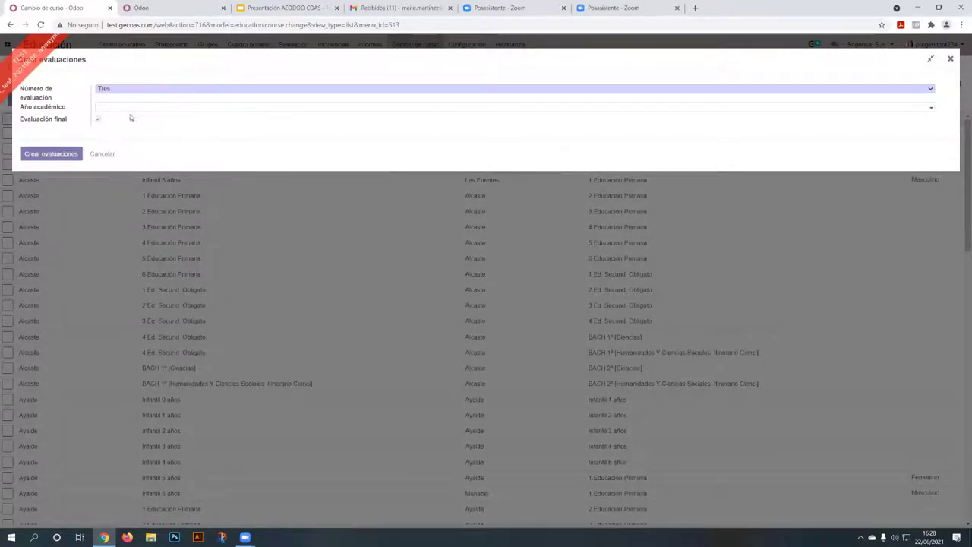
pyautogui.click(950, 59)
pyautogui.click(415, 44)
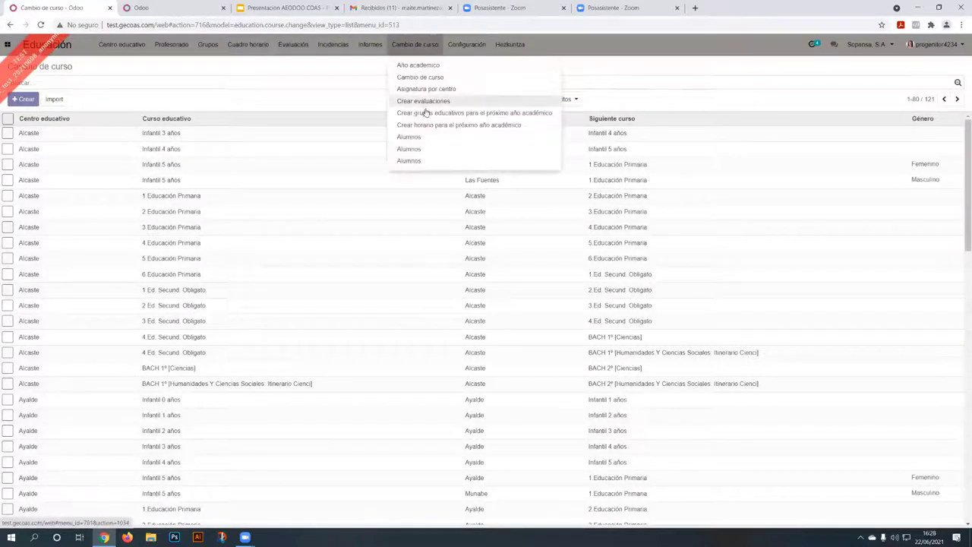
pyautogui.click(432, 89)
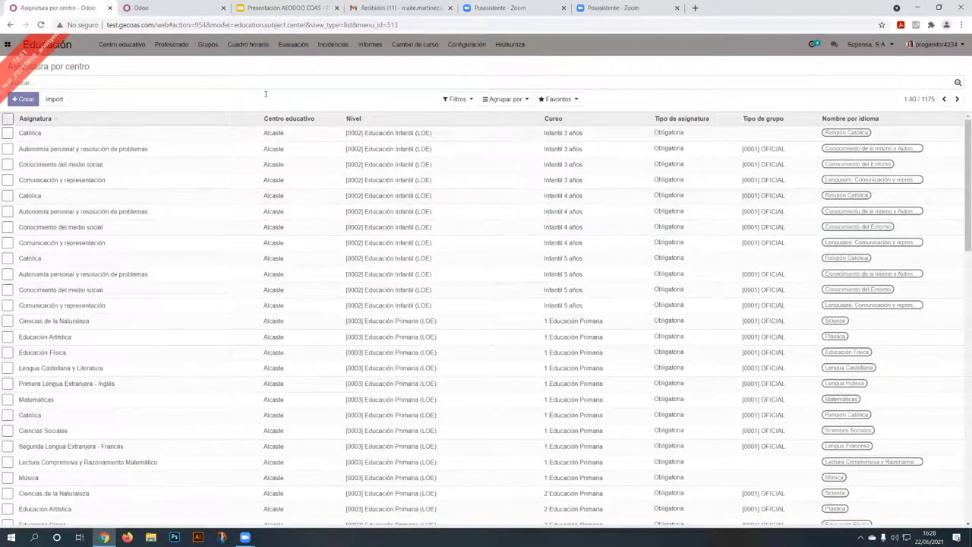
# Show the current-year evaluations of Alcaste's course change from 1.Educación Primaria to 2.Educación Primaria
pyautogui.click(418, 46)
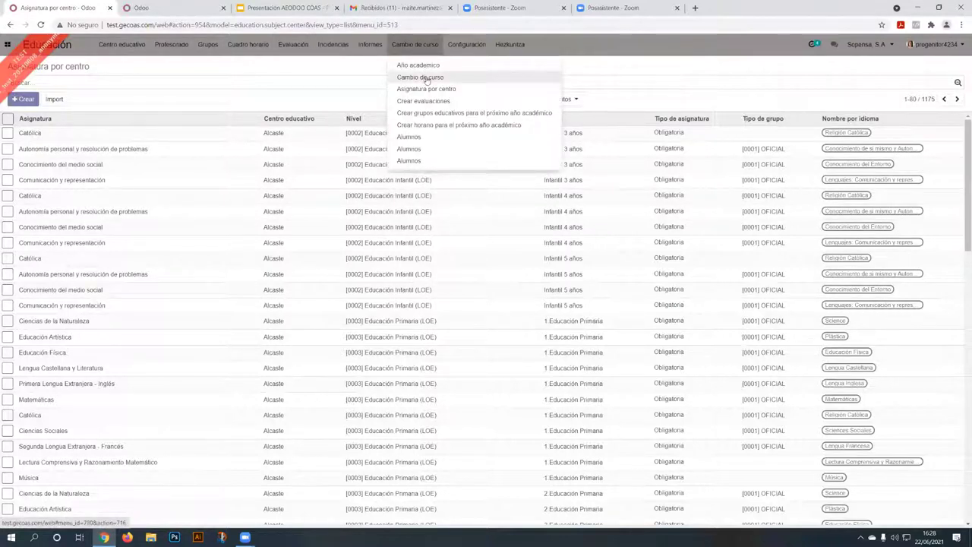
pyautogui.click(423, 78)
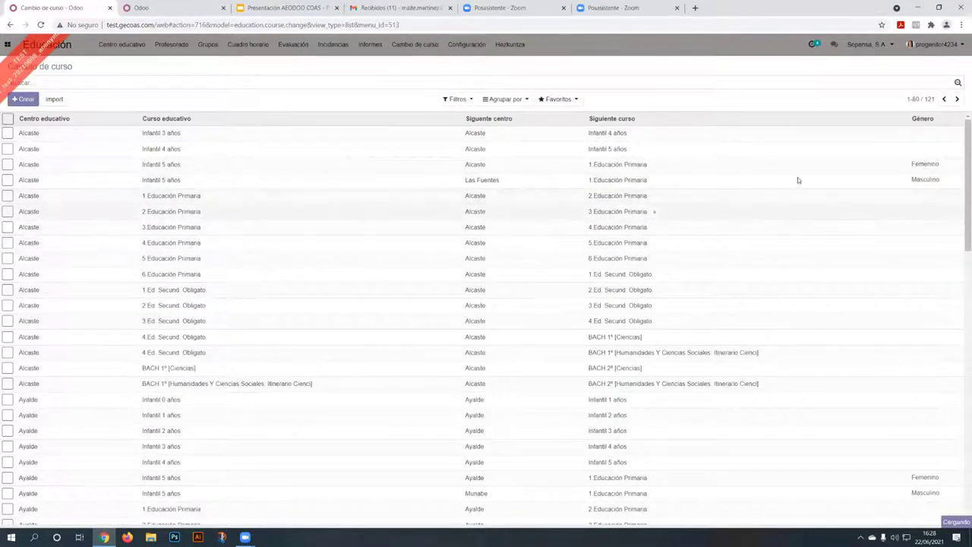
pyautogui.click(797, 195)
pyautogui.click(856, 120)
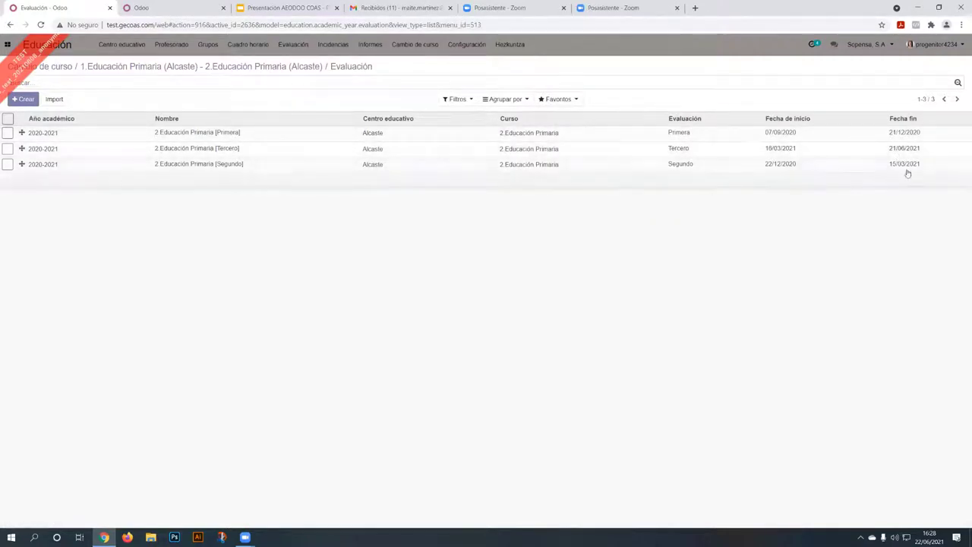
# Open the educational groups list and expand Alcaste's Infantil 3 años and Infantil 4 años groups
pyautogui.click(420, 55)
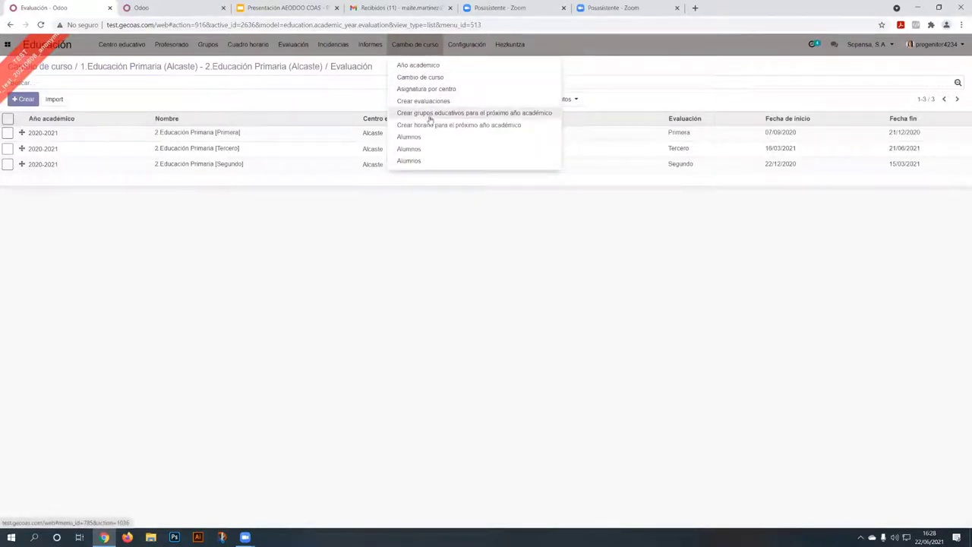
pyautogui.moveTo(212, 54)
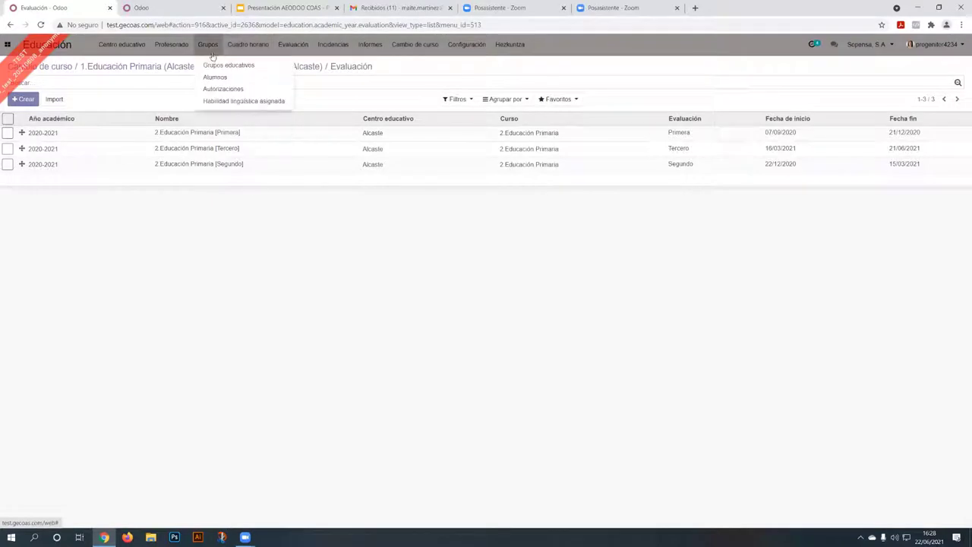
pyautogui.click(221, 65)
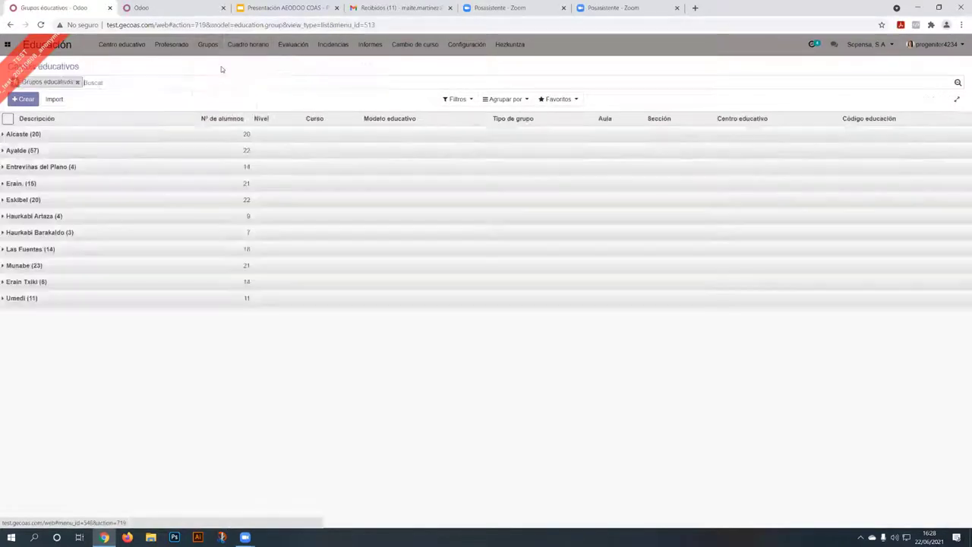
pyautogui.click(23, 135)
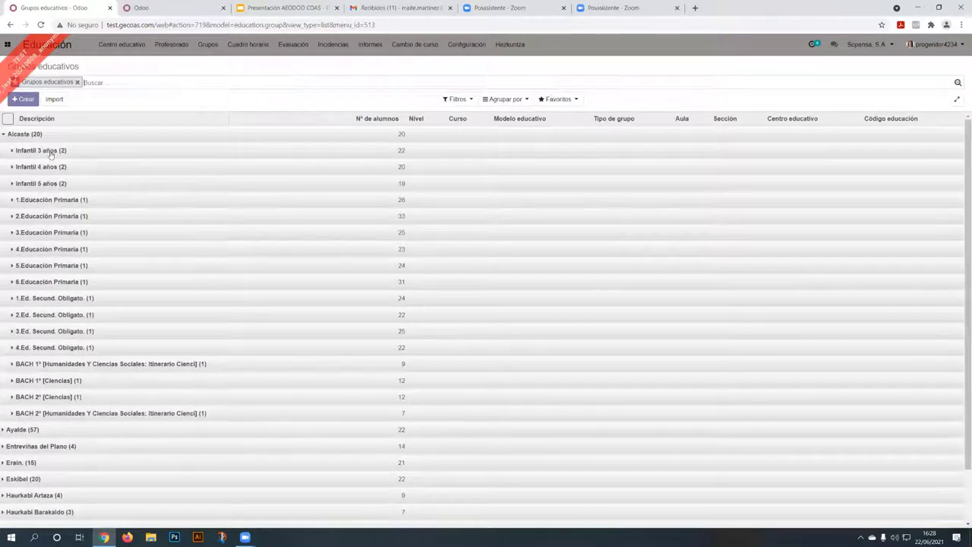
pyautogui.click(46, 151)
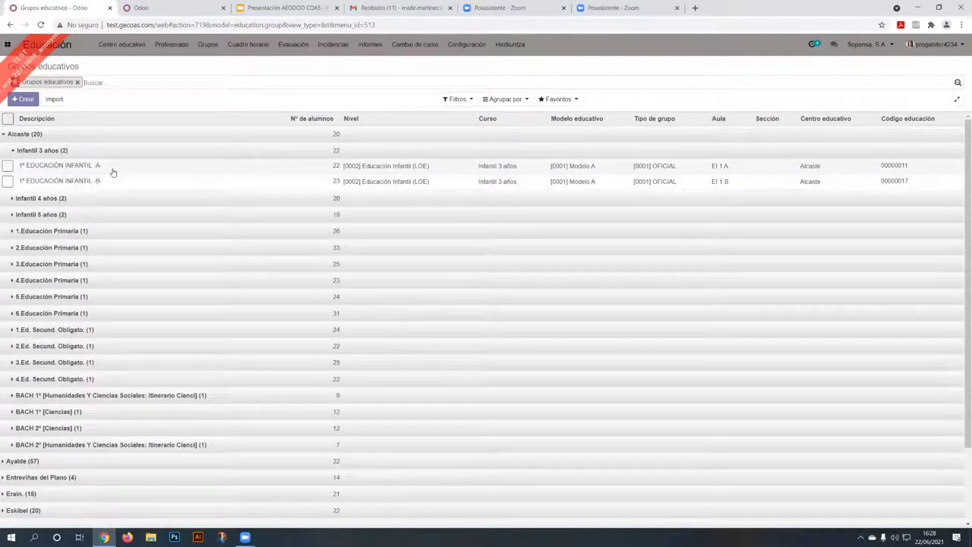
pyautogui.click(37, 199)
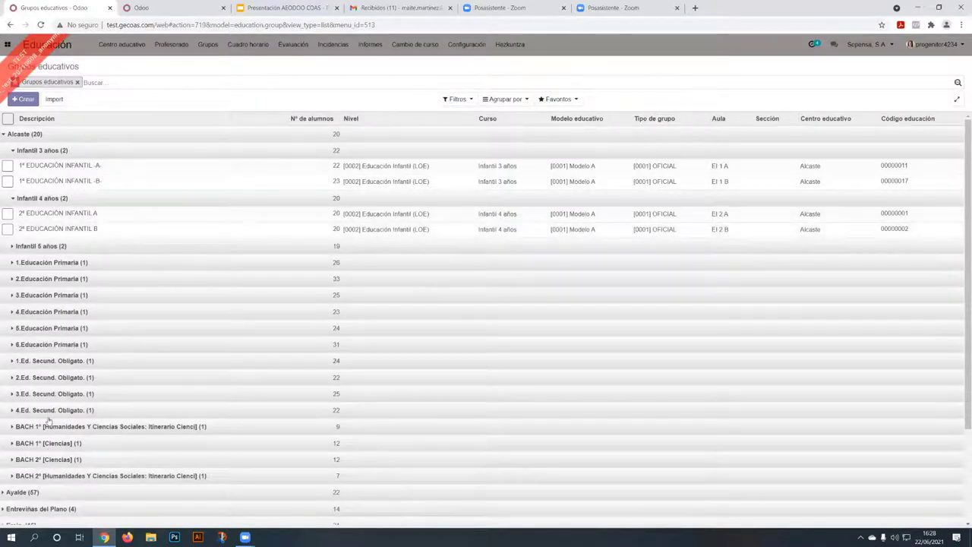
# Expand the Ayalde centre and list its groups for 1.Educación Primaria, 2.Educación Primaria and 3.Educación Primaria
pyautogui.scroll(-2, 30, 426)
pyautogui.click(23, 398)
pyautogui.scroll(-5, 61, 296)
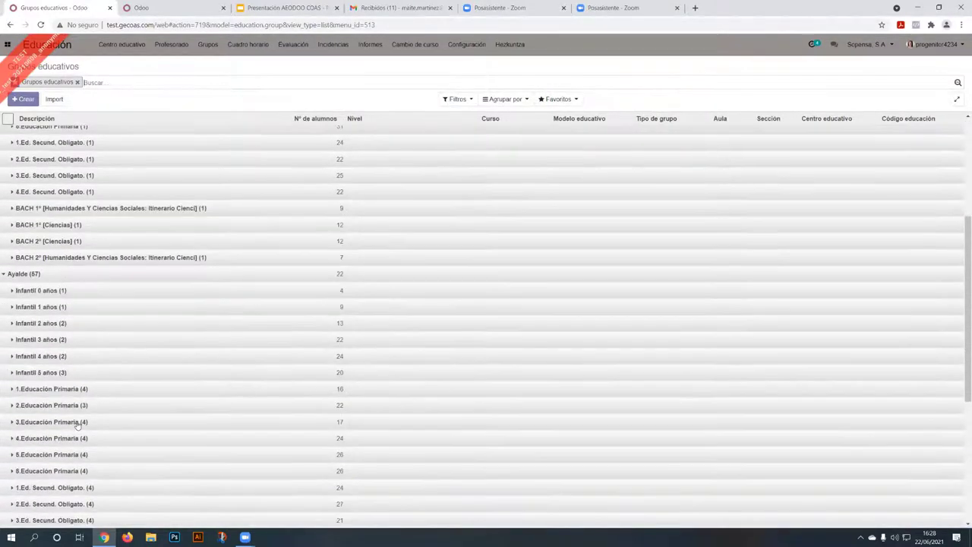
pyautogui.click(63, 277)
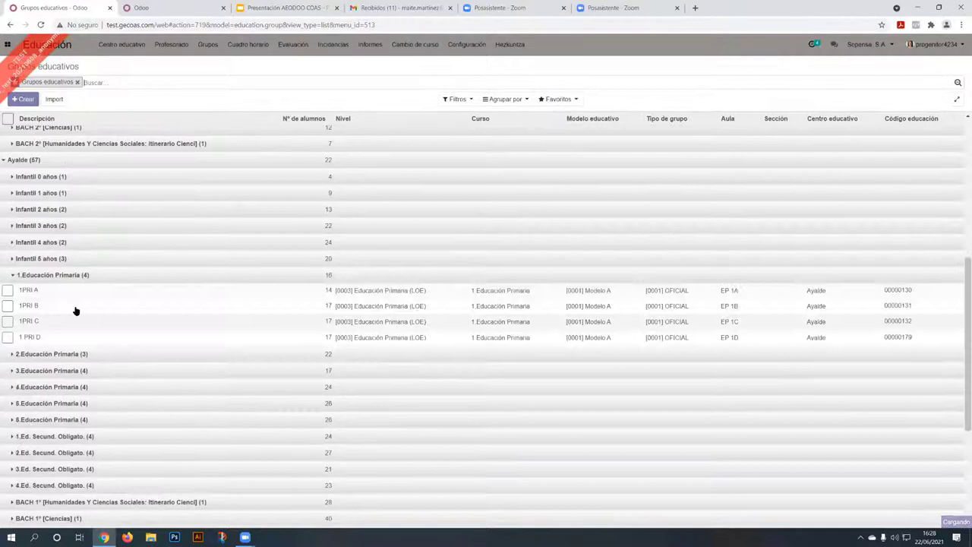
pyautogui.click(67, 354)
pyautogui.click(49, 418)
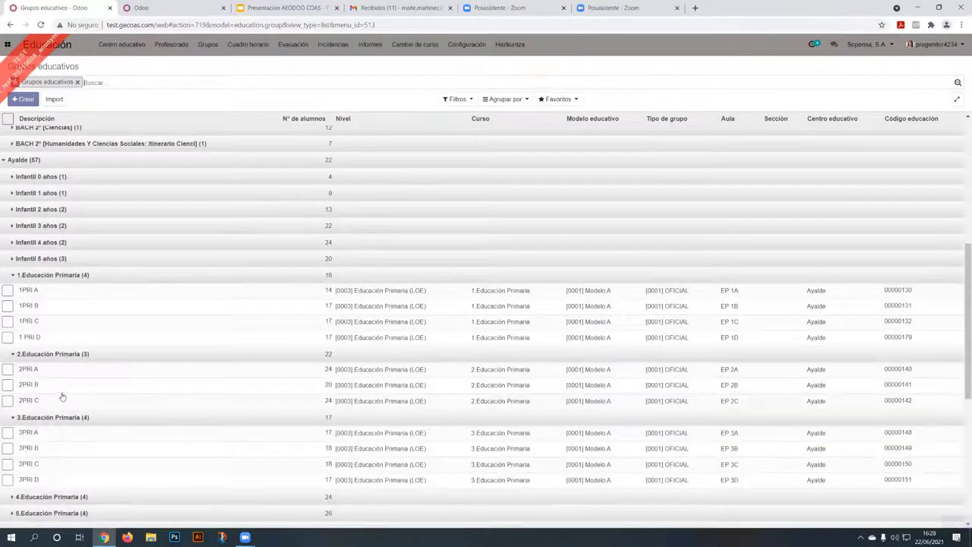
pyautogui.scroll(-2, 57, 379)
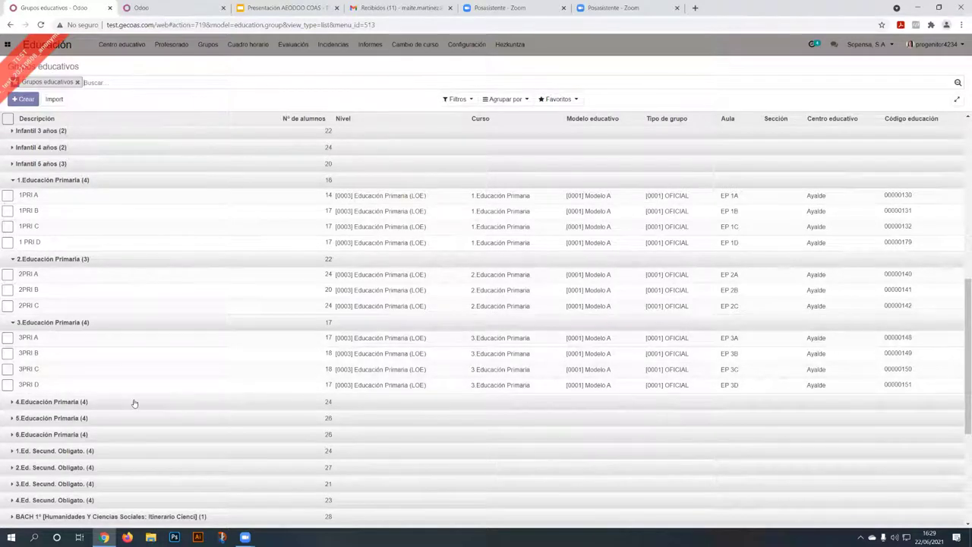
# Open Ayalde's 3PRI A group and review its tutors and its list of students
pyautogui.click(163, 342)
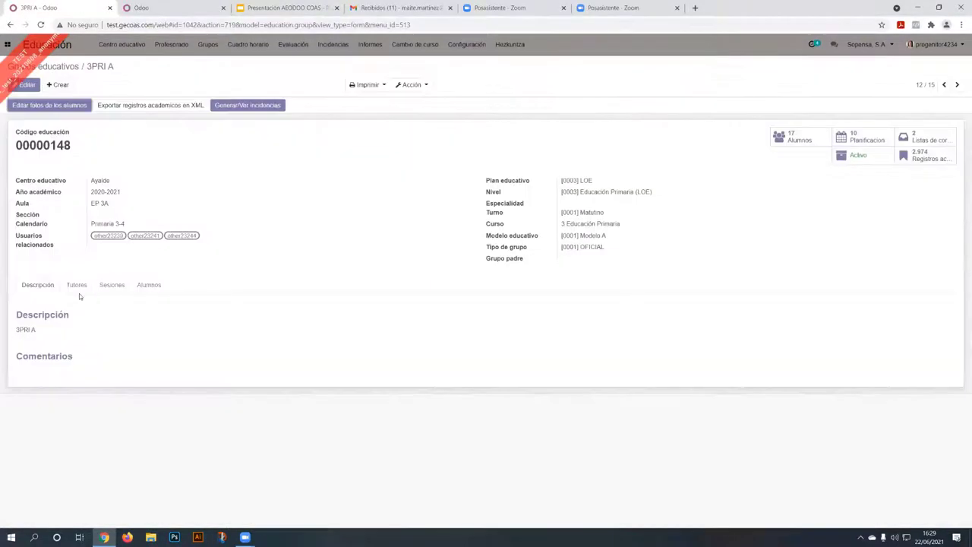
pyautogui.click(78, 292)
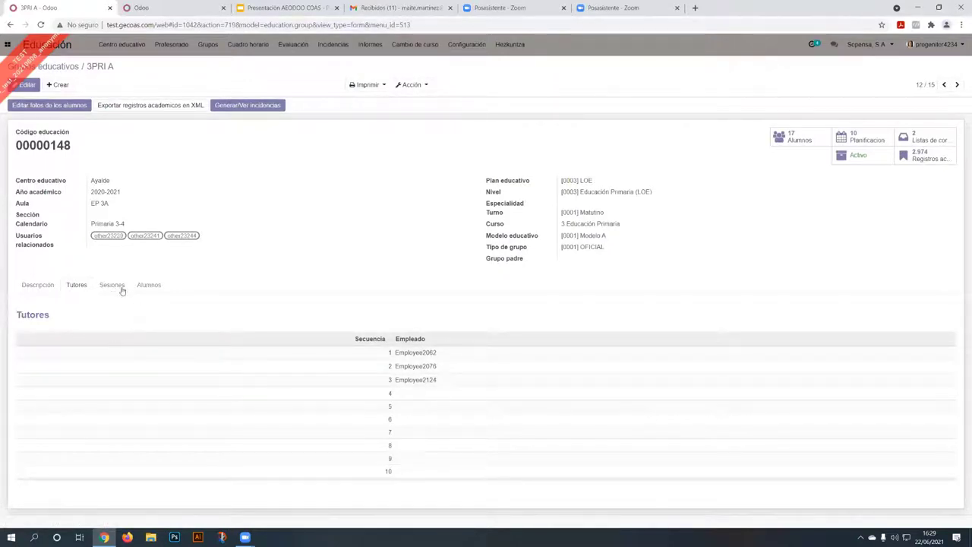
pyautogui.click(152, 285)
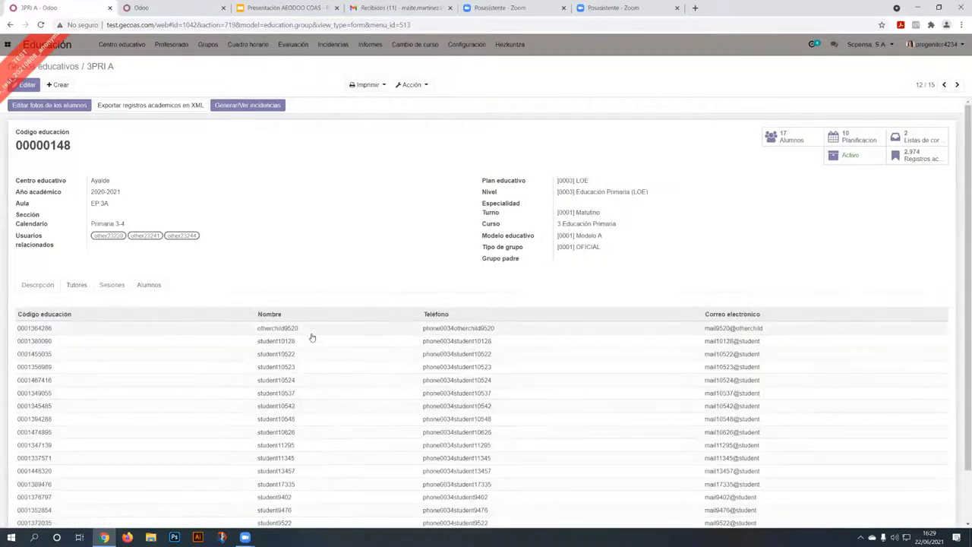
pyautogui.scroll(-1, 299, 458)
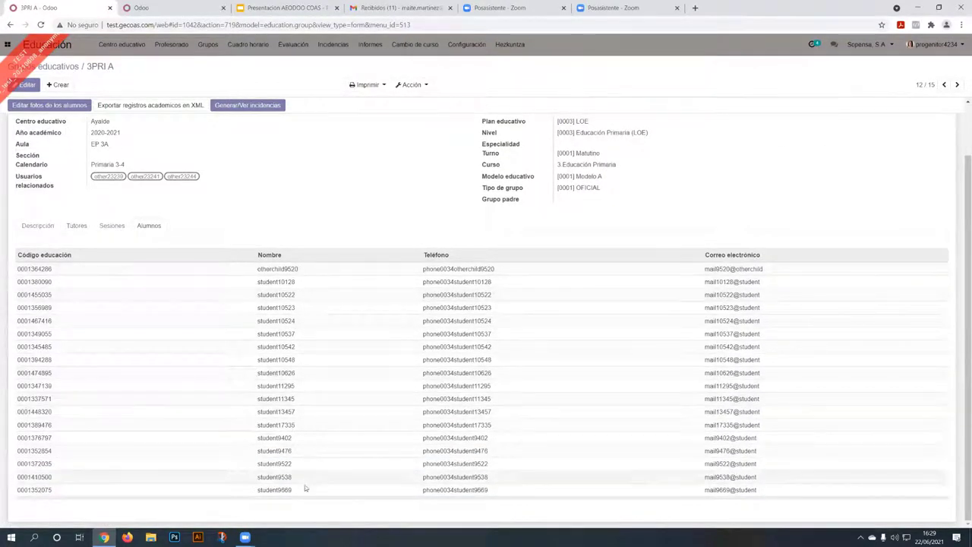
pyautogui.scroll(1, 140, 318)
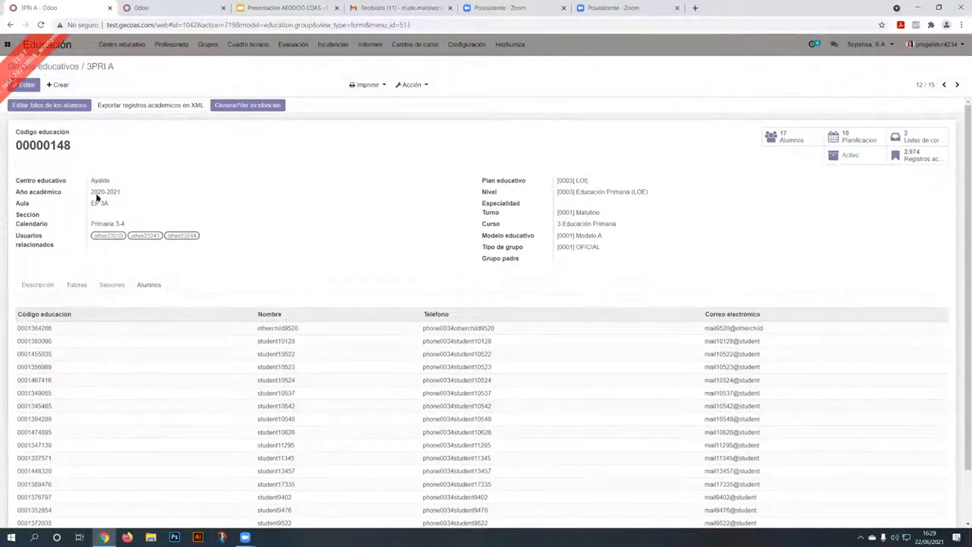
# Review the weekly sessions of the 3PRI A group and open its class schedules
pyautogui.click(112, 287)
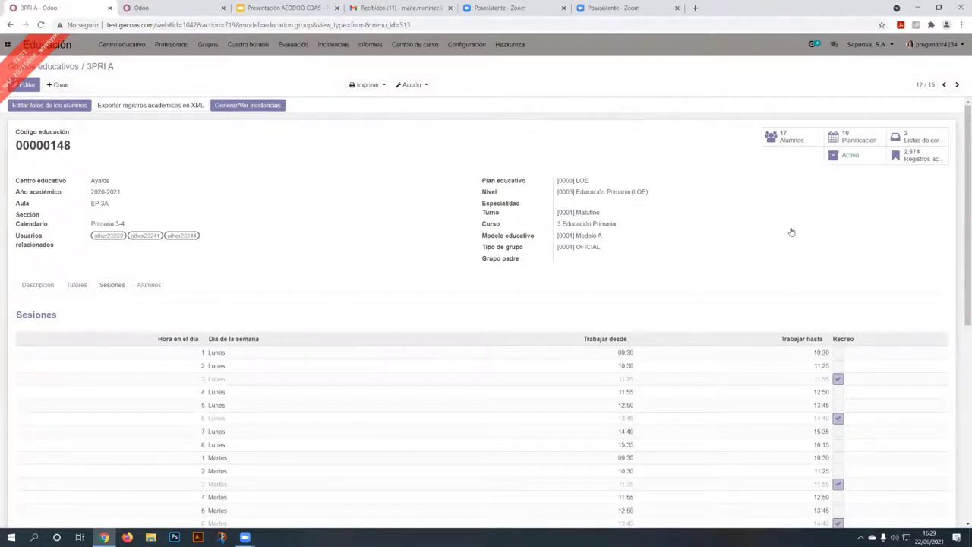
pyautogui.scroll(-2, 791, 233)
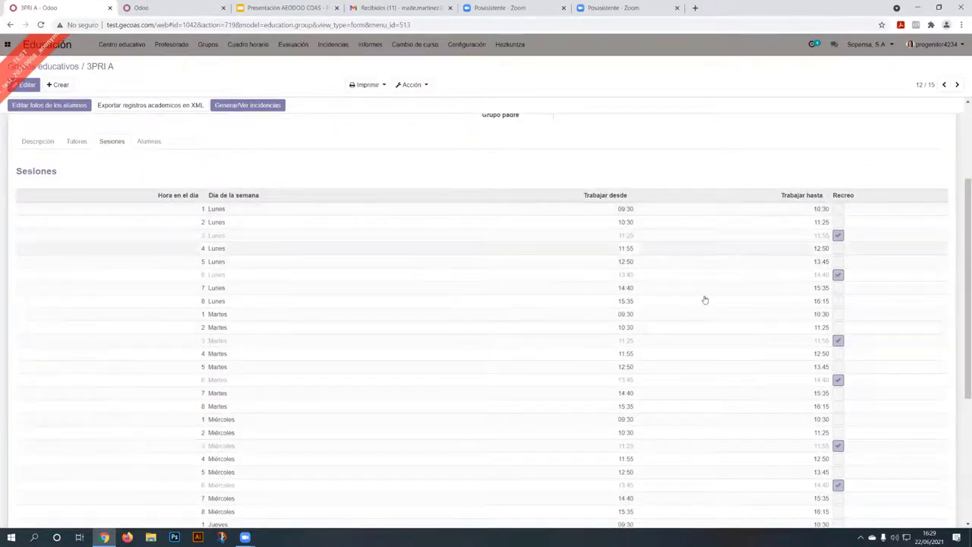
pyautogui.scroll(1, 540, 429)
pyautogui.scroll(2, 541, 429)
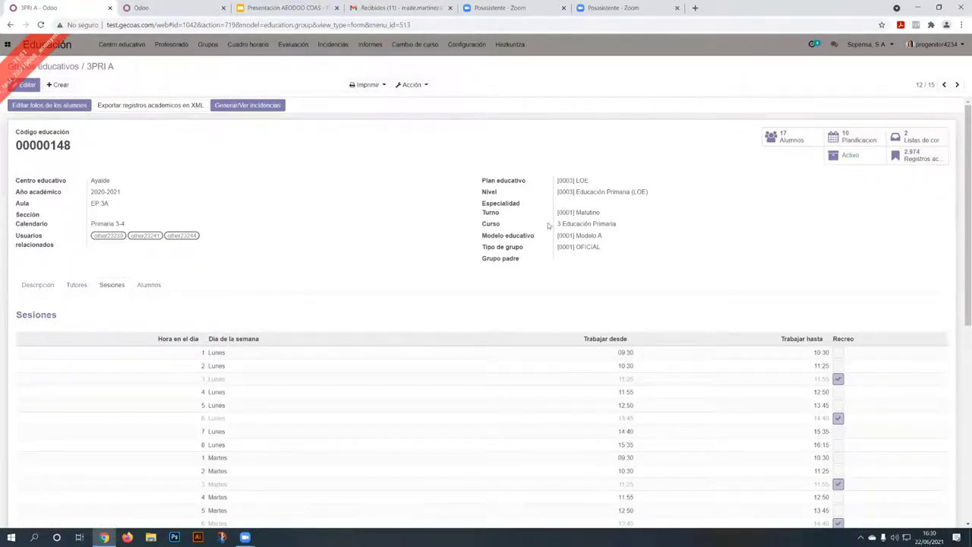
pyautogui.click(858, 138)
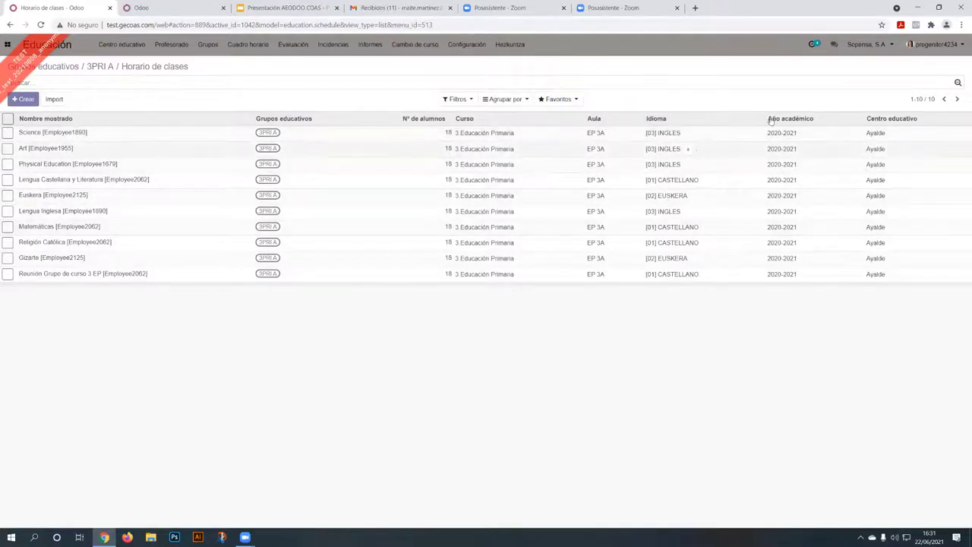
# Review the Science class schedule of 3PRI A and open the Educación module in a separate browser tab
pyautogui.click(193, 139)
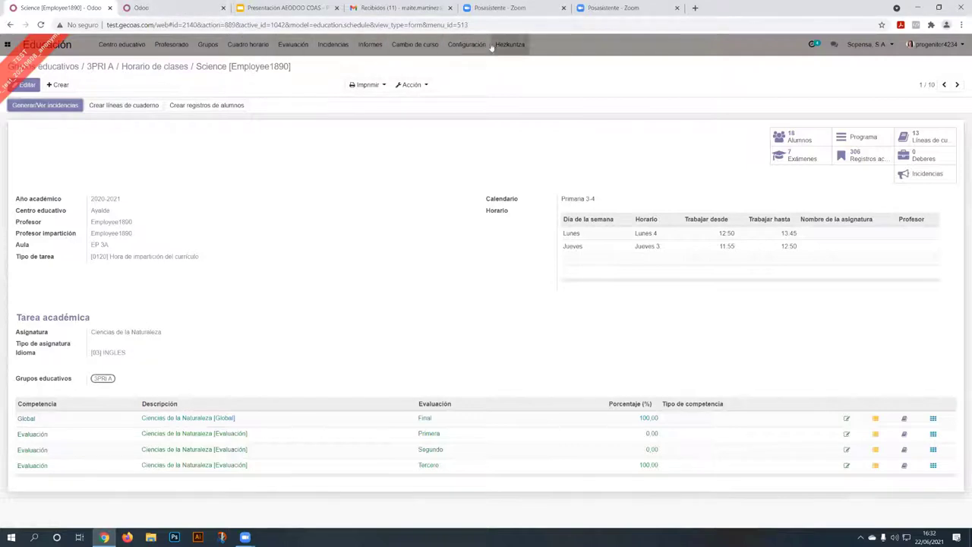
pyautogui.rightClick(469, 45)
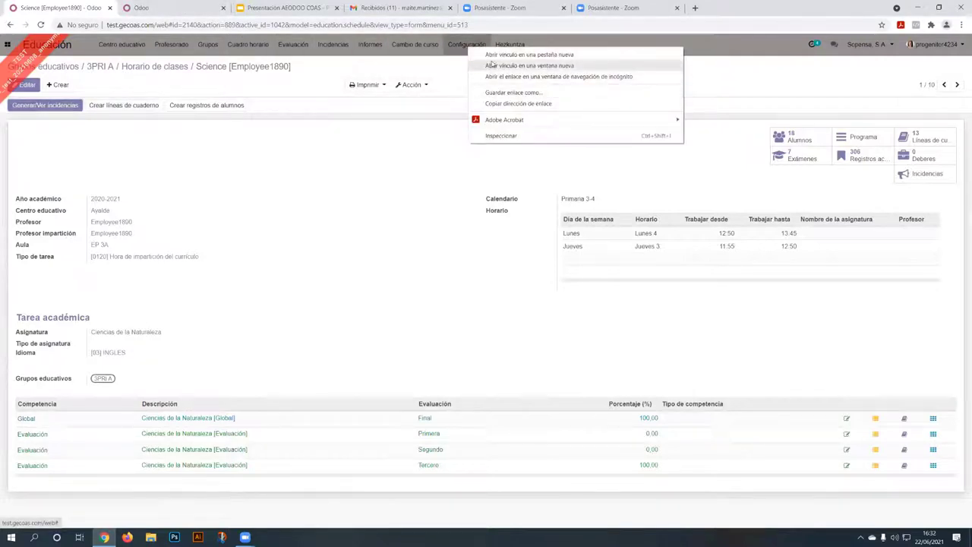
pyautogui.click(495, 55)
pyautogui.click(167, 8)
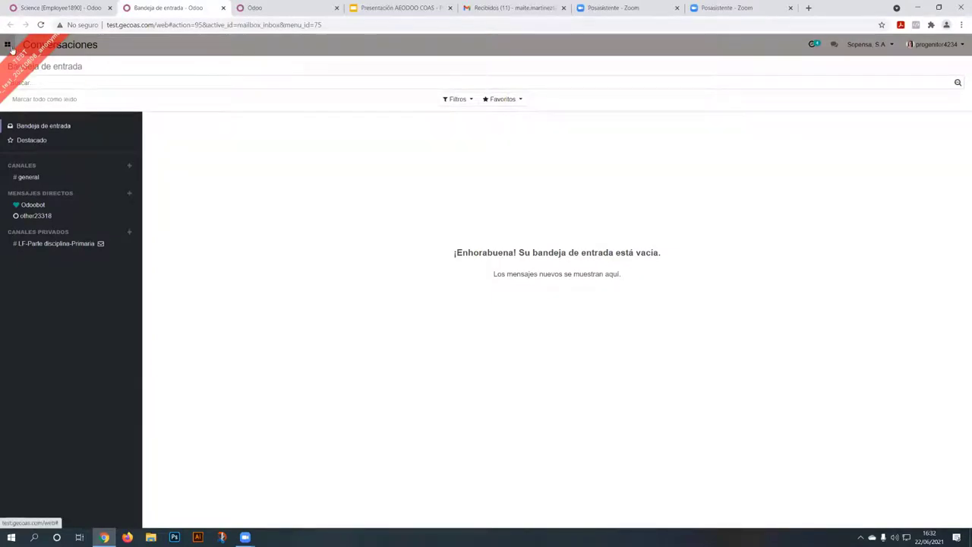
pyautogui.click(7, 45)
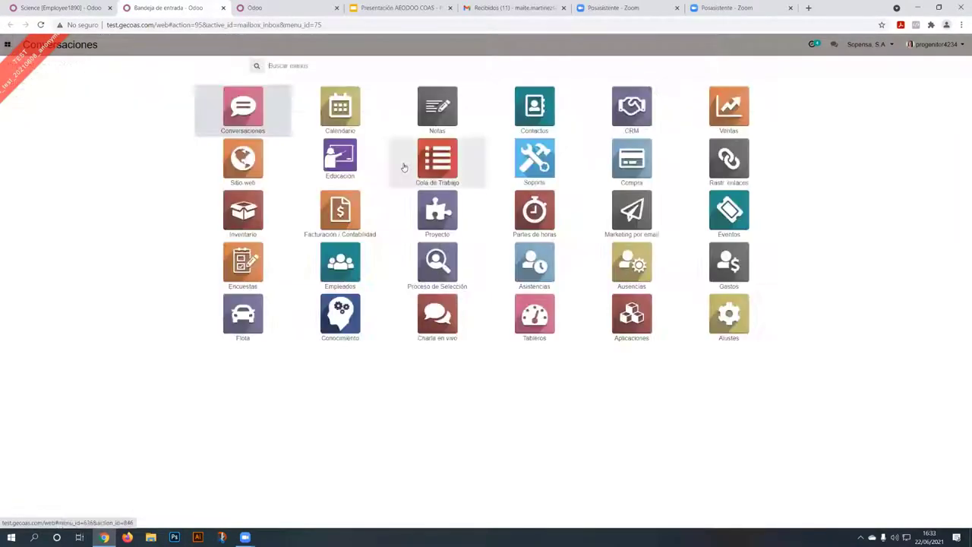
pyautogui.click(360, 166)
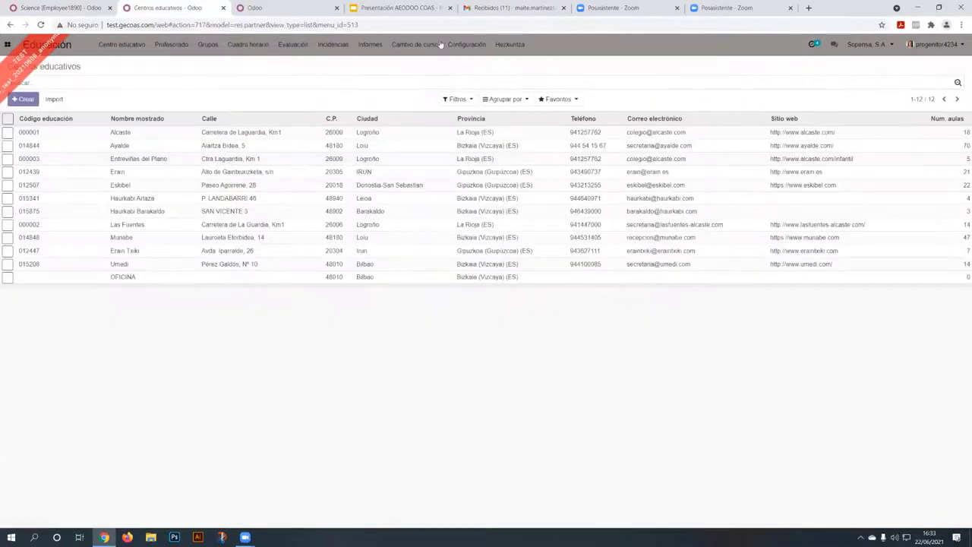
# Review the configured behaviour marks (Notas de comportamiento) and numeric marks (Notas numéricas)
pyautogui.click(469, 46)
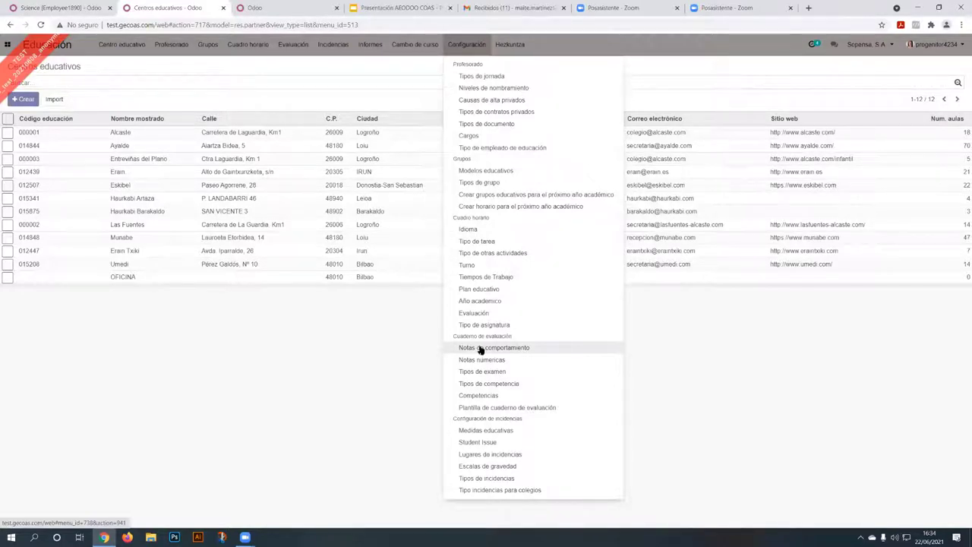
pyautogui.click(480, 349)
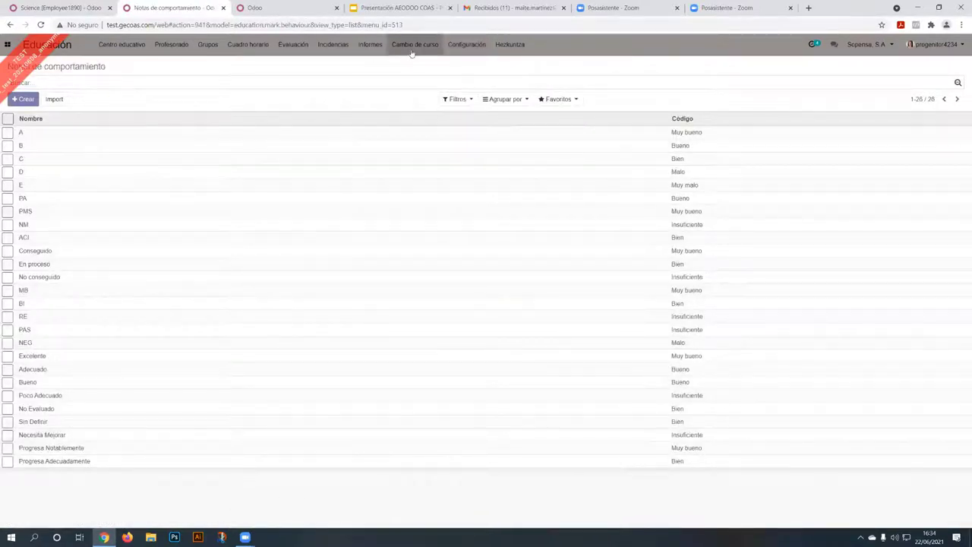
pyautogui.click(455, 47)
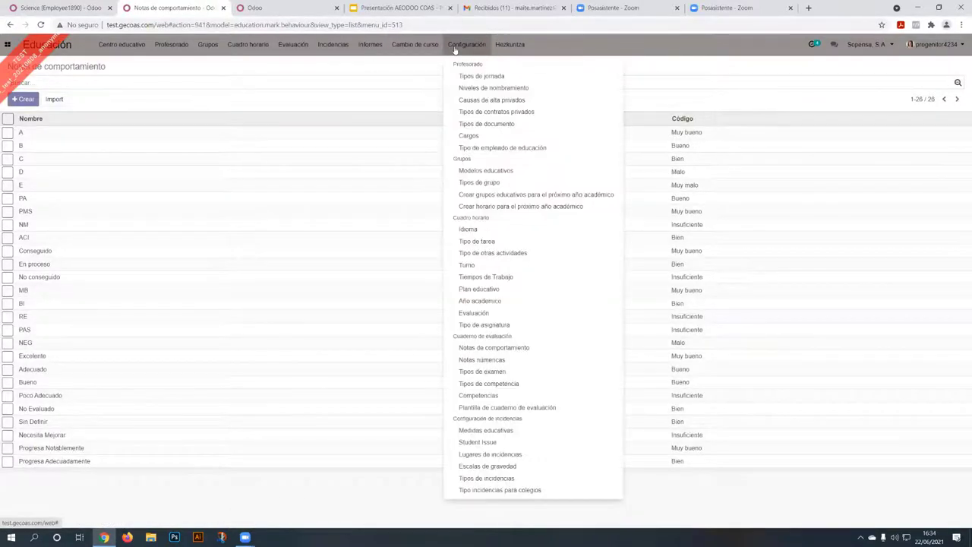
pyautogui.click(487, 360)
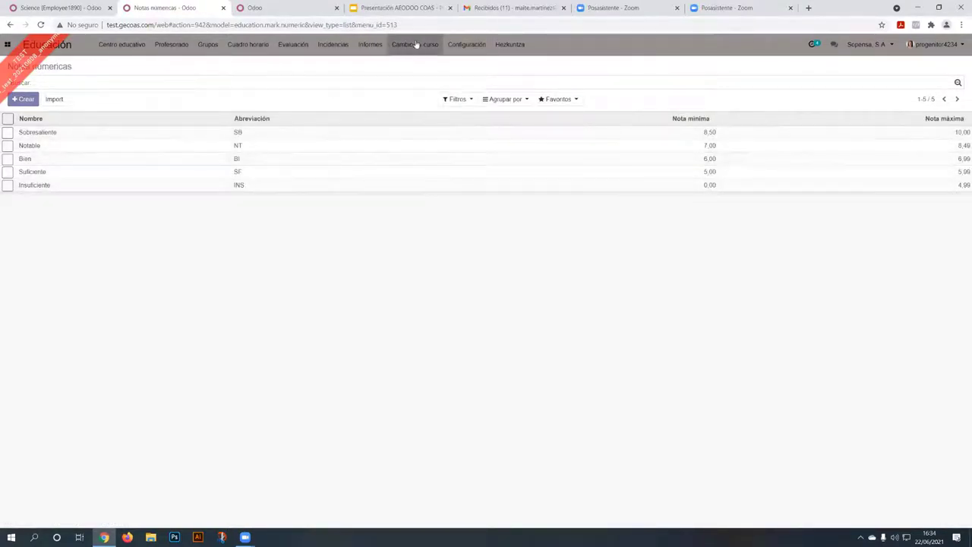
# Open the evaluation notebook templates and group them by Centro educativo, Curso, Asignatura and Evaluación
pyautogui.click(466, 44)
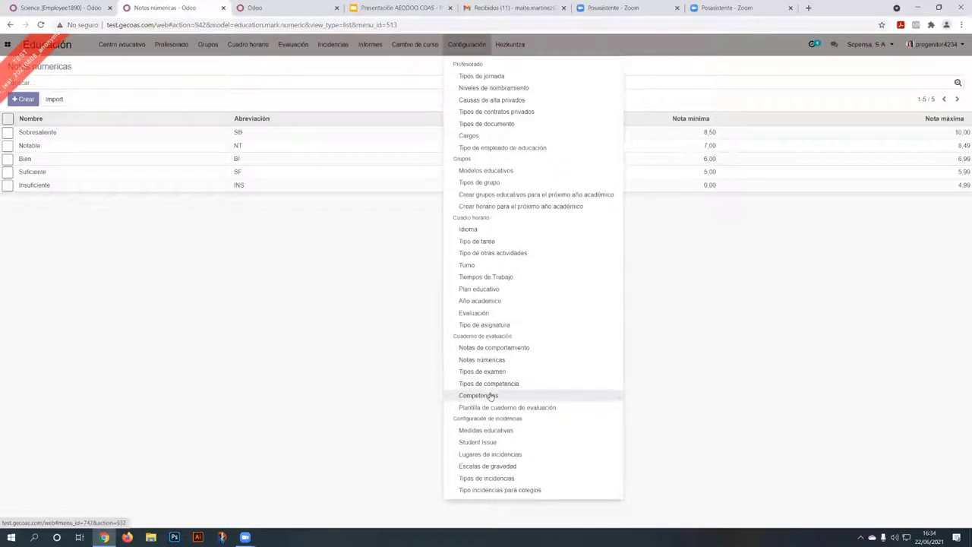
pyautogui.click(541, 408)
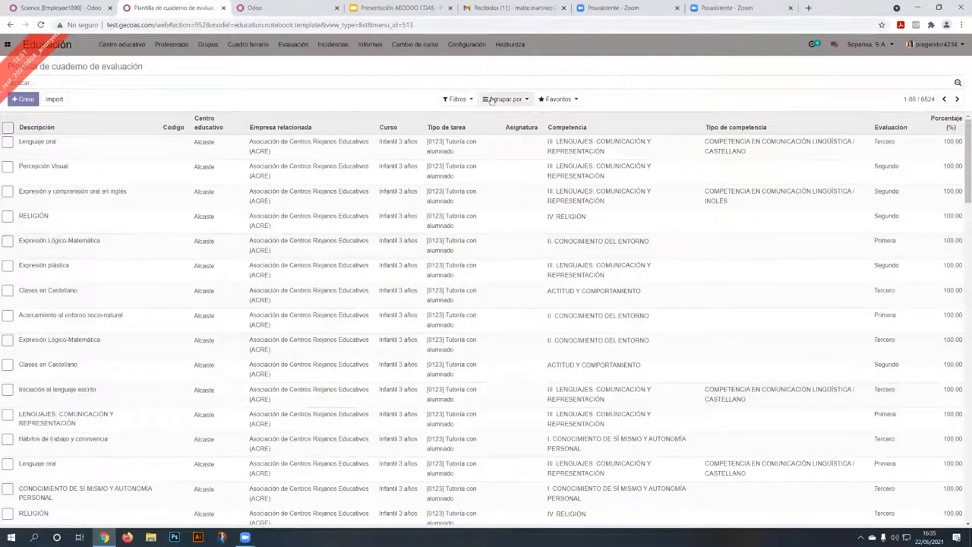
pyautogui.click(503, 100)
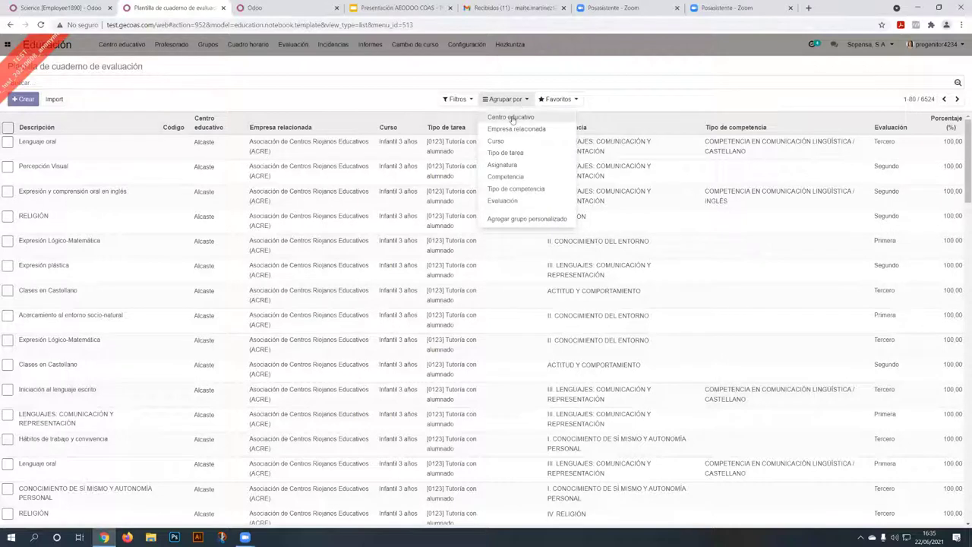
pyautogui.click(512, 118)
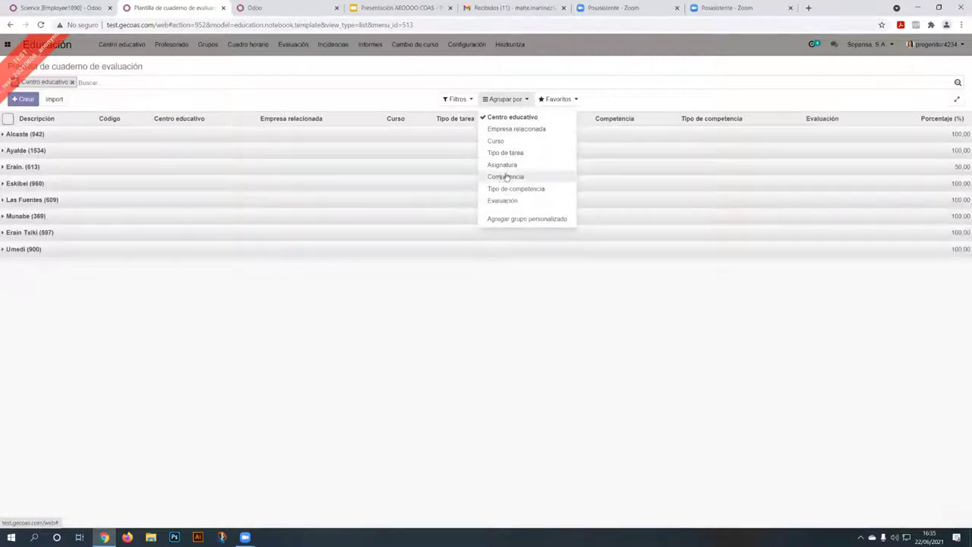
pyautogui.click(497, 141)
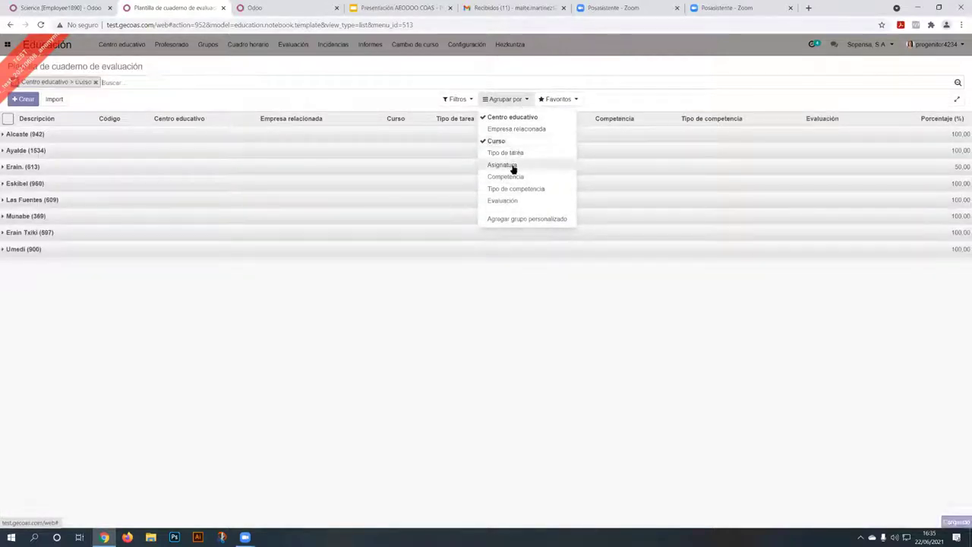
pyautogui.click(513, 166)
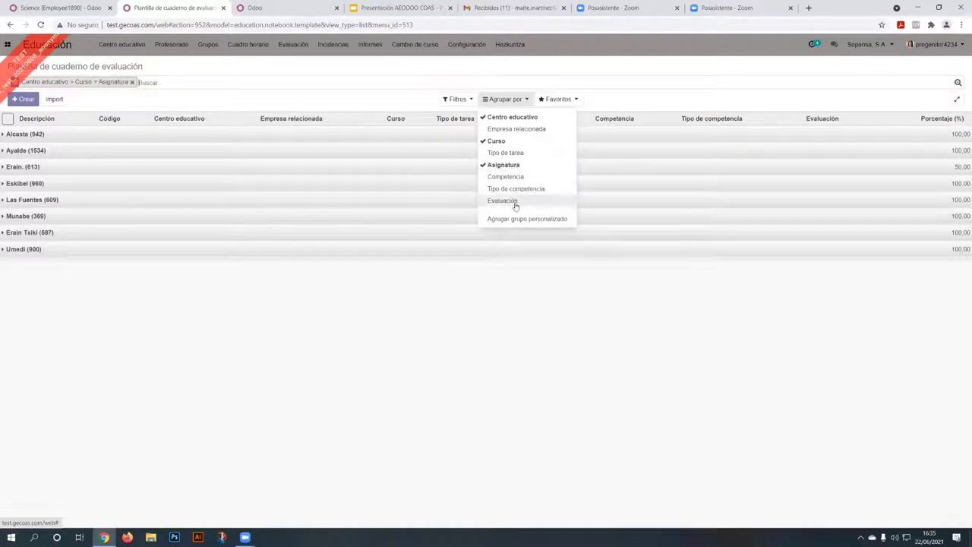
pyautogui.click(514, 202)
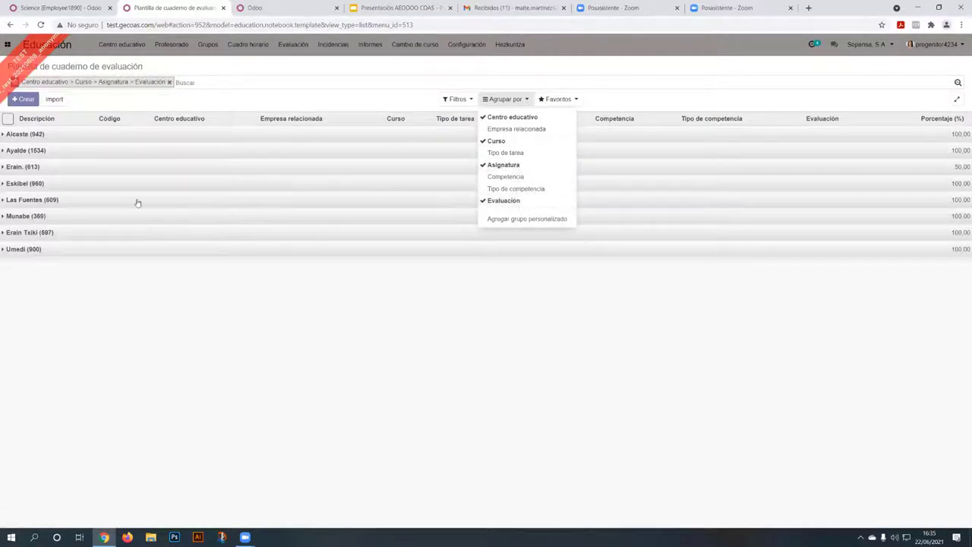
# Expand Ayalde's 1.Educación Primaria templates down to the Primera evaluation of Ciencias de la Naturaleza
pyautogui.click(43, 155)
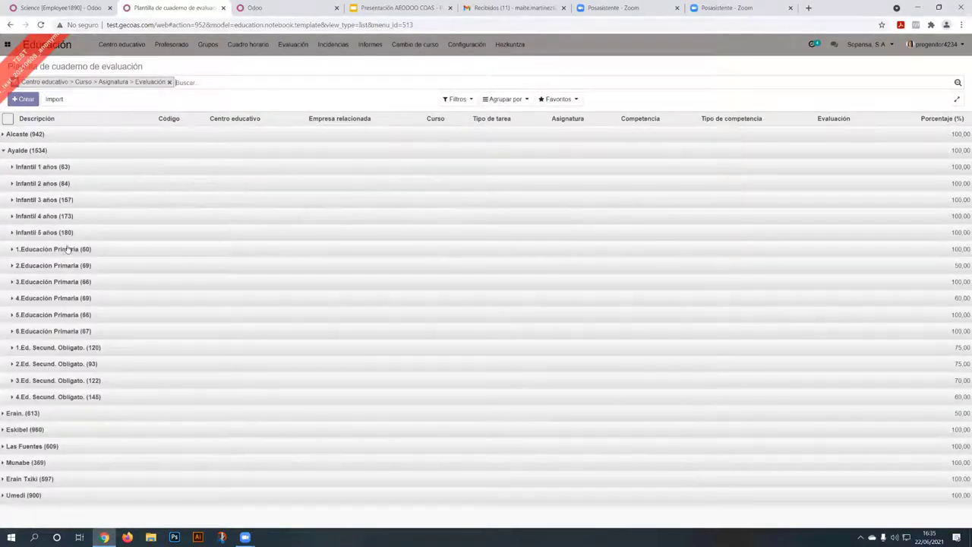
pyautogui.click(69, 251)
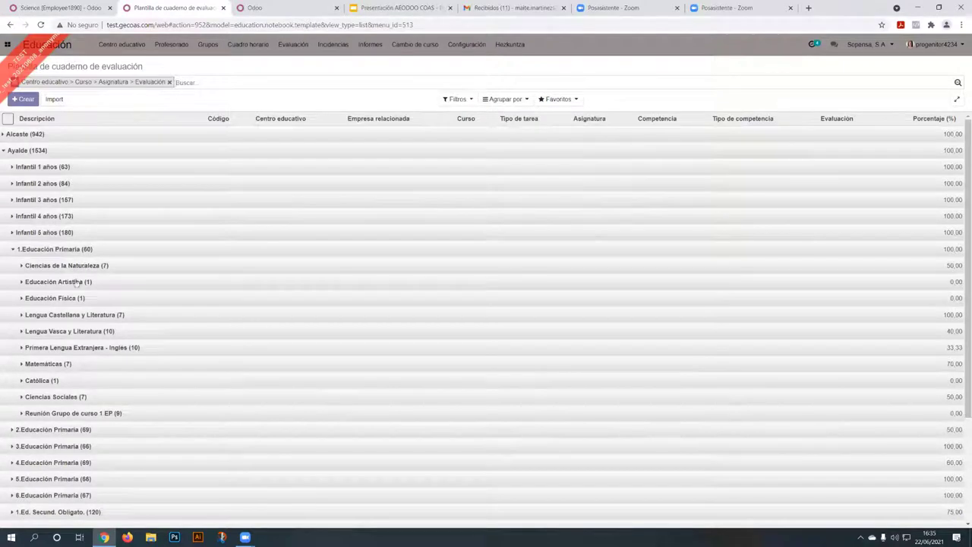
pyautogui.click(83, 268)
pyautogui.click(52, 284)
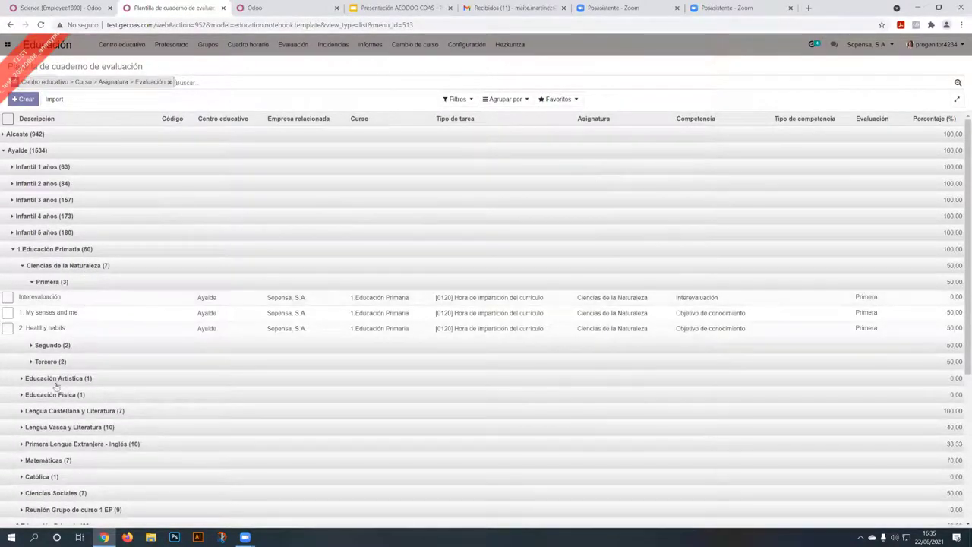
# Expand the Primera evaluation of Lengua Castellana y Literatura and of Matemáticas under 1.Educación Primaria
pyautogui.click(73, 411)
pyautogui.scroll(-1, 65, 341)
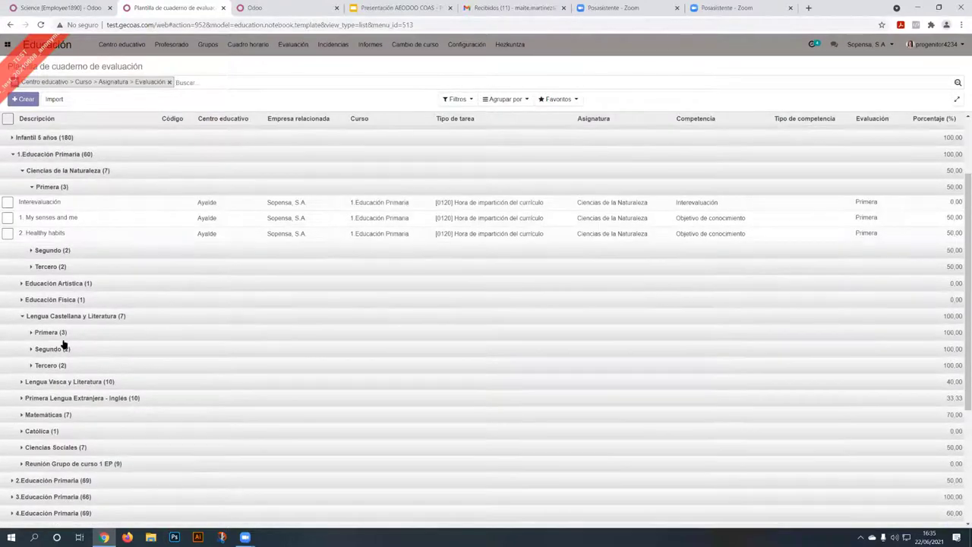
pyautogui.click(54, 334)
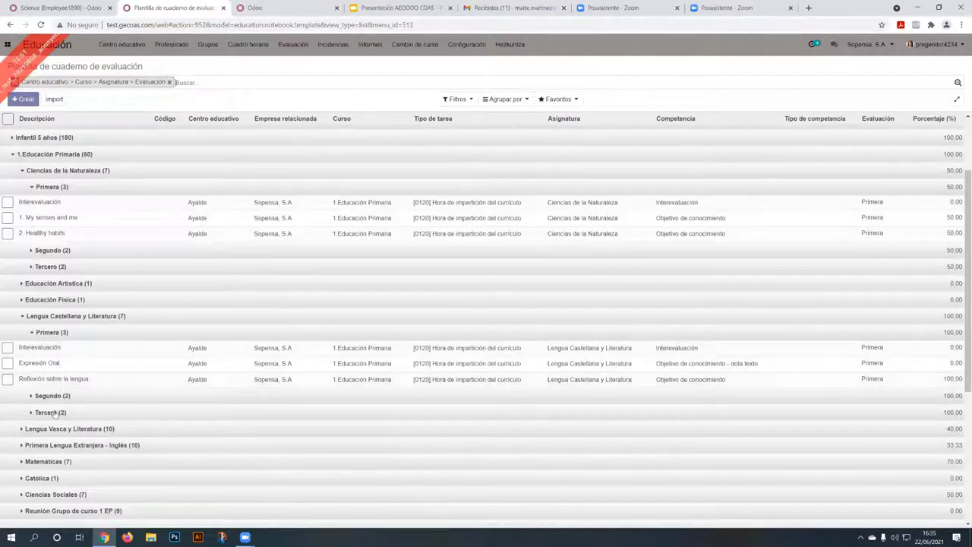
pyautogui.scroll(-1, 54, 416)
pyautogui.scroll(-1, 53, 417)
pyautogui.click(53, 366)
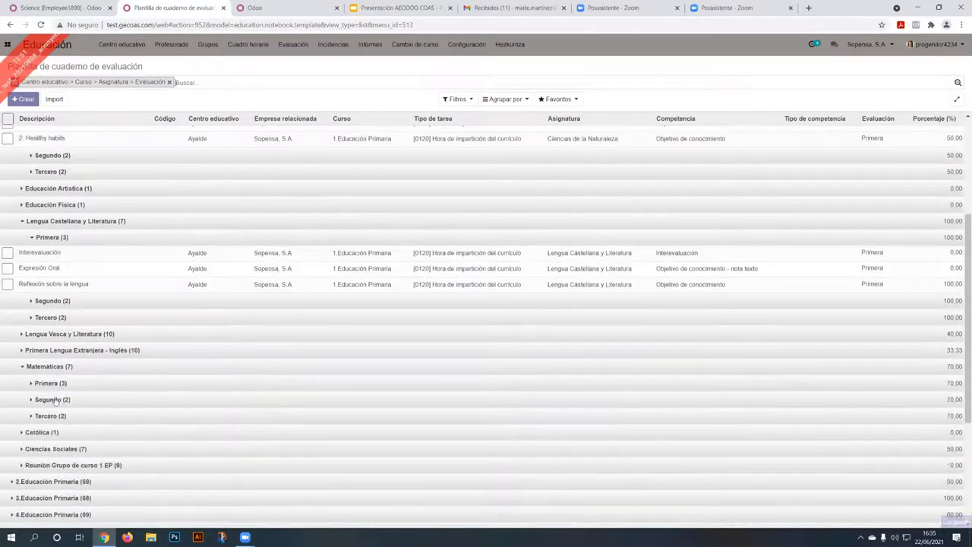
pyautogui.click(52, 384)
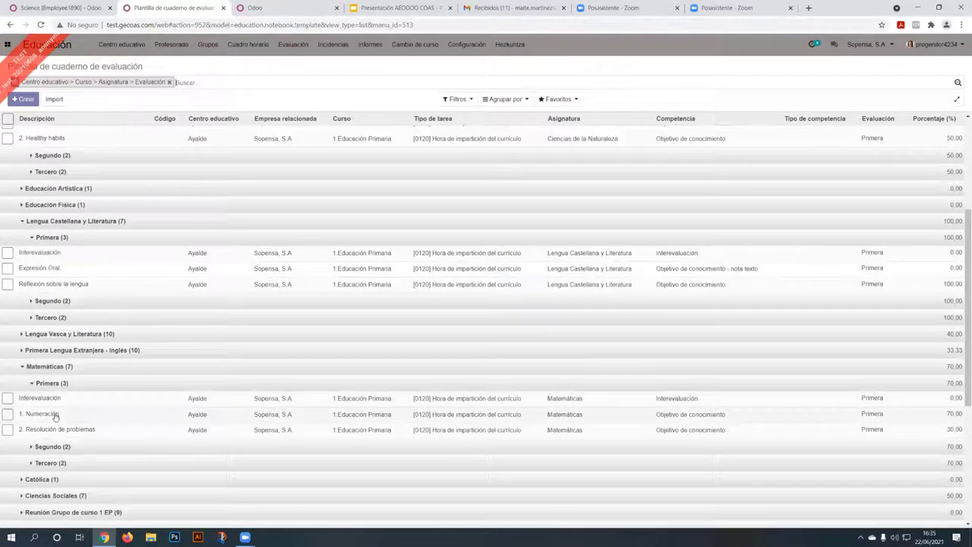
# Expand 5.Educación Primaria and list the Primera and Segundo template lines of Lengua Castellana y Literatura
pyautogui.scroll(-2, 64, 439)
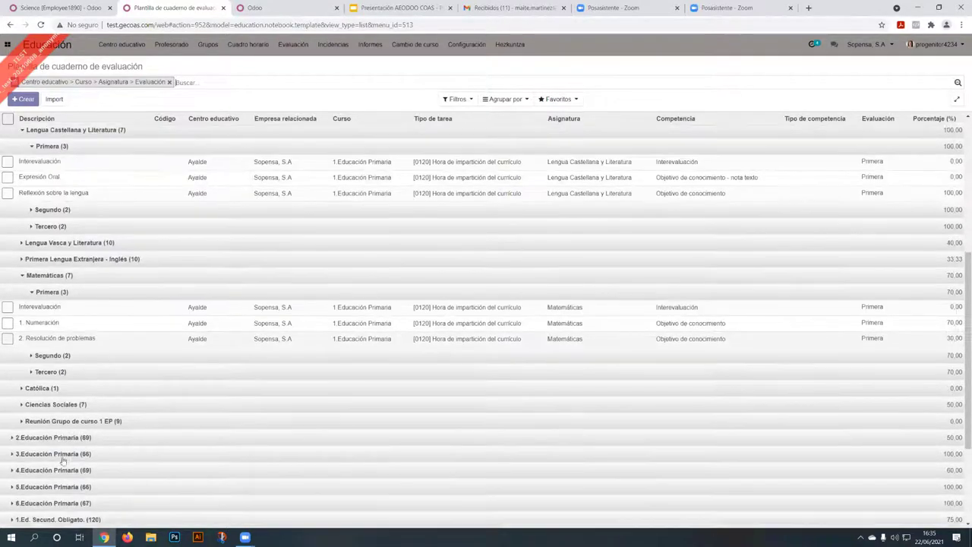
pyautogui.scroll(-2, 53, 465)
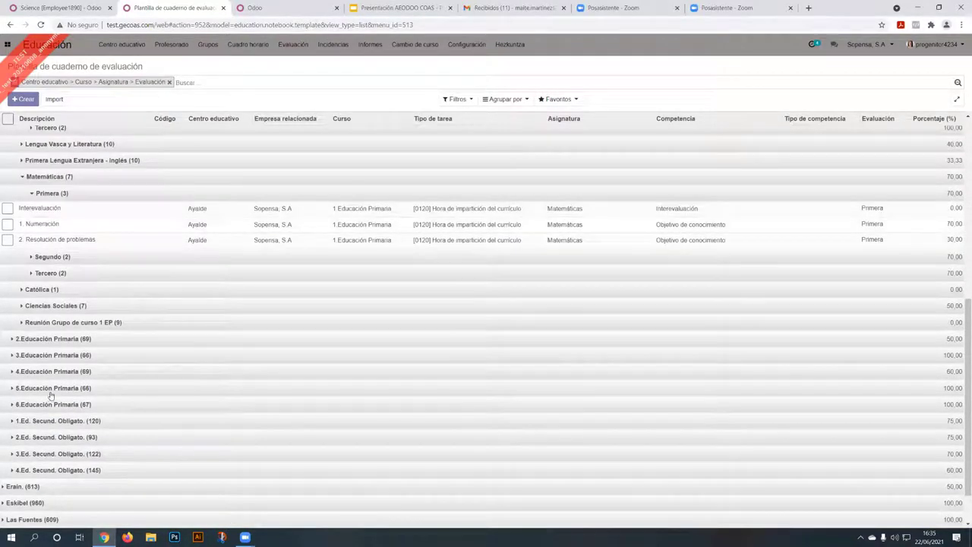
pyautogui.click(49, 390)
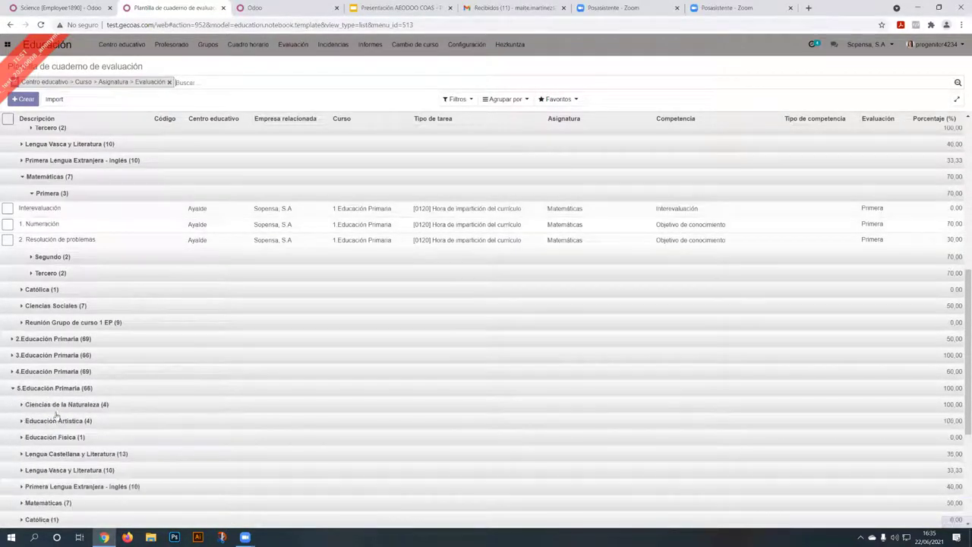
pyautogui.click(69, 456)
pyautogui.scroll(-2, 91, 471)
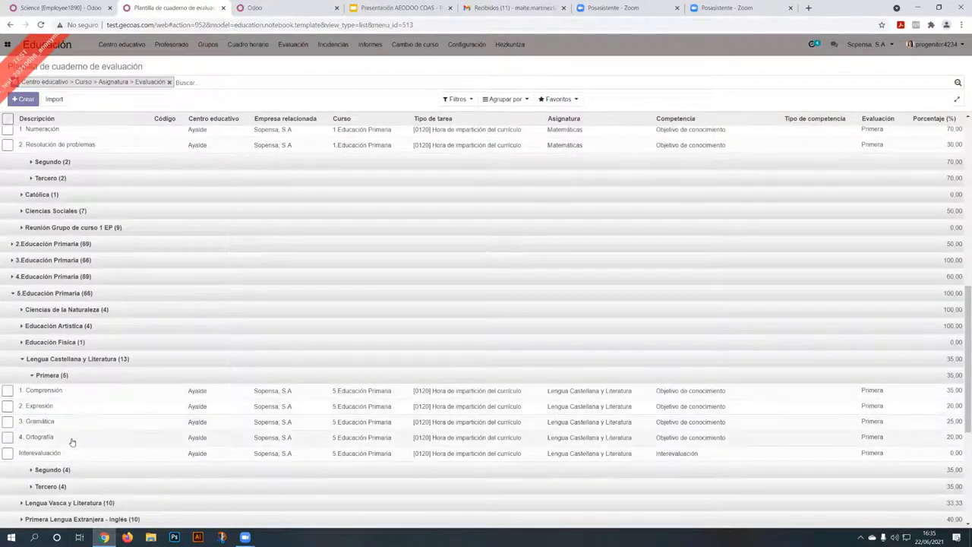
pyautogui.click(84, 469)
pyautogui.scroll(-1, 83, 471)
pyautogui.scroll(-2, 83, 471)
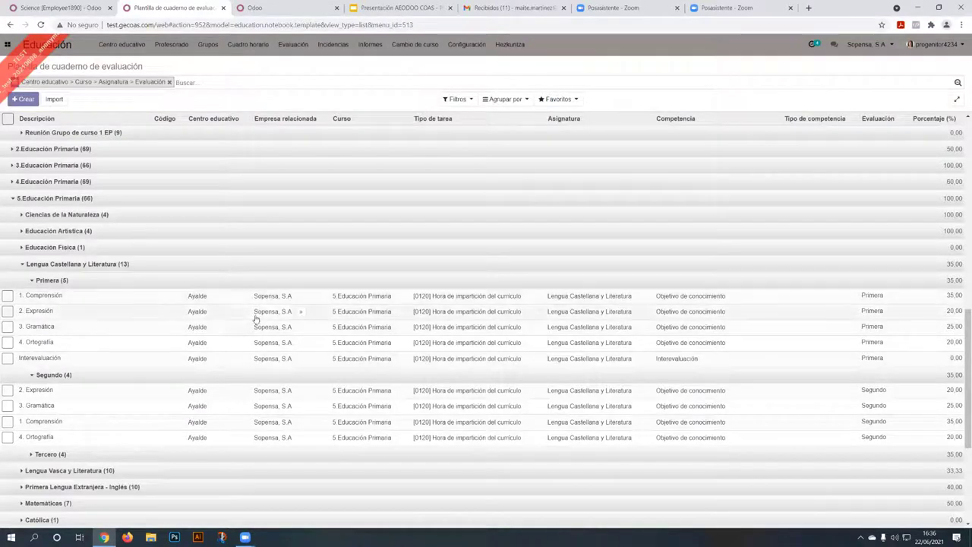
# Try the competence type COMPETENCIA EN COMUNICACIÓN LINGÜÍSTICA / CASTELLANO on the Primera evaluation's 1. Comprensión template and discard the edit
pyautogui.click(272, 299)
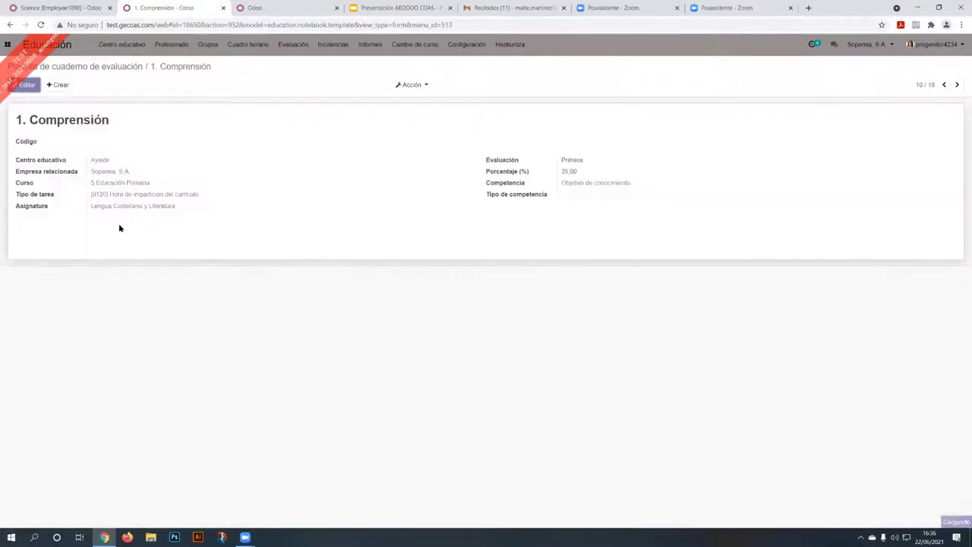
pyautogui.click(23, 86)
pyautogui.click(606, 185)
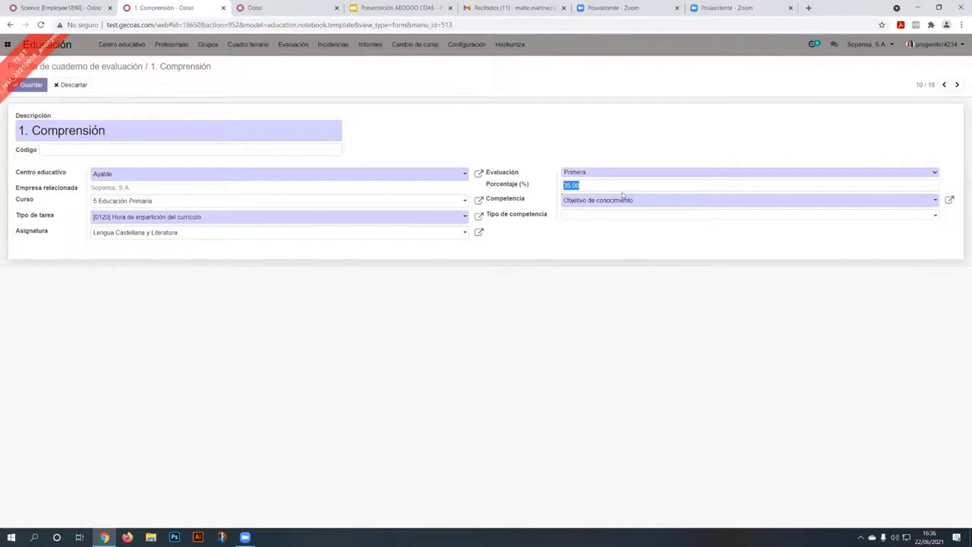
pyautogui.click(649, 202)
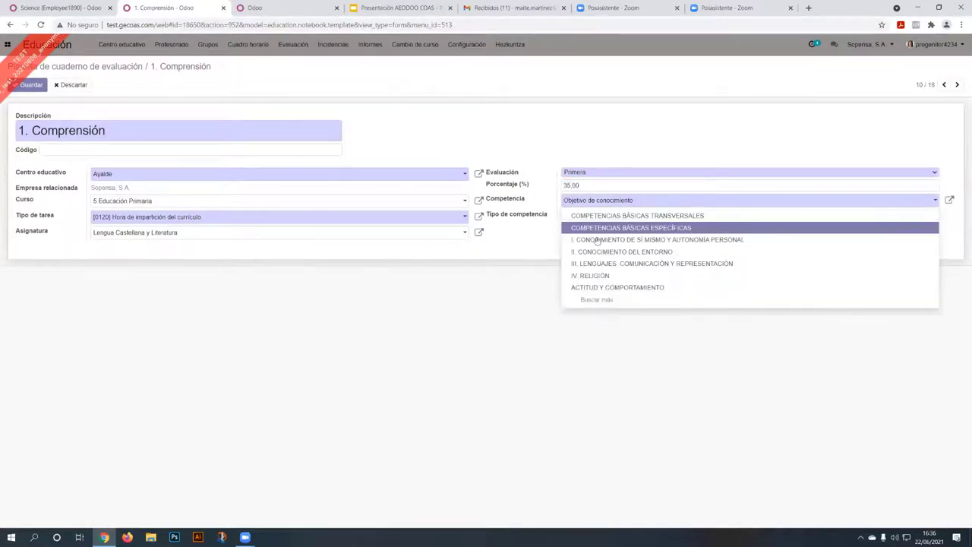
pyautogui.click(582, 215)
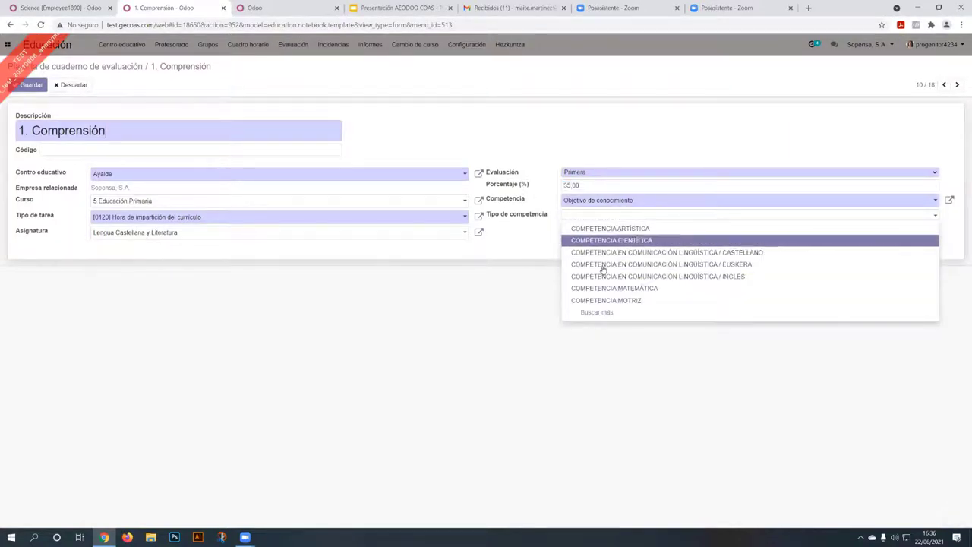
pyautogui.click(619, 251)
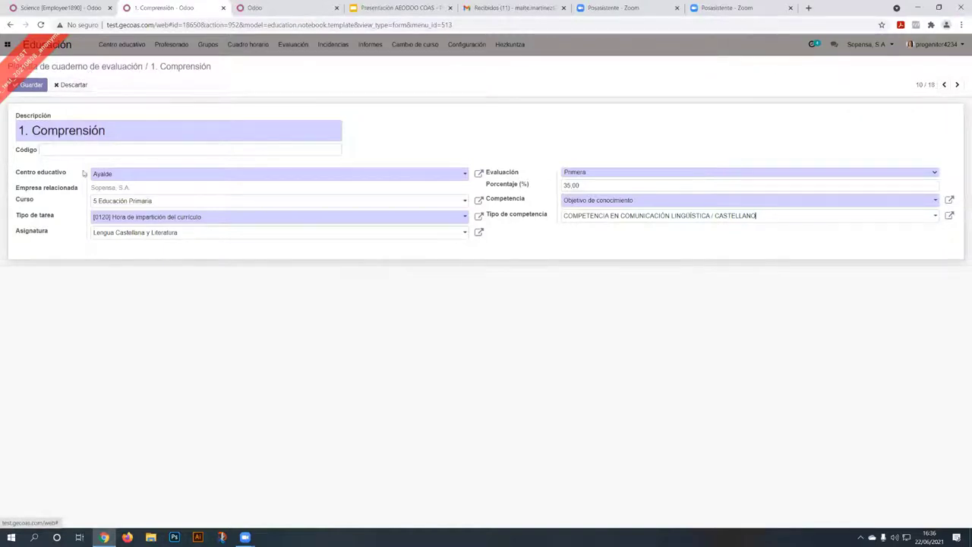
pyautogui.click(113, 74)
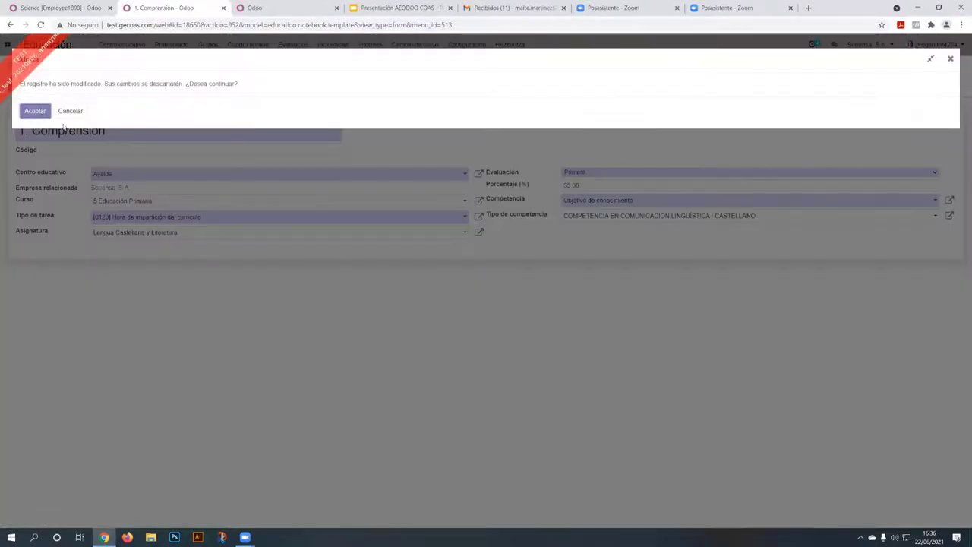
pyautogui.click(35, 111)
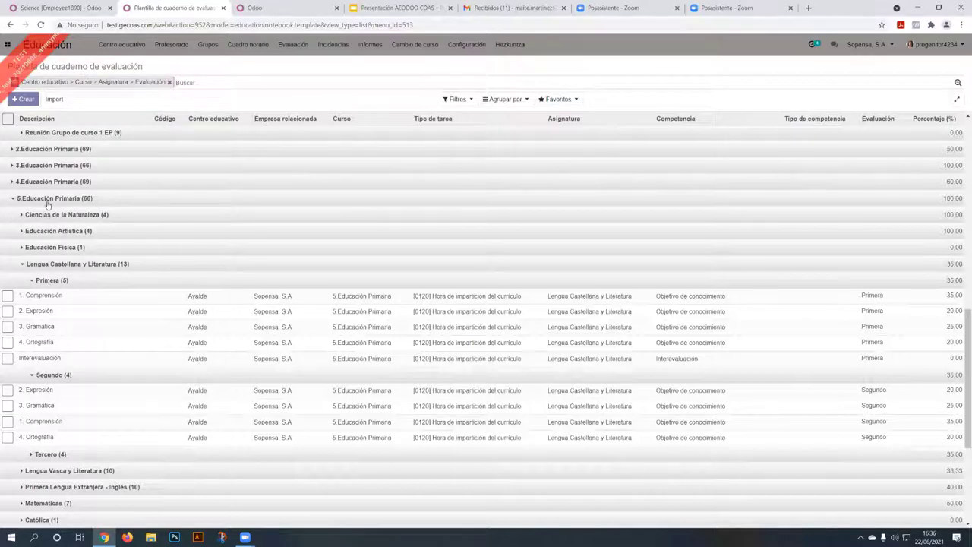
# Return to the Science class schedule and open the academic records of its Global notebook line for Ciencias de la Naturaleza
pyautogui.scroll(-1, 718, 325)
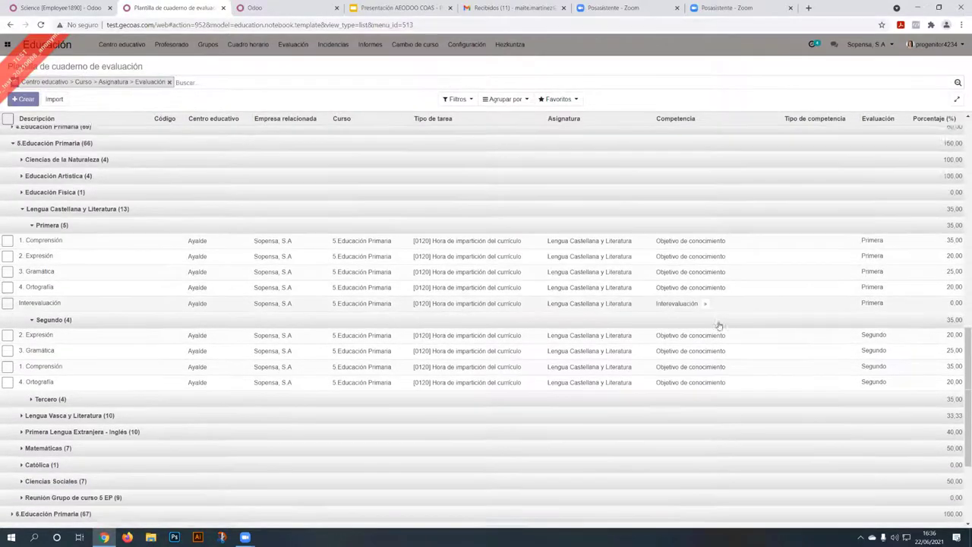
pyautogui.scroll(-2, 718, 326)
pyautogui.scroll(3, 718, 330)
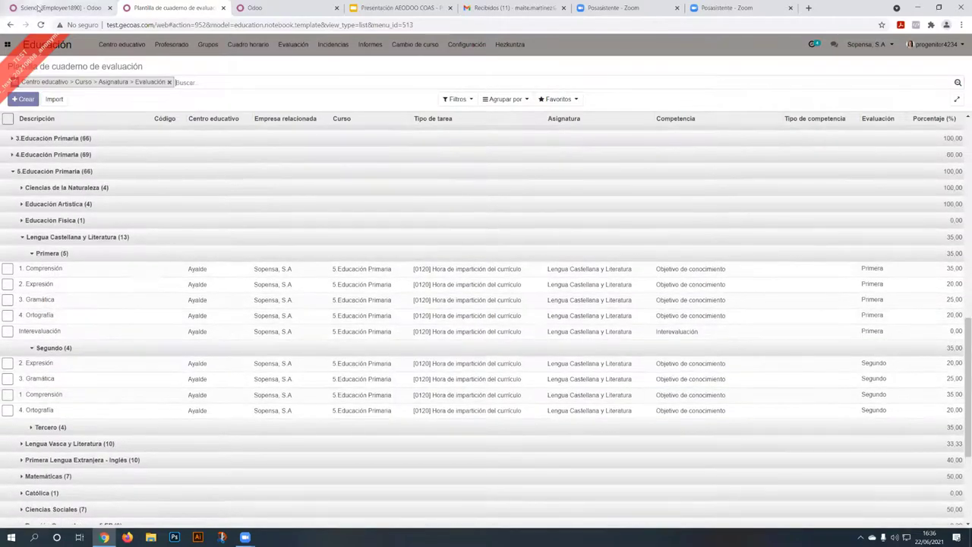
pyautogui.click(38, 8)
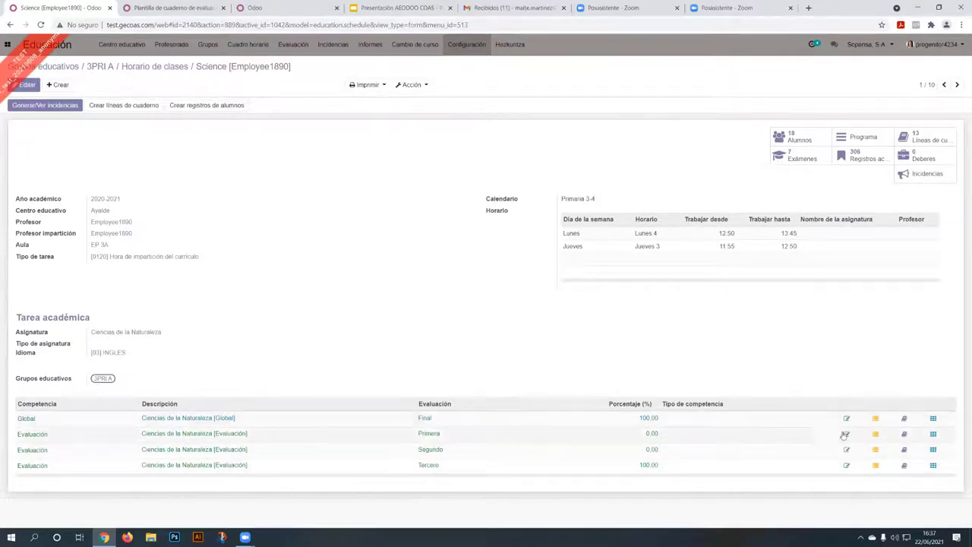
pyautogui.click(933, 420)
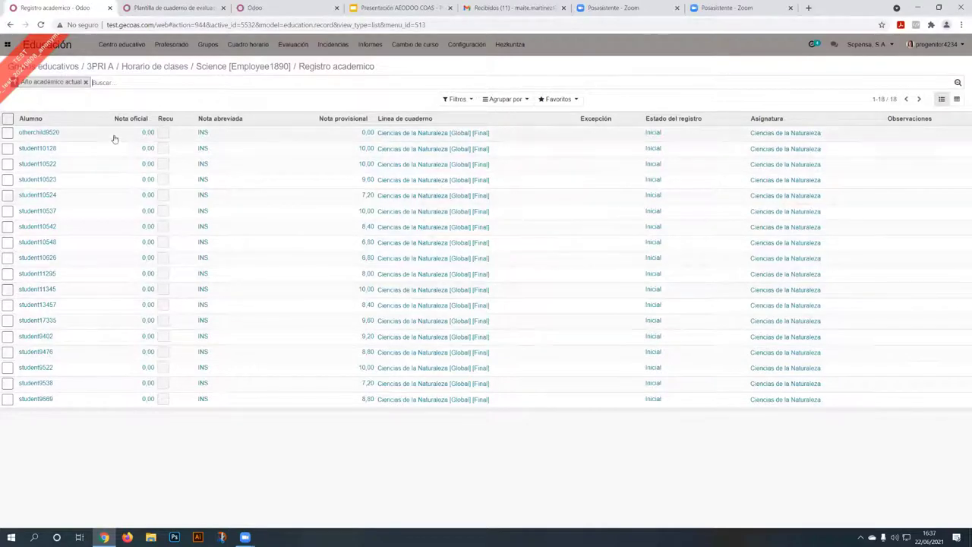
# Group the academic records by Horario de clases, expand the Science group and go back to the Science class schedule
pyautogui.click(503, 99)
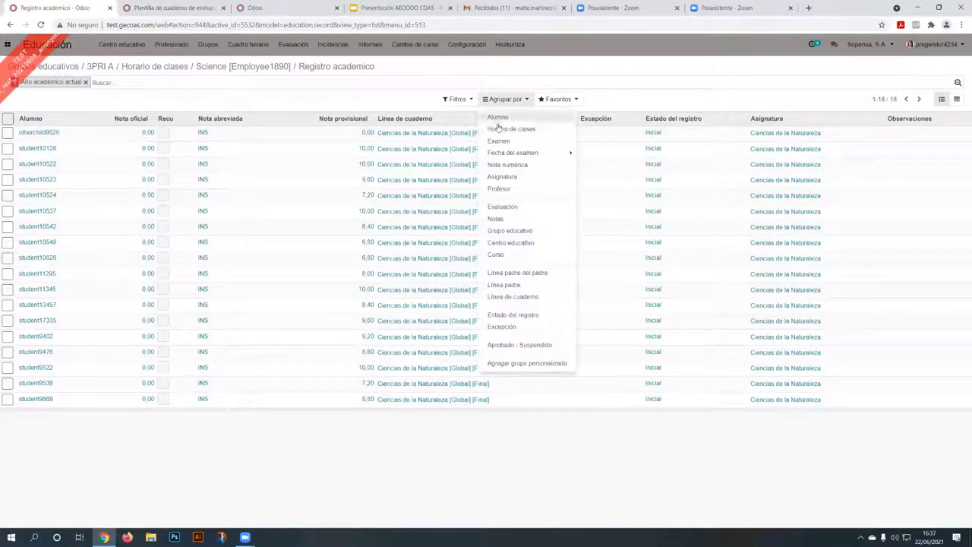
pyautogui.click(503, 128)
pyautogui.click(76, 134)
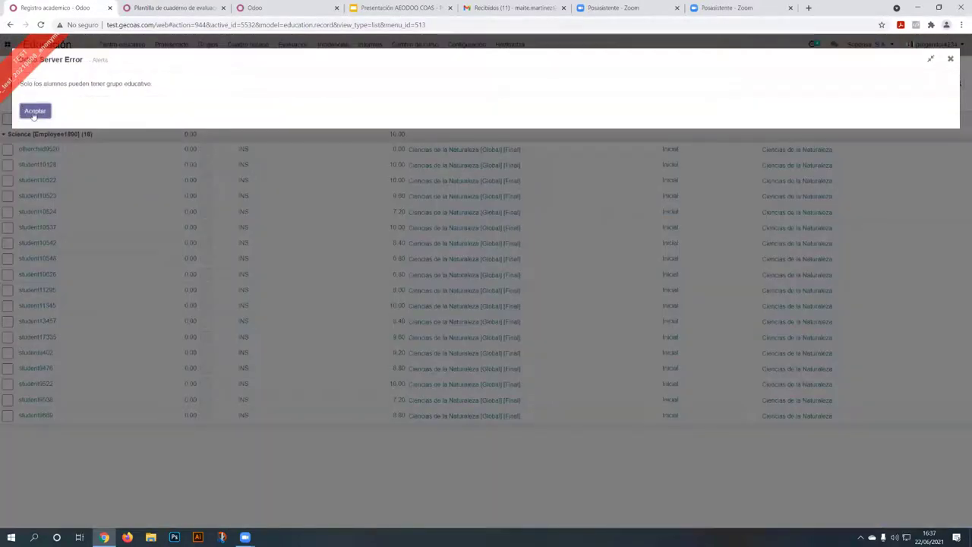
pyautogui.click(34, 112)
pyautogui.click(155, 83)
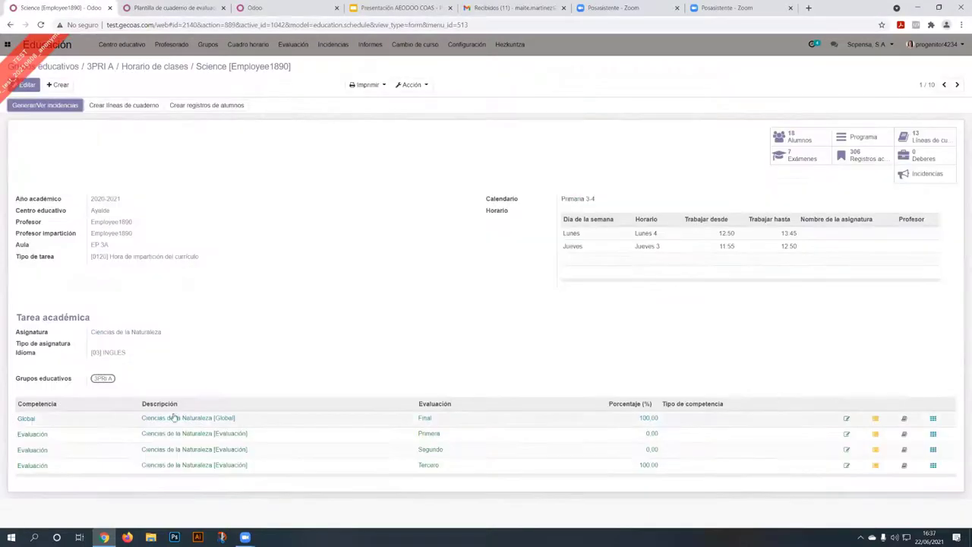
# Open the Global notebook line's Calificaciones and the second listed student's academic record
pyautogui.click(846, 418)
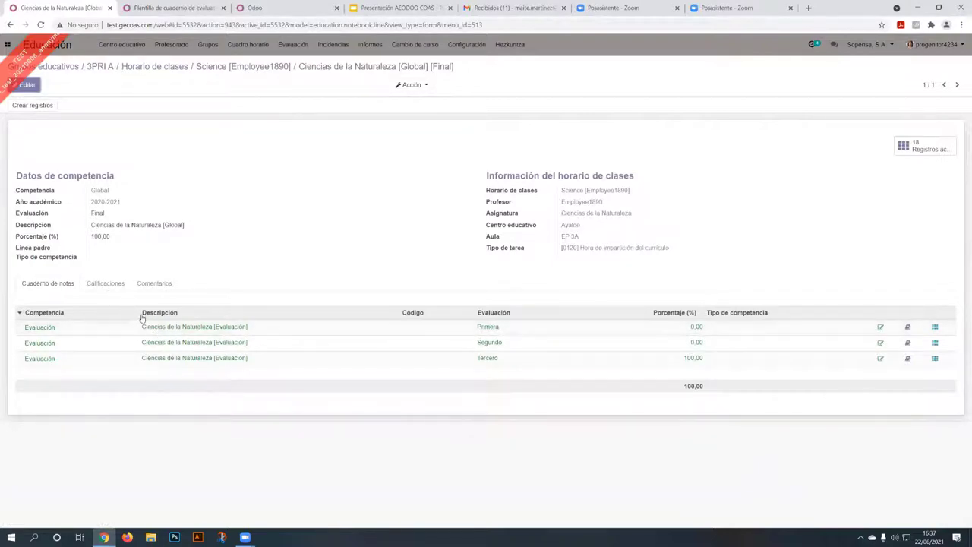
pyautogui.click(112, 290)
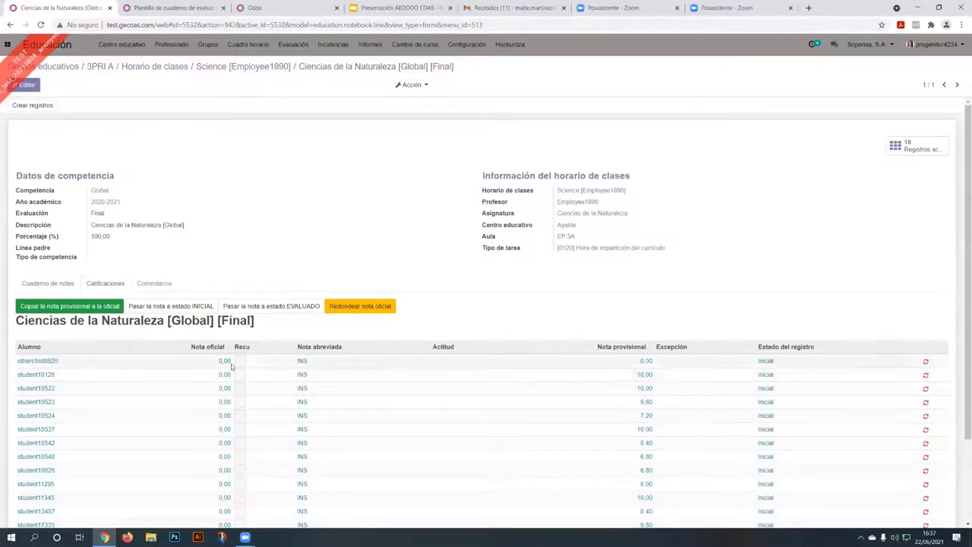
pyautogui.click(96, 377)
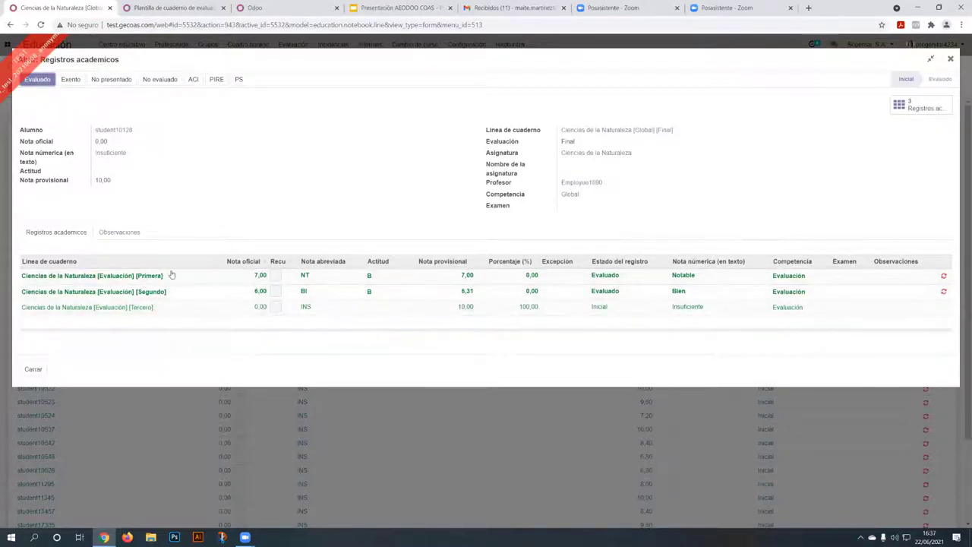
# Examine the component marks in the student's Primera evaluation record for Ciencias de la Naturaleza and close the open records
pyautogui.click(128, 277)
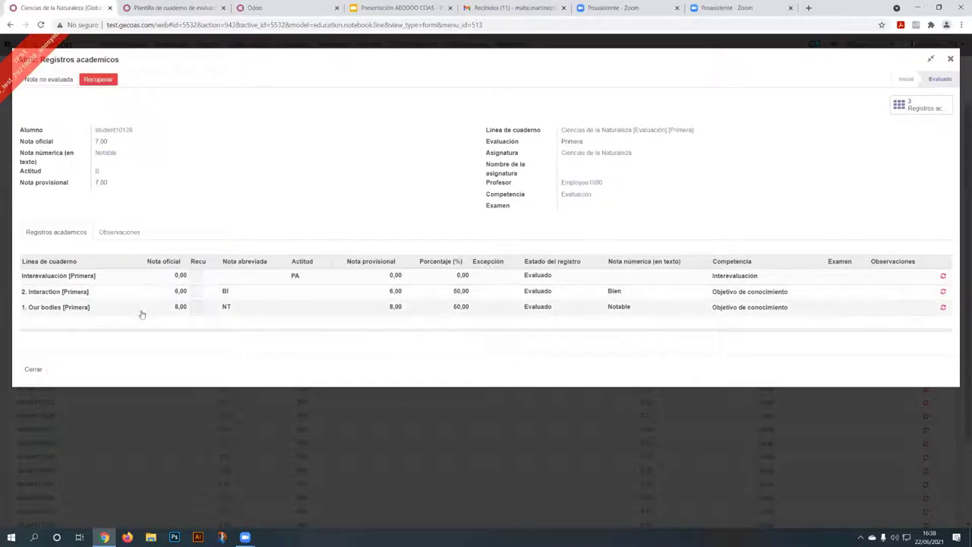
pyautogui.click(950, 60)
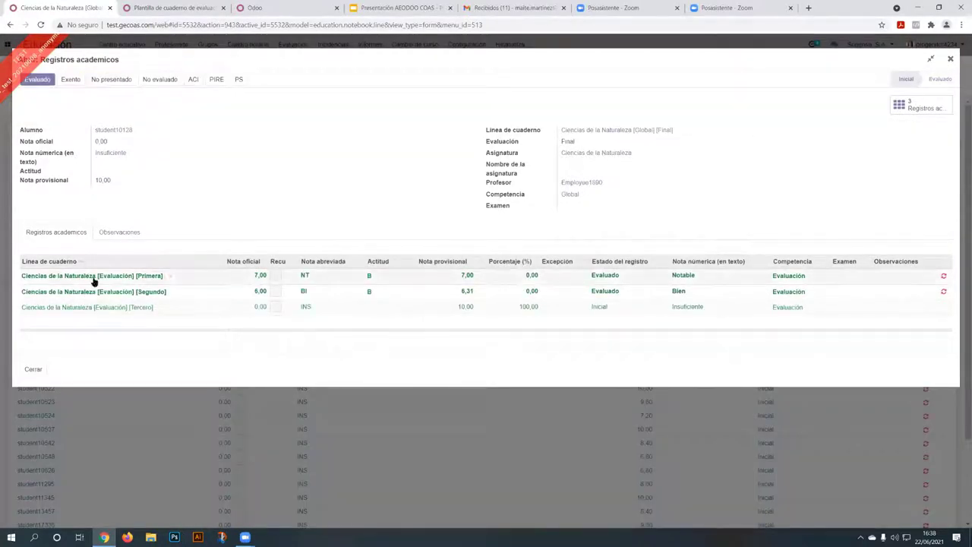
pyautogui.click(139, 276)
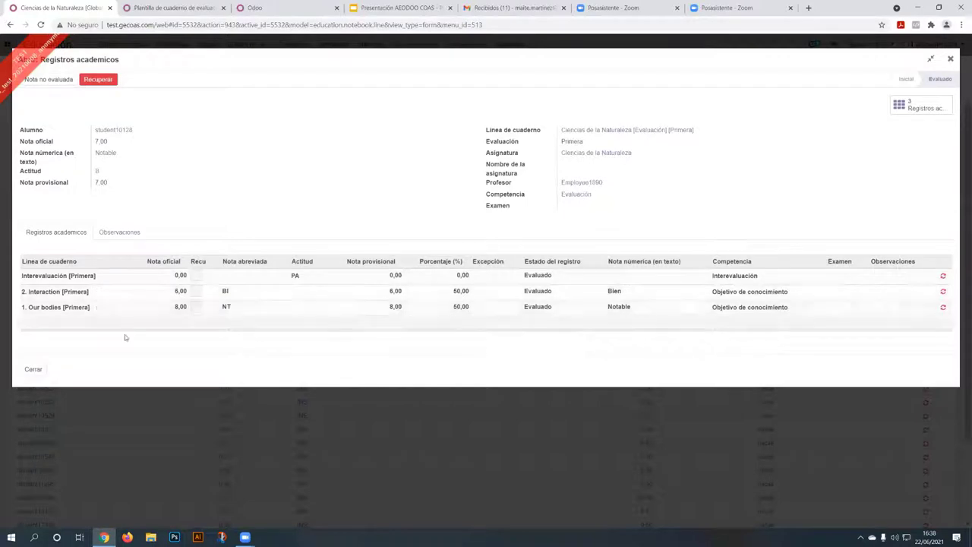
pyautogui.click(140, 296)
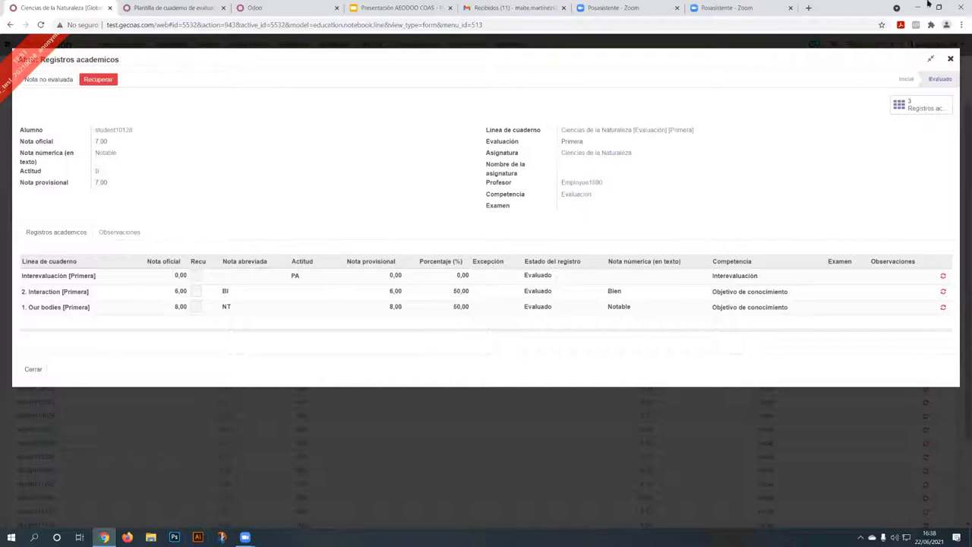
pyautogui.click(950, 61)
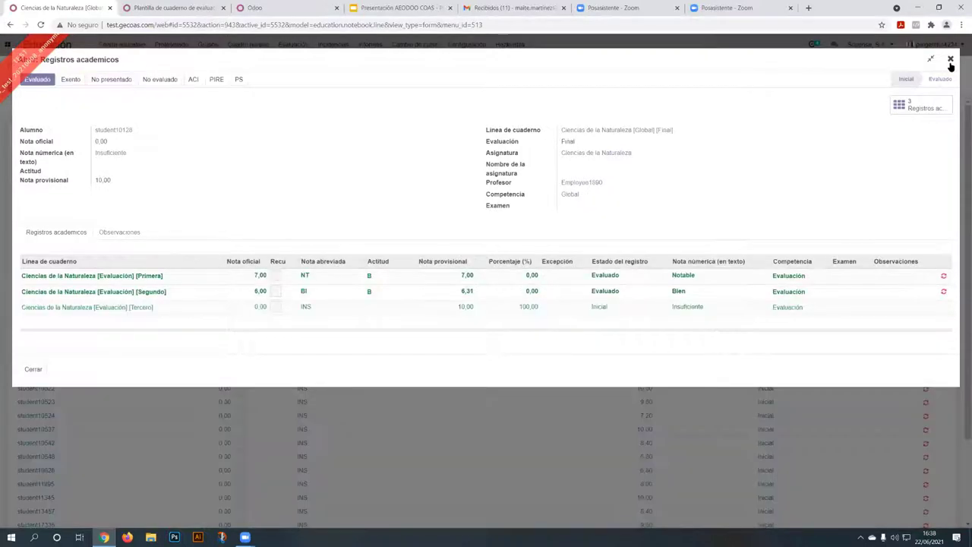
pyautogui.click(950, 60)
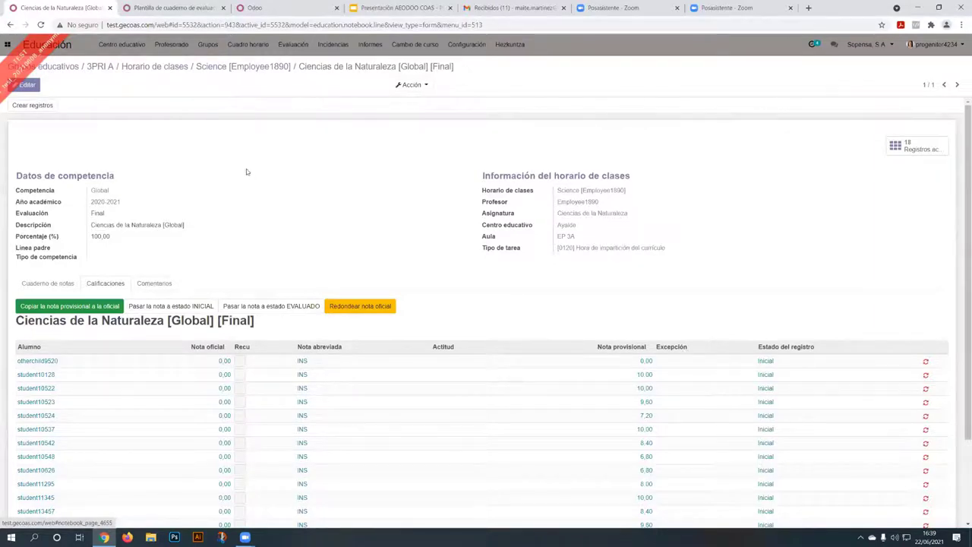
# Return to the Science class schedule and view the notebook lines under its Primera evaluation
pyautogui.click(221, 68)
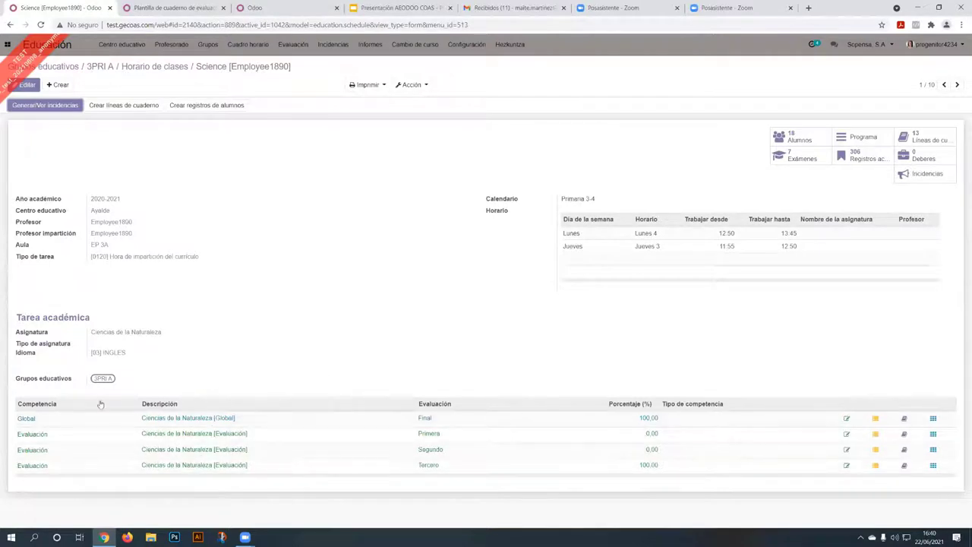
pyautogui.click(846, 434)
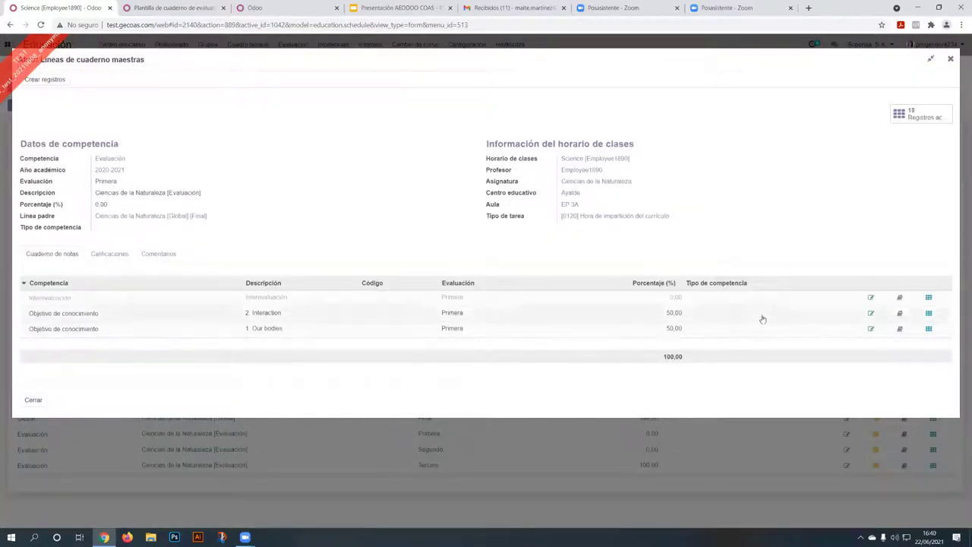
pyautogui.click(952, 60)
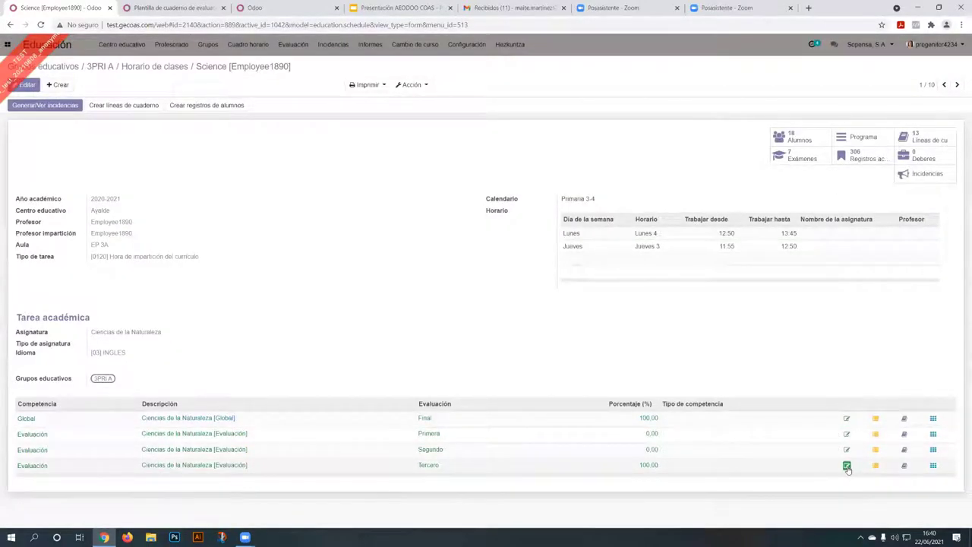
# Open the Tercero evaluation's Competencia Científica notebook line for editing
pyautogui.click(848, 468)
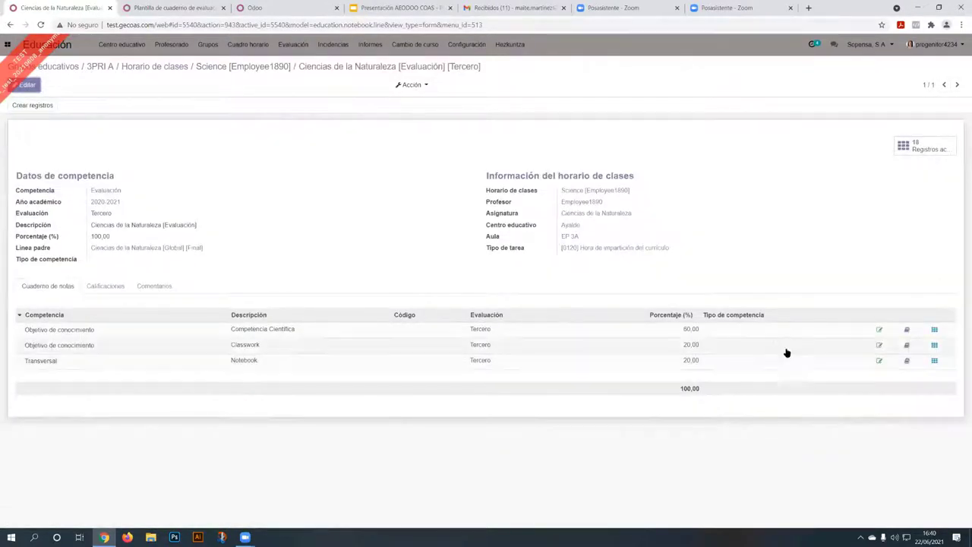
pyautogui.click(879, 329)
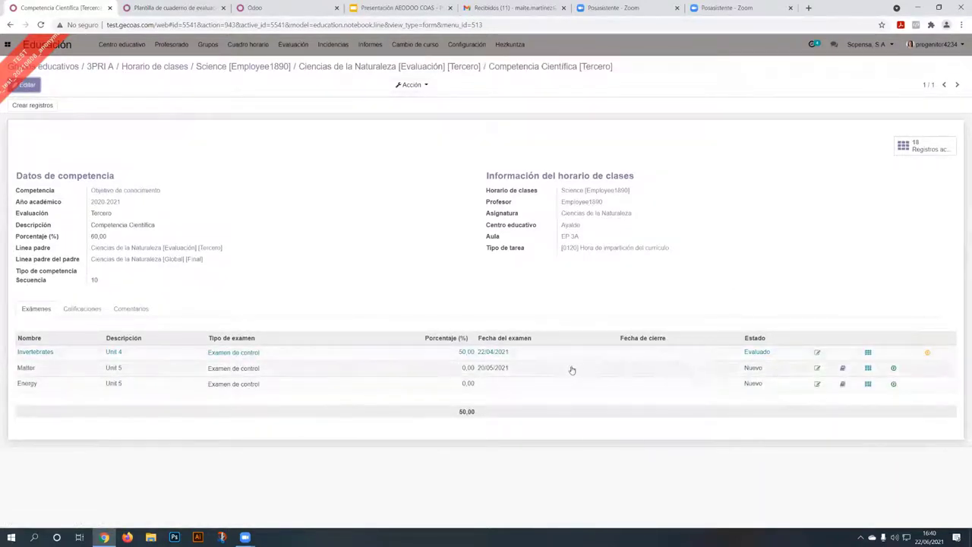
pyautogui.click(29, 85)
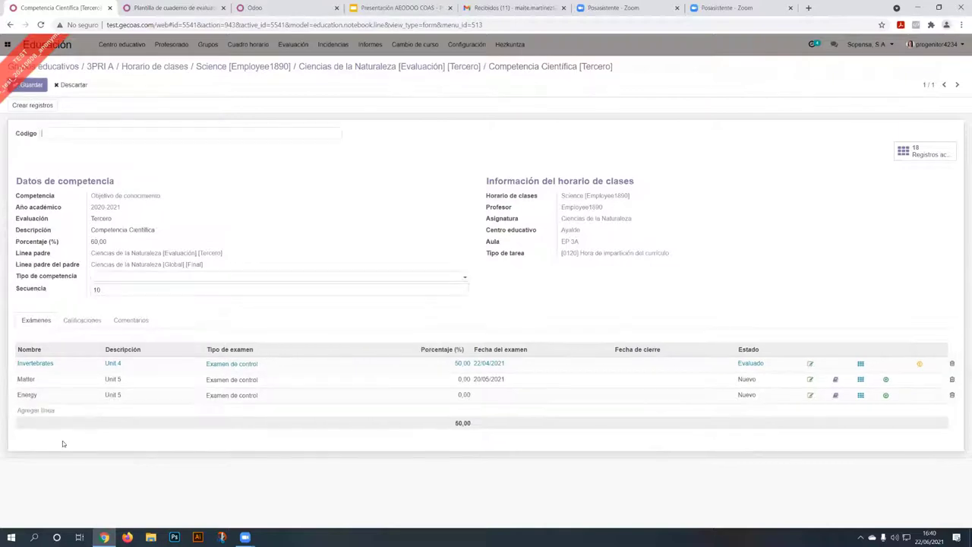
# Add an exam line named Examen 2 with the description unit6 to Competencia Científica
pyautogui.click(42, 410)
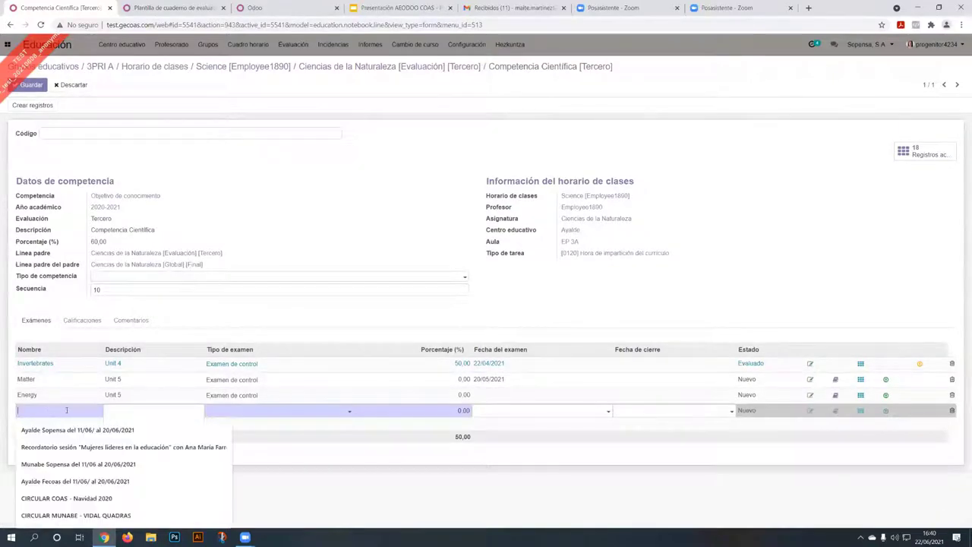
pyautogui.write('s')
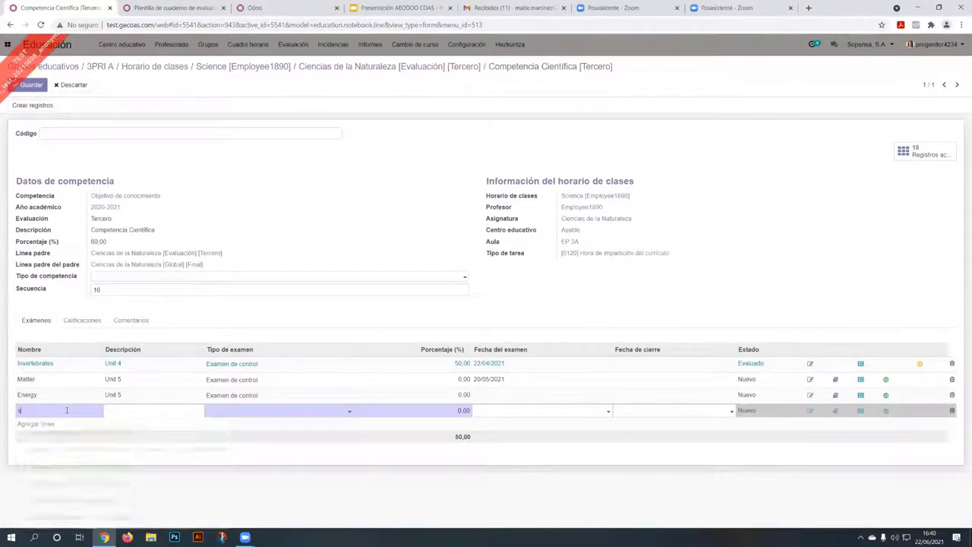
pyautogui.write('Exa')
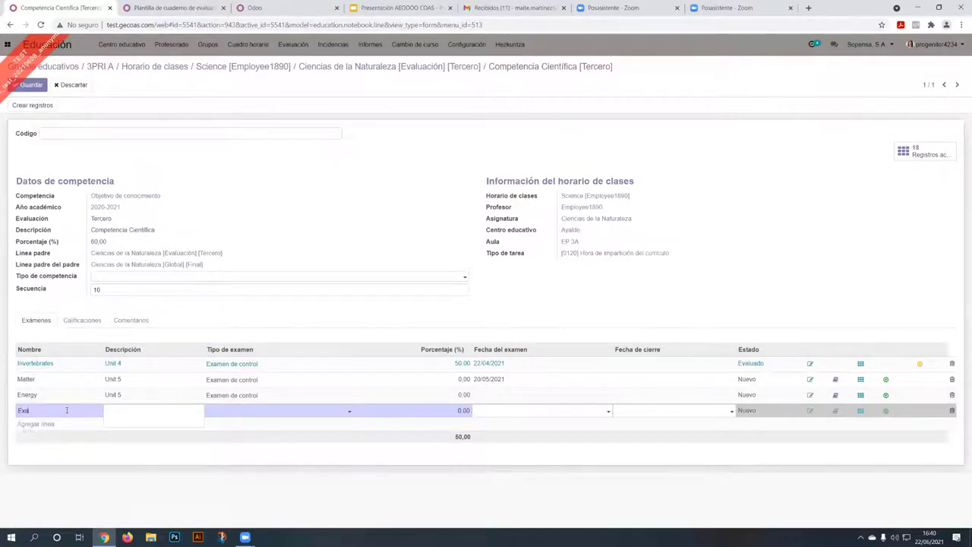
pyautogui.write('men 2')
pyautogui.write('un')
pyautogui.write('it')
pyautogui.write('6')
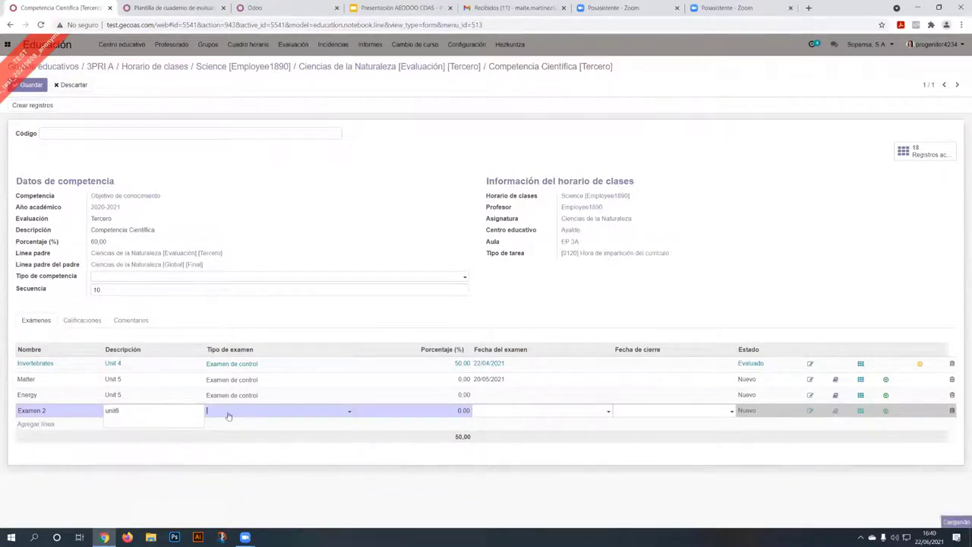
# Set Examen 2's type to Examen de control, percentage to 10 and exam date to 22/06/2021, and save the notebook line
pyautogui.click(229, 416)
pyautogui.click(250, 301)
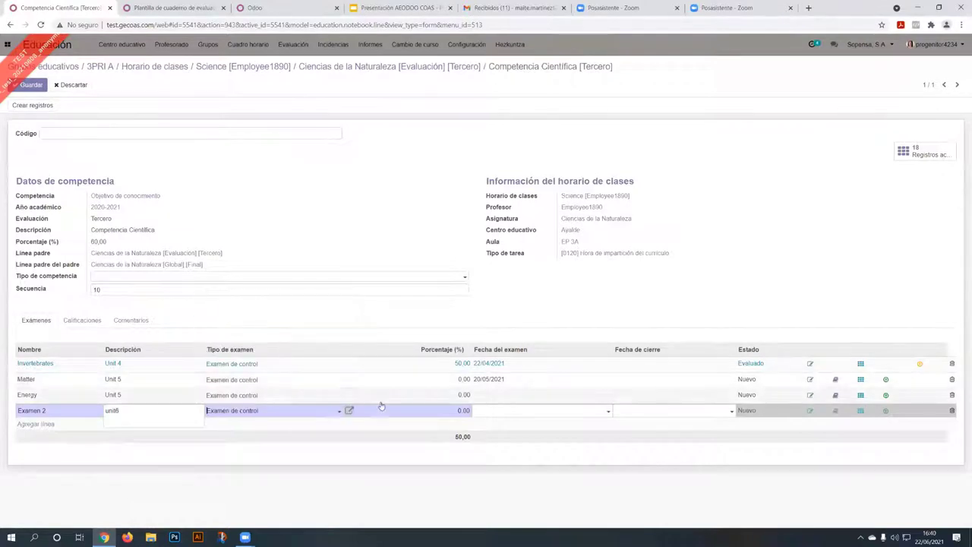
pyautogui.click(464, 411)
pyautogui.write('10')
pyautogui.click(487, 415)
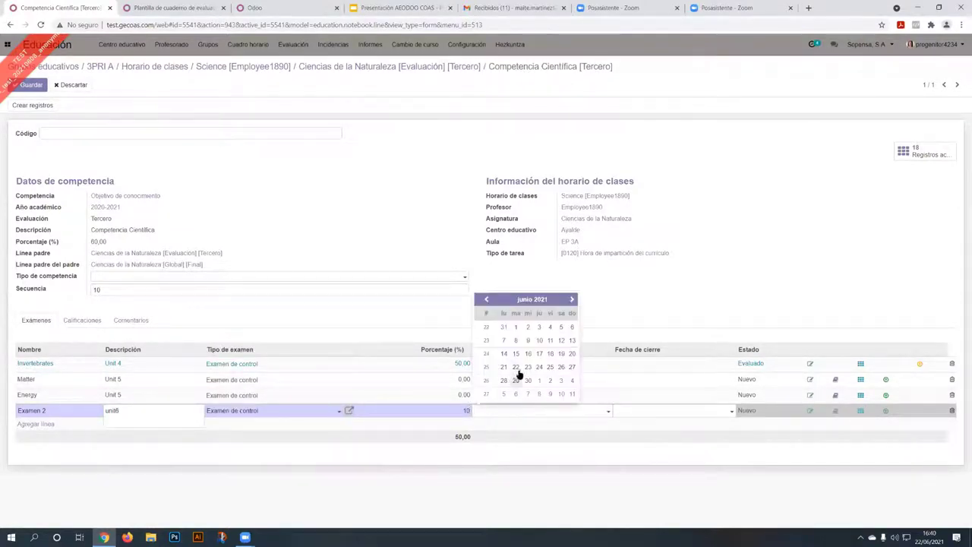
pyautogui.click(516, 367)
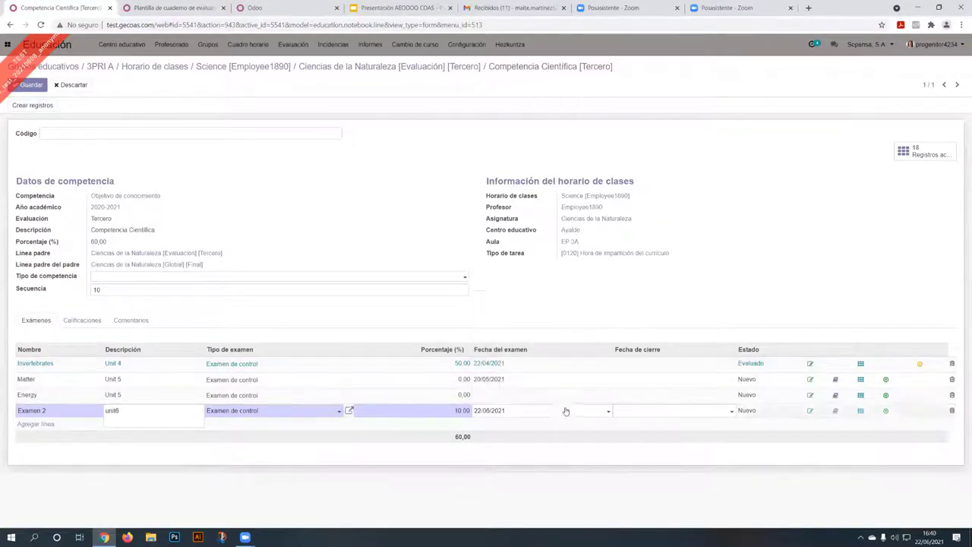
pyautogui.click(23, 87)
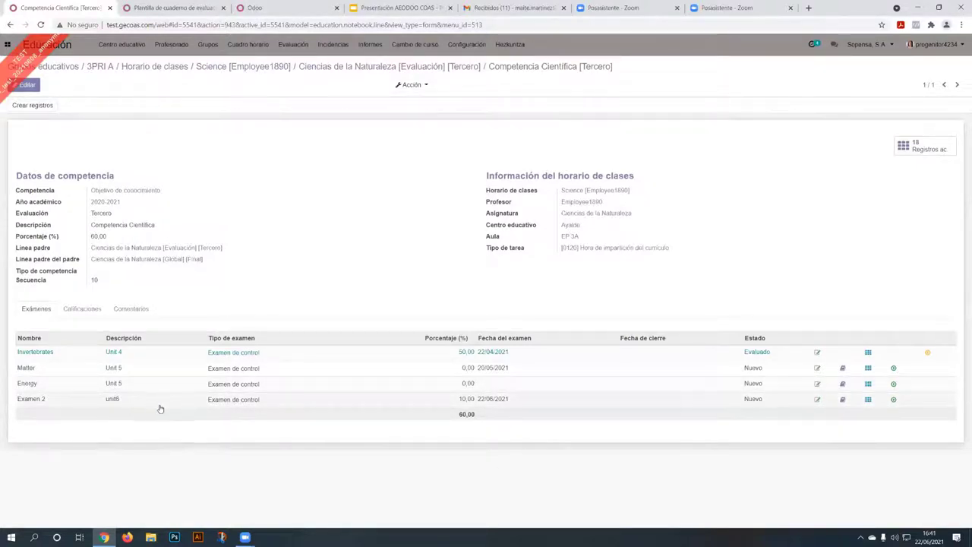
# Start the correction of Examen 2 and open its student academic records
pyautogui.click(894, 400)
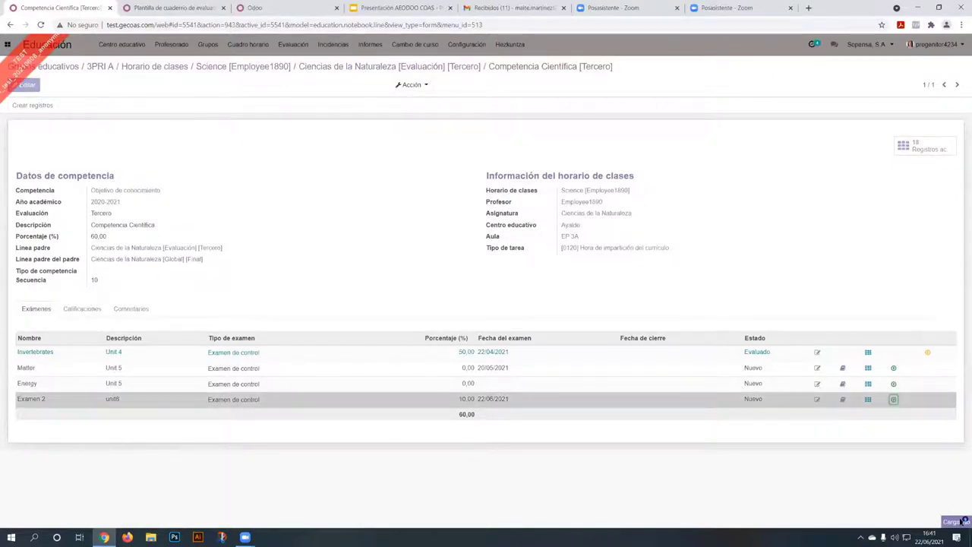
pyautogui.click(855, 400)
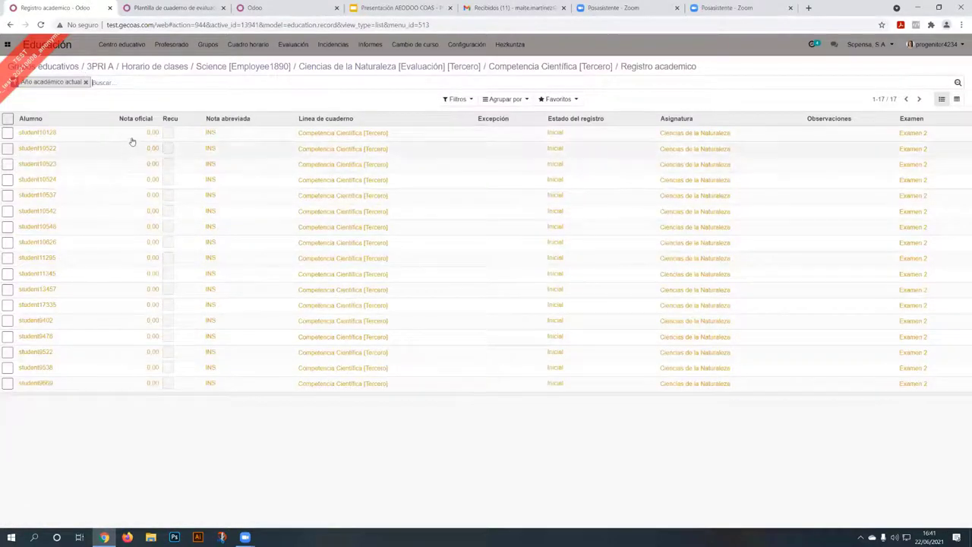
# Enter official marks of 7, 8, 5, 6.5, 7 and 4 for the first six students in Examen 2
pyautogui.click(137, 137)
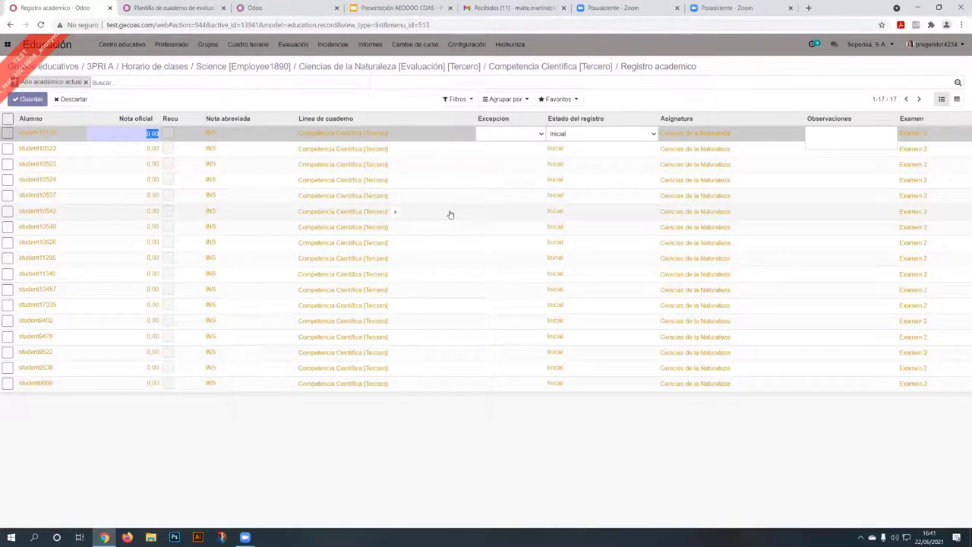
pyautogui.write('7')
pyautogui.press('Return')
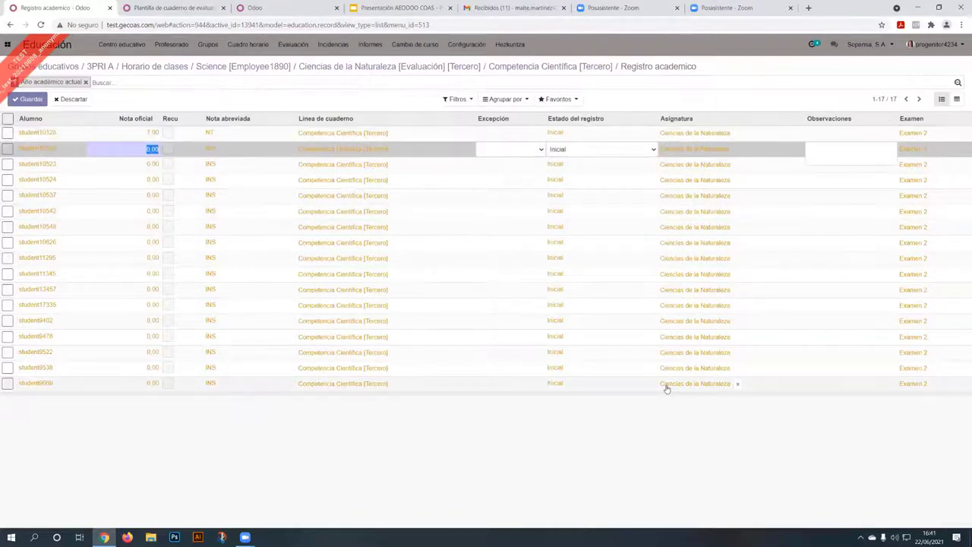
pyautogui.write('8')
pyautogui.press('Return')
pyautogui.write('5')
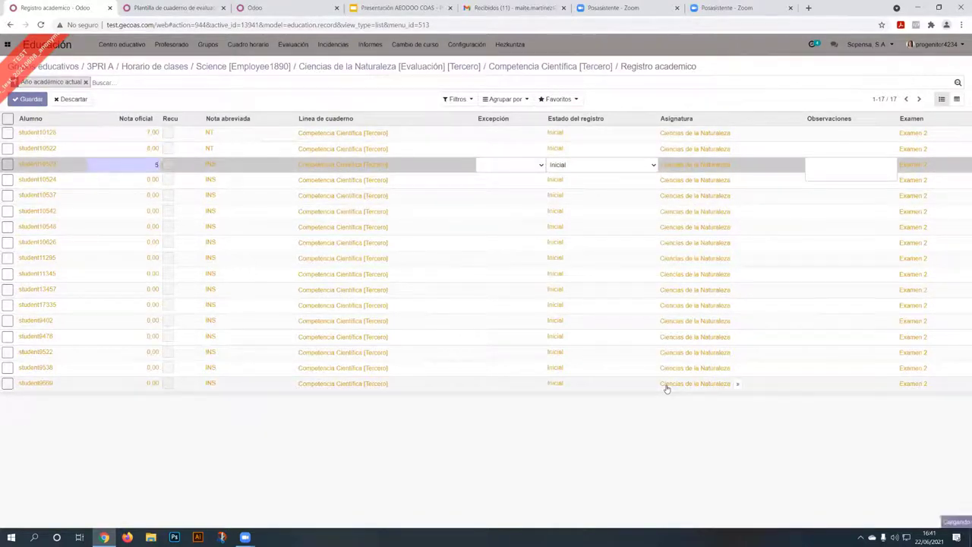
pyautogui.press('Return')
pyautogui.write('6.5')
pyautogui.press('Return')
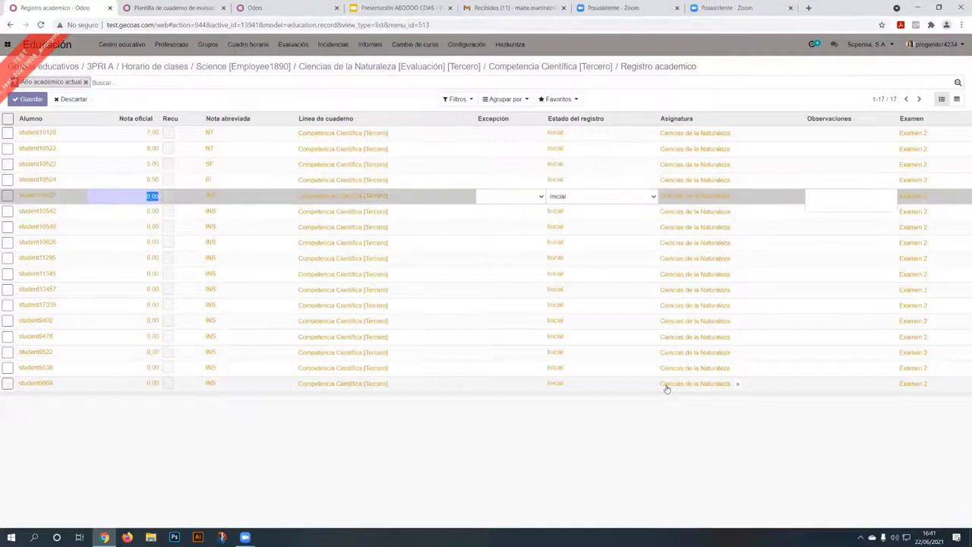
pyautogui.write('7')
pyautogui.press('Return')
pyautogui.write('4')
pyautogui.press('Return')
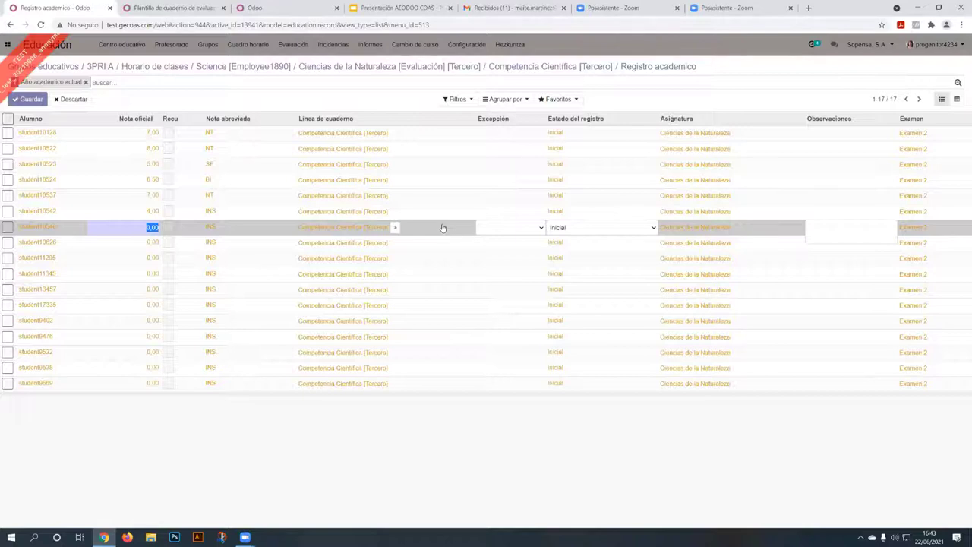
# Enter official marks of 5 and 8 for the seventh and eighth students and 9 for the tenth and twelfth students
pyautogui.write('5')
pyautogui.press('Return')
pyautogui.write('8')
pyautogui.press('Return')
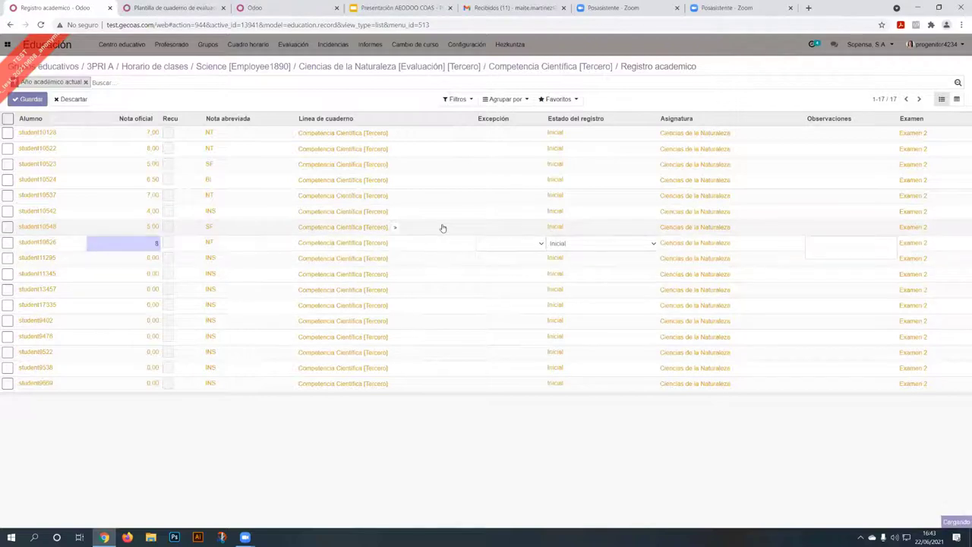
pyautogui.press('Return')
pyautogui.write('9')
pyautogui.press('Return')
pyautogui.press('Return')
pyautogui.write('8')
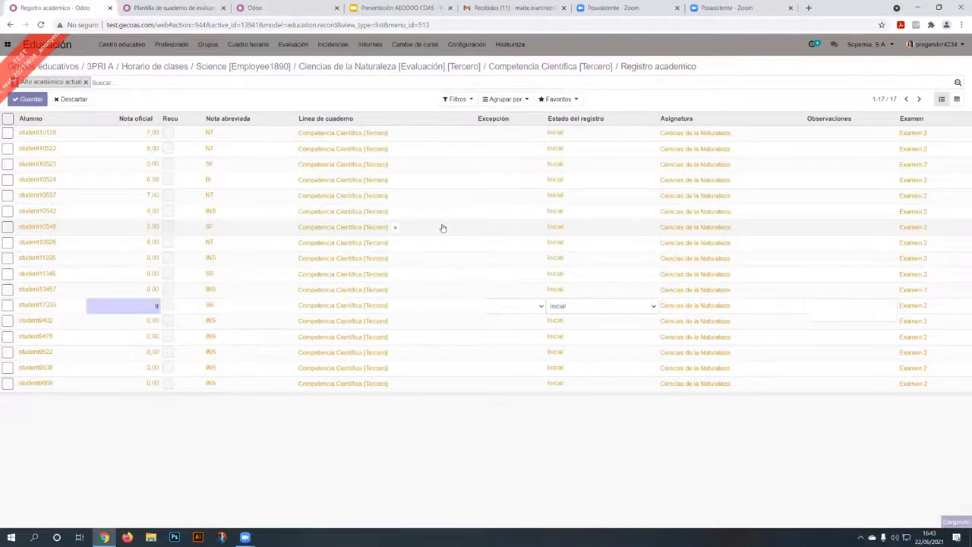
pyautogui.press('Return')
# Set the thirteenth student's official mark to 9.5, correcting an initial entry of 95
pyautogui.write('98')
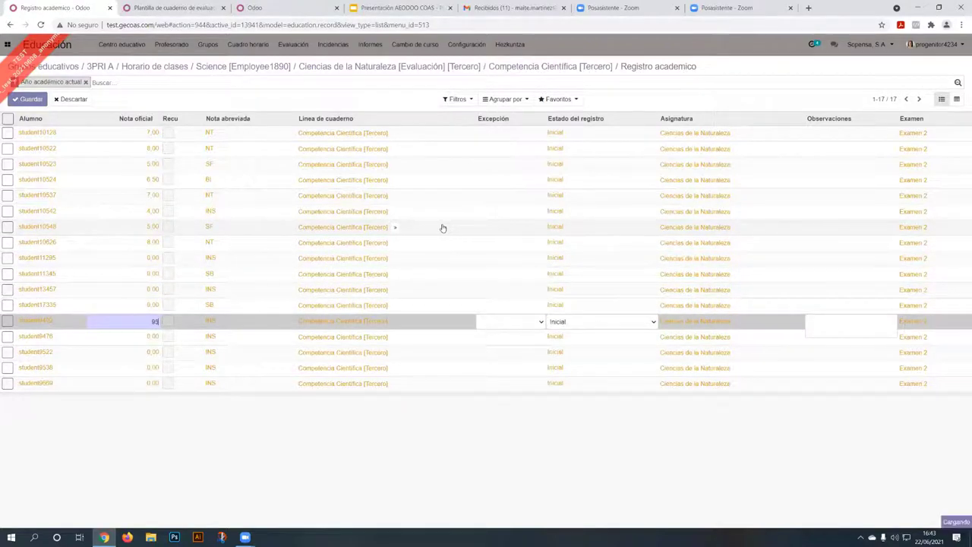
pyautogui.press('Return')
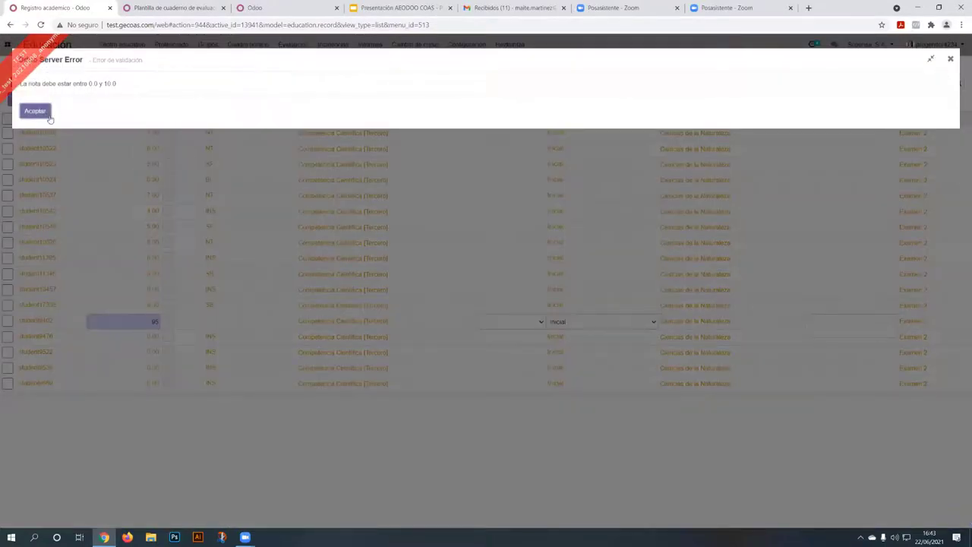
pyautogui.click(42, 113)
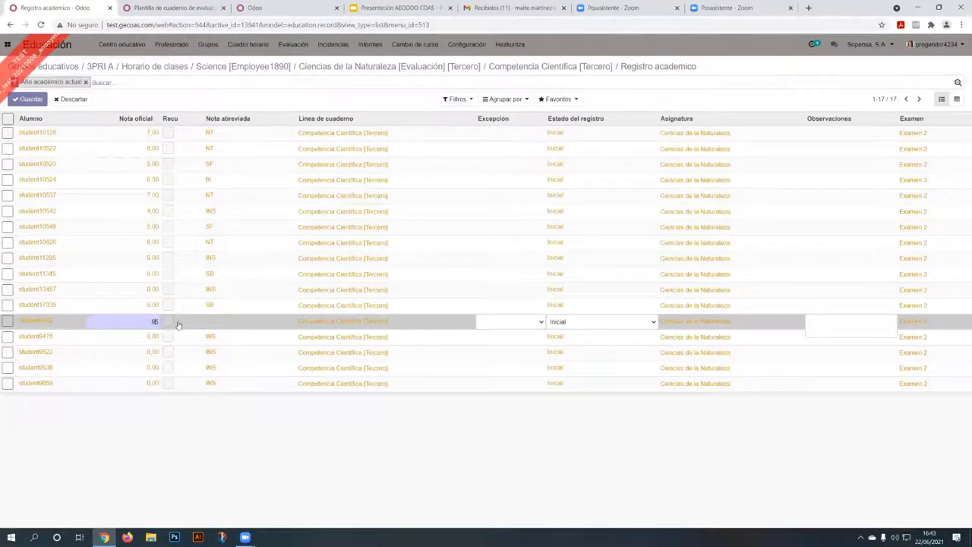
pyautogui.press('Return')
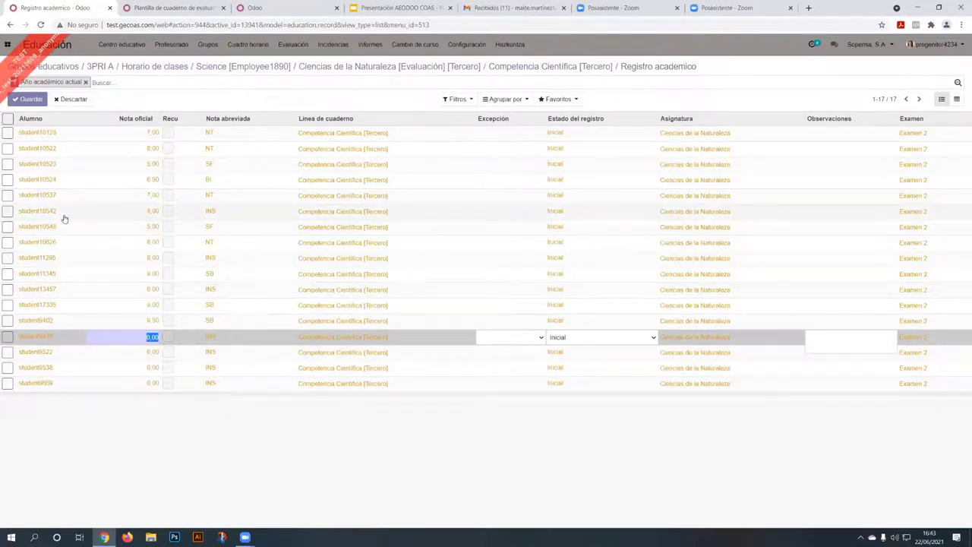
# Set the exception to Exento for the ninth student and to No evaluado for the sixteenth student
pyautogui.click(511, 139)
pyautogui.click(517, 135)
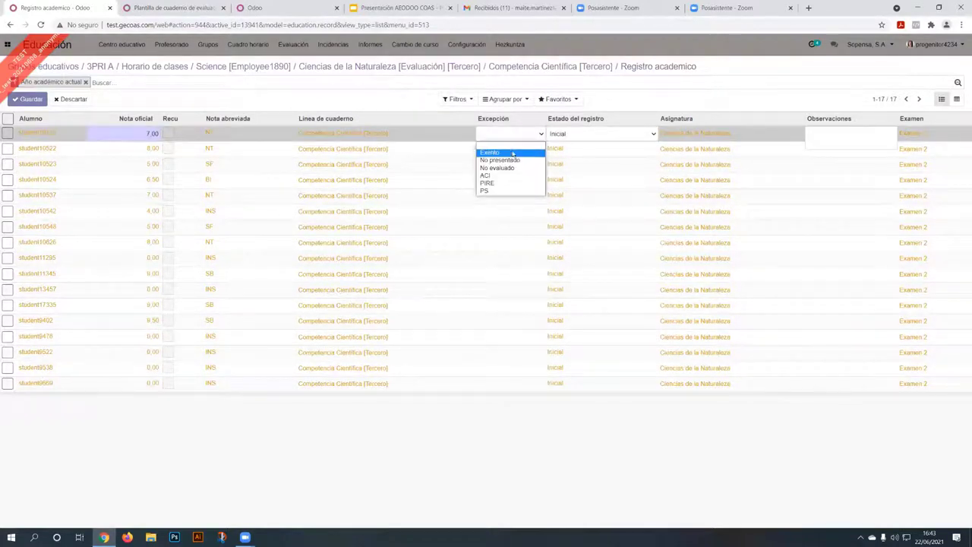
pyautogui.click(506, 263)
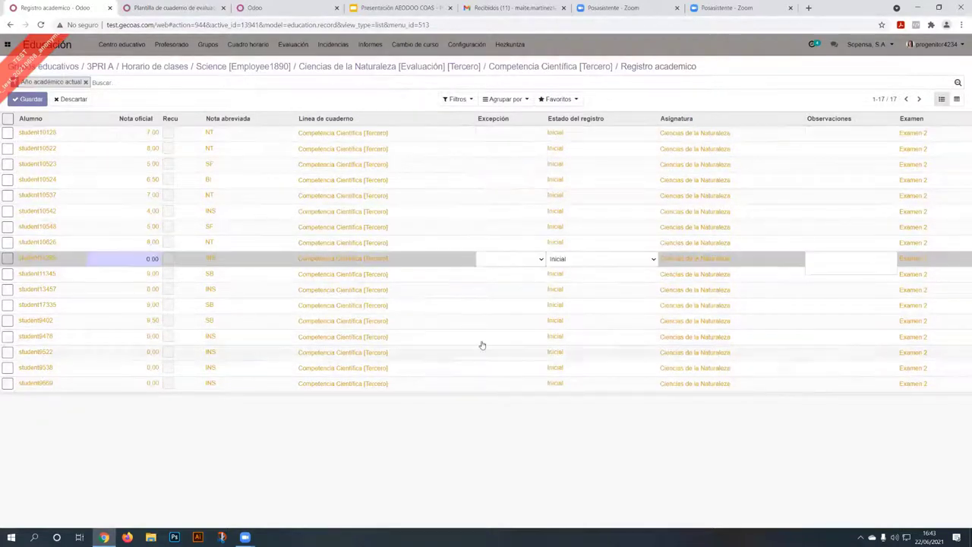
pyautogui.click(509, 259)
pyautogui.click(497, 275)
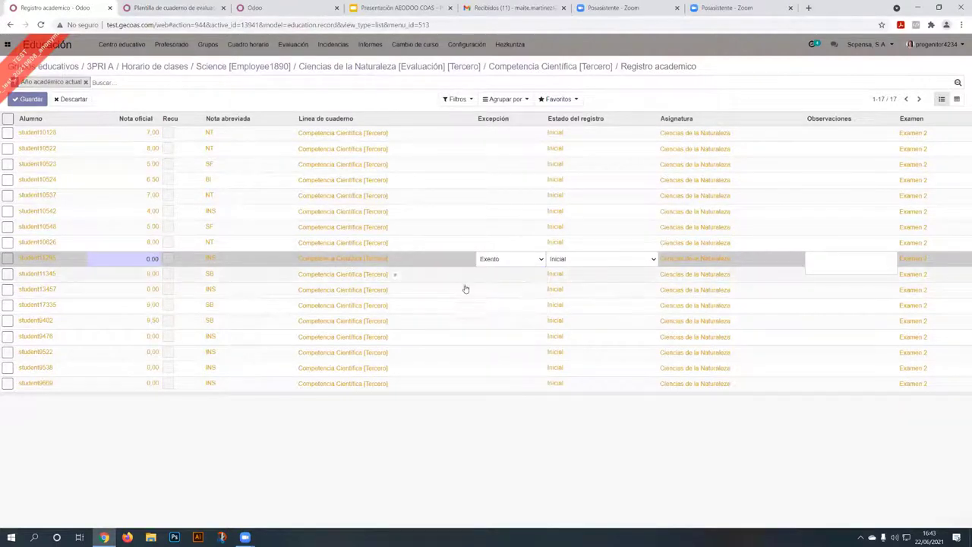
pyautogui.click(509, 374)
pyautogui.click(541, 369)
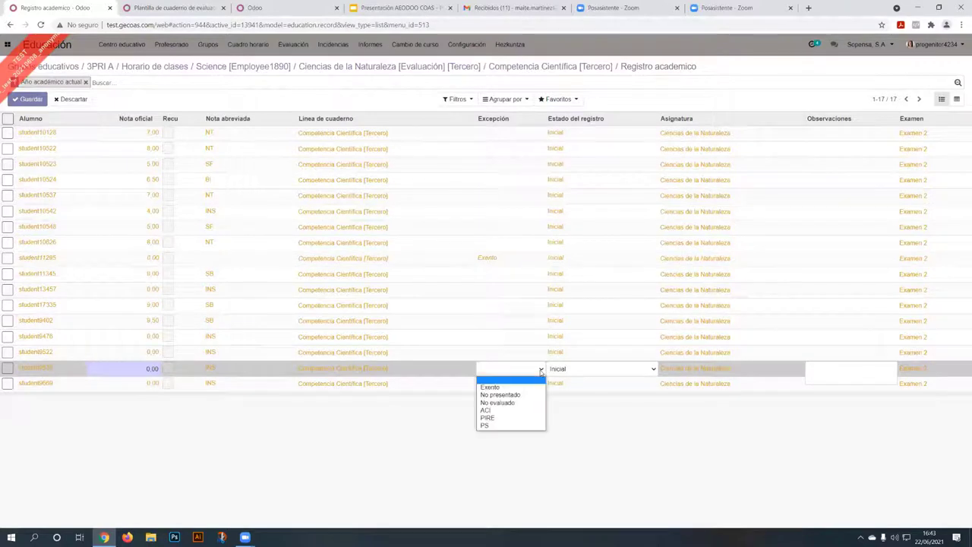
pyautogui.click(516, 404)
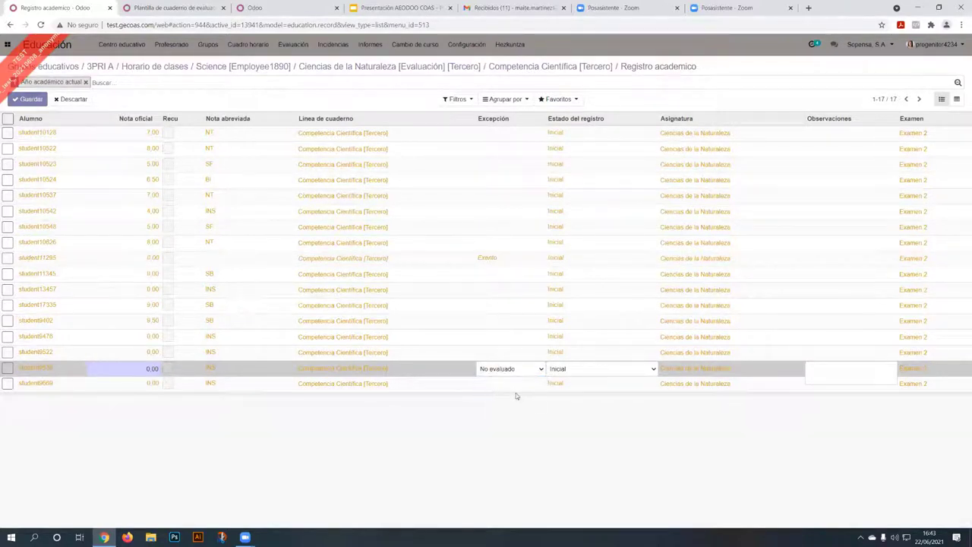
# Set the exception to PIRE for the fourteenth student and No presentado for the last student, and save the records
pyautogui.click(521, 340)
pyautogui.click(522, 337)
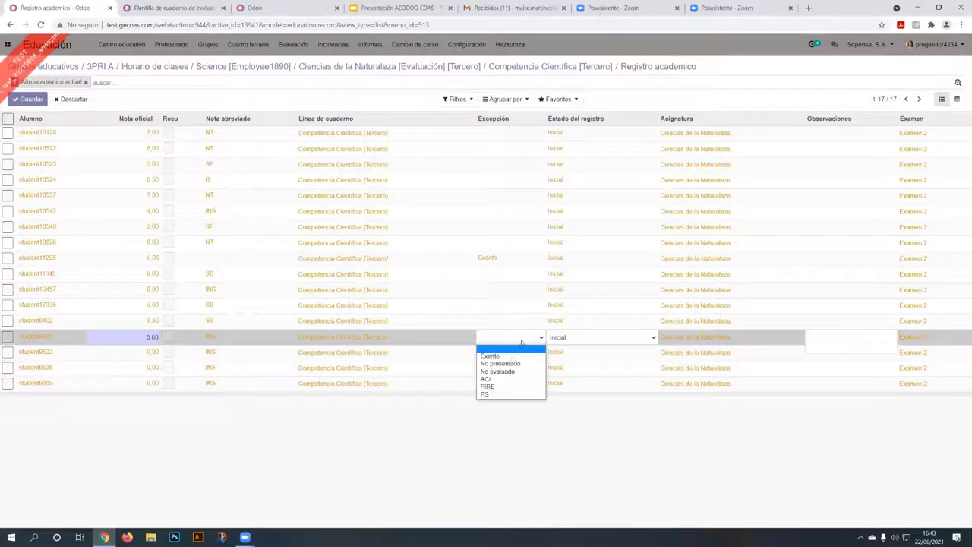
pyautogui.click(491, 388)
pyautogui.click(515, 322)
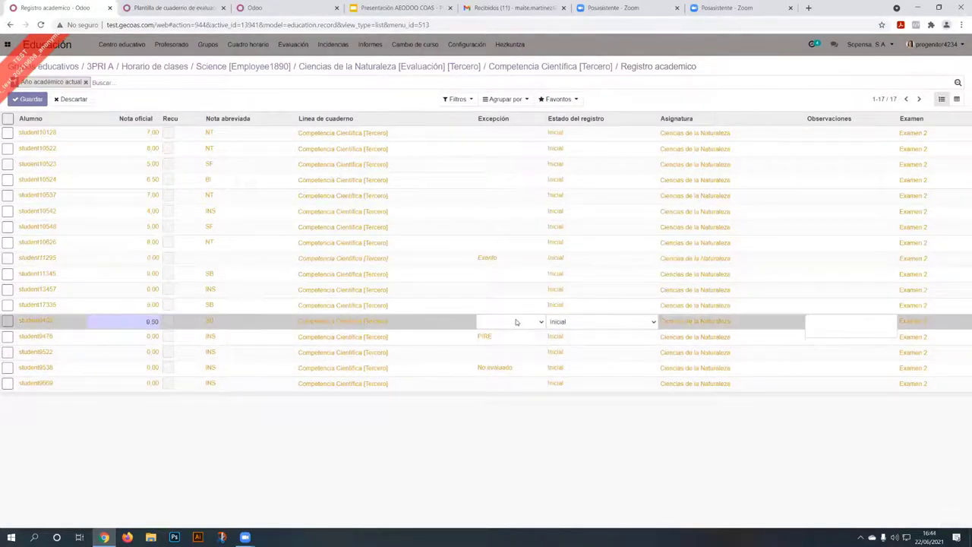
pyautogui.click(516, 322)
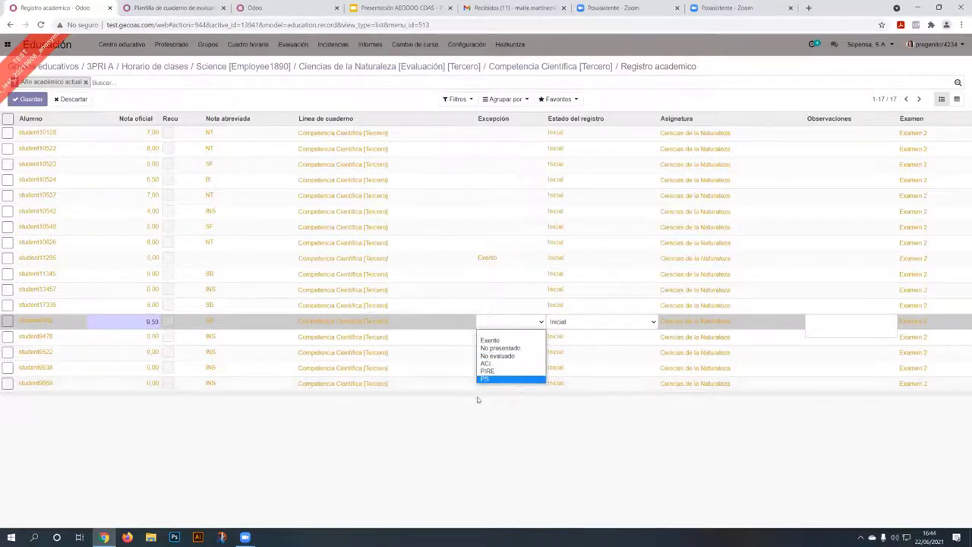
pyautogui.click(498, 386)
pyautogui.click(499, 385)
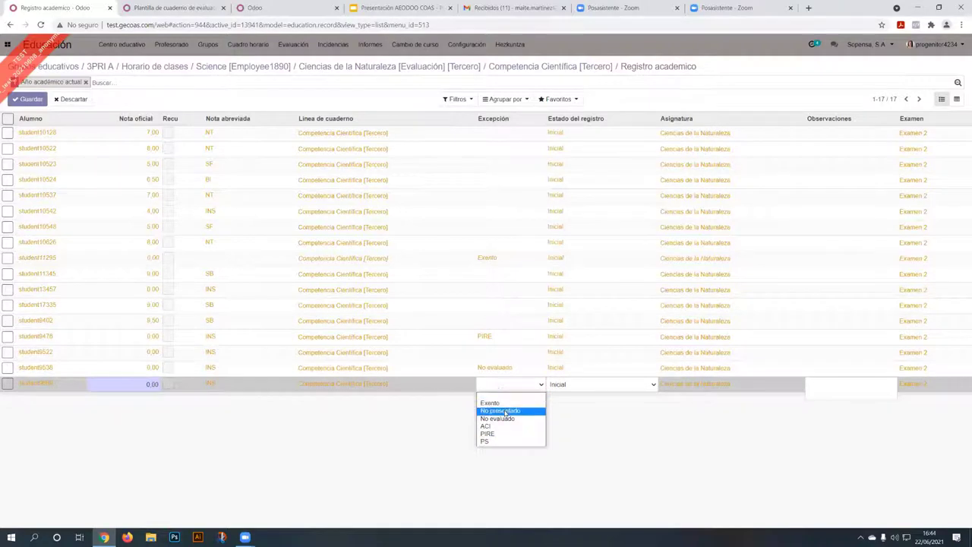
pyautogui.click(503, 411)
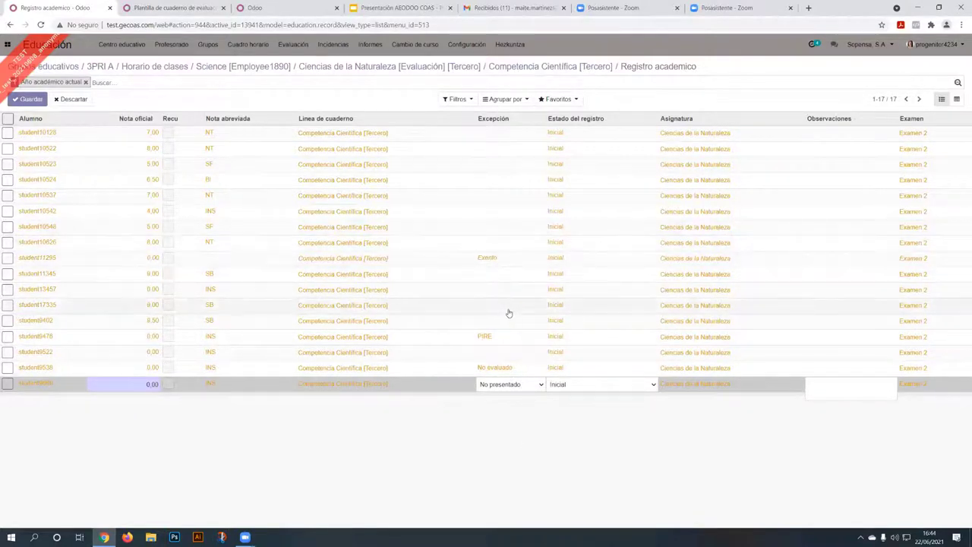
pyautogui.click(27, 100)
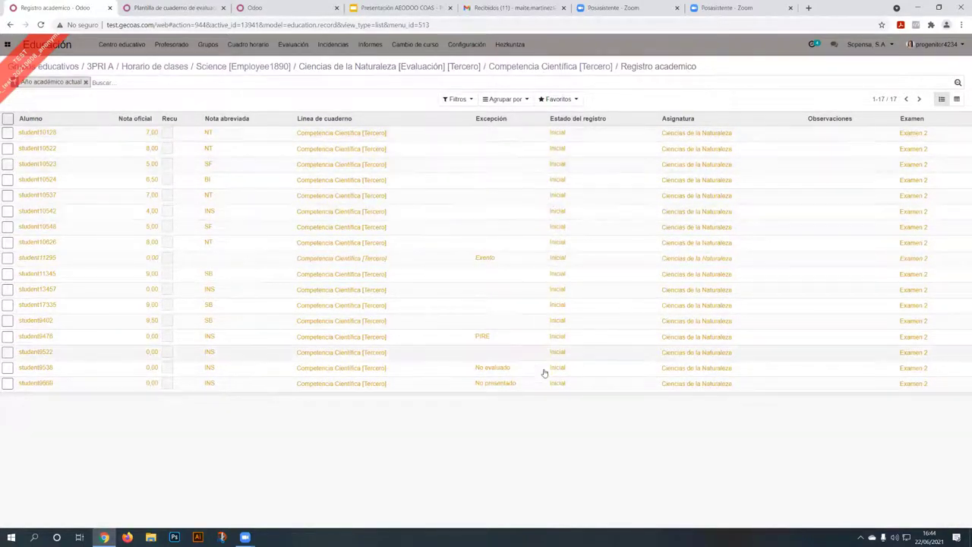
# Mark Examen 2 as corrected from the Competencia Científica notebook line and view its academic records
pyautogui.click(538, 68)
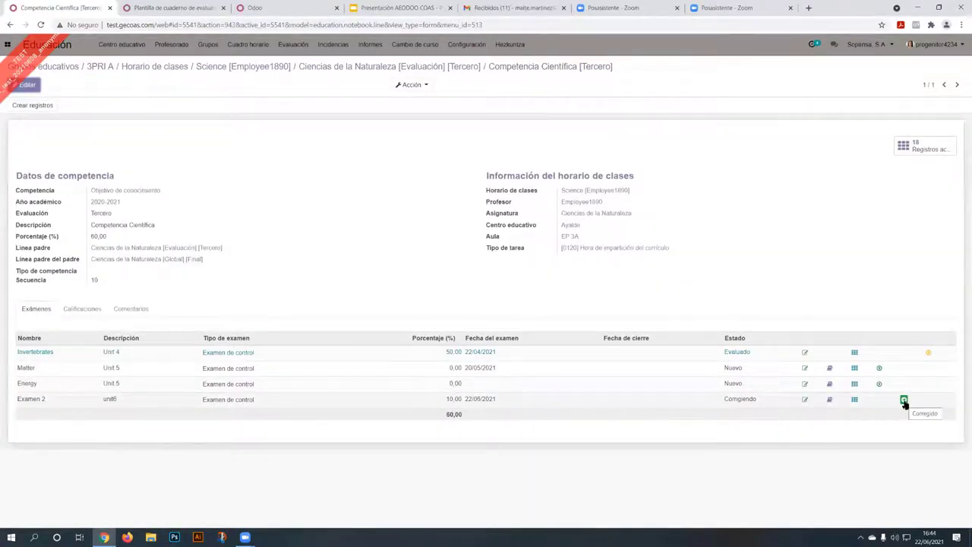
pyautogui.click(904, 400)
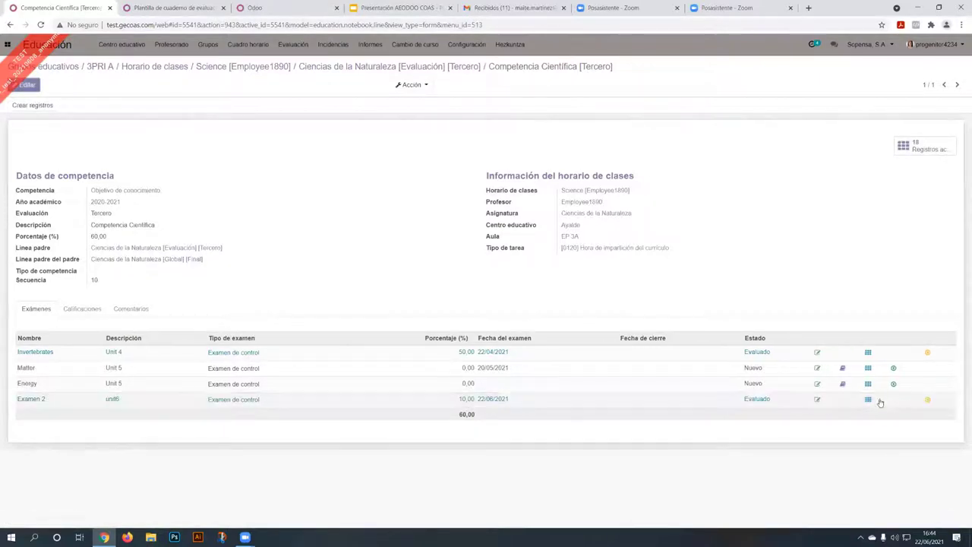
pyautogui.click(868, 400)
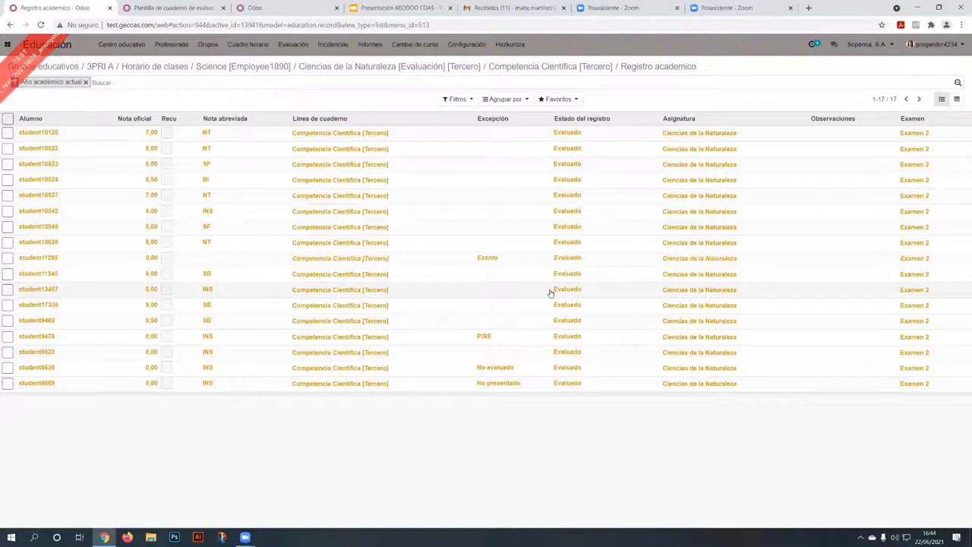
# Return to the Tercero evaluation, reopen its Competencia Científica line and examine the students' official and provisional marks
pyautogui.click(545, 67)
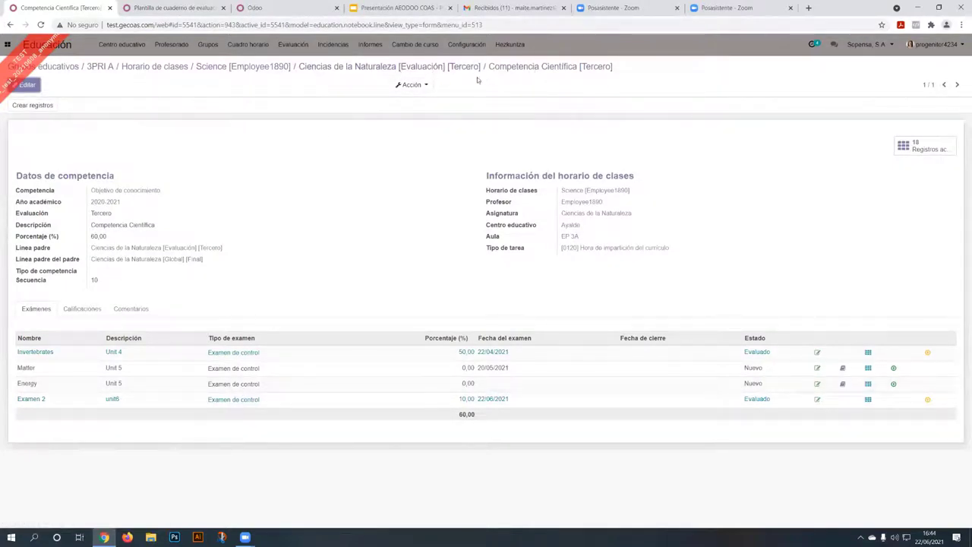
pyautogui.click(420, 68)
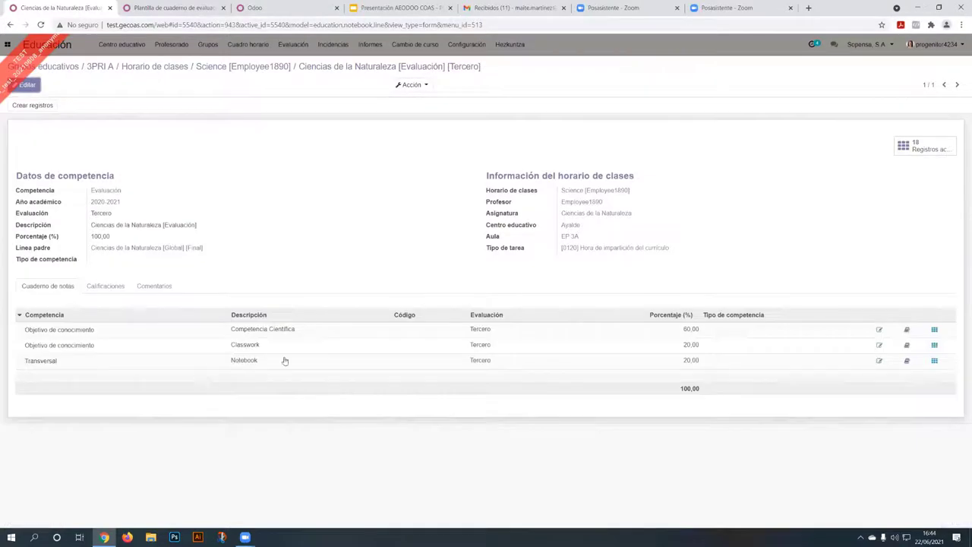
pyautogui.click(880, 331)
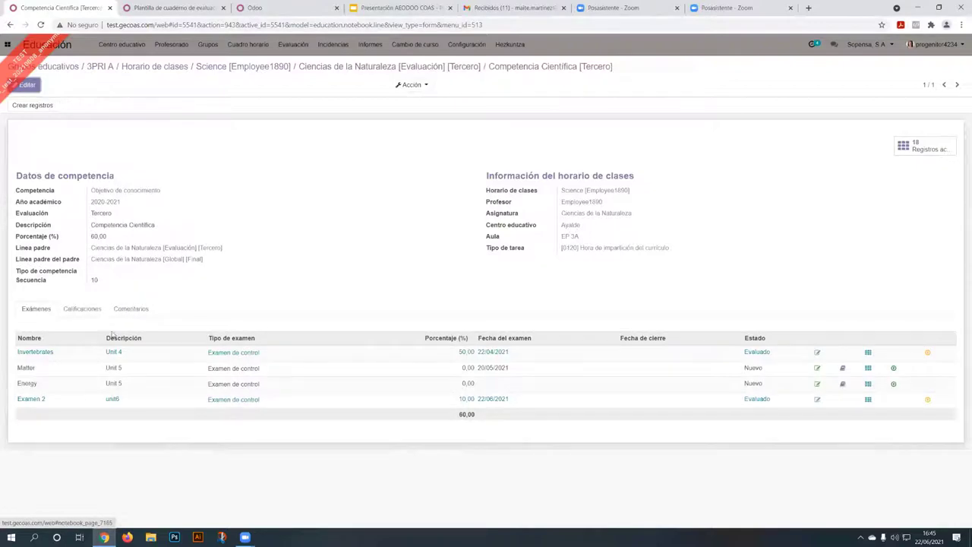
pyautogui.click(79, 309)
pyautogui.scroll(-1, 114, 486)
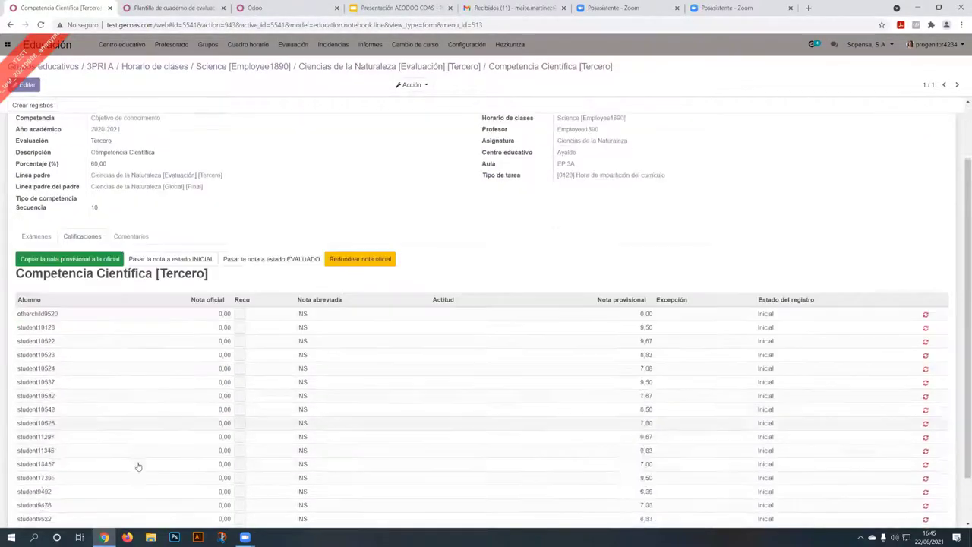
pyautogui.scroll(-1, 138, 466)
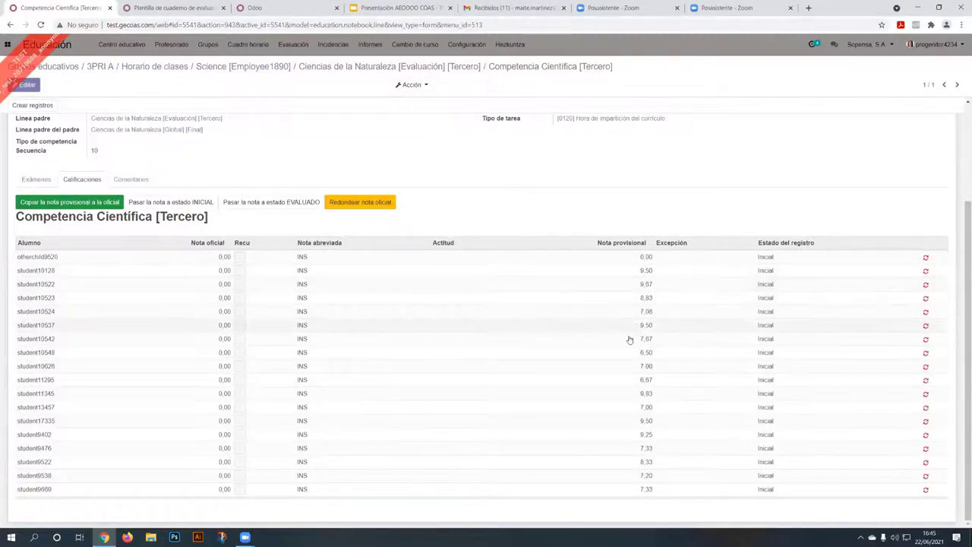
# Review the exam breakdown in the third listed student's record, and copy all provisional marks to the official marks for Competencia Científica
pyautogui.click(117, 292)
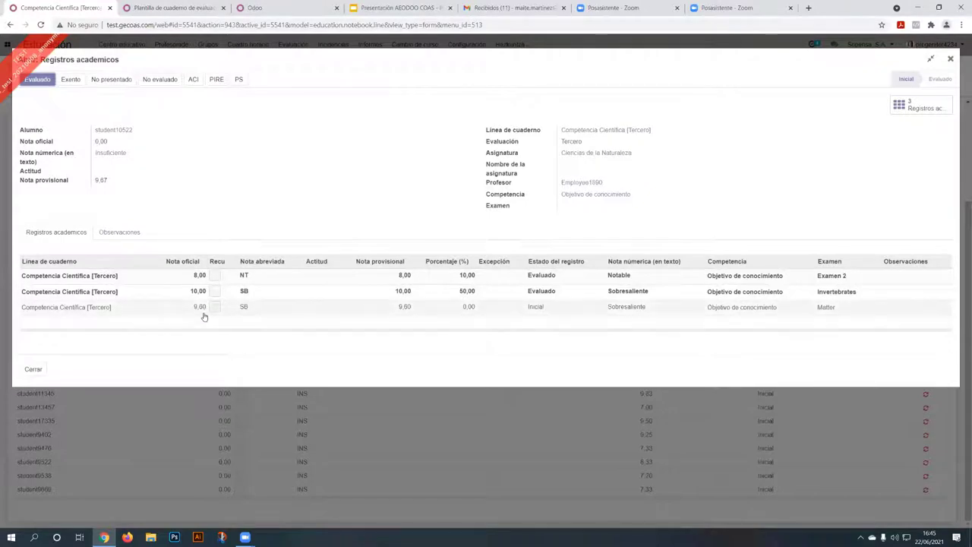
pyautogui.click(950, 59)
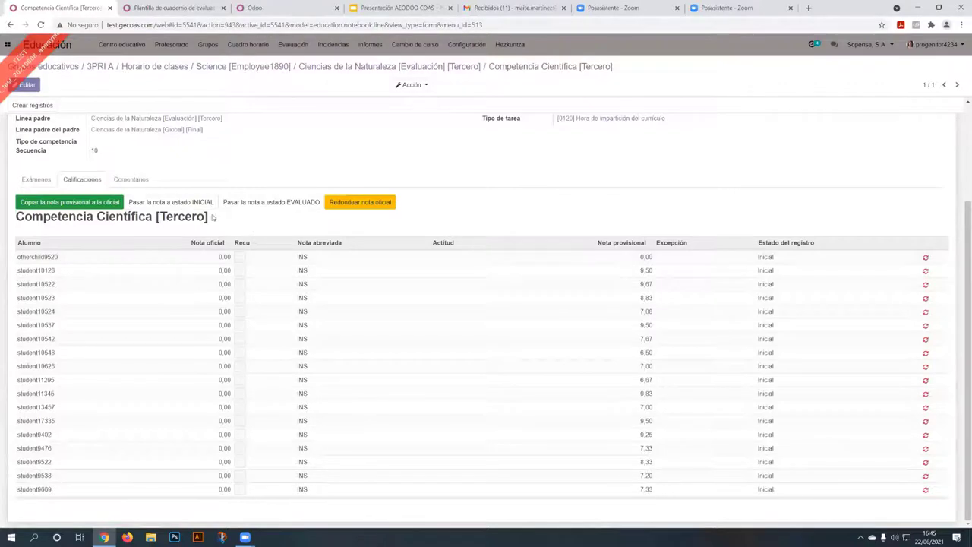
pyautogui.click(96, 204)
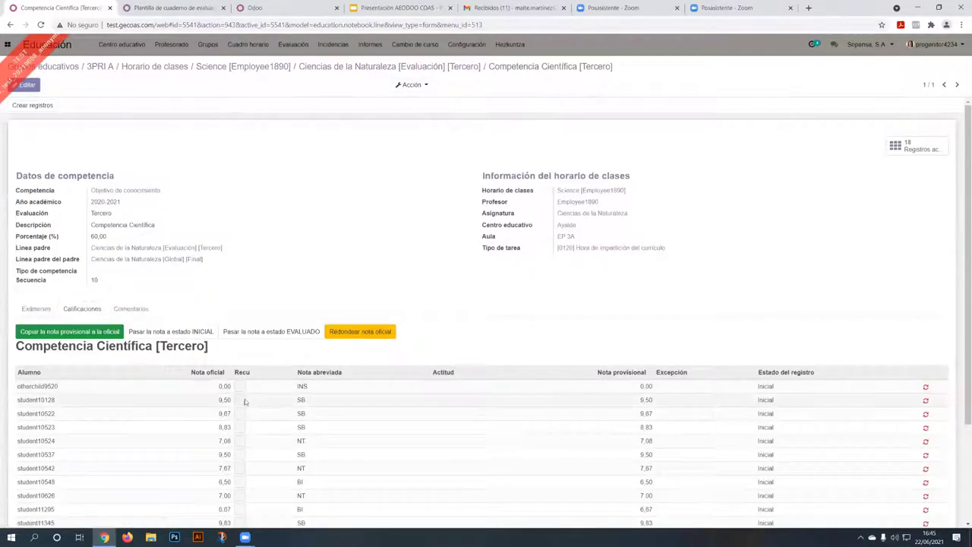
# Review the exam breakdown in the second listed student's Competencia Científica record and close it
pyautogui.scroll(-3, 658, 347)
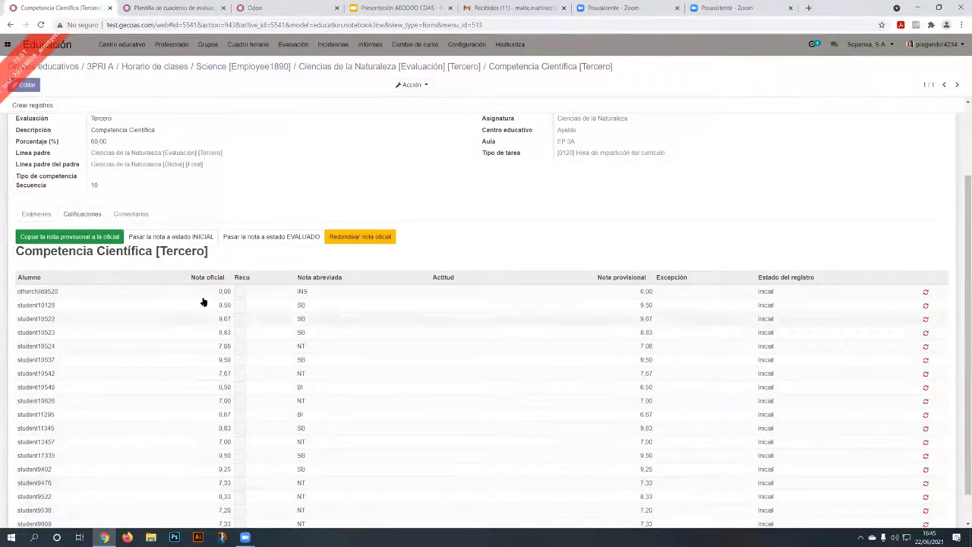
pyautogui.click(226, 308)
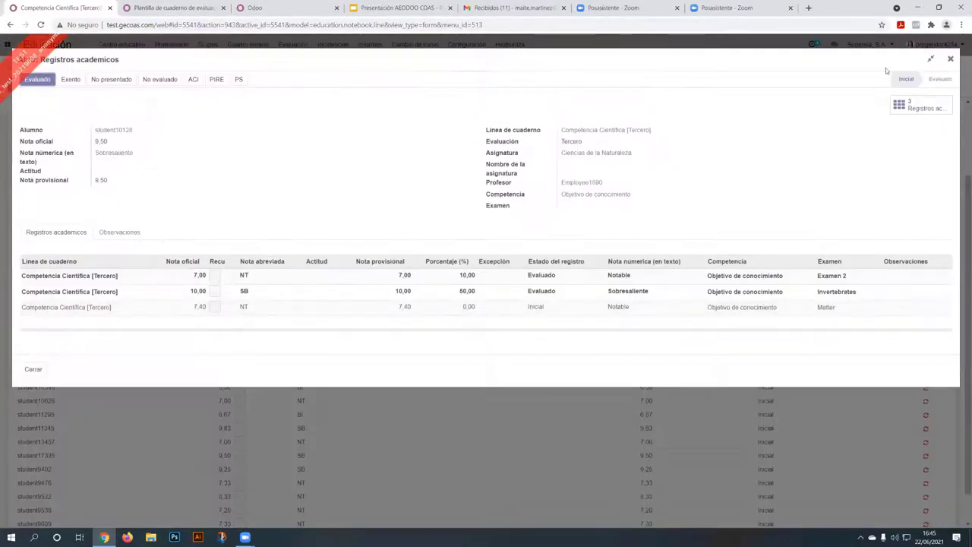
pyautogui.click(950, 59)
# Edit the Competencia Científica line, round all students' official marks and check the rounded list
pyautogui.click(28, 87)
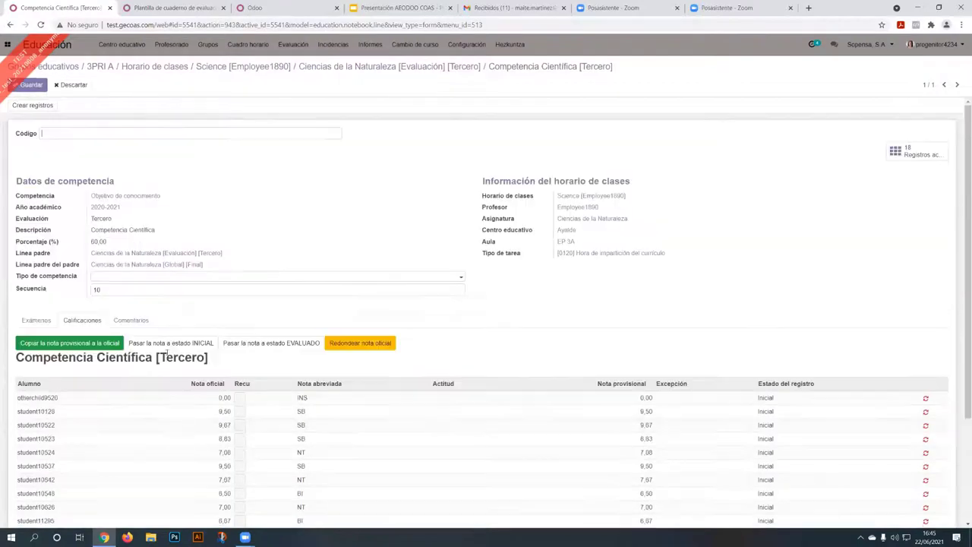
pyautogui.click(221, 444)
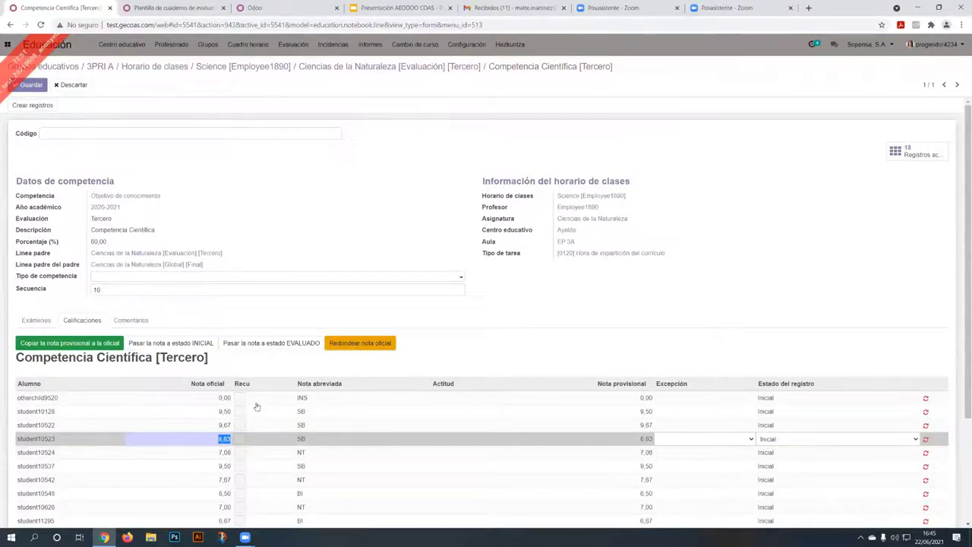
pyautogui.click(347, 344)
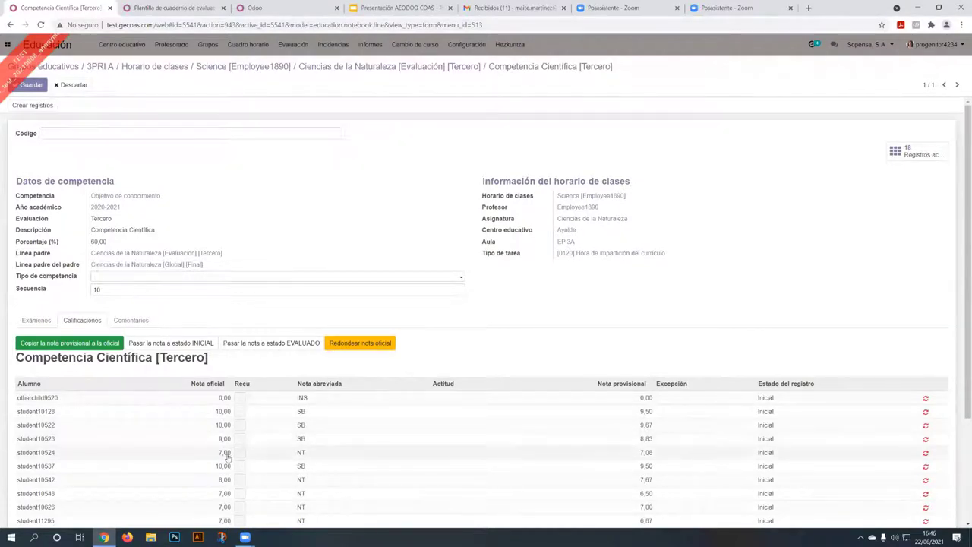
pyautogui.scroll(-1, 382, 293)
pyautogui.scroll(-1, 335, 303)
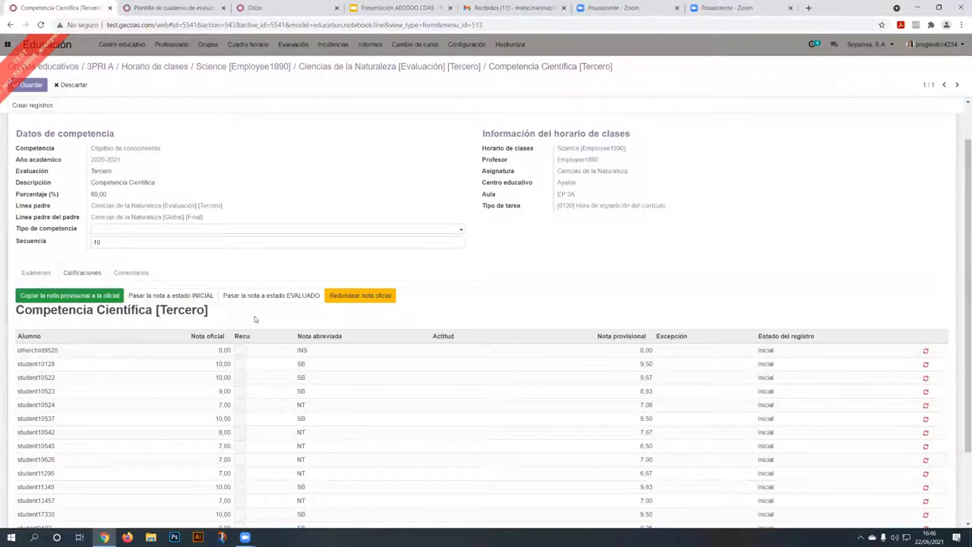
pyautogui.scroll(-3, 239, 372)
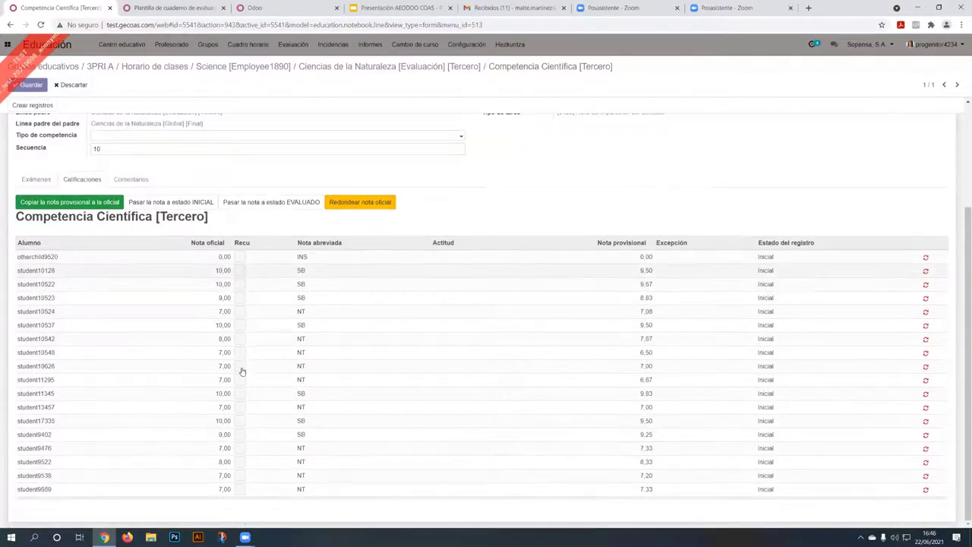
pyautogui.scroll(4, 224, 472)
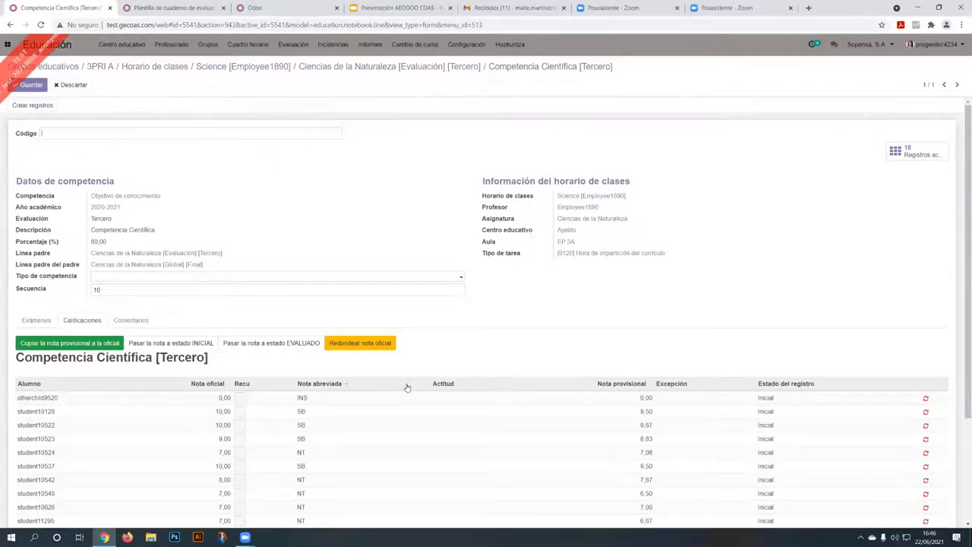
# Return to the Science class schedule and examine the Interevaluación and 2. Interaction lines of its Primera evaluation
pyautogui.click(235, 67)
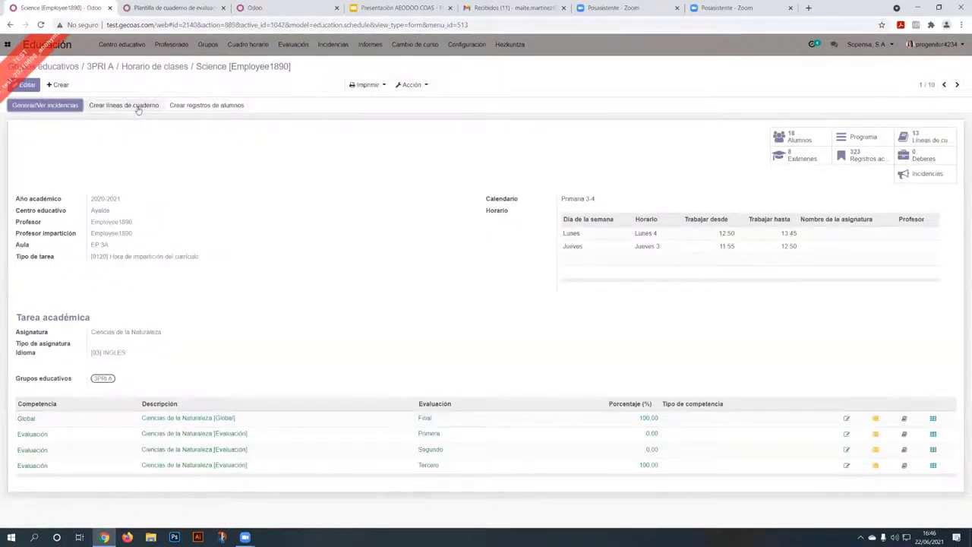
pyautogui.click(846, 433)
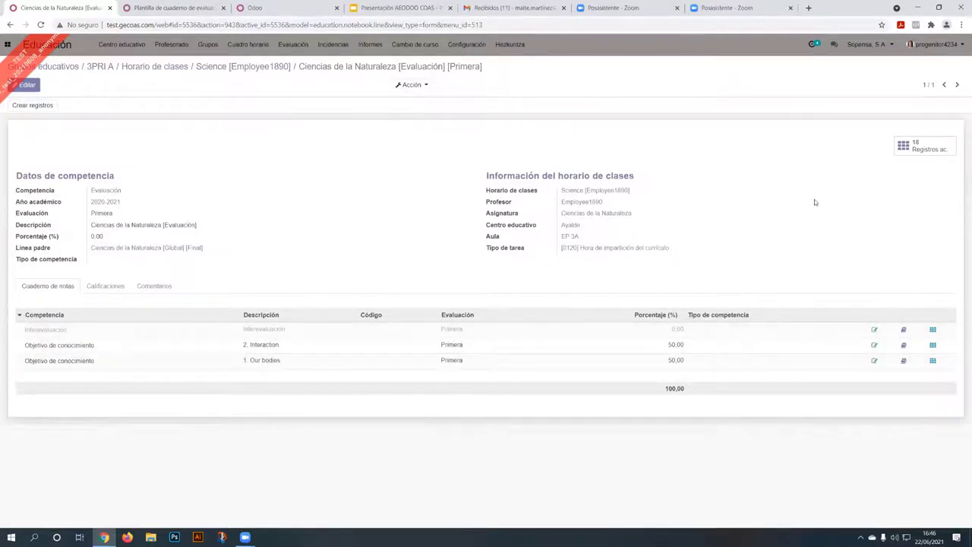
pyautogui.click(825, 342)
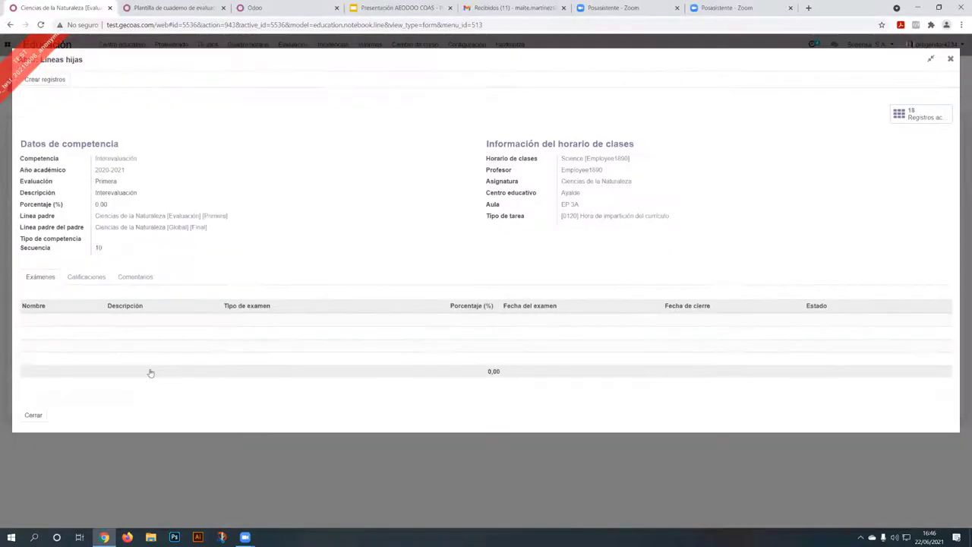
pyautogui.click(34, 415)
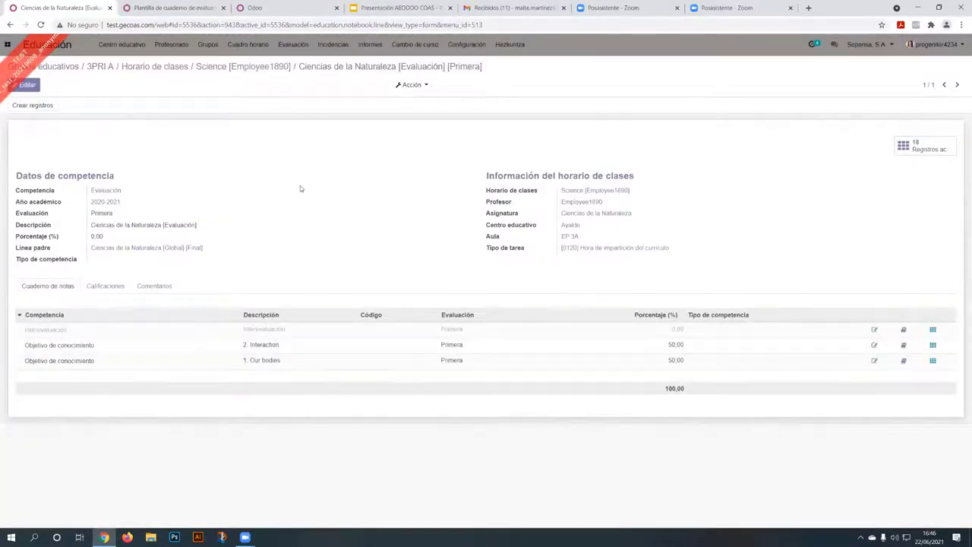
pyautogui.click(245, 68)
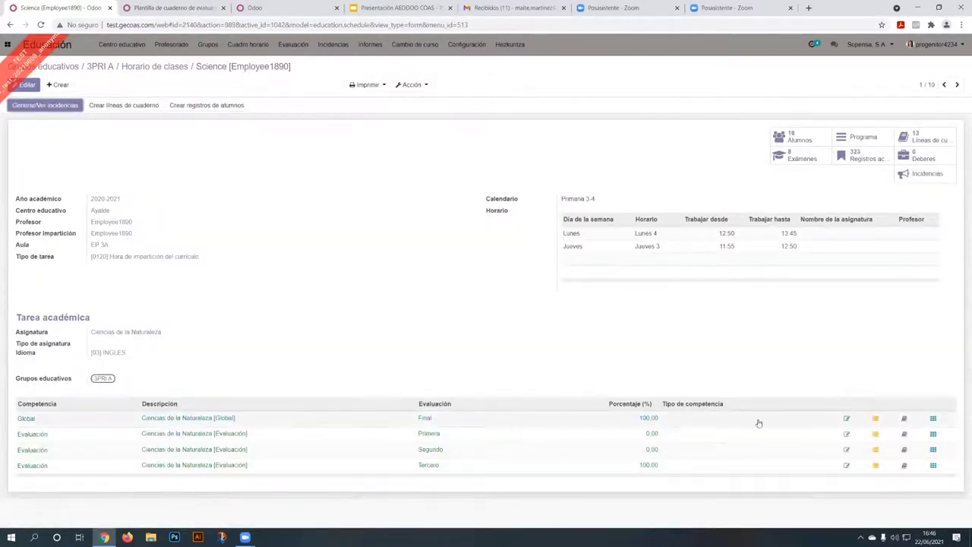
pyautogui.click(846, 434)
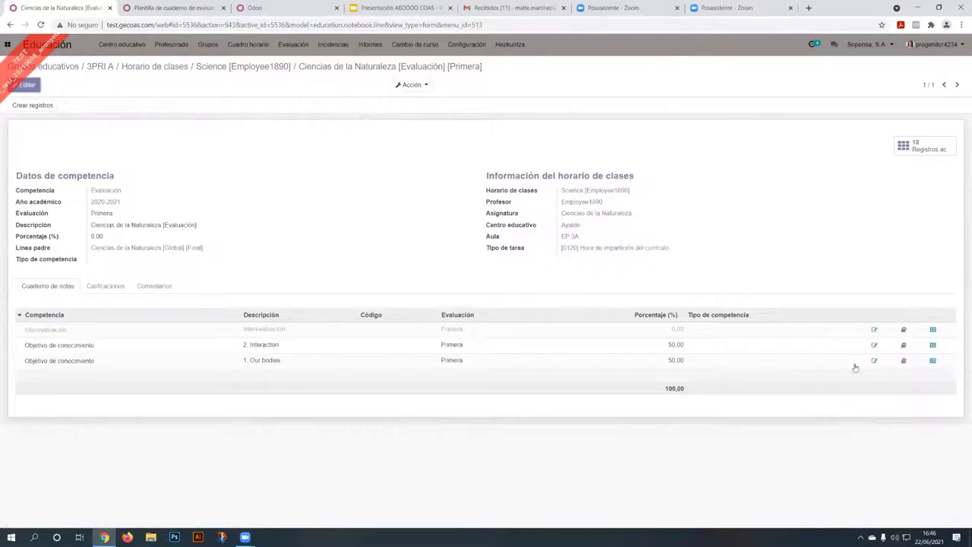
pyautogui.click(875, 345)
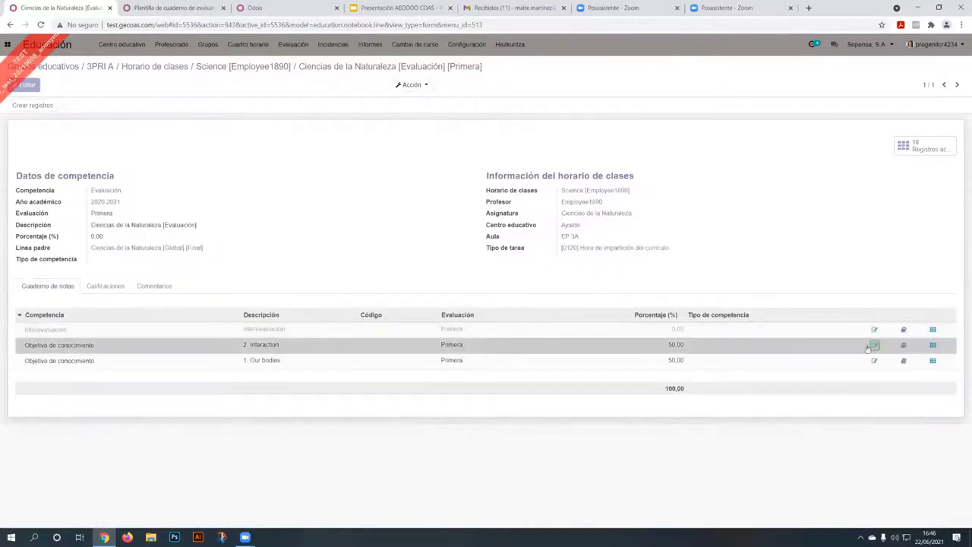
pyautogui.click(29, 87)
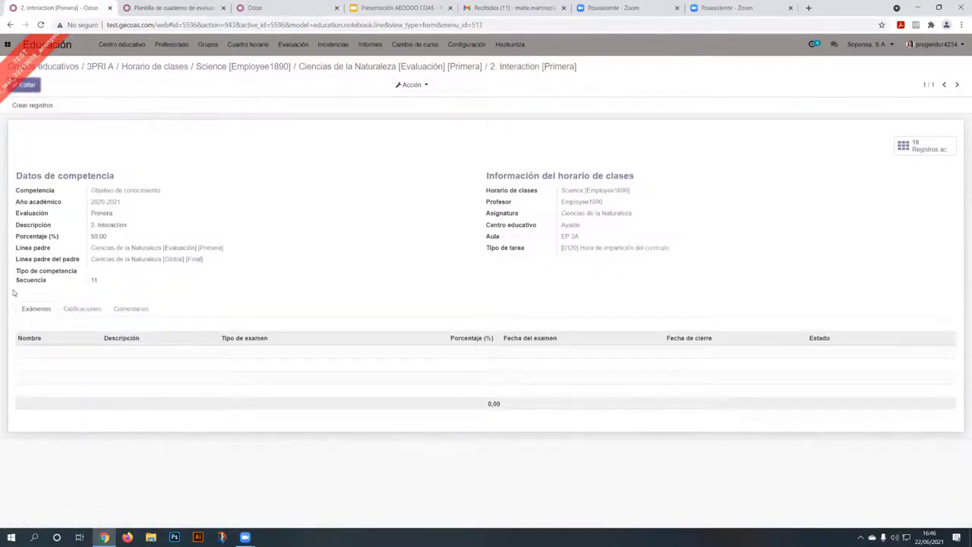
pyautogui.click(33, 363)
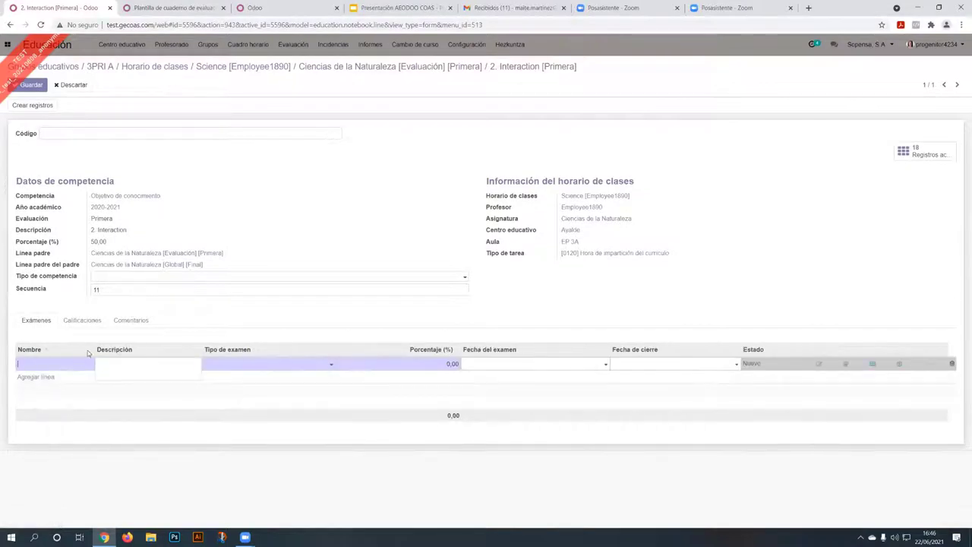
pyautogui.click(355, 70)
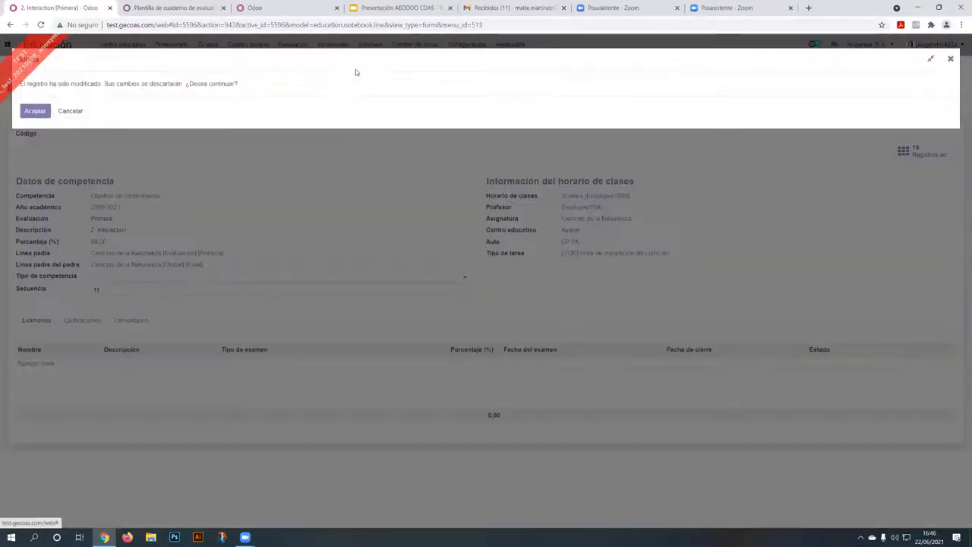
pyautogui.click(33, 112)
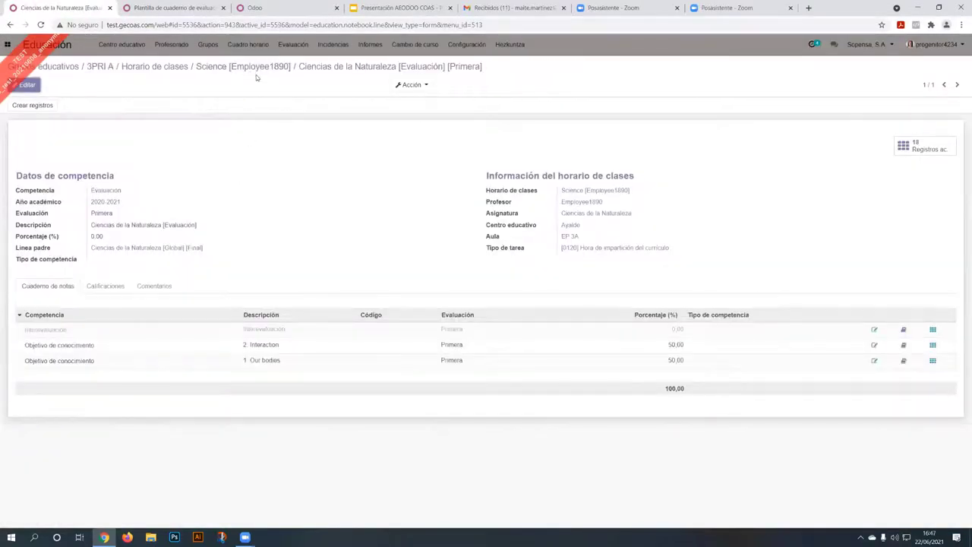
# Create a homework entry from the Science class schedule with the description "Hacer las paginas 21 y 22"
pyautogui.click(251, 68)
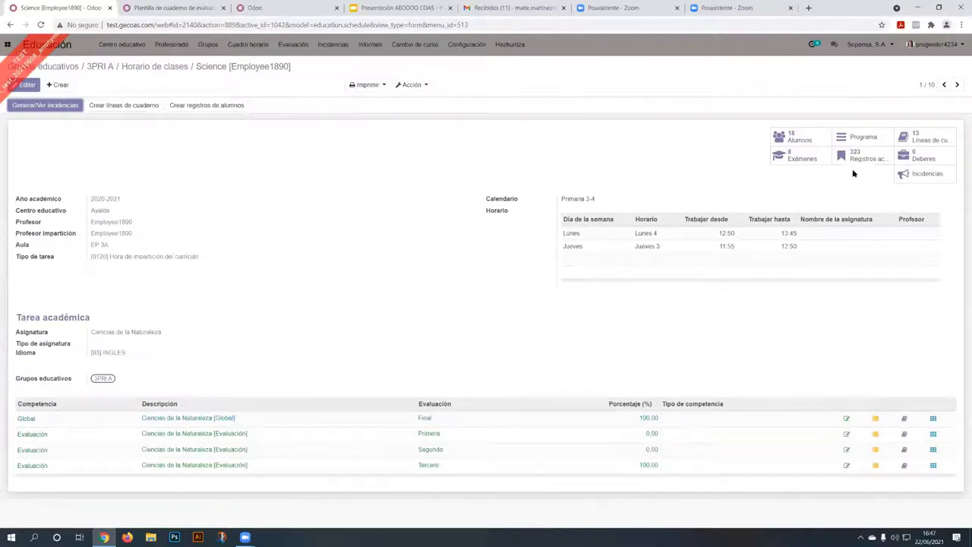
pyautogui.click(924, 158)
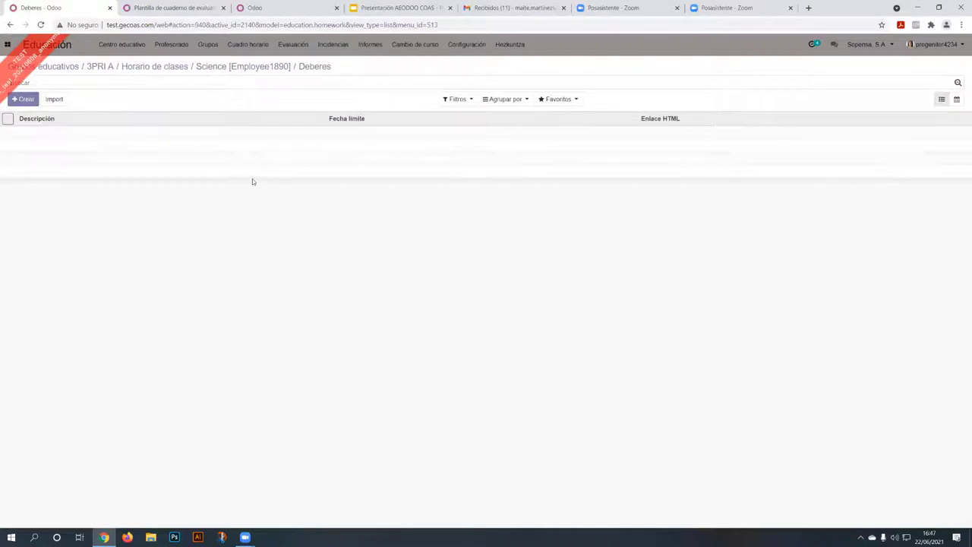
pyautogui.click(23, 99)
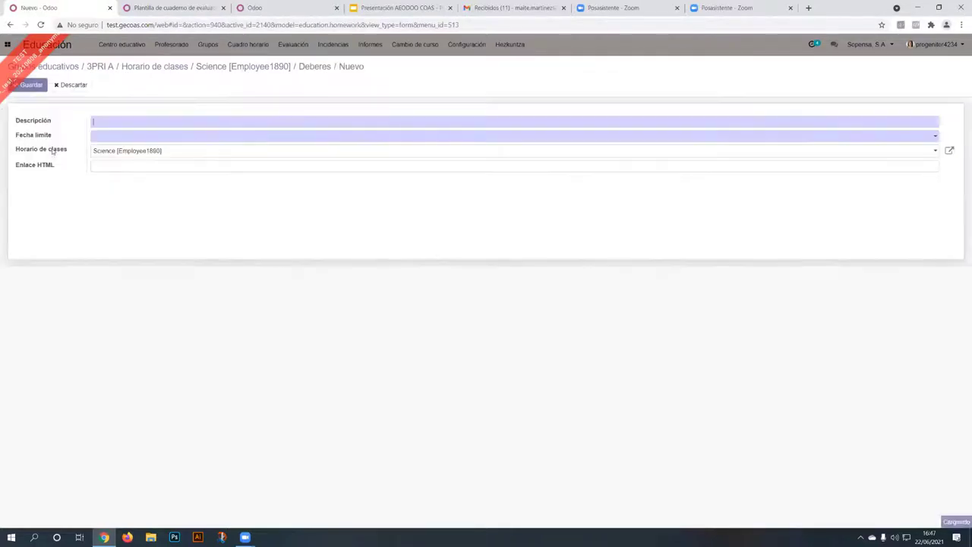
pyautogui.click(114, 123)
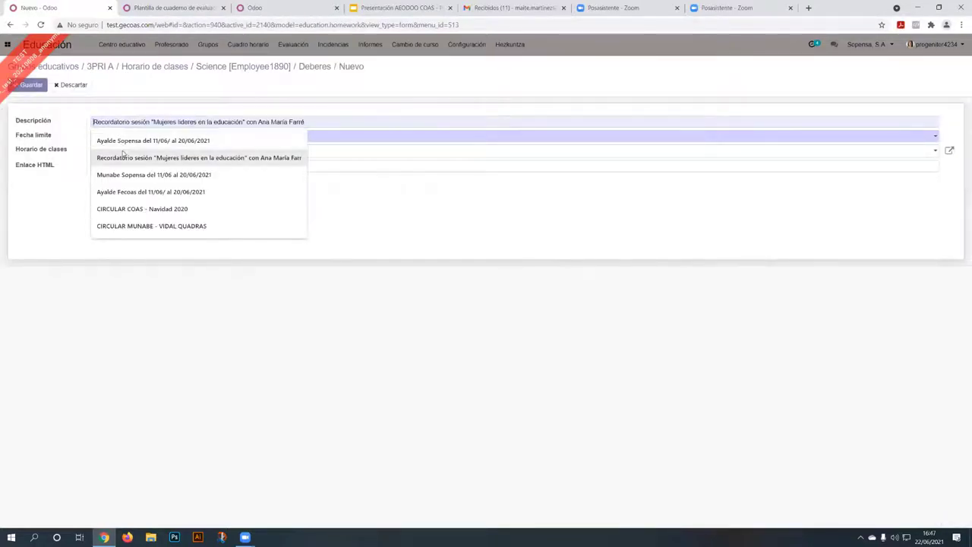
pyautogui.click(125, 157)
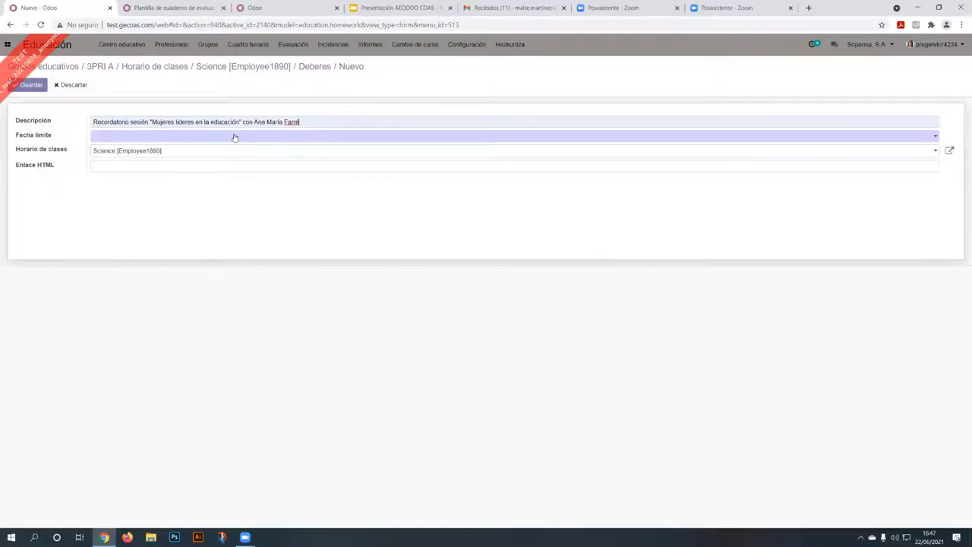
pyautogui.hotkey('ctrl', 'a')
pyautogui.write('Hacer d')
pyautogui.press('BackSpace')
pyautogui.press('BackSpace')
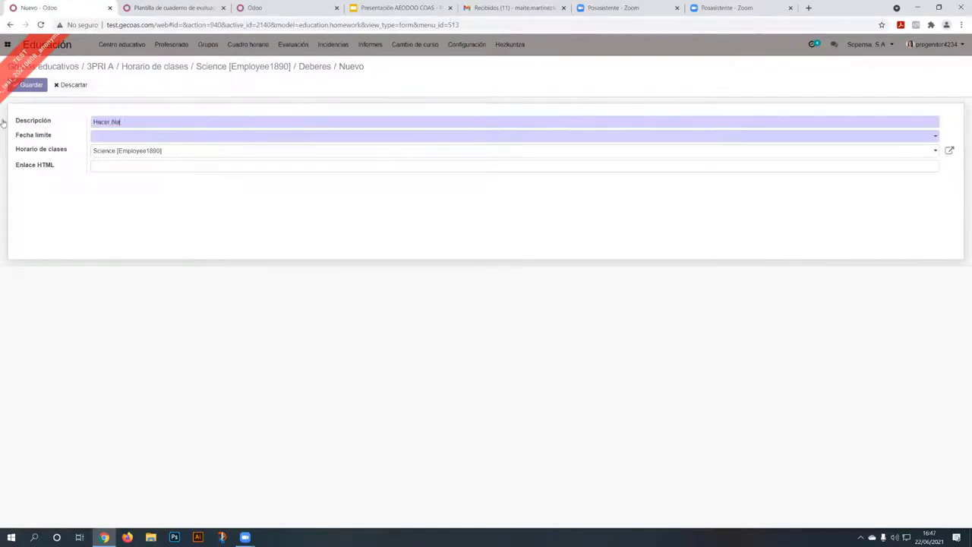
pyautogui.write('las paginas 21 y 22')
# Set the homework's deadline to 04/07/2021 and save the entry
pyautogui.click(117, 136)
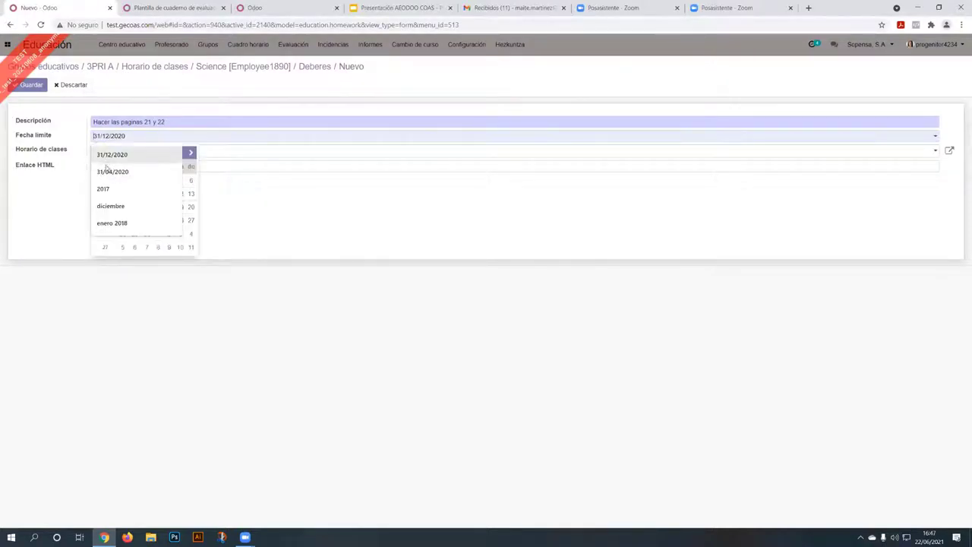
pyautogui.click(55, 190)
pyautogui.click(127, 138)
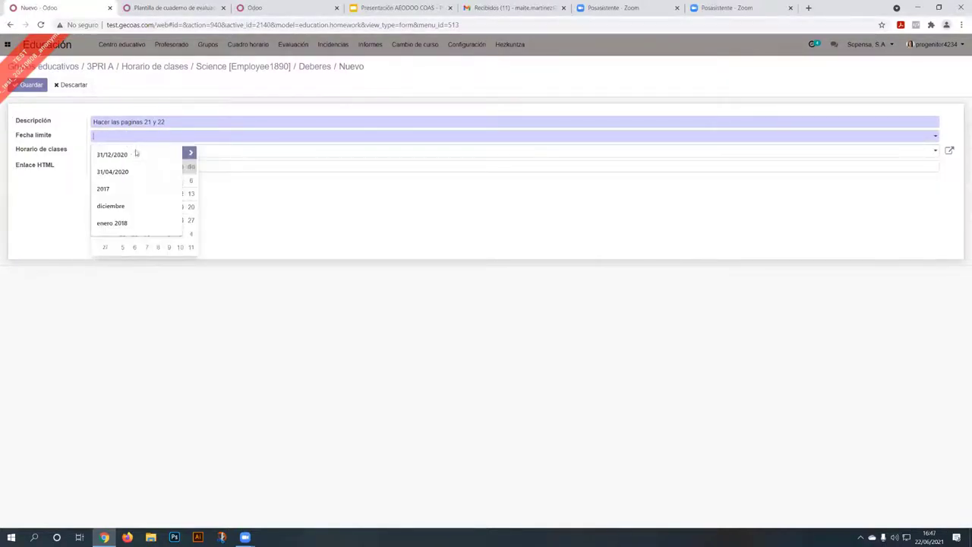
pyautogui.click(189, 235)
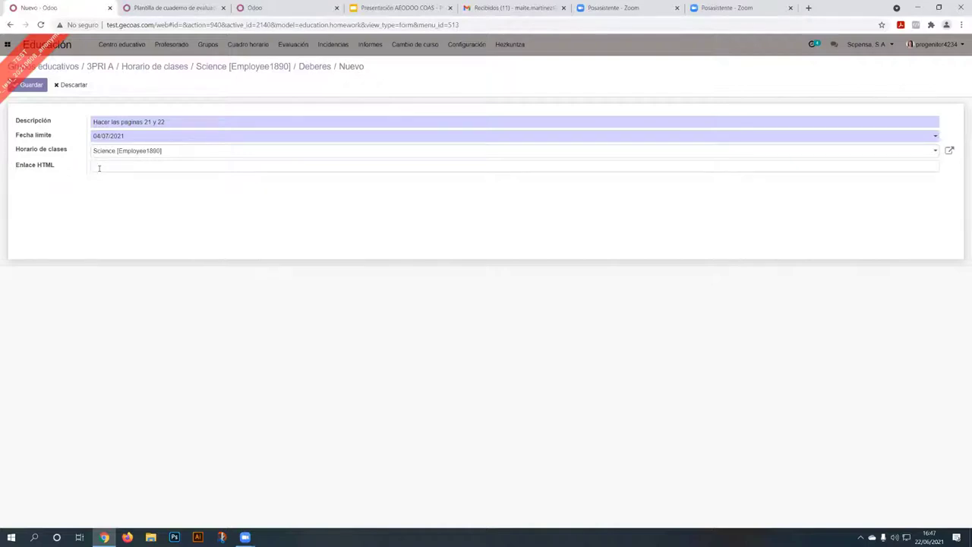
pyautogui.click(31, 85)
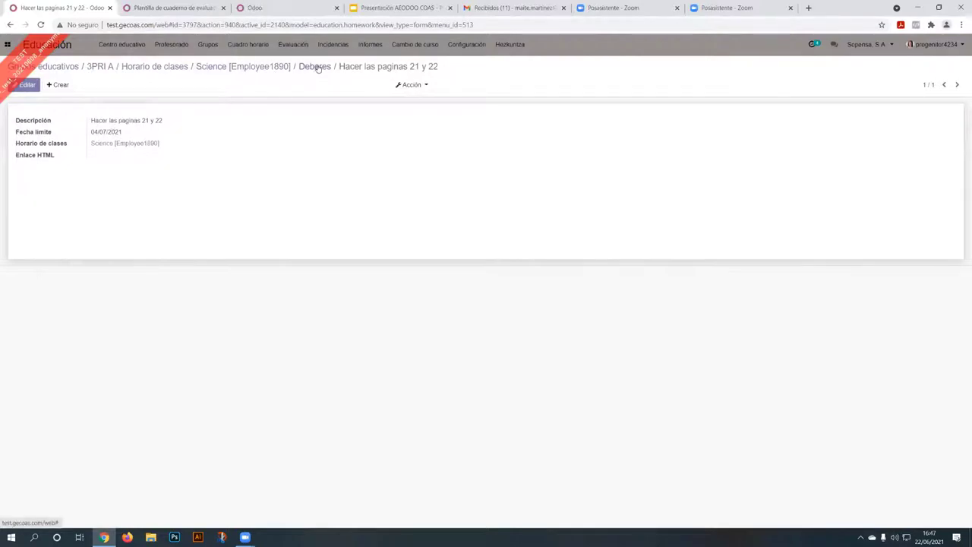
# Open the Science class schedule's incidents board, and record Aportación positiva a la clase for the sixth student and the fourth quick incident for the seventh
pyautogui.click(263, 67)
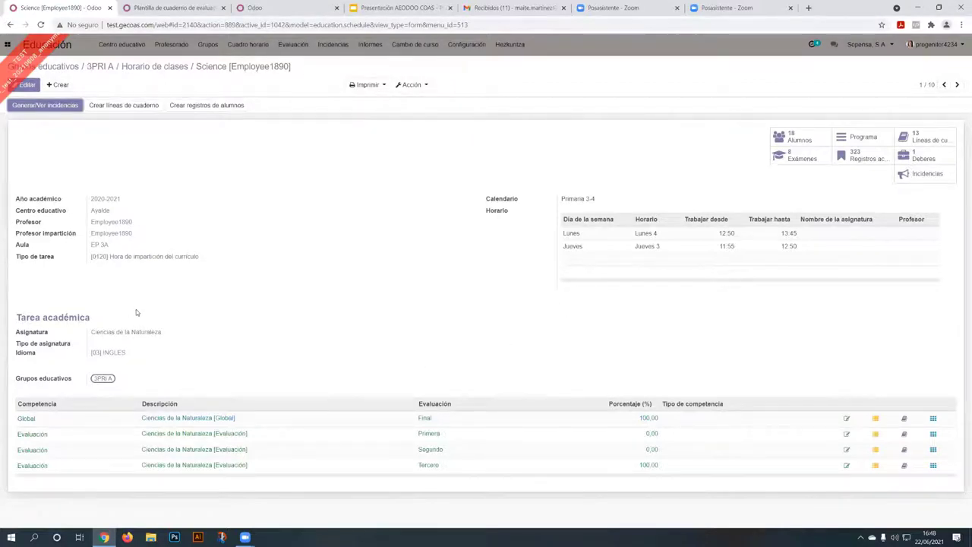
pyautogui.click(40, 107)
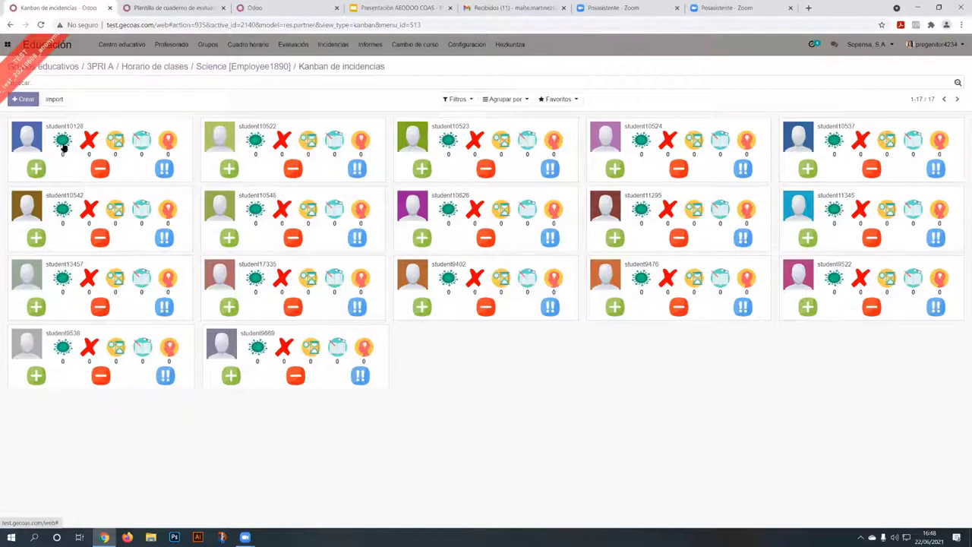
pyautogui.click(117, 143)
pyautogui.click(115, 142)
pyautogui.click(168, 215)
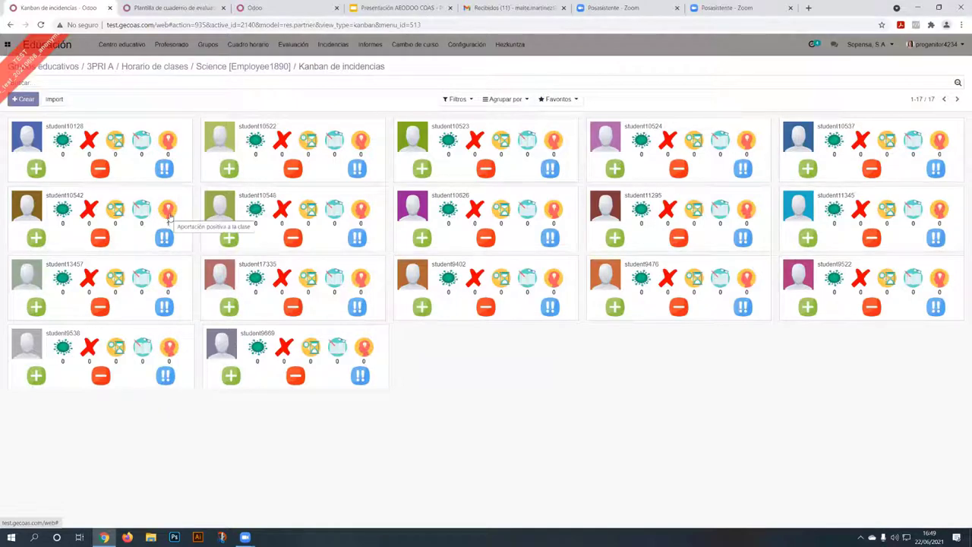
pyautogui.click(334, 216)
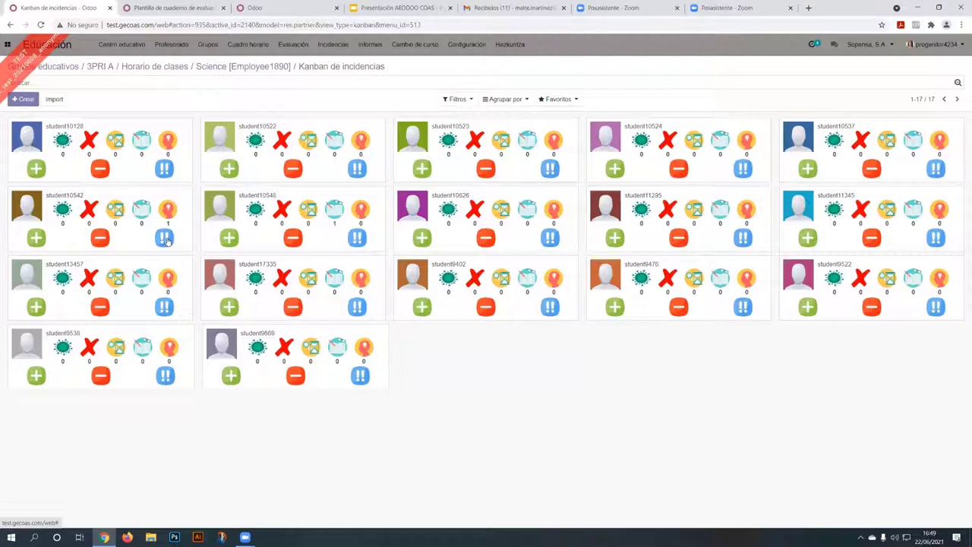
# Create a positive incident of type Ha hecho muy bien los deberes for the sixth student, adding a short comment
pyautogui.click(36, 237)
pyautogui.click(143, 95)
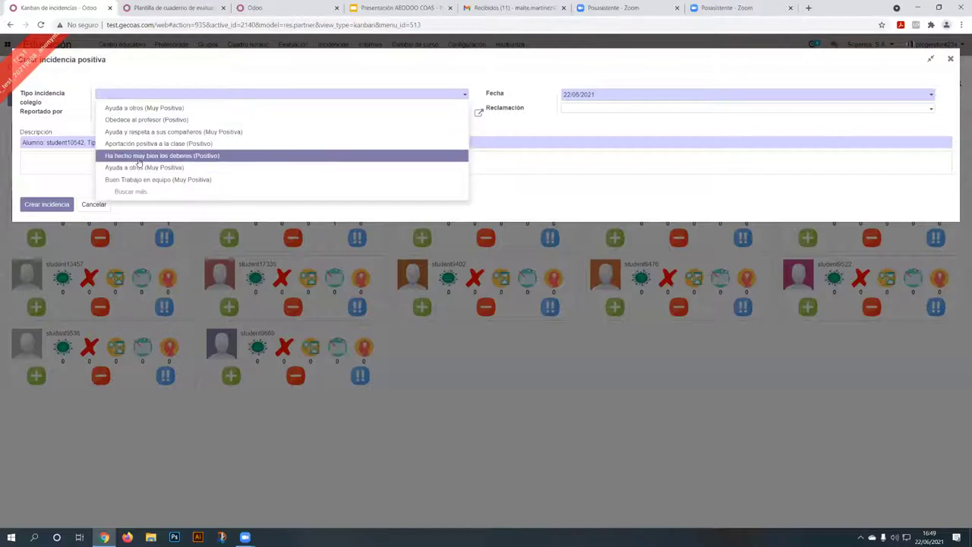
pyautogui.click(139, 156)
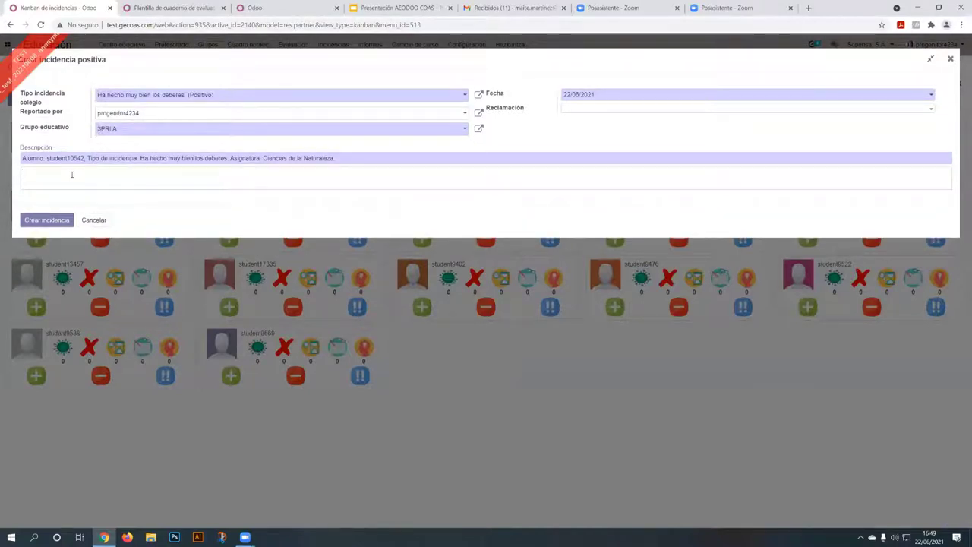
pyautogui.click(71, 175)
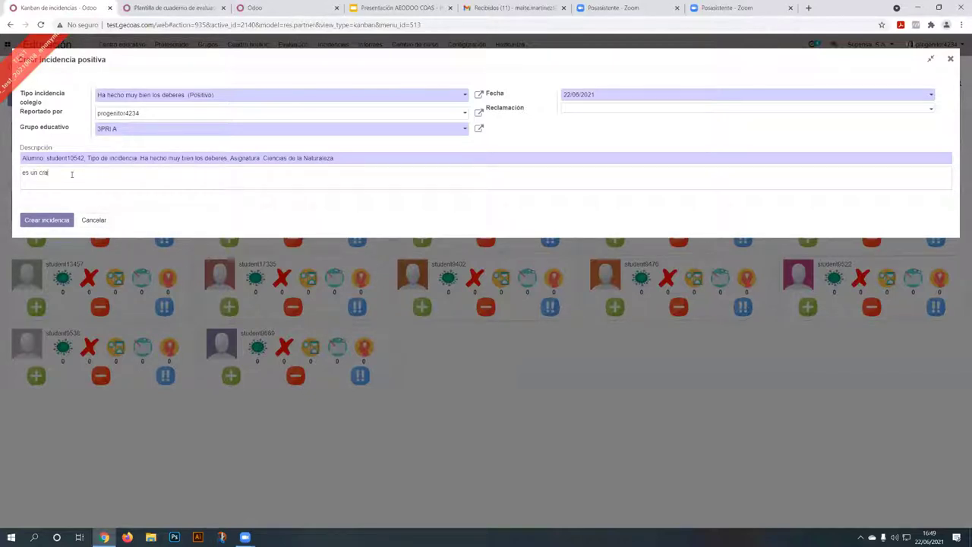
pyautogui.click(34, 226)
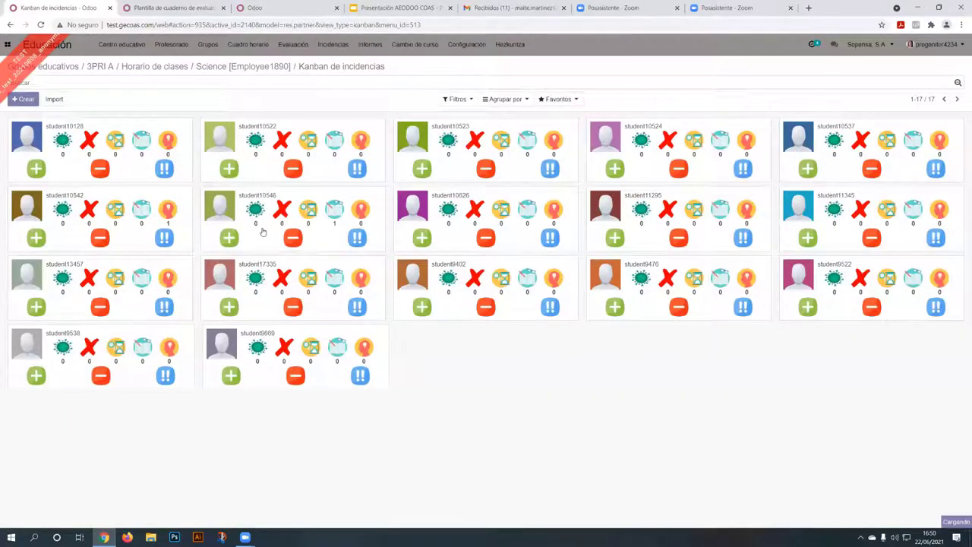
# Create a negative incident of type Pequeña falta (Leve) for the seventh student with the comment "esta despistado"
pyautogui.click(293, 238)
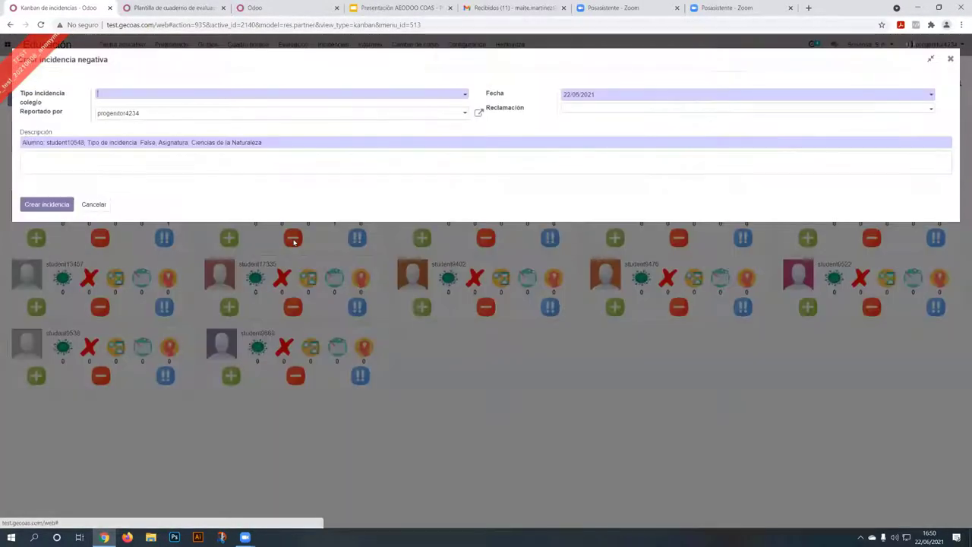
pyautogui.click(158, 94)
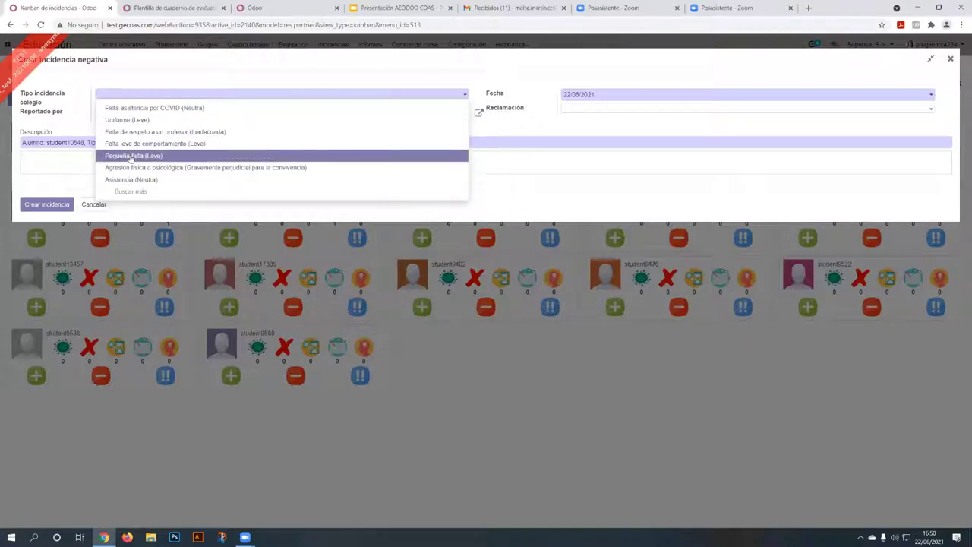
pyautogui.click(135, 157)
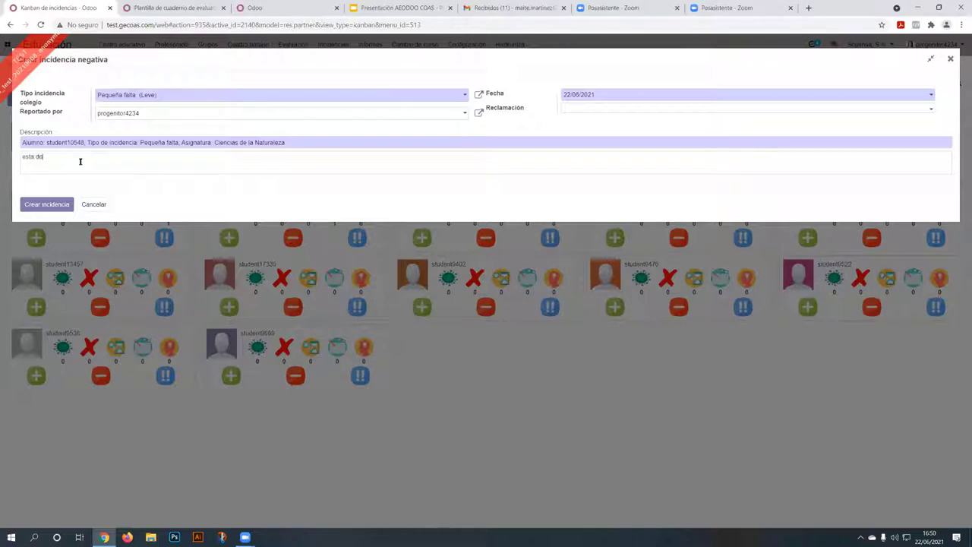
pyautogui.write('spistado')
pyautogui.click(30, 203)
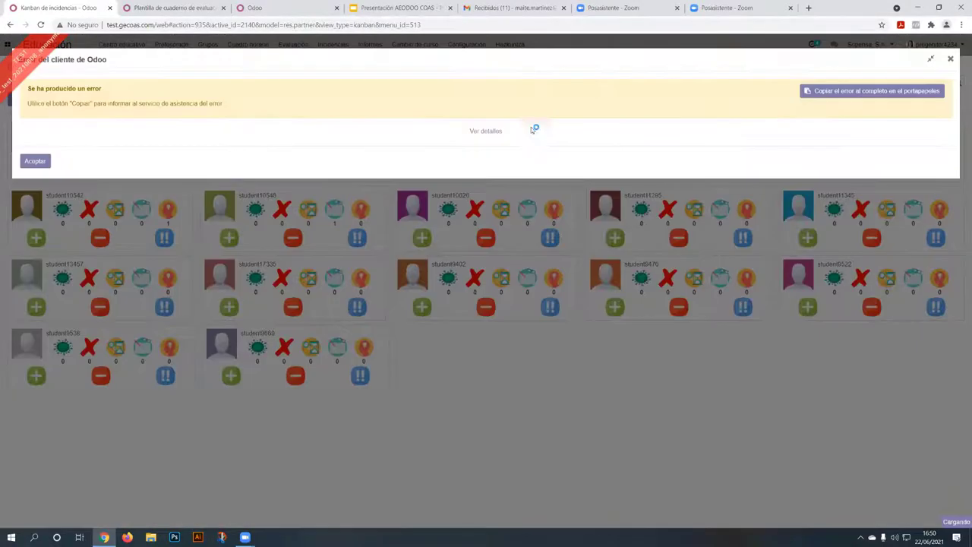
pyautogui.click(483, 133)
pyautogui.click(36, 275)
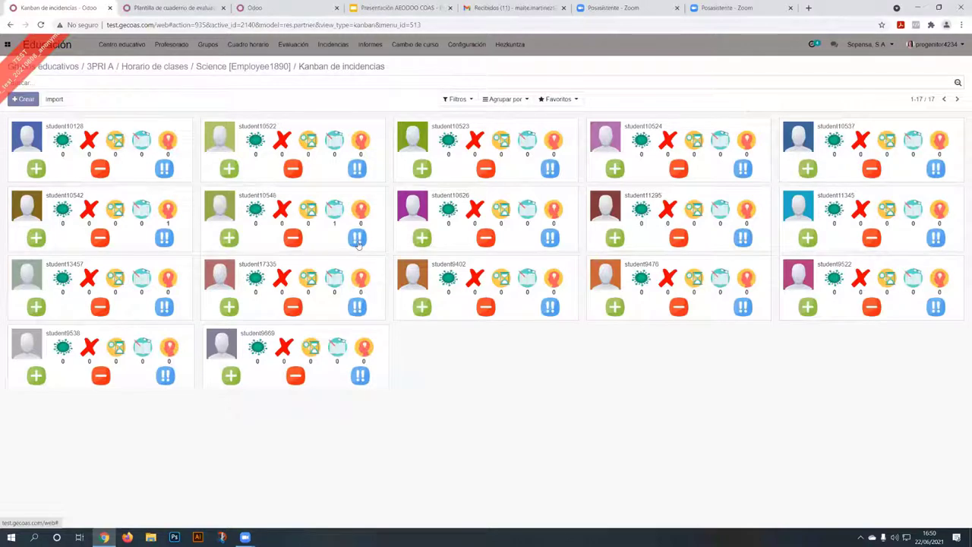
# Review the seventh student's incidents of today and the available incident configuration options
pyautogui.click(358, 239)
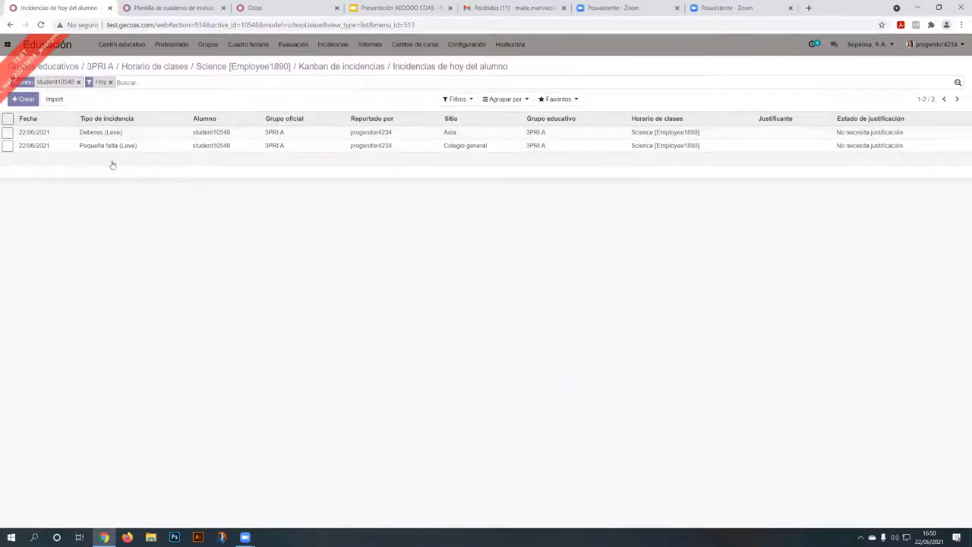
pyautogui.click(286, 67)
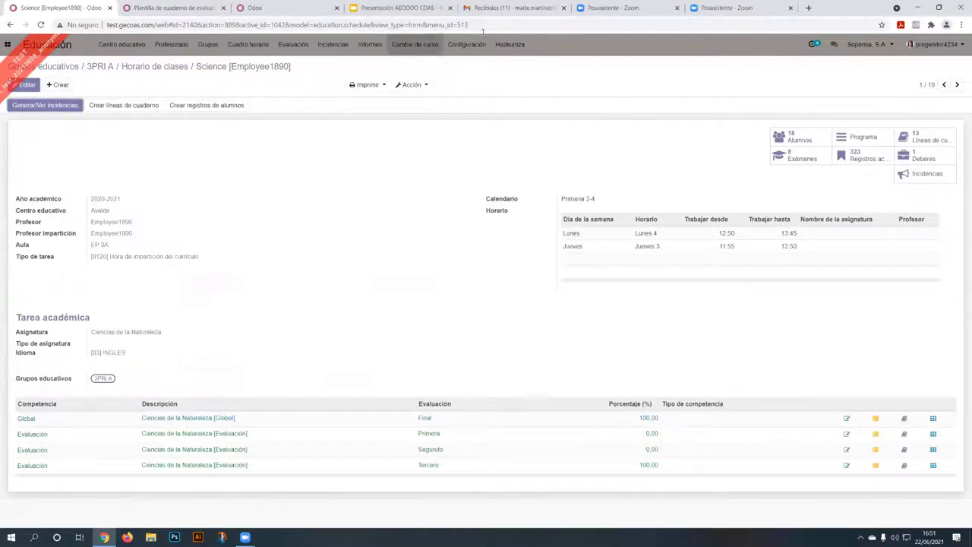
pyautogui.hotkey('ctrl', 'Tab')
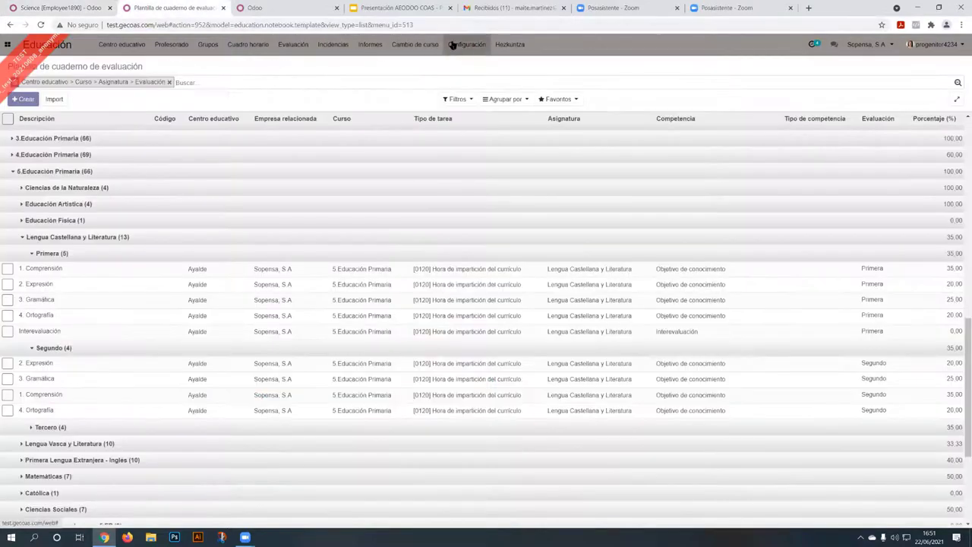
pyautogui.click(466, 44)
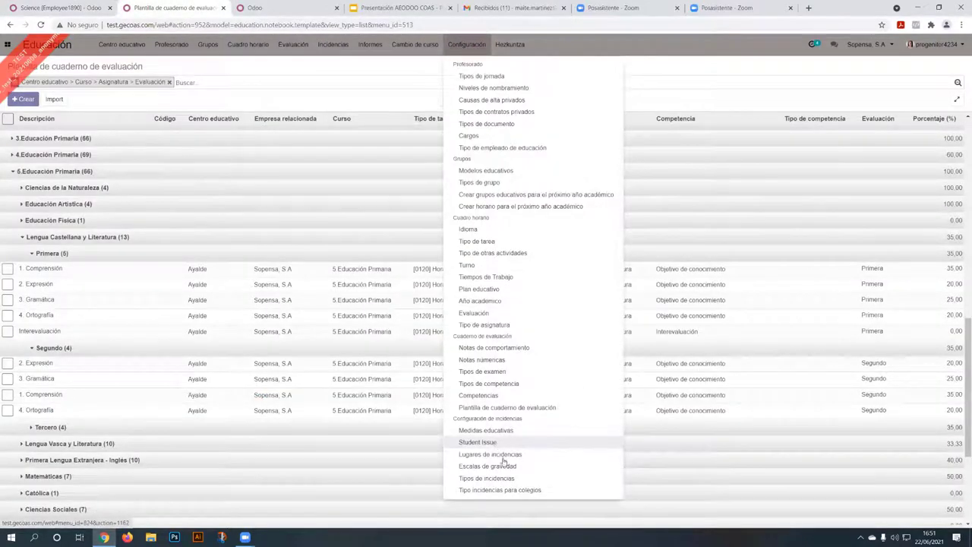
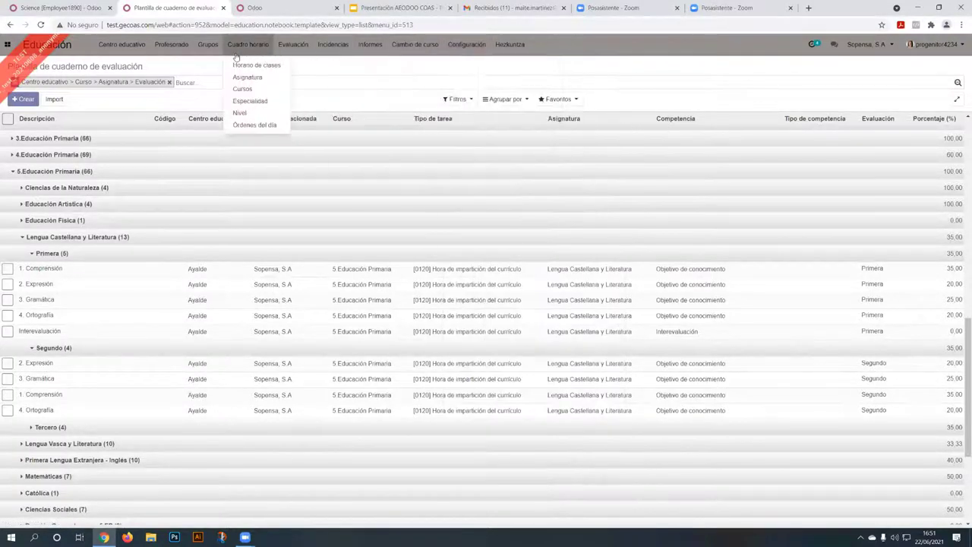
# List the incident reports without the Hoy filter and examine the educational measures of the Desobediencia y mal comportamiento report
pyautogui.moveTo(338, 58)
pyautogui.click(348, 78)
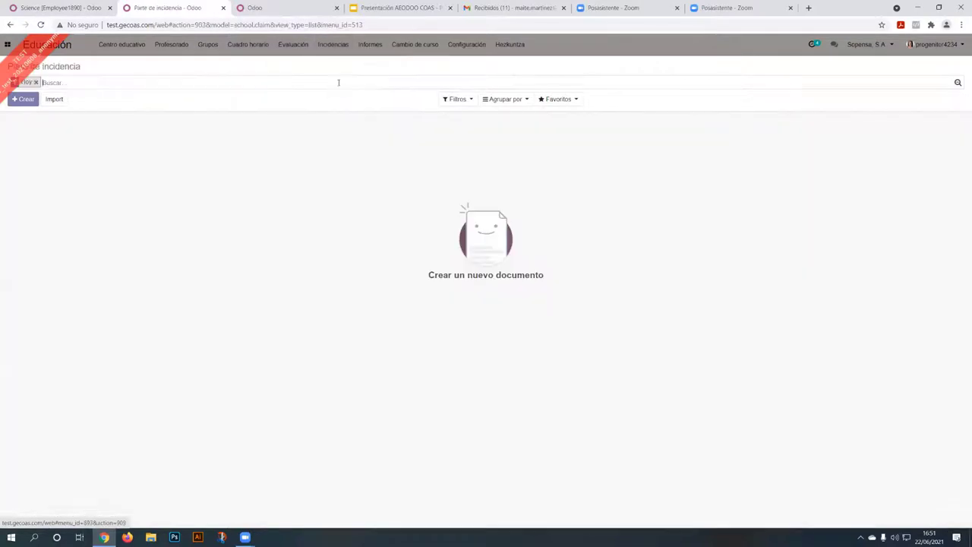
pyautogui.click(36, 82)
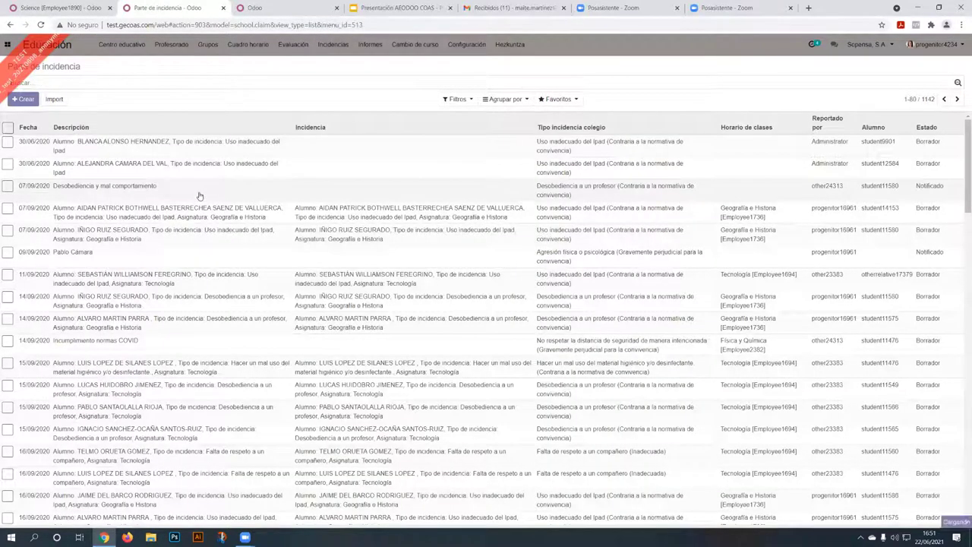
pyautogui.click(200, 192)
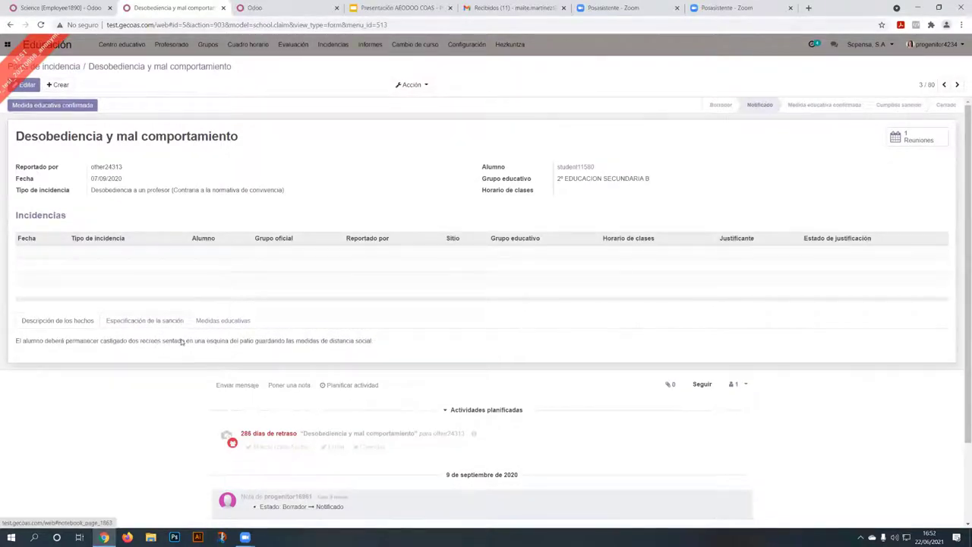
pyautogui.click(228, 322)
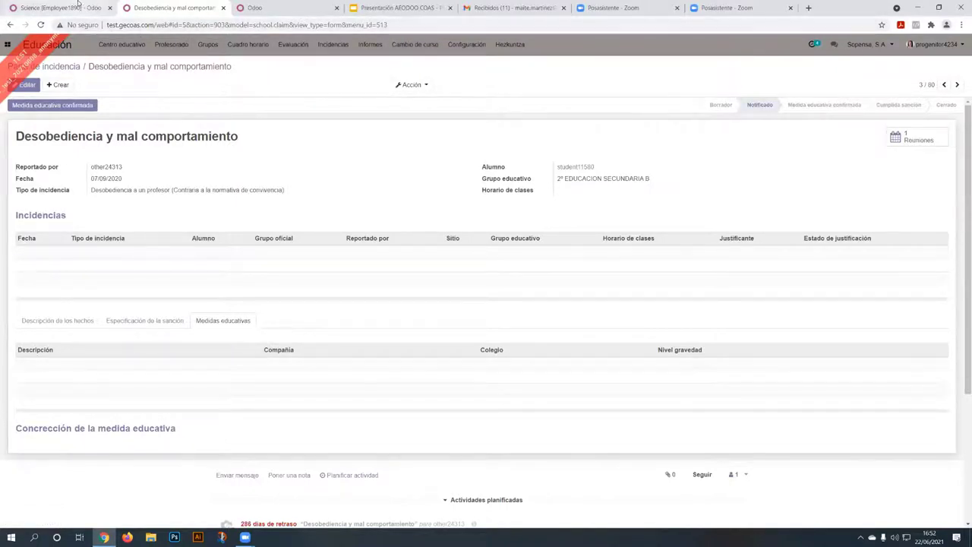
# Open the subject programme document from the Science class schedule and read its competences, content timing, methodology and resources
pyautogui.click(81, 8)
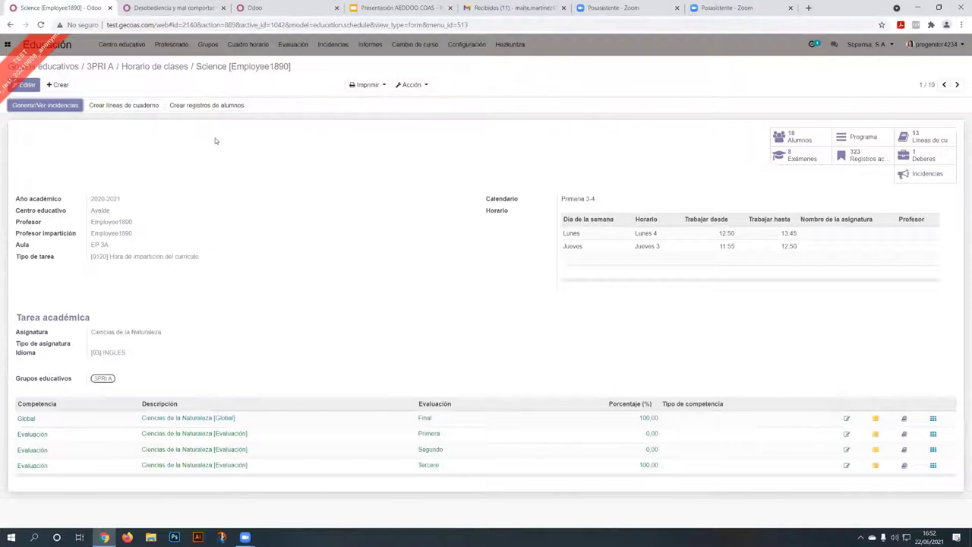
pyautogui.click(865, 136)
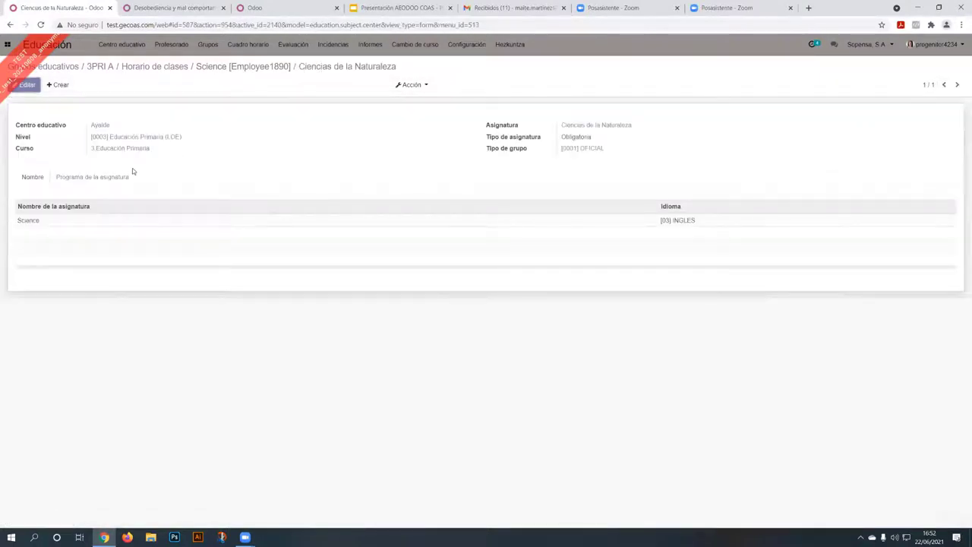
pyautogui.click(98, 181)
pyautogui.click(81, 198)
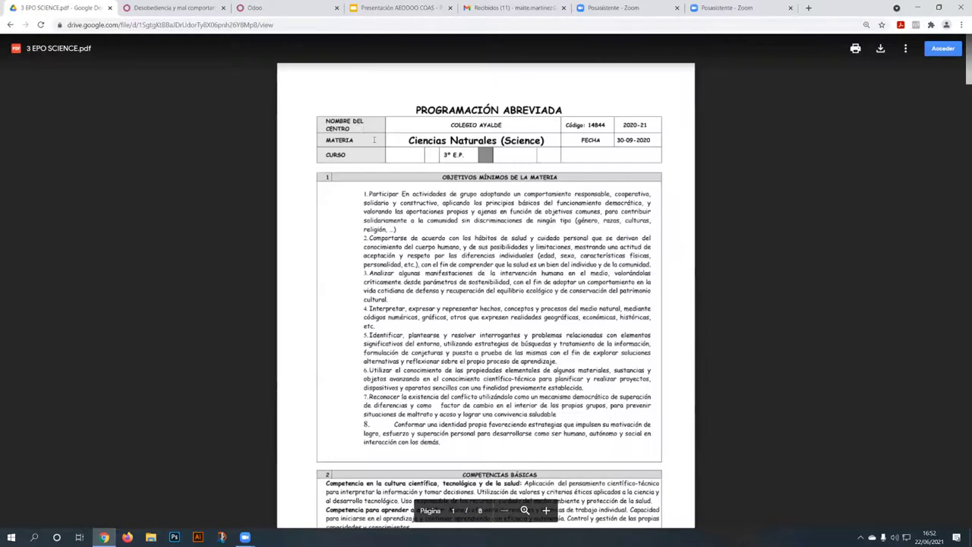
pyautogui.scroll(-8, 393, 146)
pyautogui.scroll(7, 495, 220)
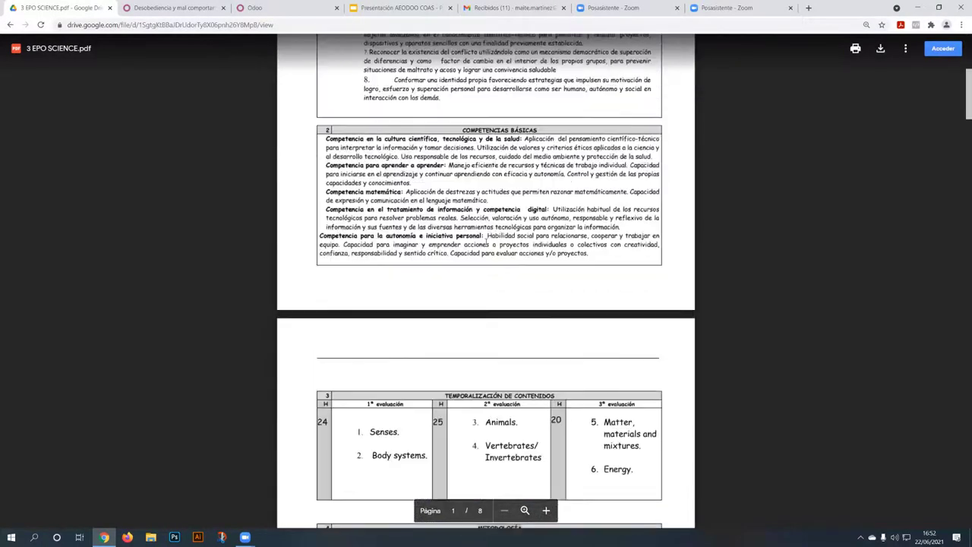
pyautogui.scroll(1, 495, 220)
pyautogui.scroll(-9, 495, 220)
pyautogui.scroll(4, 490, 262)
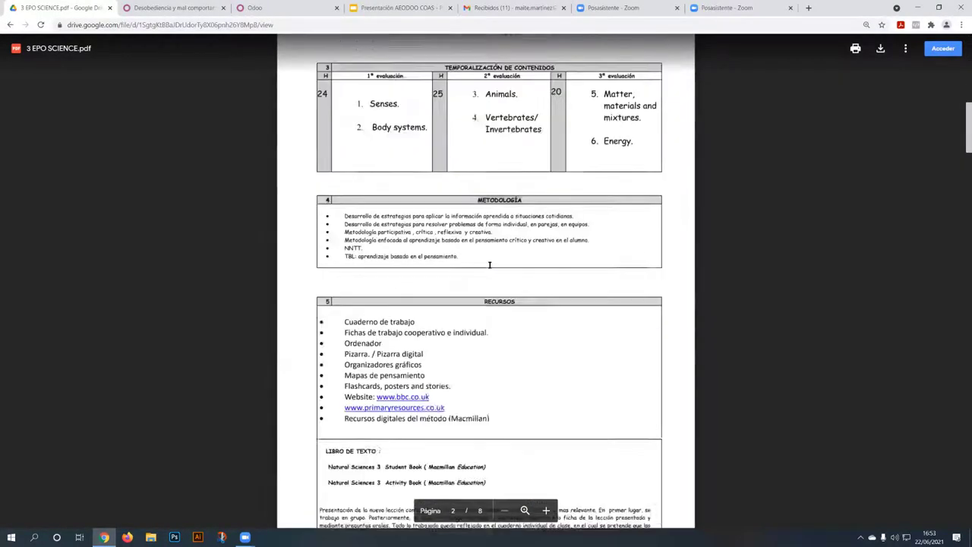
pyautogui.scroll(4, 447, 309)
pyautogui.scroll(-5, 498, 184)
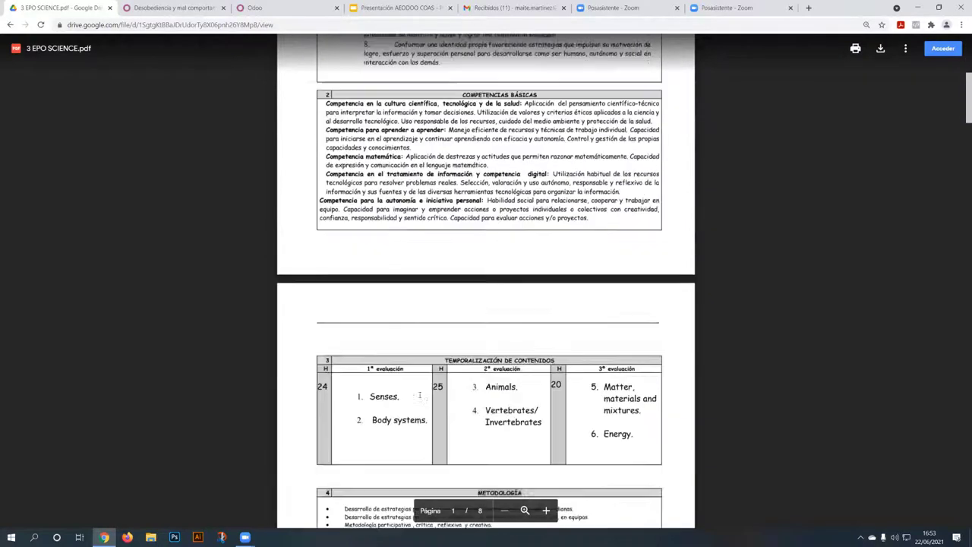
pyautogui.scroll(-5, 497, 185)
pyautogui.scroll(2, 328, 299)
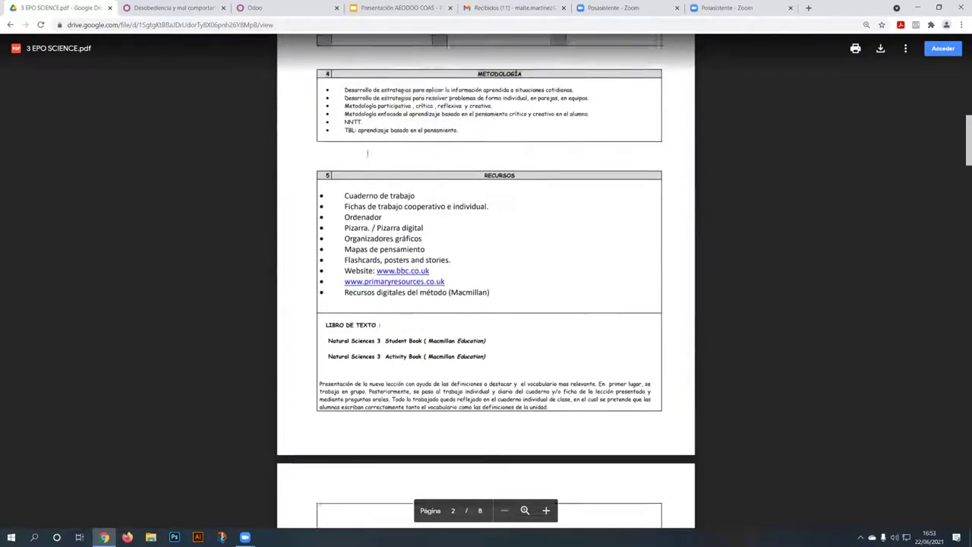
pyautogui.scroll(-1, 328, 300)
pyautogui.scroll(5, 328, 299)
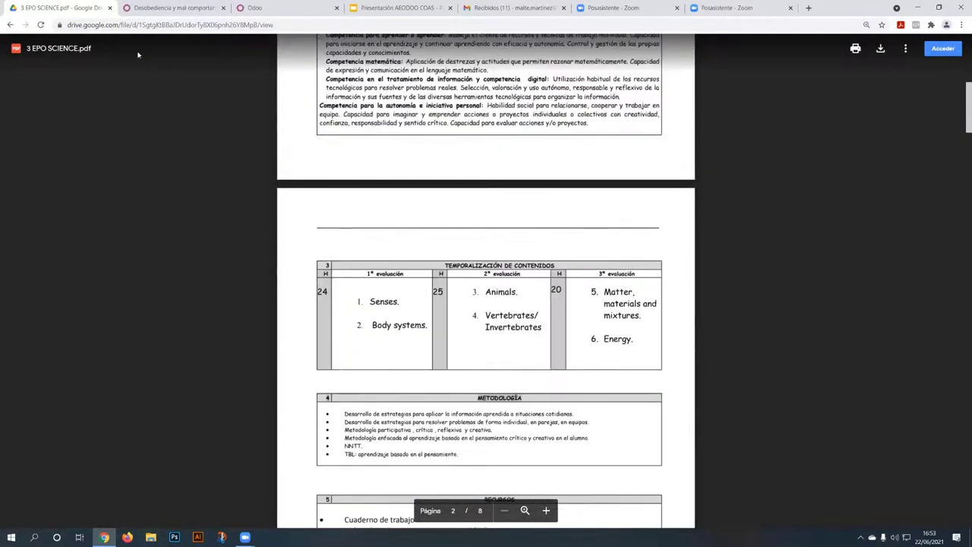
pyautogui.click(10, 24)
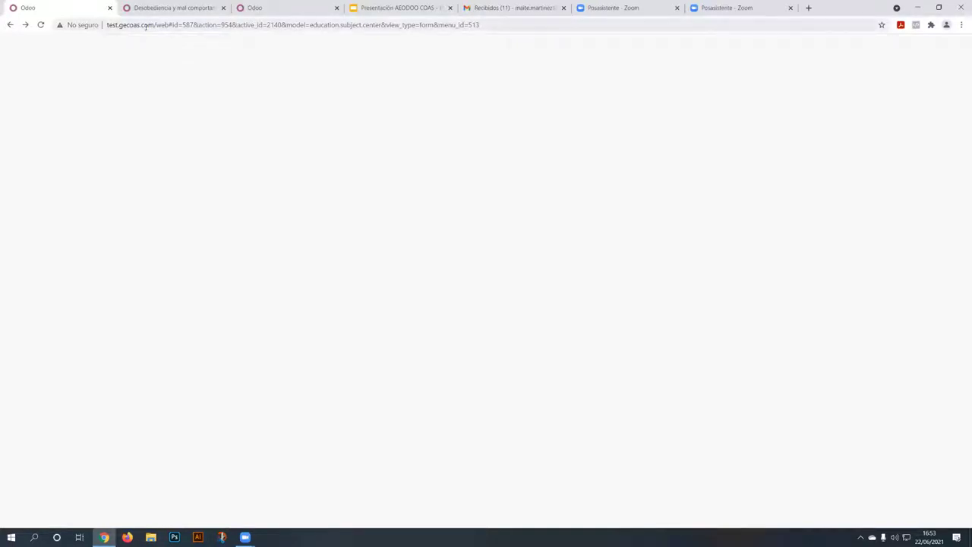
# Reload Odoo from the base address test.gecoas.com/web and open the Educación app
pyautogui.click(118, 25)
pyautogui.click(183, 25)
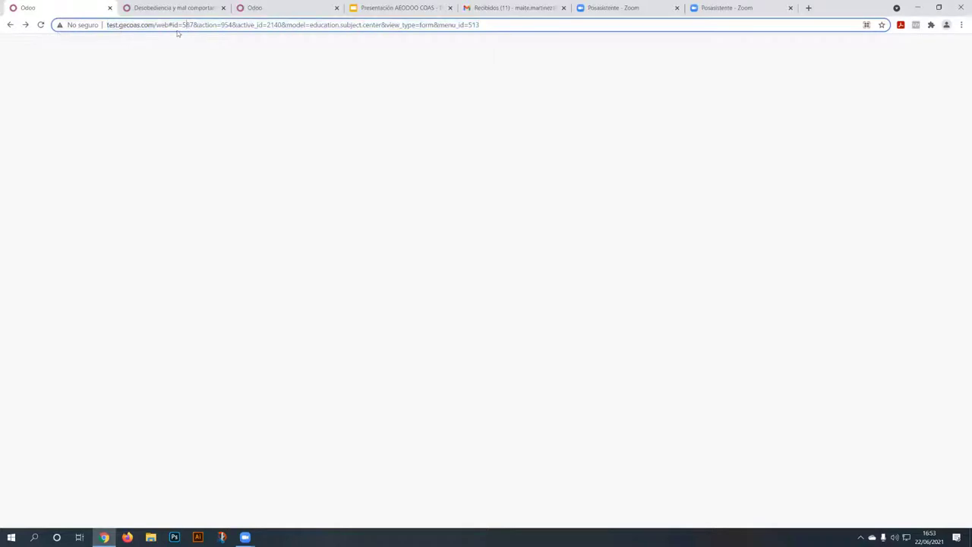
pyautogui.moveTo(167, 24); pyautogui.dragTo(671, 46)
pyautogui.press('BackSpace')
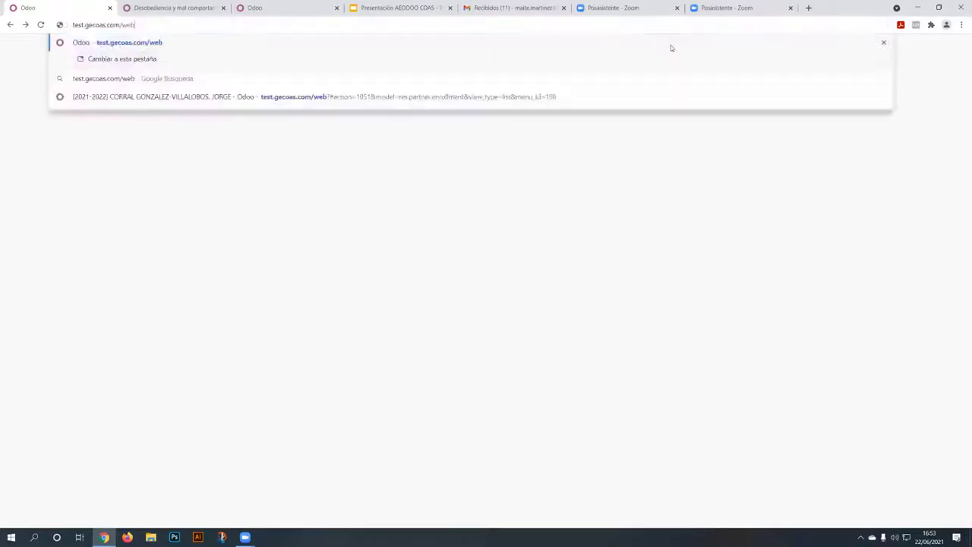
pyautogui.press('Return')
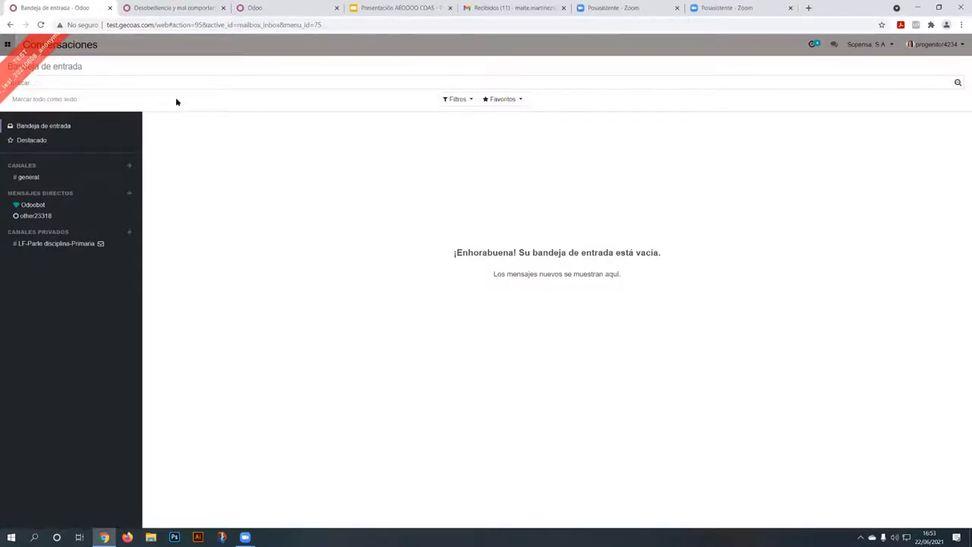
pyautogui.hotkey('alt', 'h')
pyautogui.press('Right')
pyautogui.press('Down')
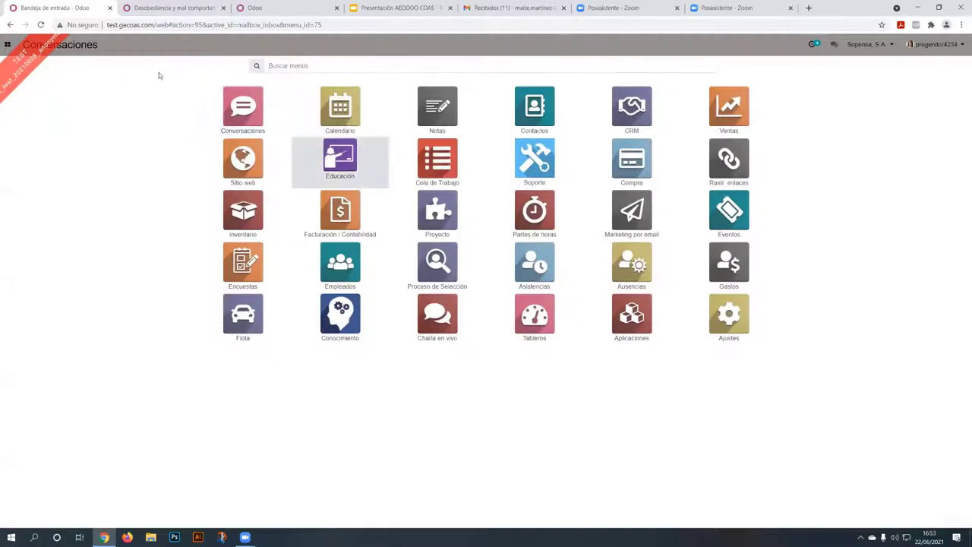
pyautogui.press('Return')
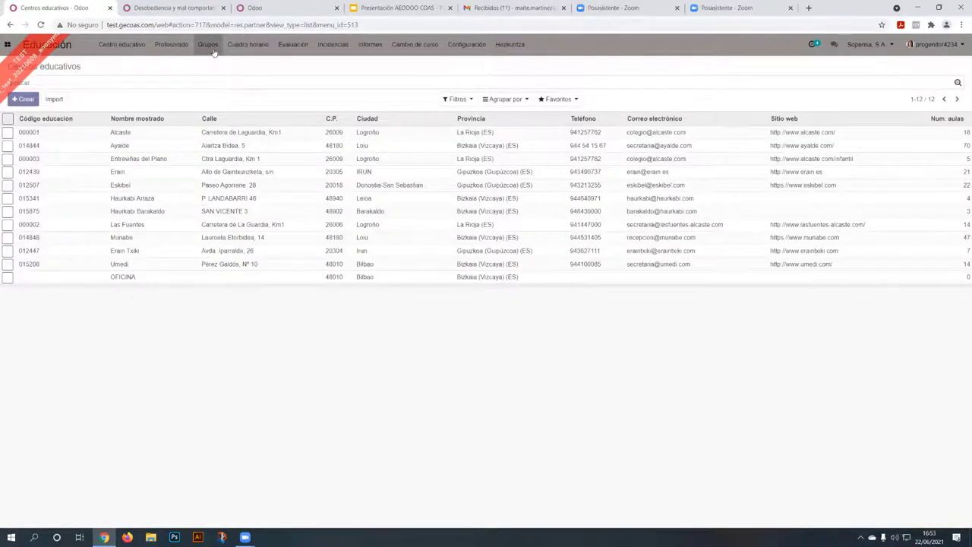
# Open the class schedules list, and list the Tutores personales without the Mis alumnos tutelados filter
pyautogui.click(242, 49)
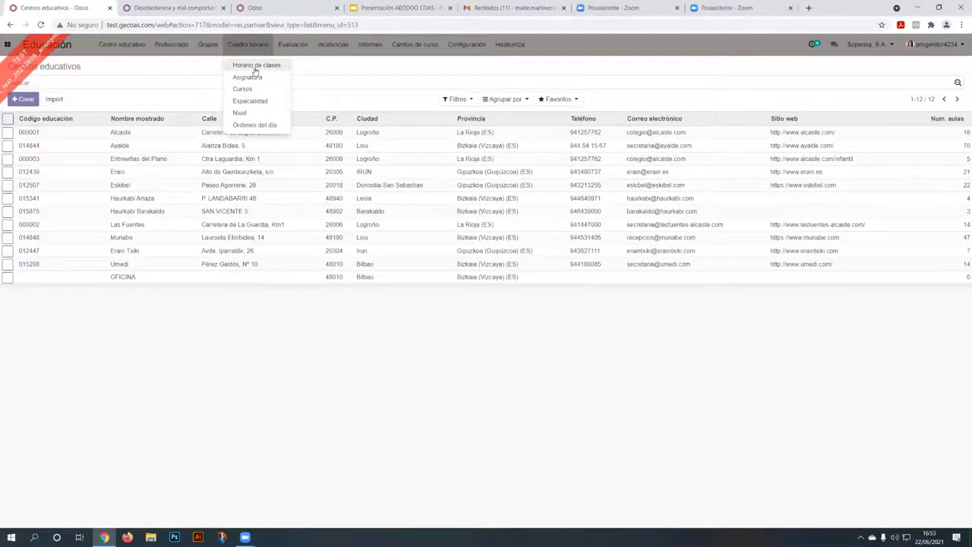
pyautogui.click(255, 67)
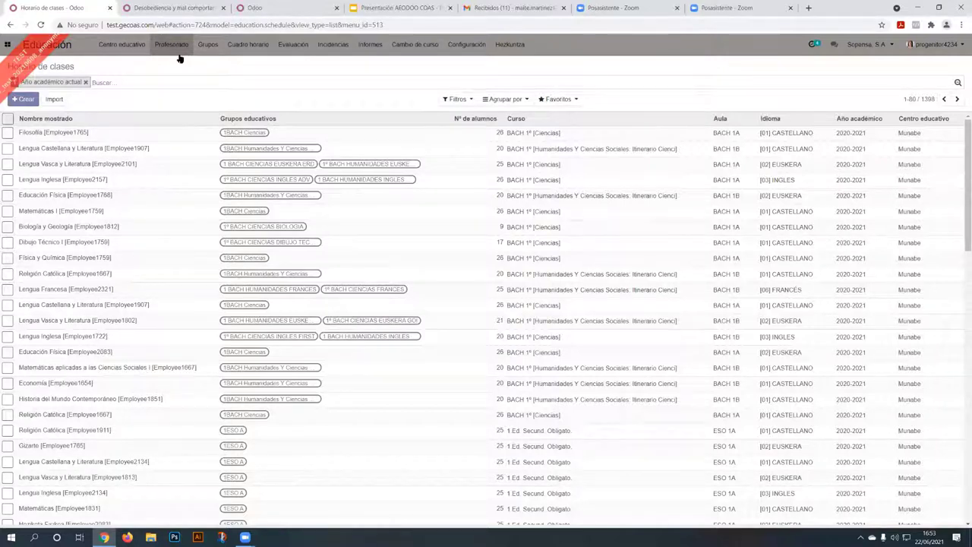
pyautogui.click(171, 46)
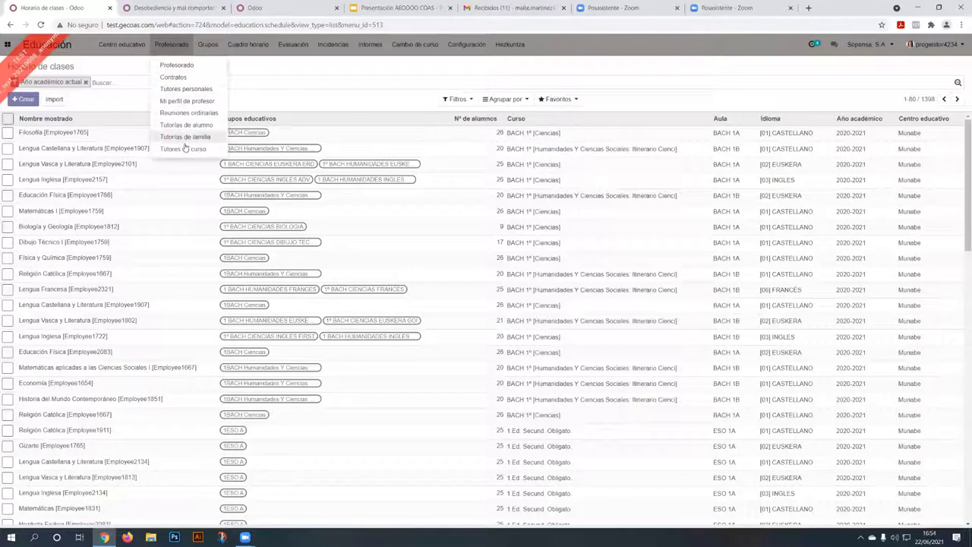
pyautogui.click(193, 92)
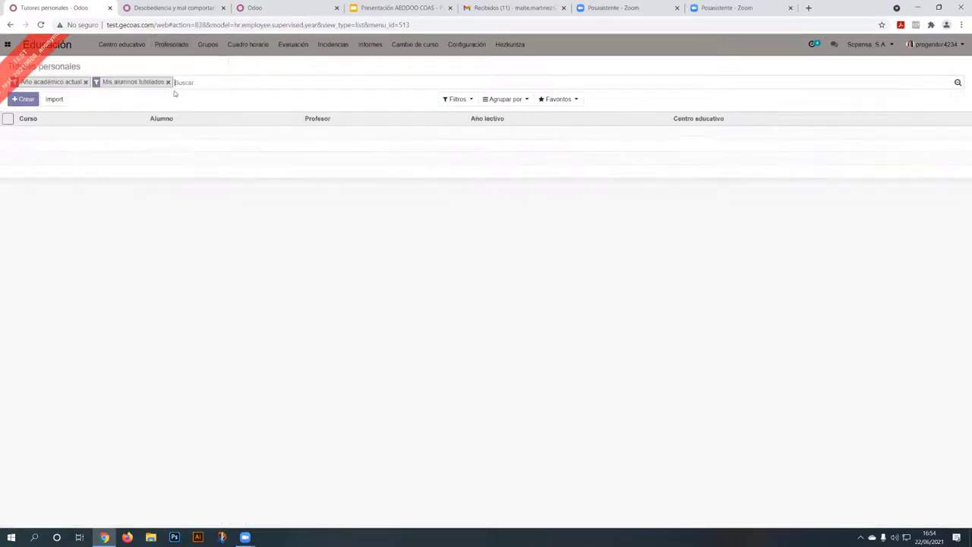
pyautogui.click(168, 82)
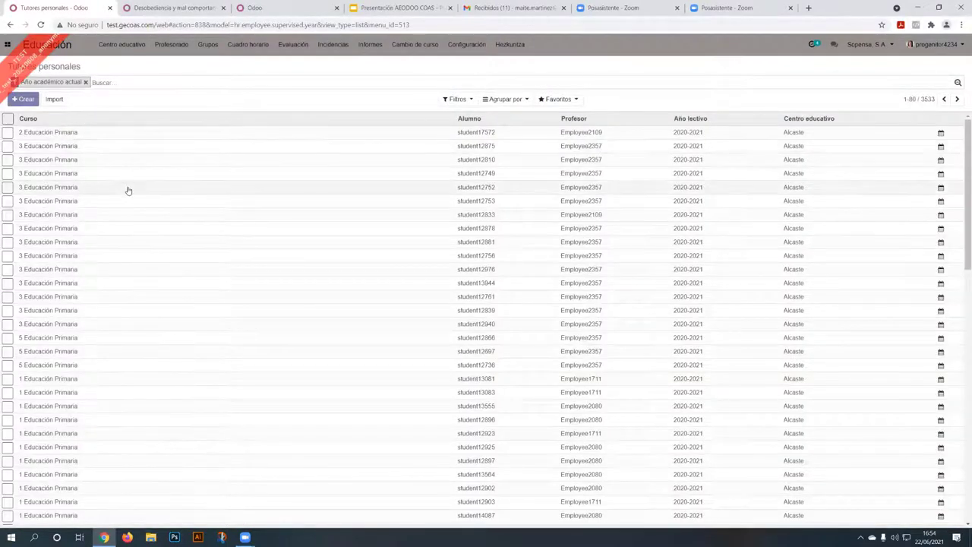
# Group the personal tutors by Centro educativo and open the student tutorings of the fourth record under Munabe
pyautogui.click(494, 97)
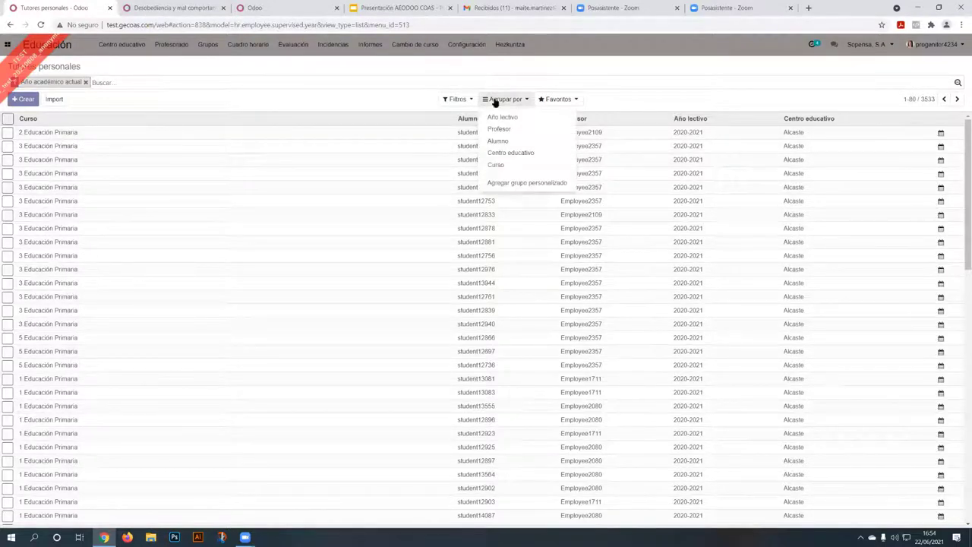
pyautogui.click(497, 154)
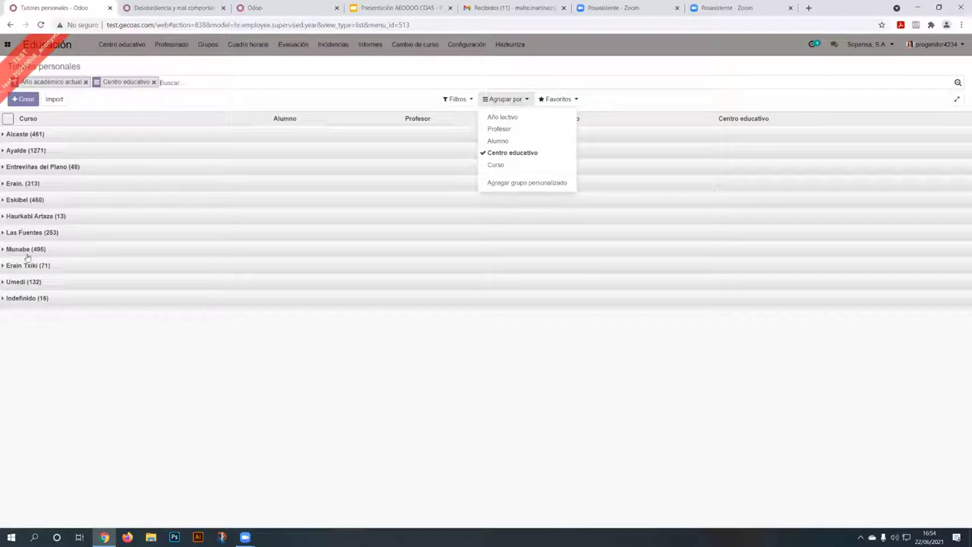
pyautogui.click(27, 251)
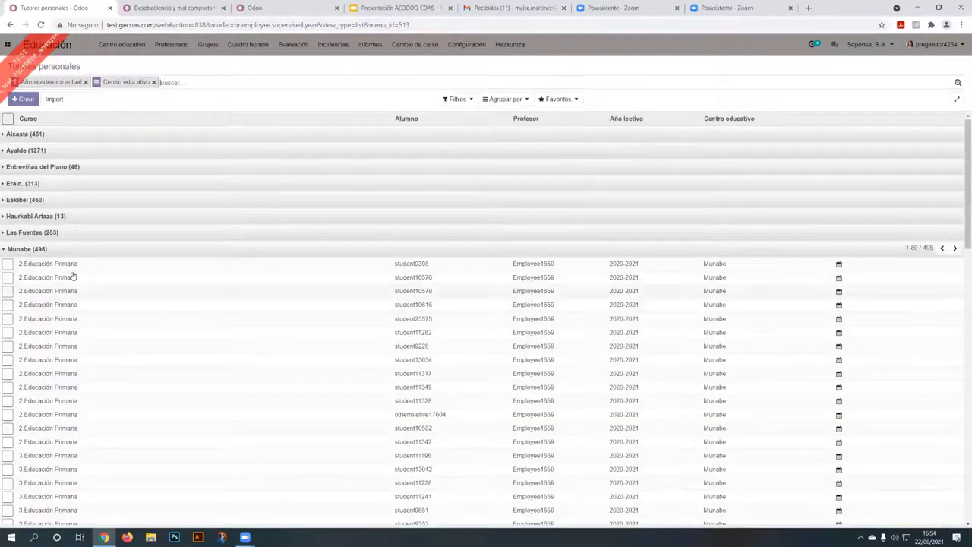
pyautogui.click(58, 307)
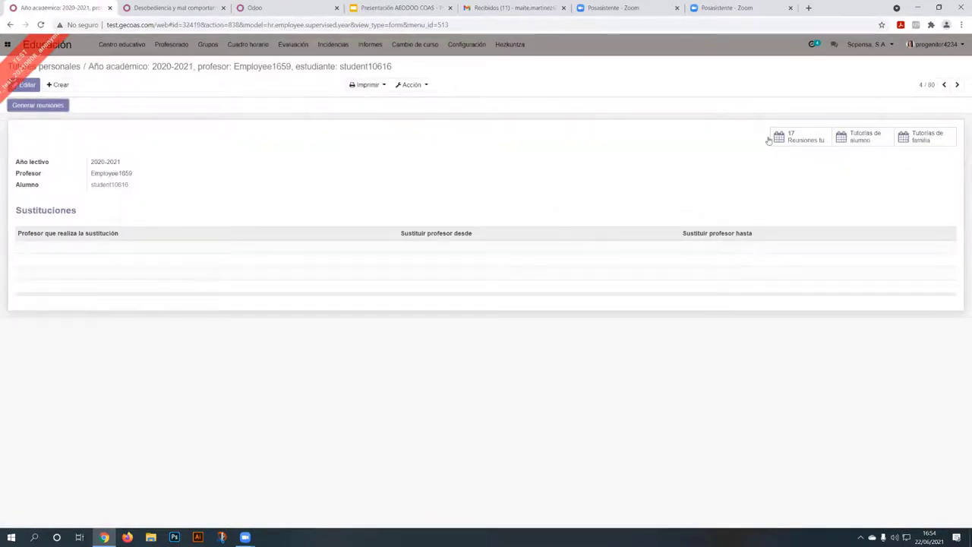
pyautogui.click(840, 142)
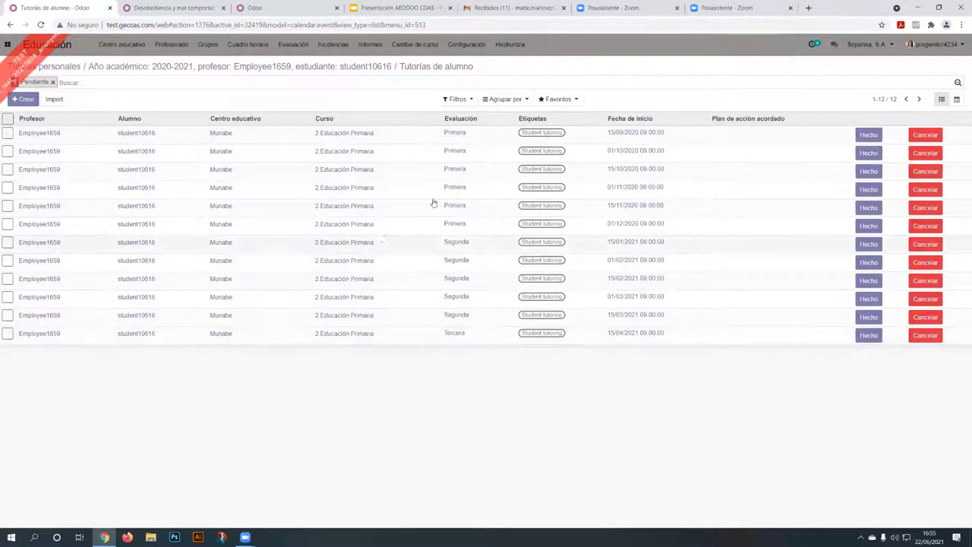
# Set the first student tutoring's start date to 28/09/2020 and its agreed action plan to "va a estudiar mas mates"
pyautogui.click(627, 134)
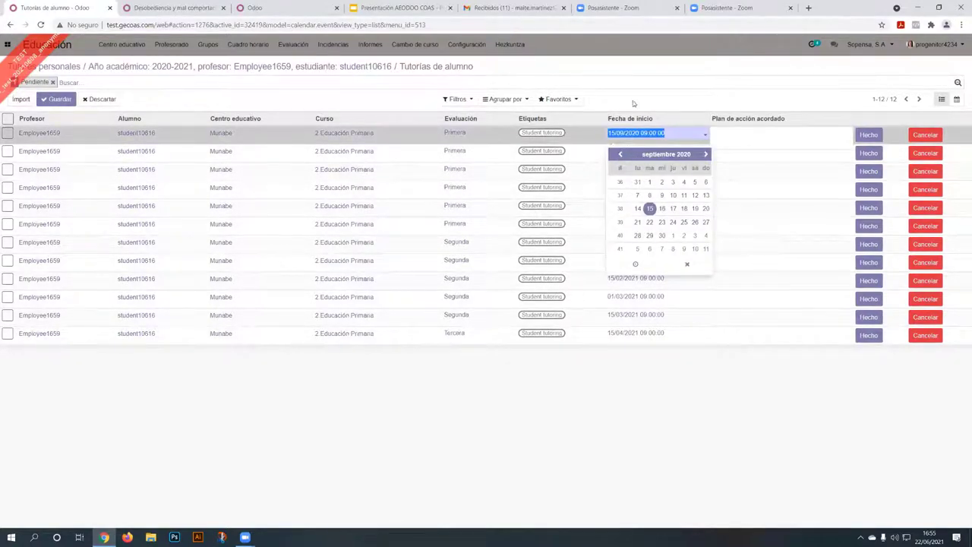
pyautogui.click(600, 179)
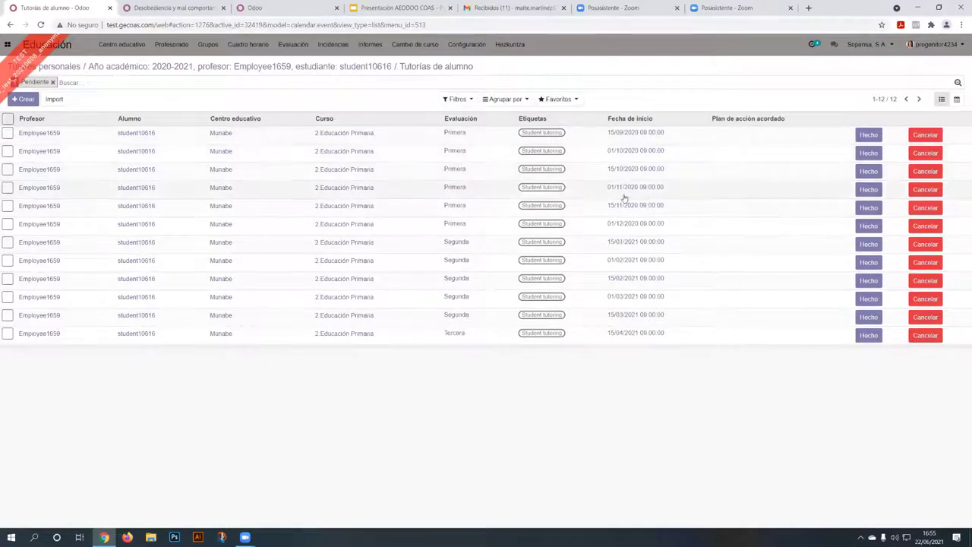
pyautogui.click(630, 134)
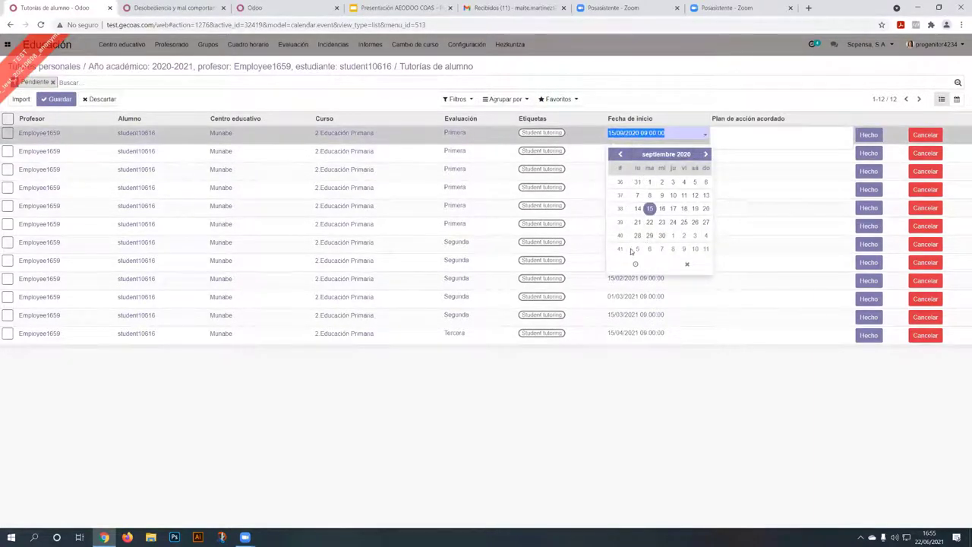
pyautogui.click(638, 236)
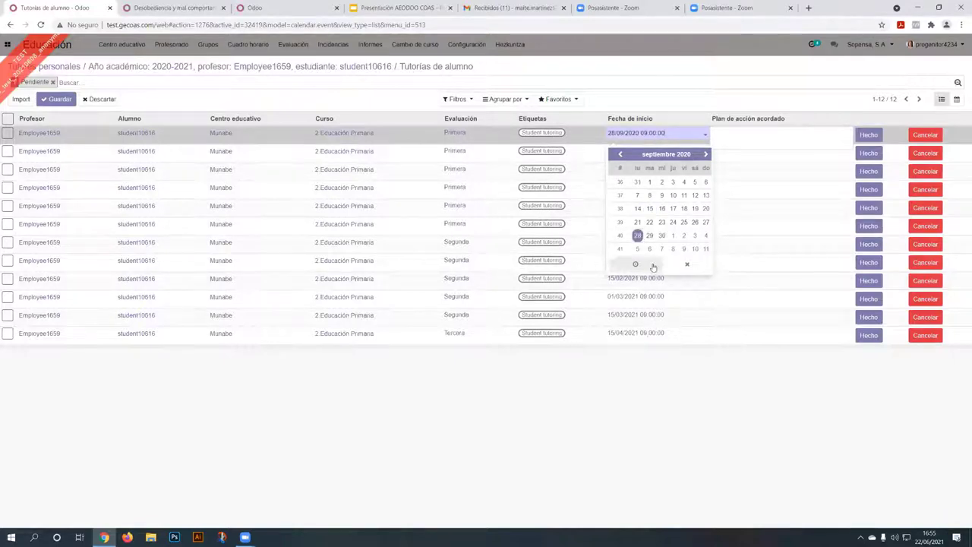
pyautogui.click(717, 136)
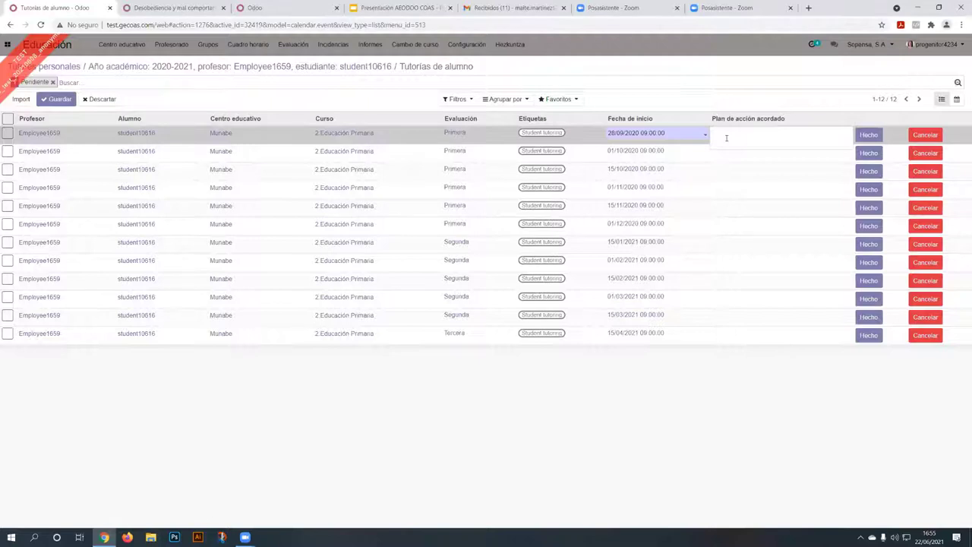
pyautogui.write('h')
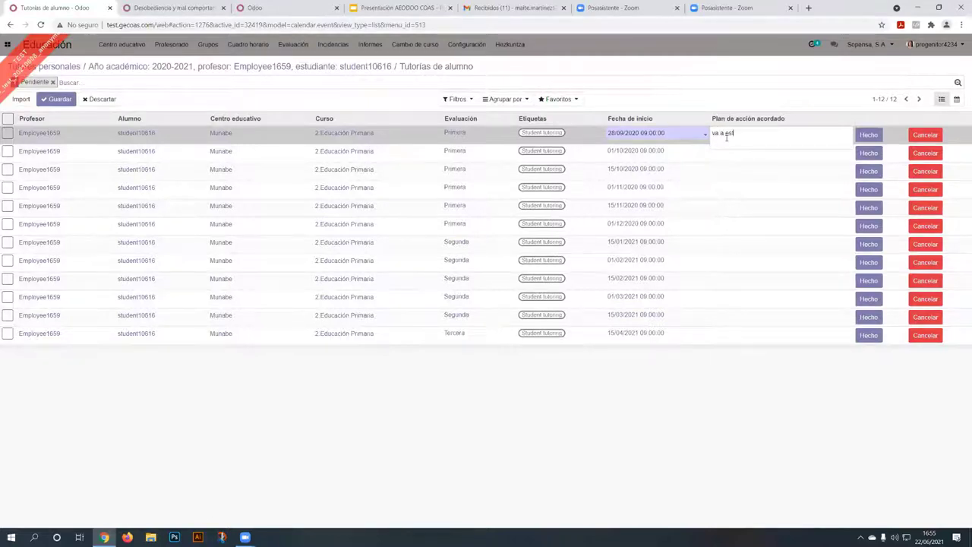
pyautogui.write(' mas mates')
pyautogui.click(627, 394)
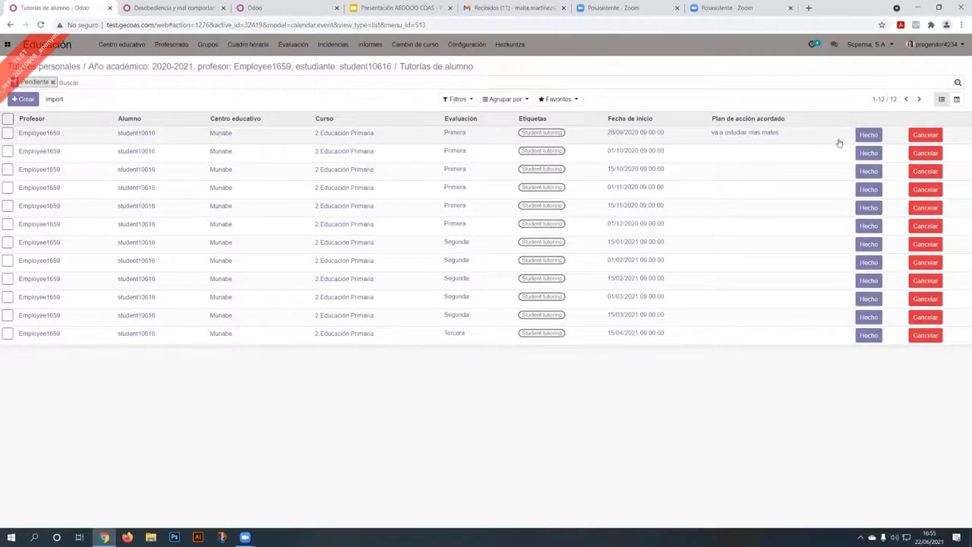
pyautogui.click(852, 136)
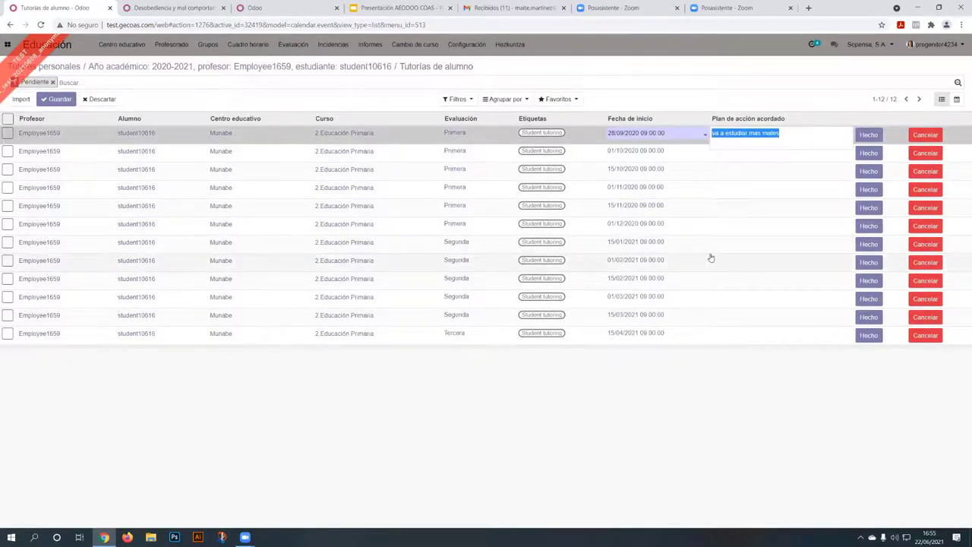
pyautogui.hotkey('ctrl', '-')
pyautogui.hotkey('ctrl', '-')
pyautogui.hotkey('ctrl', '-')
pyautogui.press('BackSpace')
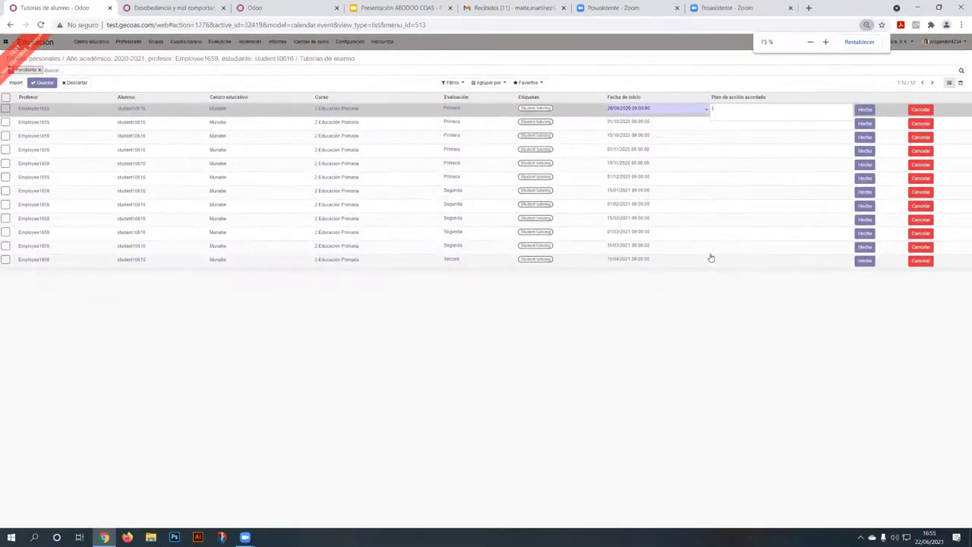
pyautogui.hotkey('ctrl', '-')
pyautogui.hotkey('ctrl', '-')
pyautogui.hotkey('ctrl', '-')
pyautogui.hotkey('ctrl', '-')
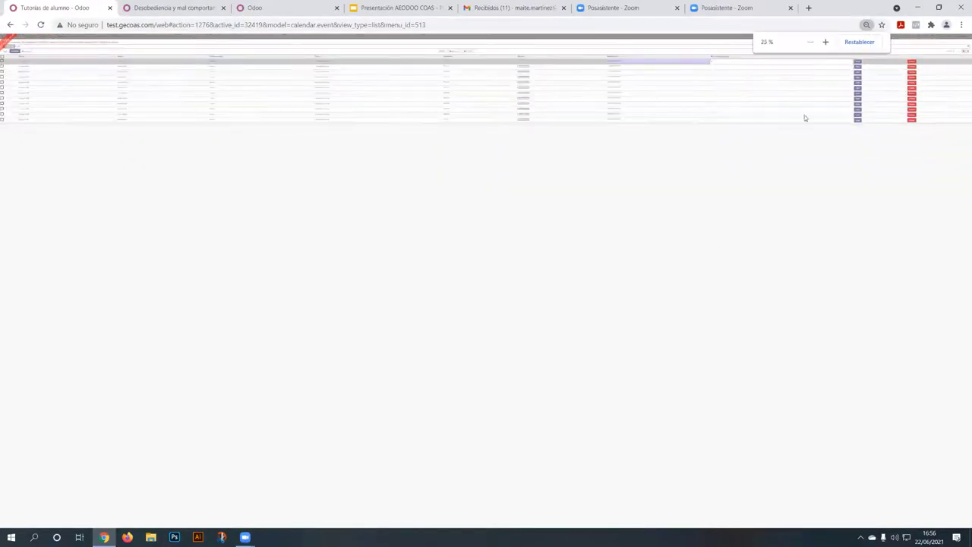
# Mark the student tutorings of 28/09/2020 and 01/10/2020 as done, and list all tutorings without the Pendiente filter
pyautogui.click(857, 66)
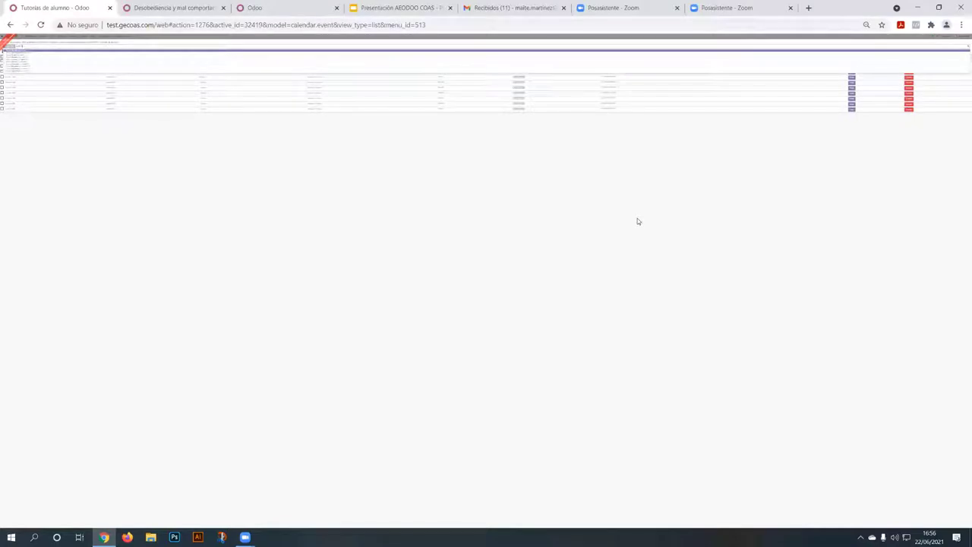
pyautogui.scroll(6, 638, 221)
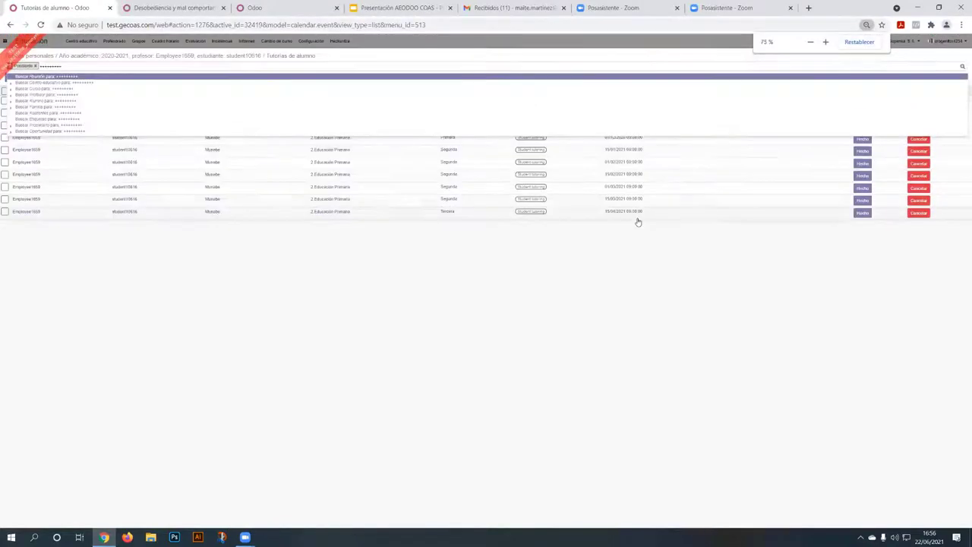
pyautogui.scroll(1, 637, 221)
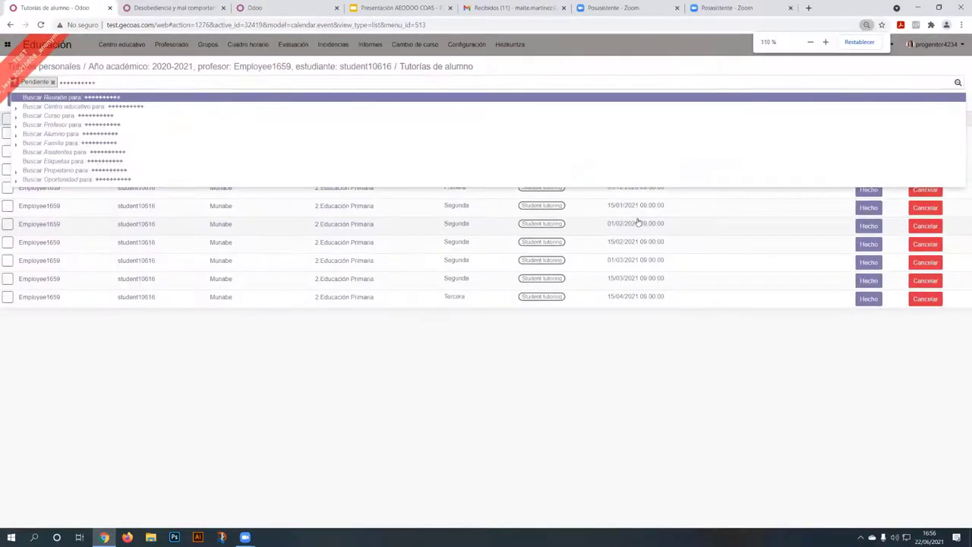
pyautogui.scroll(1, 637, 221)
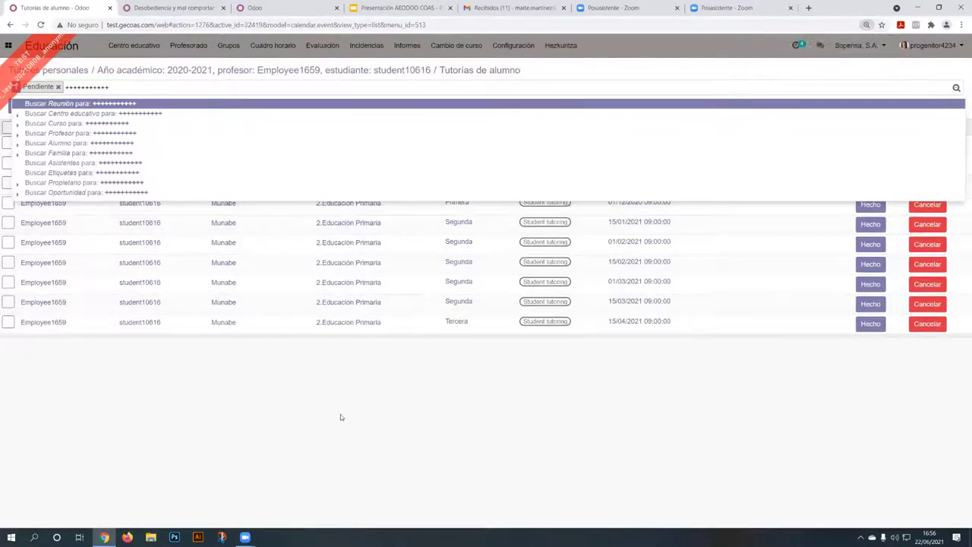
pyautogui.click(362, 442)
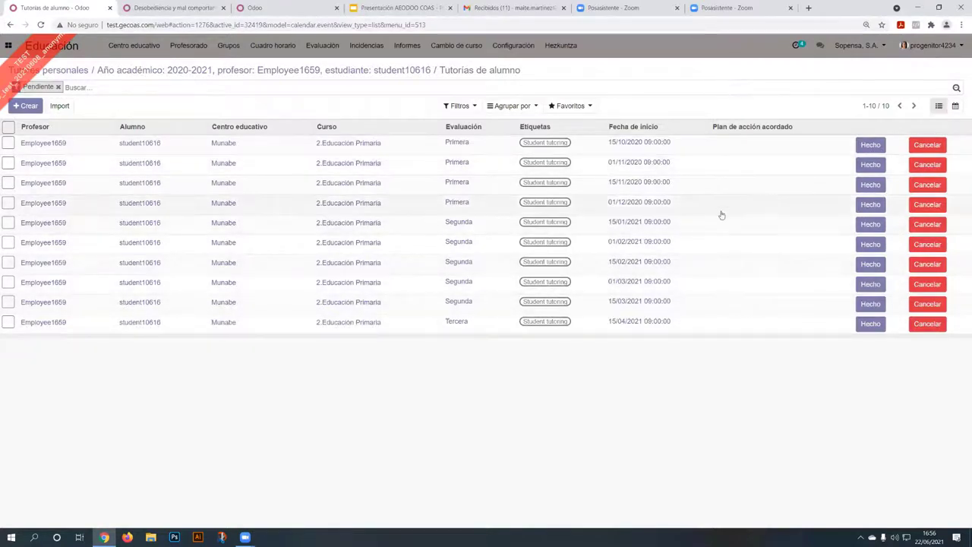
pyautogui.click(58, 87)
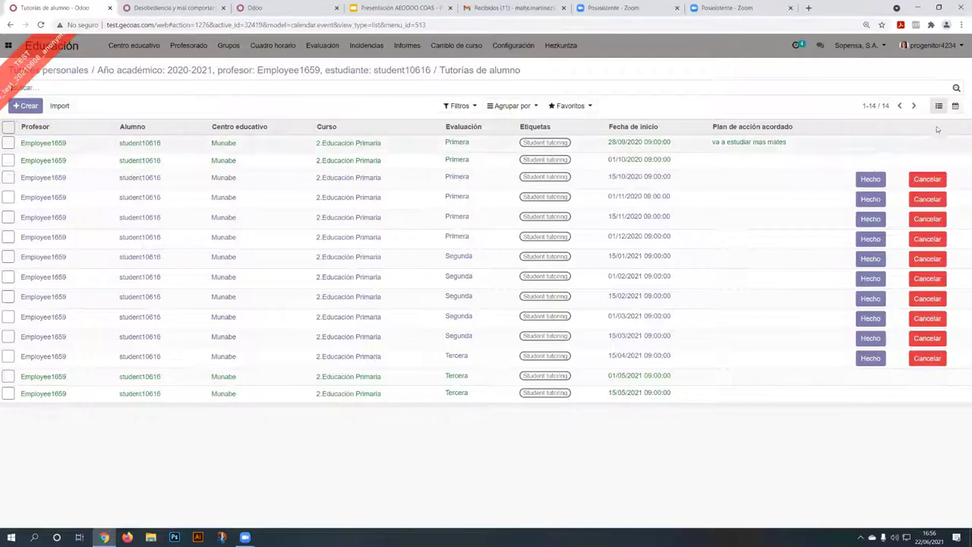
# View the student tutorings in a monthly calendar and page back from June 2021 to December 2020
pyautogui.click(955, 106)
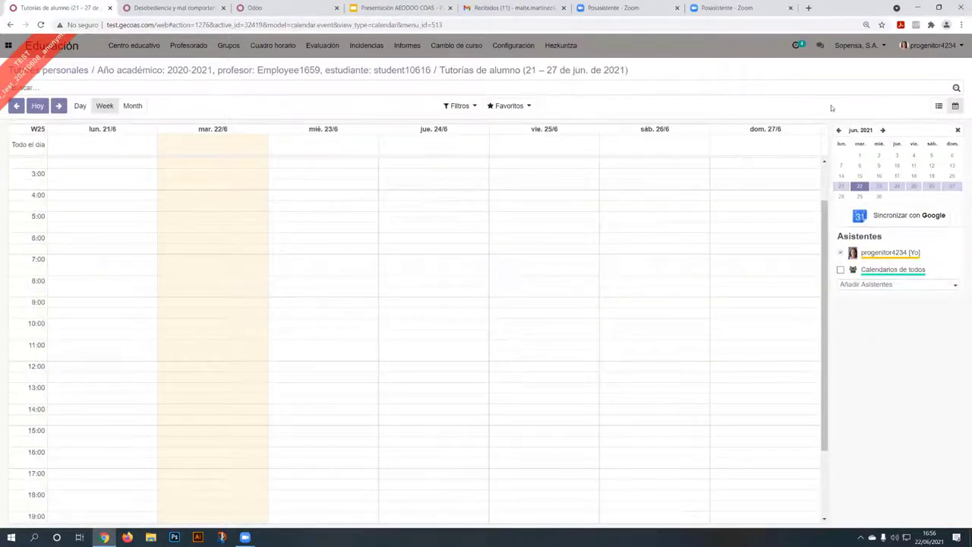
pyautogui.click(138, 109)
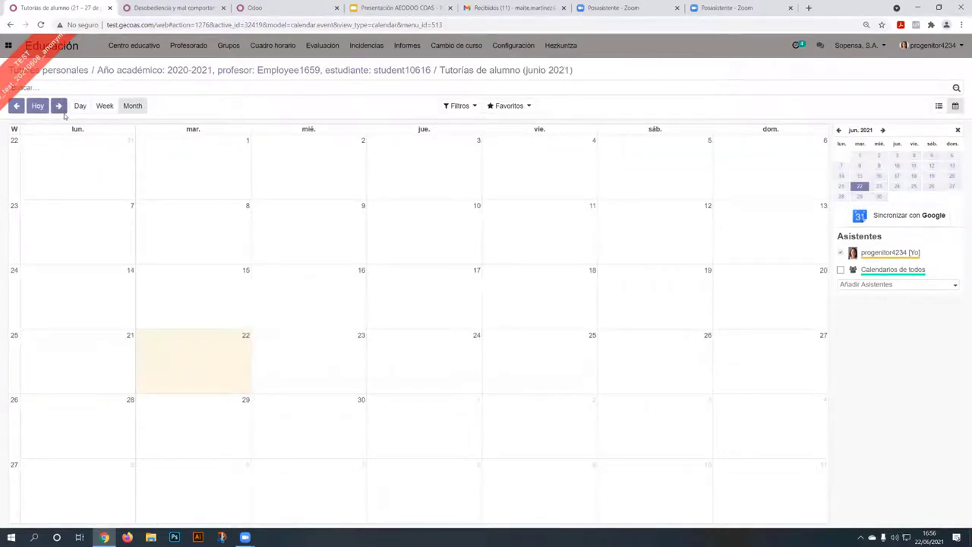
pyautogui.click(16, 106)
pyautogui.click(16, 106)
pyautogui.click(16, 106)
pyautogui.click(16, 106)
pyautogui.click(16, 106)
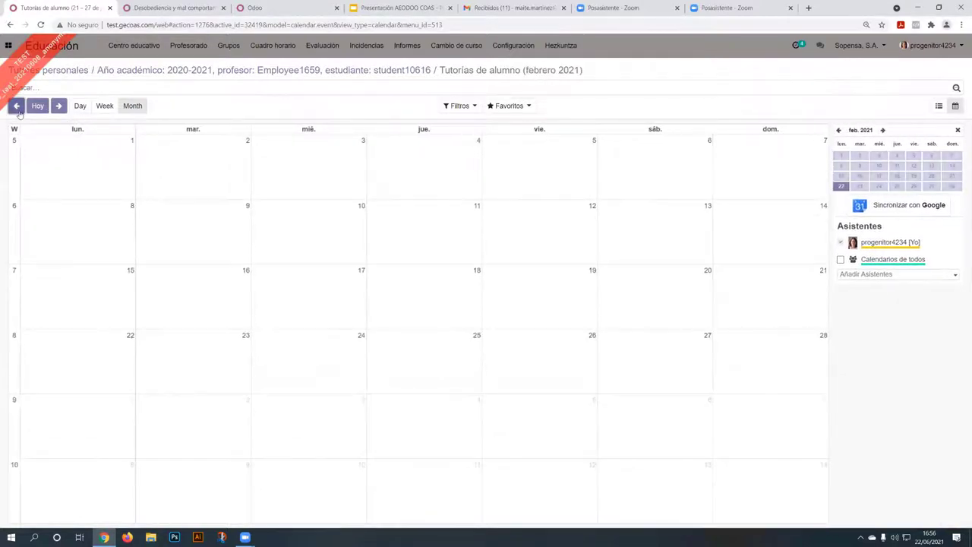
pyautogui.click(16, 106)
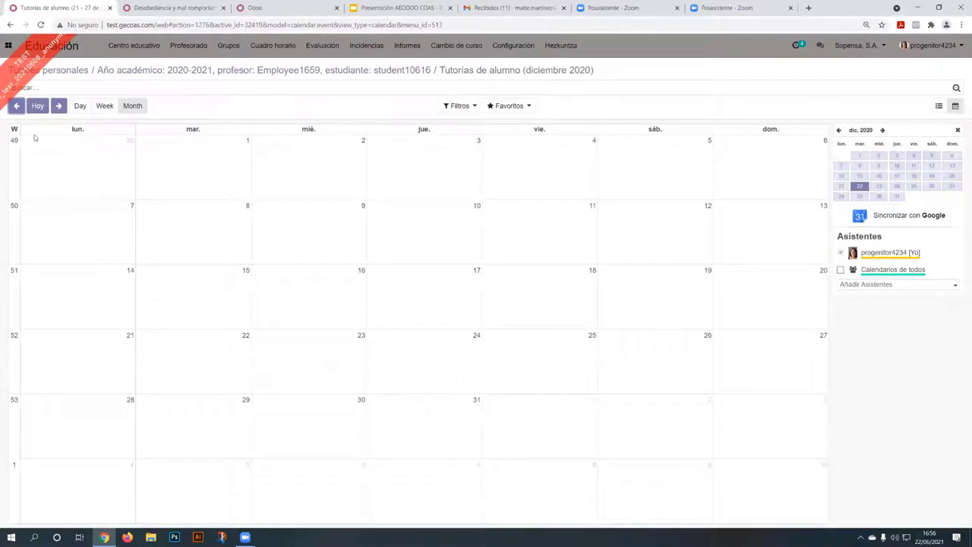
# Return to the list of student tutorings and cancel the one dated 15/11/2020
pyautogui.click(938, 106)
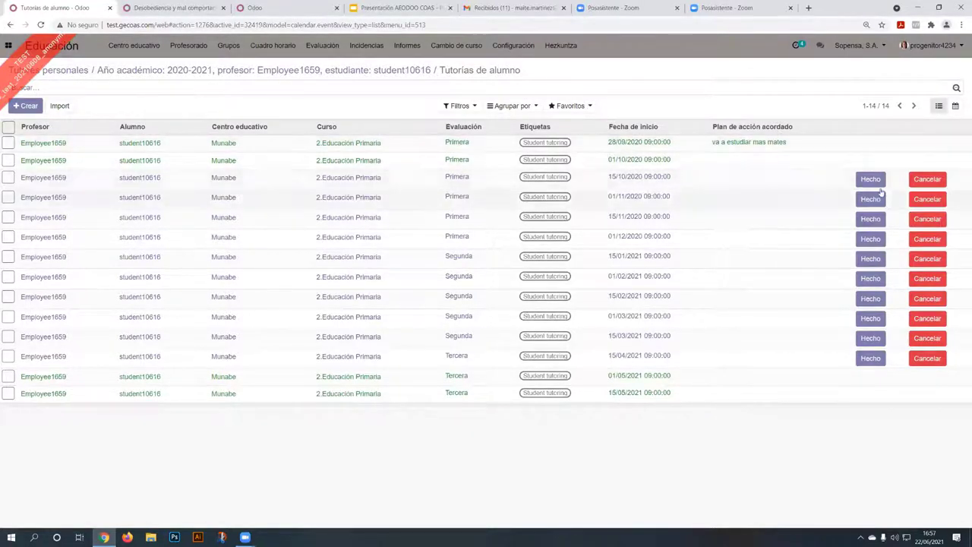
pyautogui.click(928, 220)
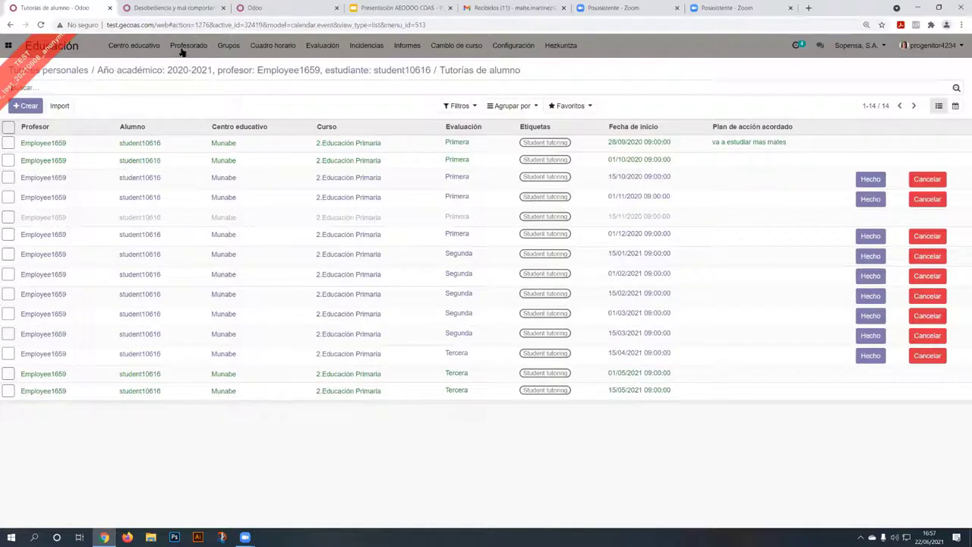
# Open the student's family tutorings, set the first evaluation session's start to 16/11/2020 16:00:00, and confirm that session
pyautogui.click(299, 73)
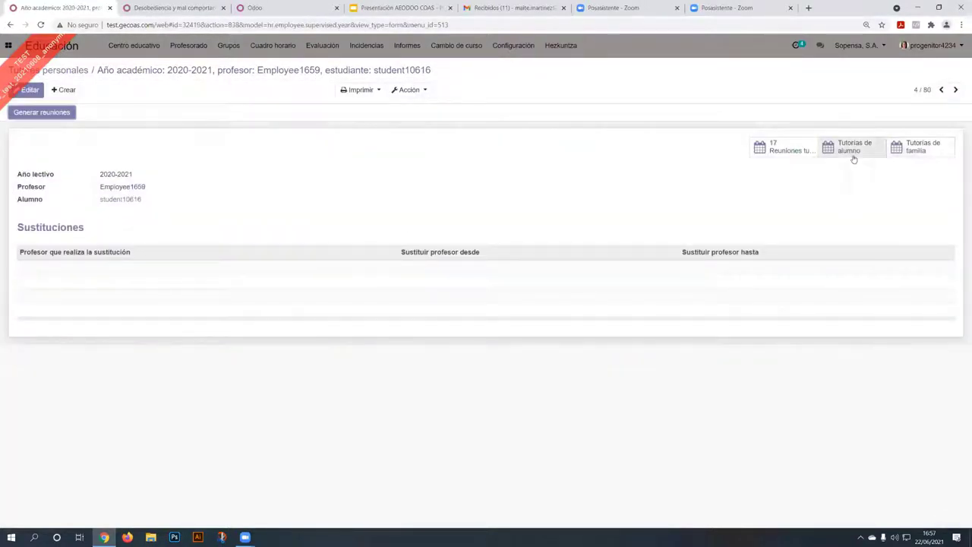
pyautogui.click(915, 151)
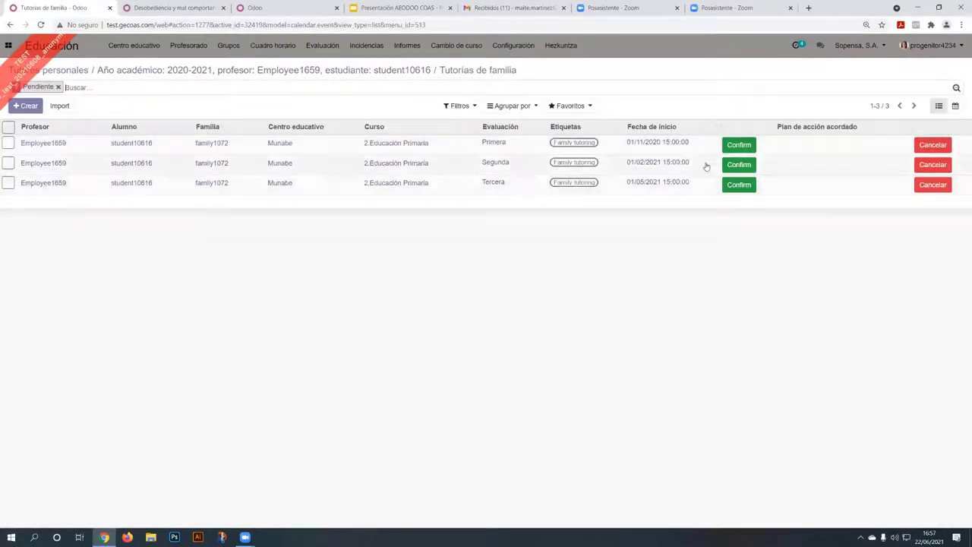
pyautogui.click(660, 152)
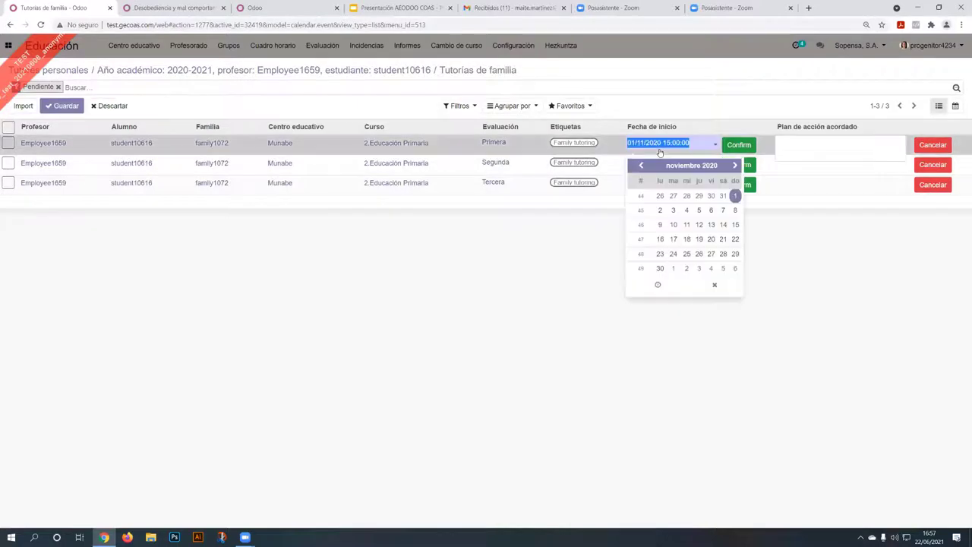
pyautogui.click(660, 240)
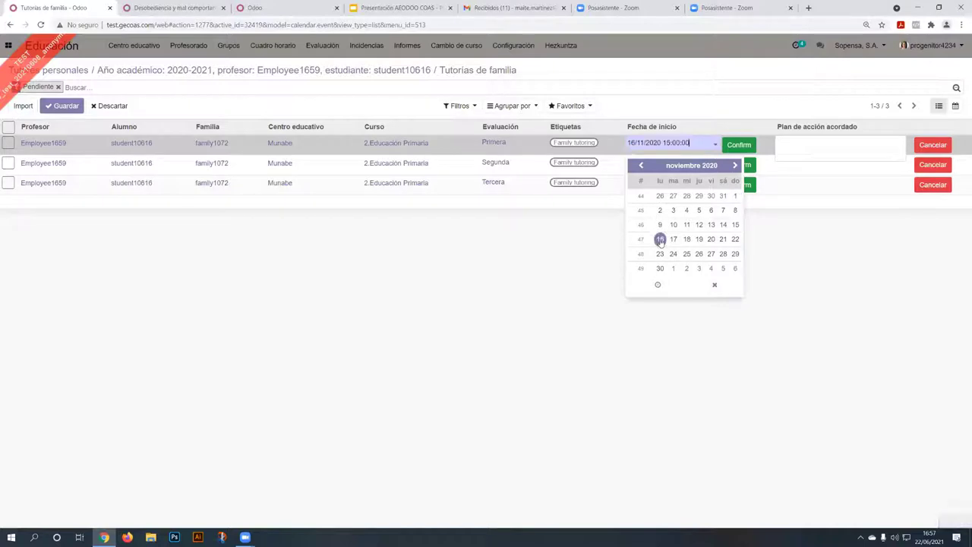
pyautogui.click(658, 286)
pyautogui.click(643, 197)
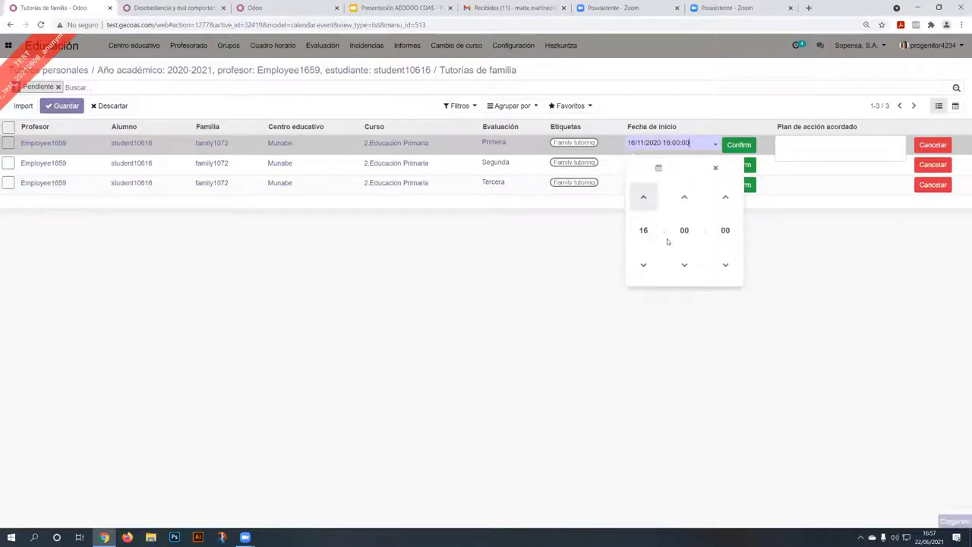
pyautogui.click(740, 337)
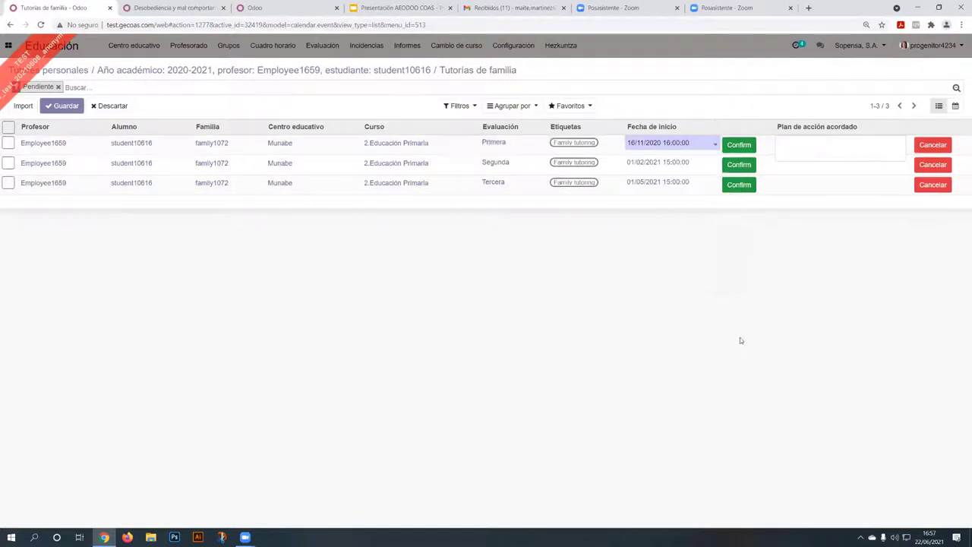
pyautogui.click(739, 146)
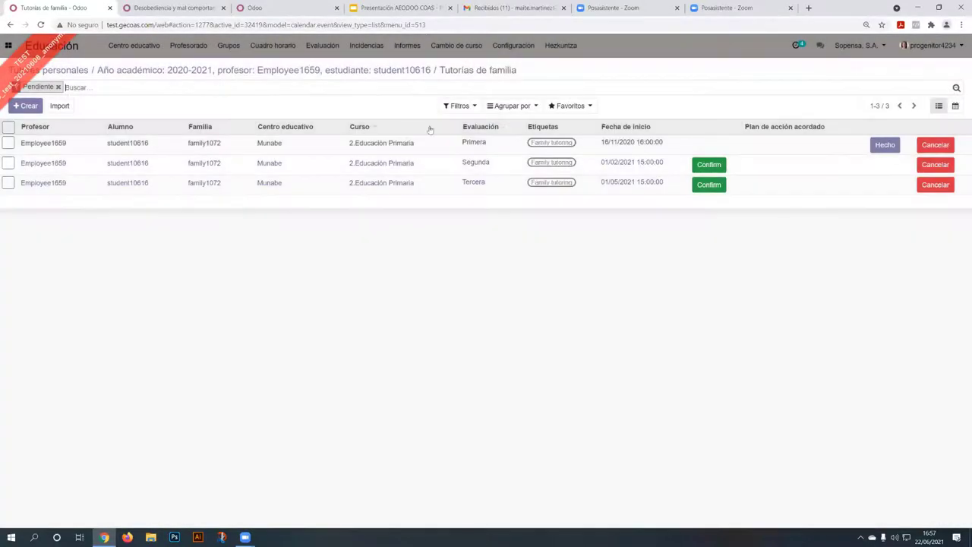
# Group the family tutorings by Responsable and view the notebook observations (Observaciones cuaderno) of the 16/11/2020 tutoring
pyautogui.click(510, 107)
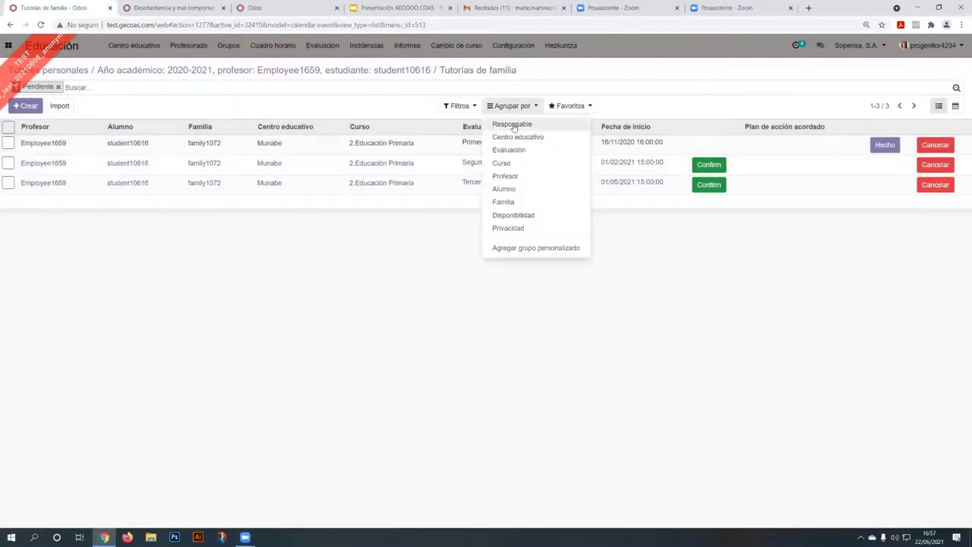
pyautogui.click(514, 125)
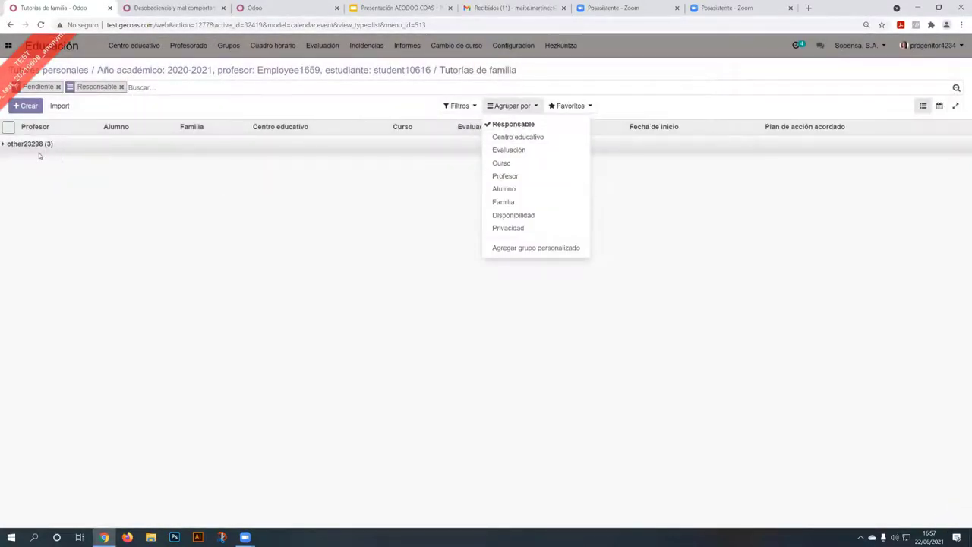
pyautogui.click(46, 148)
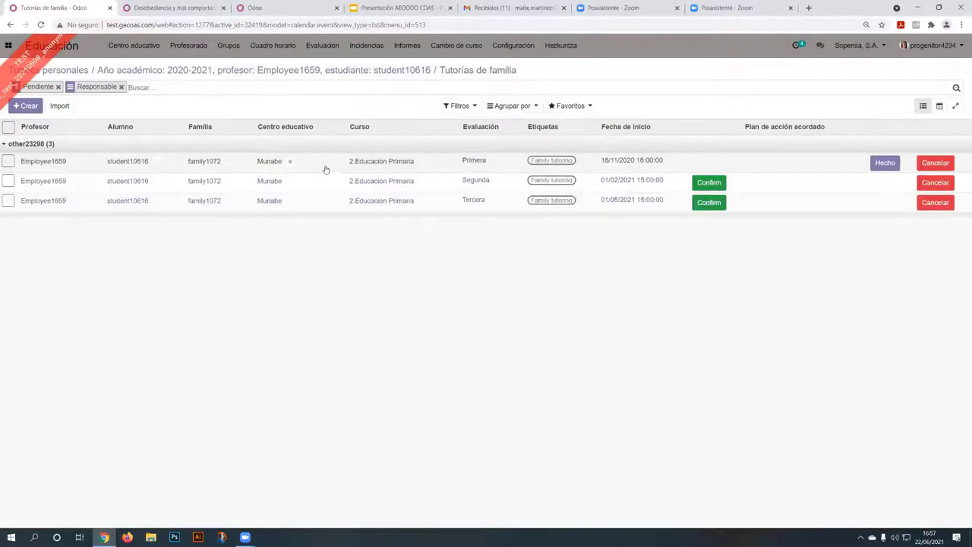
pyautogui.click(326, 169)
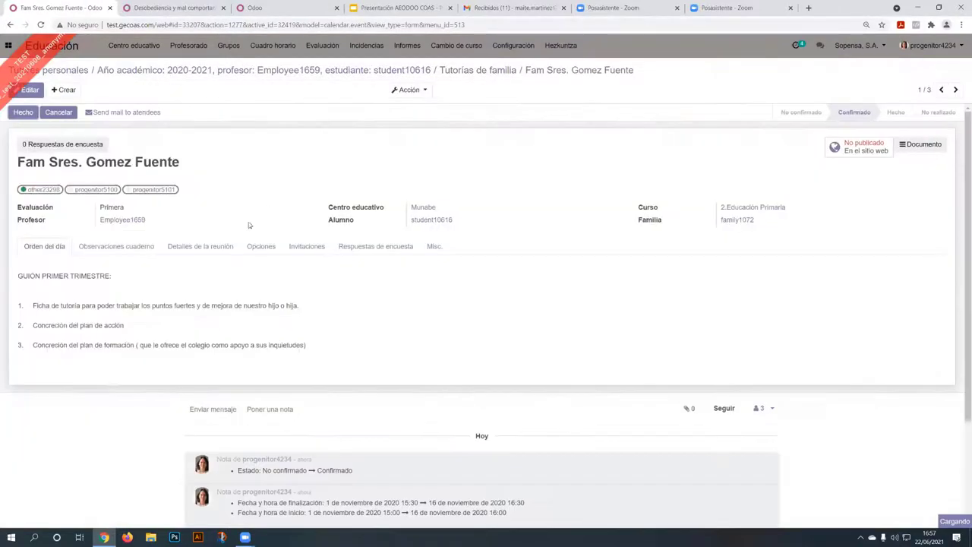
pyautogui.click(121, 247)
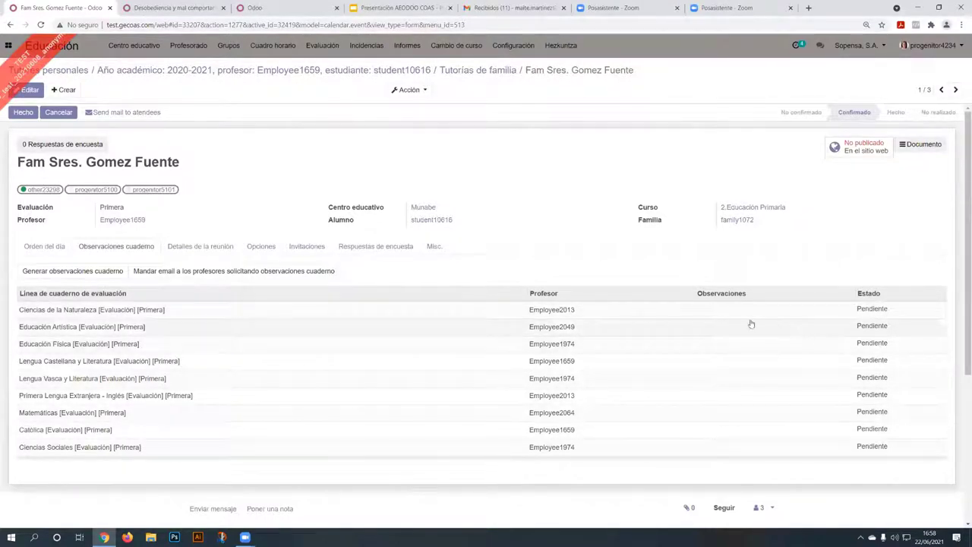
# In the other Odoo tab, go to the Ajustes app and view the technical list of outgoing emails (Correos electrónicos)
pyautogui.click(260, 7)
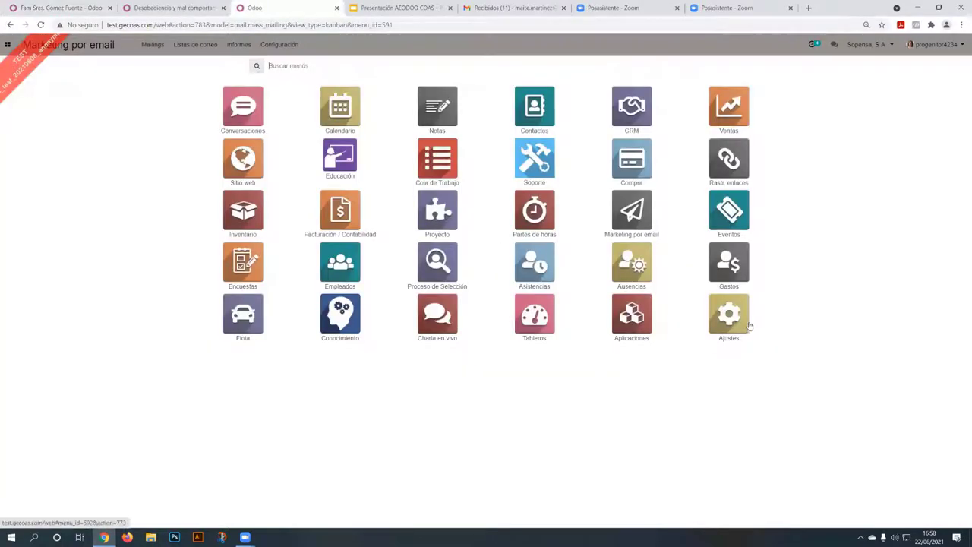
pyautogui.click(744, 326)
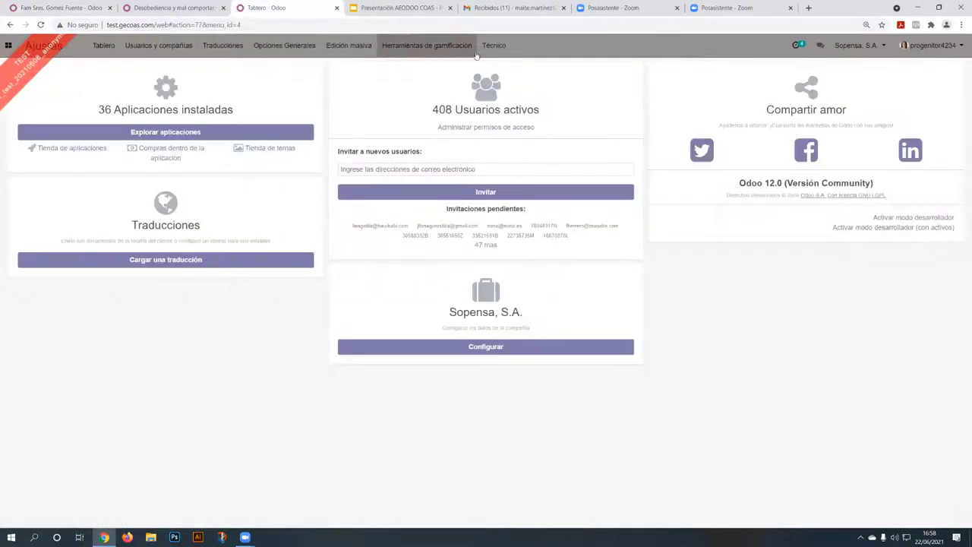
pyautogui.click(495, 47)
pyautogui.click(507, 119)
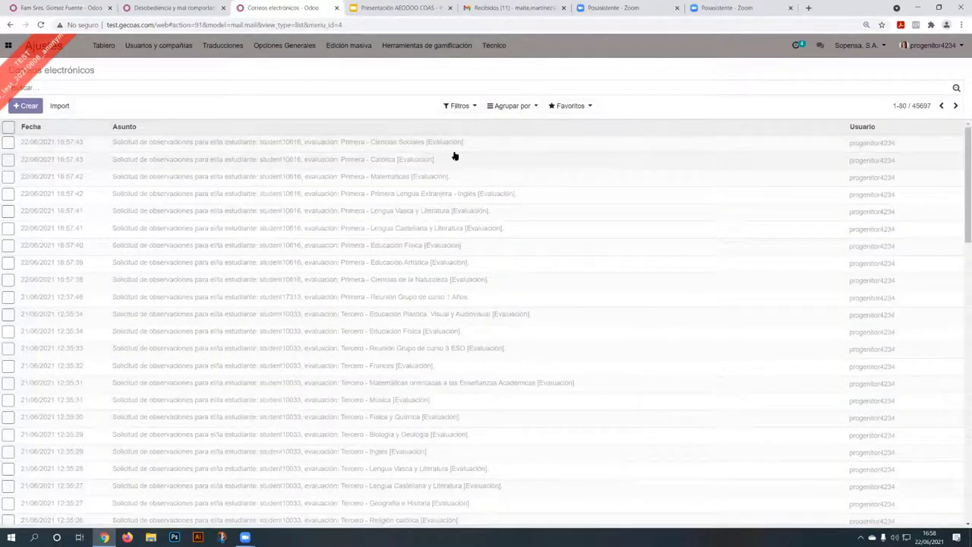
# View the Ciencias Sociales observation request e-mail and the Ciencias de la Naturaleza observation line in the family tutoring meeting
pyautogui.click(486, 143)
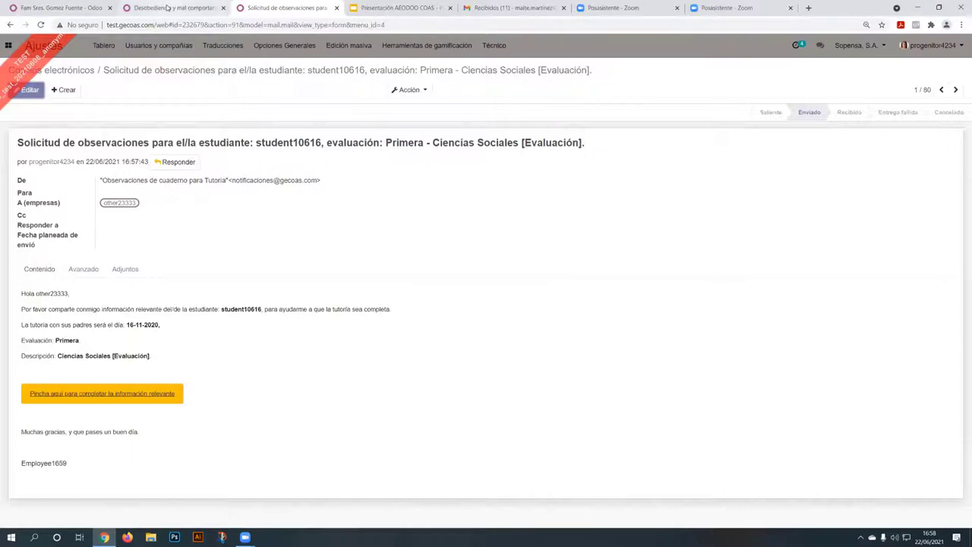
pyautogui.click(62, 8)
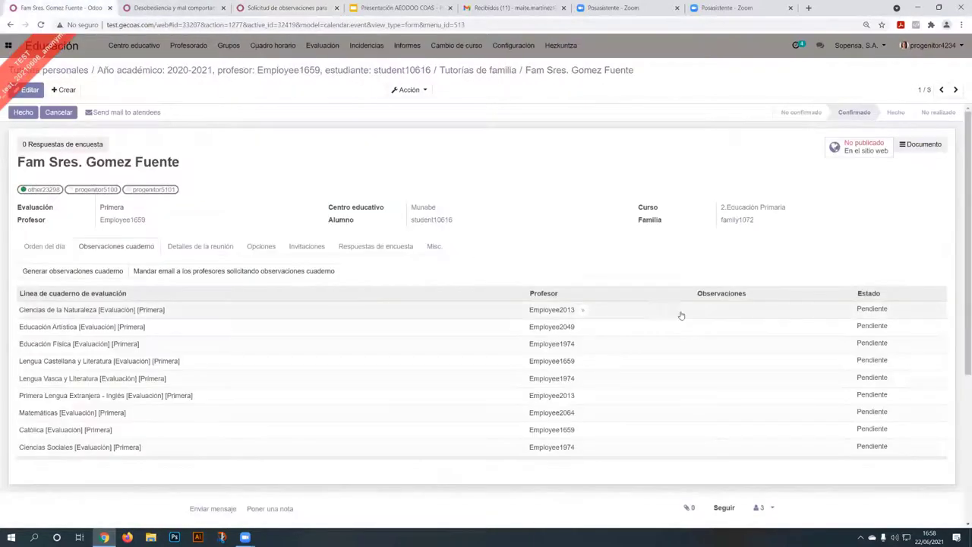
pyautogui.click(726, 317)
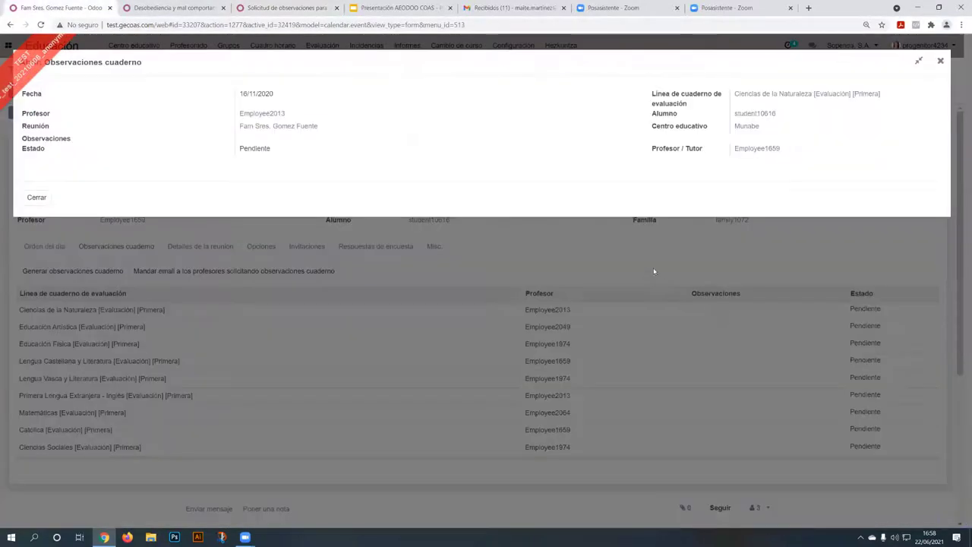
pyautogui.click(941, 61)
pyautogui.click(652, 317)
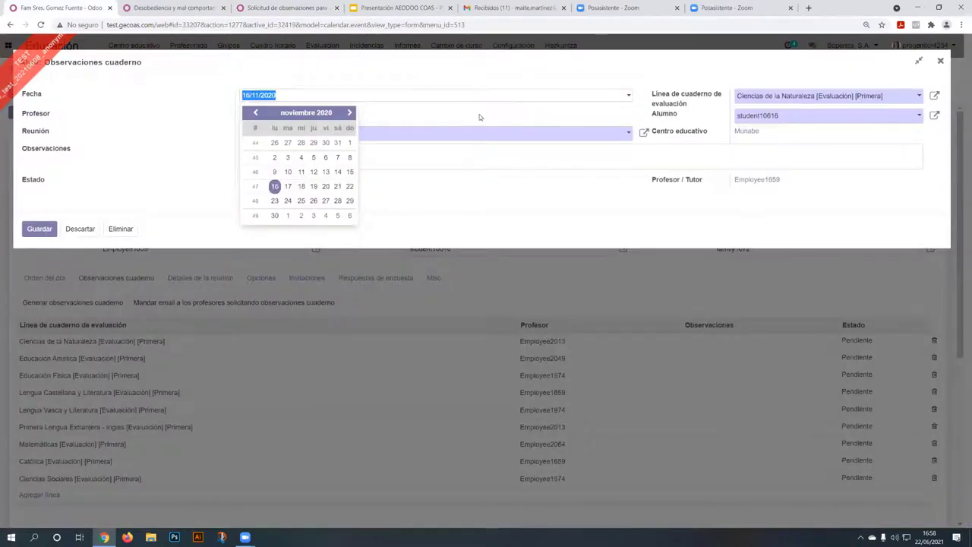
pyautogui.click(473, 141)
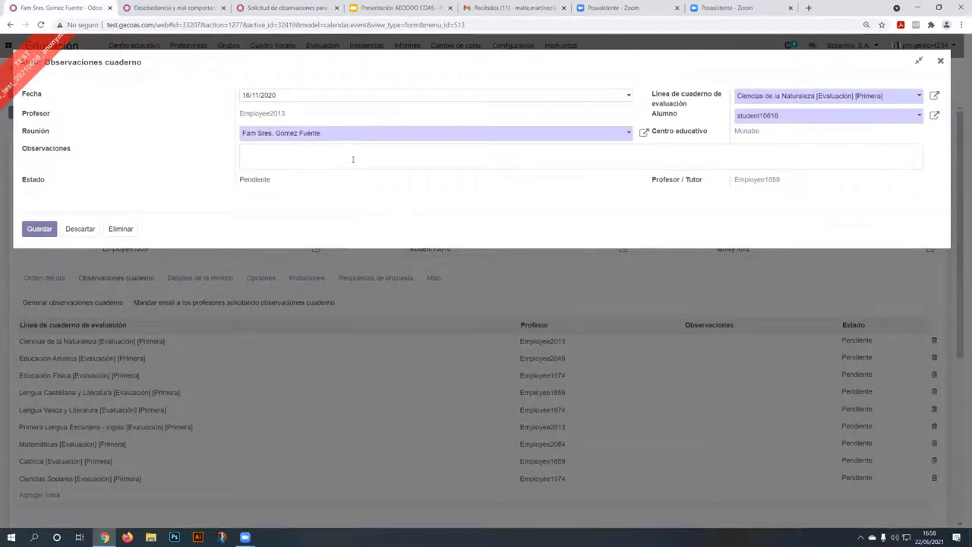
pyautogui.write('dasasov')
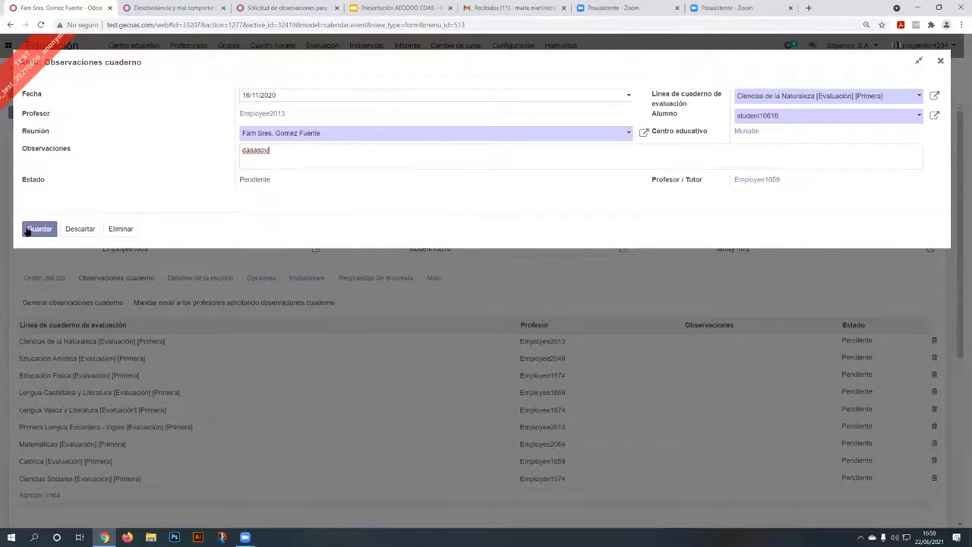
pyautogui.click(940, 61)
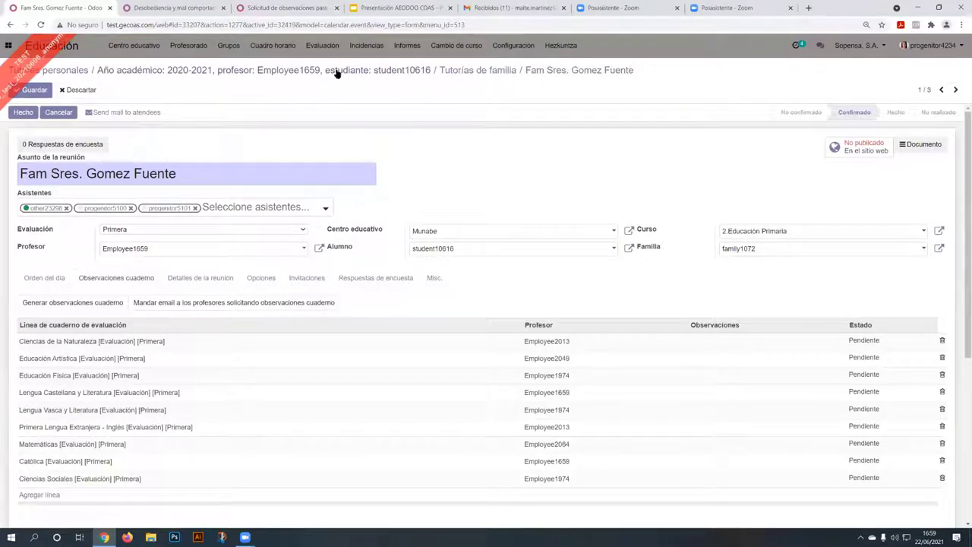
pyautogui.click(215, 281)
pyautogui.click(116, 280)
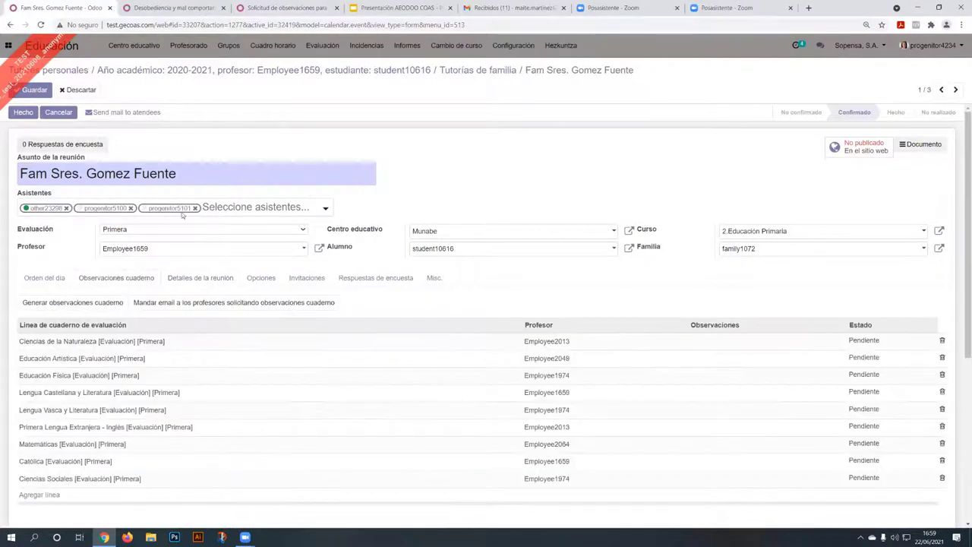
# Open the Observaciones de cuaderno a realizar list, leaving the meeting unsaved, and remove its Observaciones pendientes filter
pyautogui.click(324, 53)
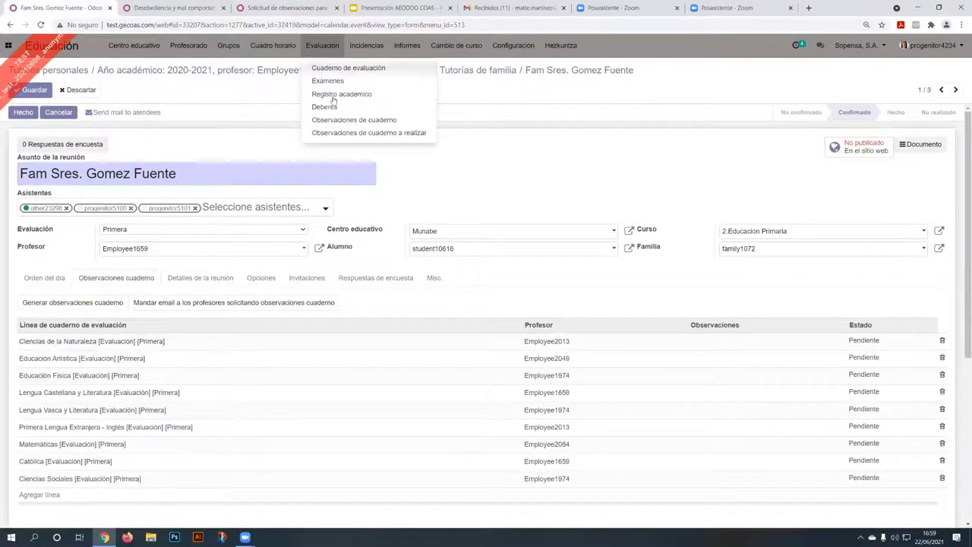
pyautogui.click(351, 134)
pyautogui.click(43, 120)
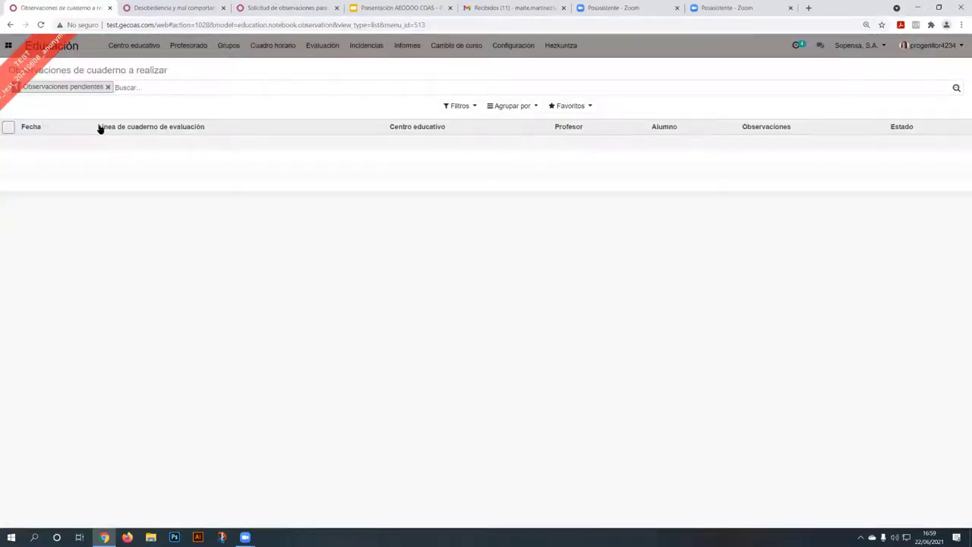
pyautogui.click(108, 87)
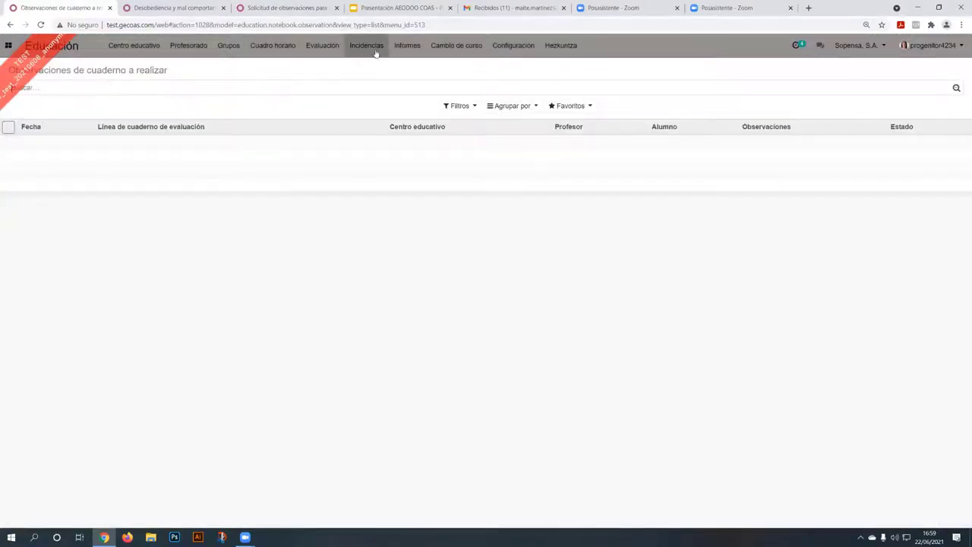
# Open the Observaciones de cuaderno list and remove the Mis peticiones and Observaciones pendientes filters
pyautogui.click(317, 47)
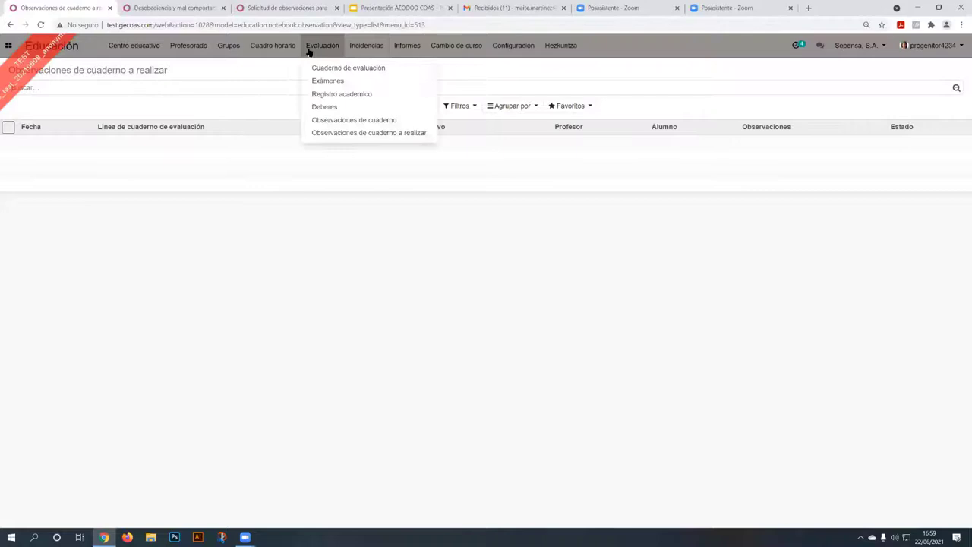
pyautogui.click(327, 121)
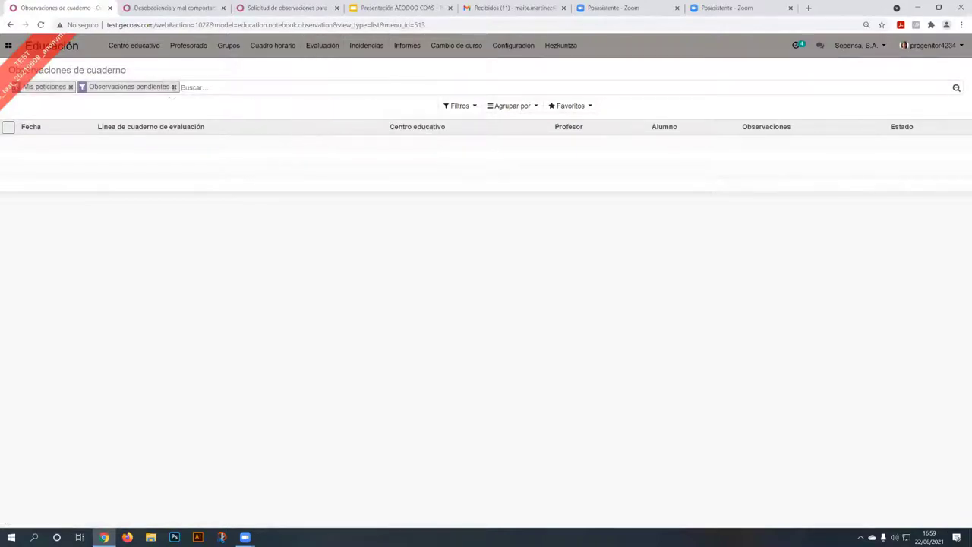
pyautogui.click(174, 87)
pyautogui.click(70, 86)
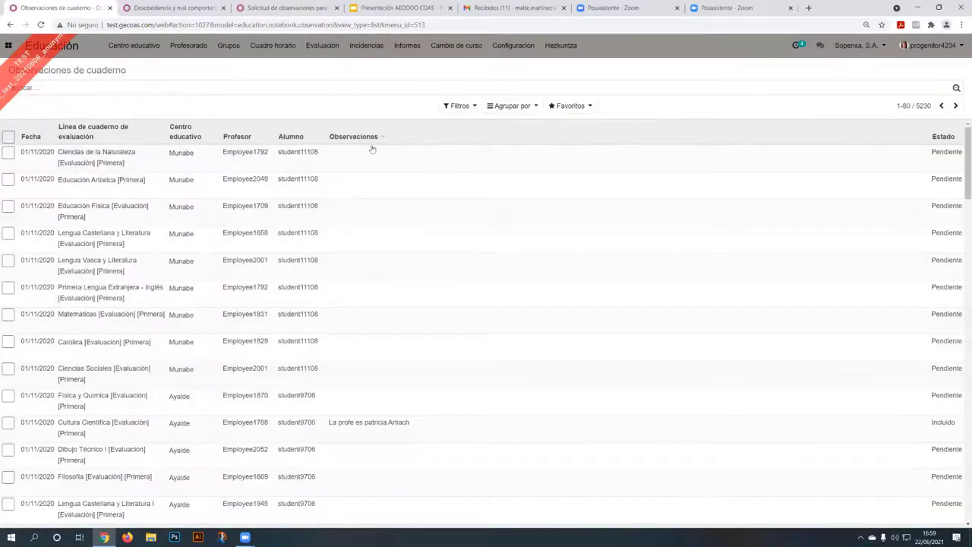
# Look through the unfiltered notebook observations, checking the teachers' comments and the status of each line
pyautogui.scroll(-2, 382, 468)
pyautogui.scroll(2, 325, 271)
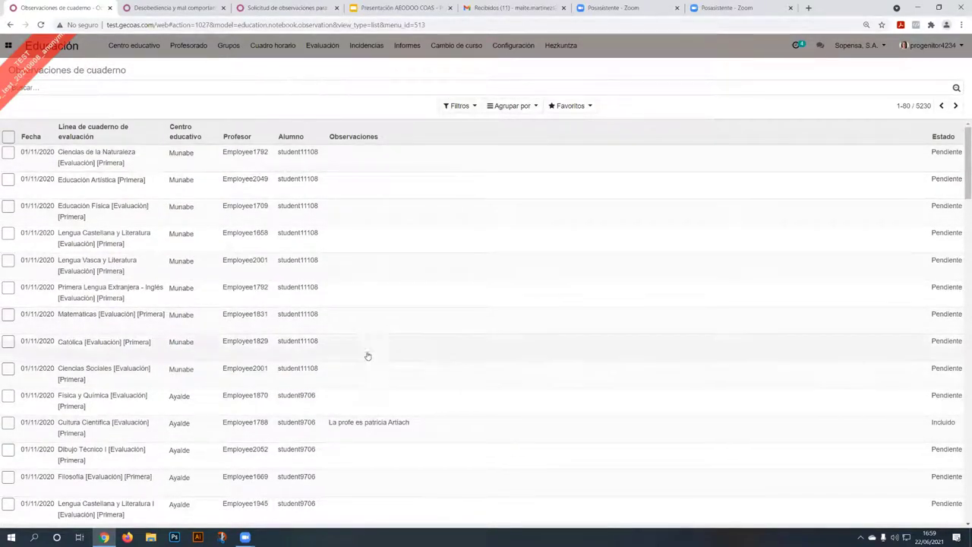
pyautogui.scroll(-4, 413, 435)
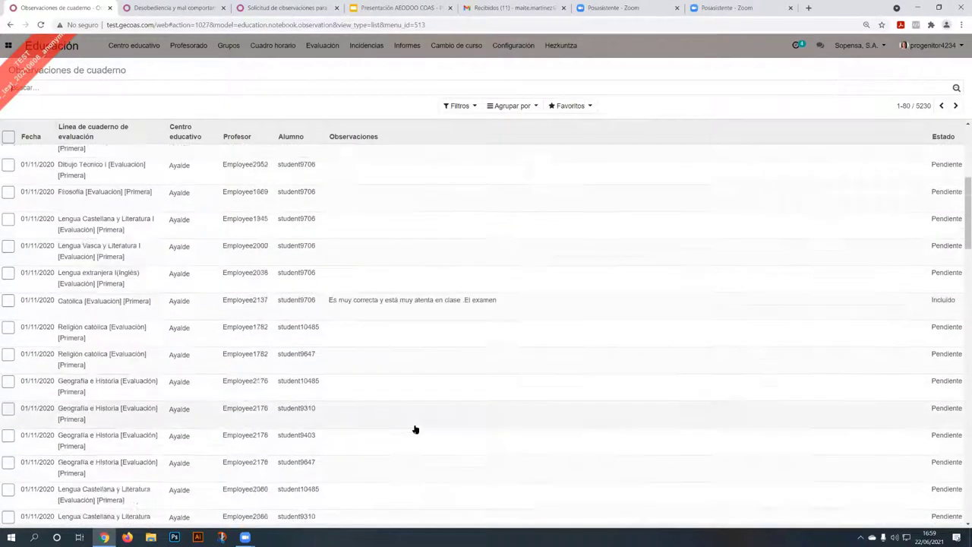
pyautogui.scroll(-5, 415, 429)
pyautogui.scroll(5, 415, 428)
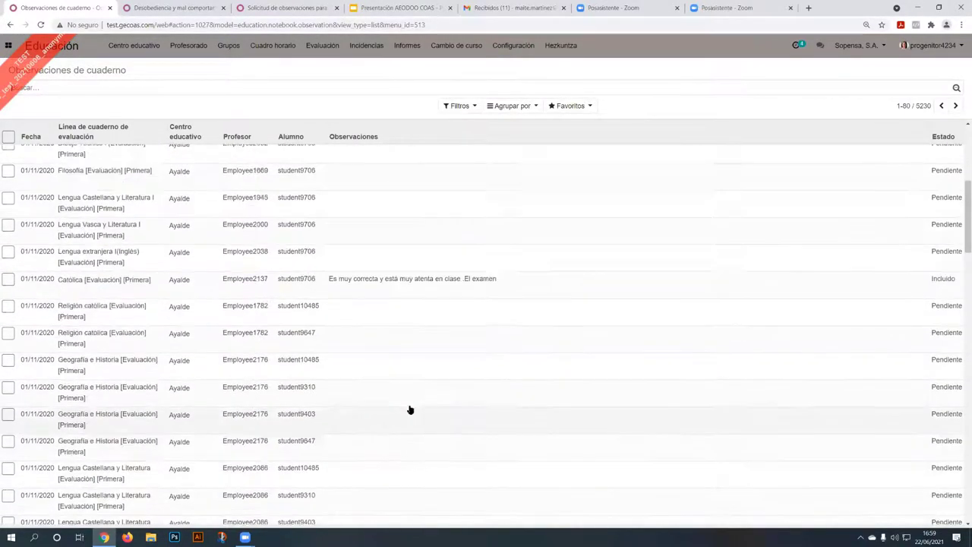
pyautogui.scroll(4, 410, 410)
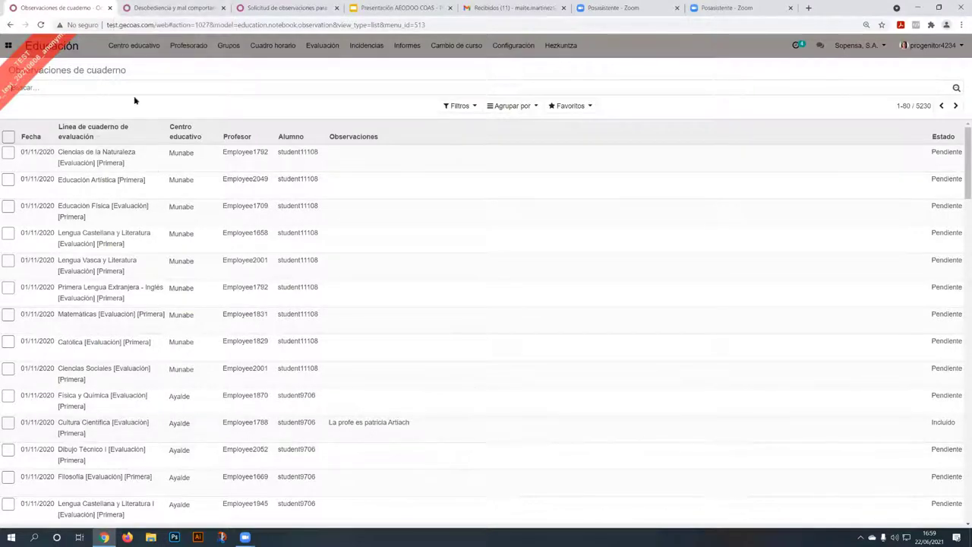
pyautogui.click(171, 9)
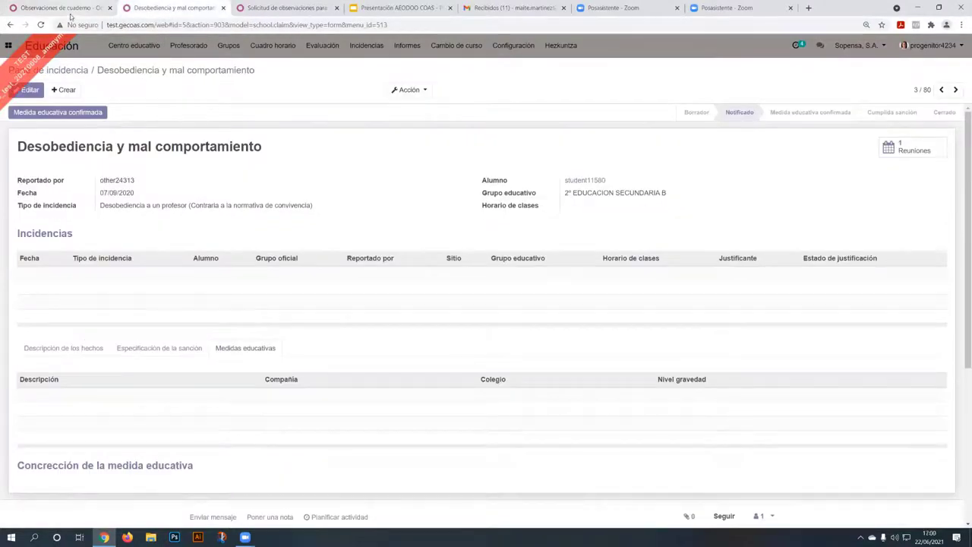
pyautogui.click(33, 7)
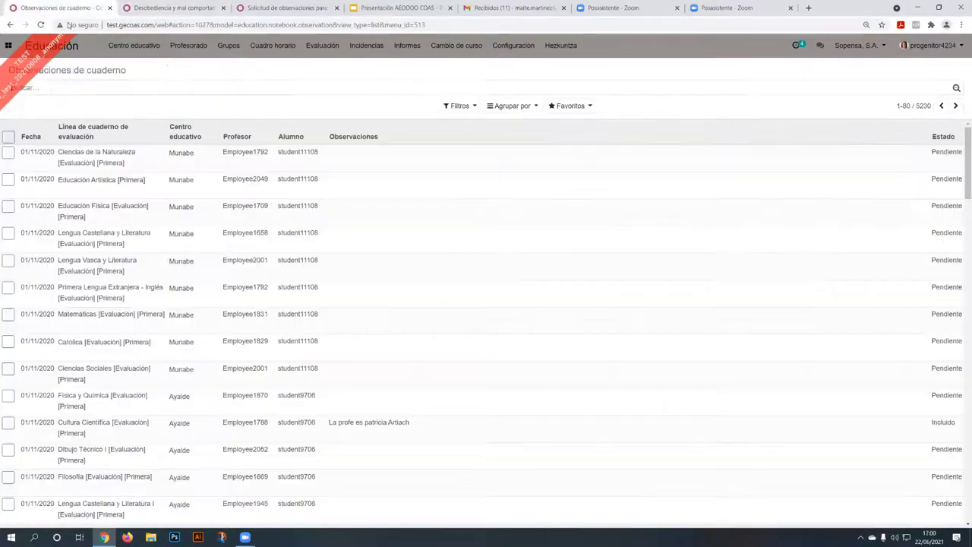
pyautogui.click(187, 46)
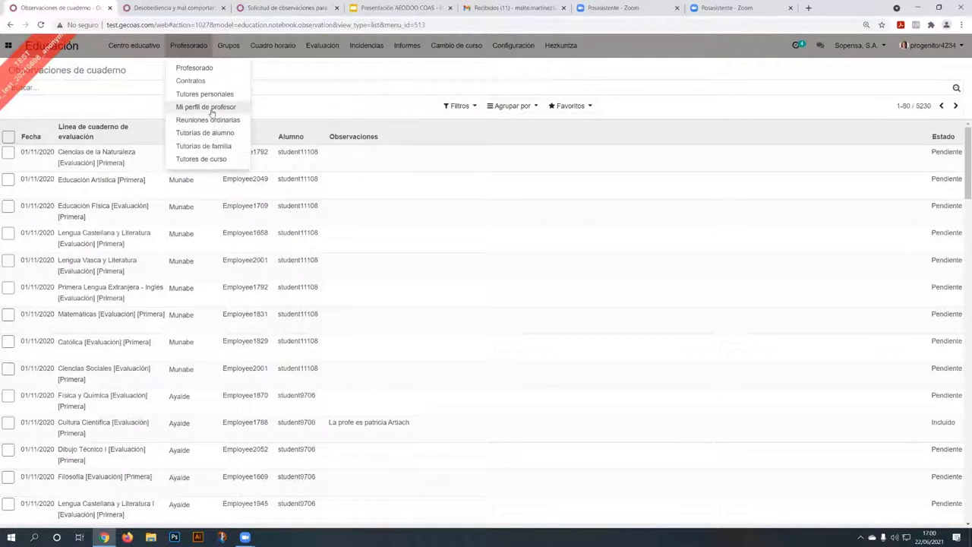
pyautogui.moveTo(242, 50)
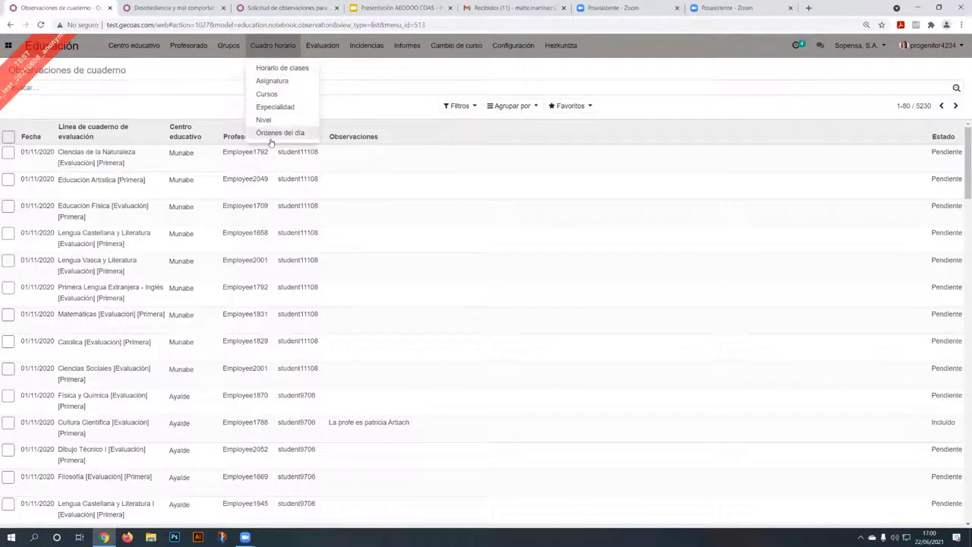
pyautogui.moveTo(323, 51)
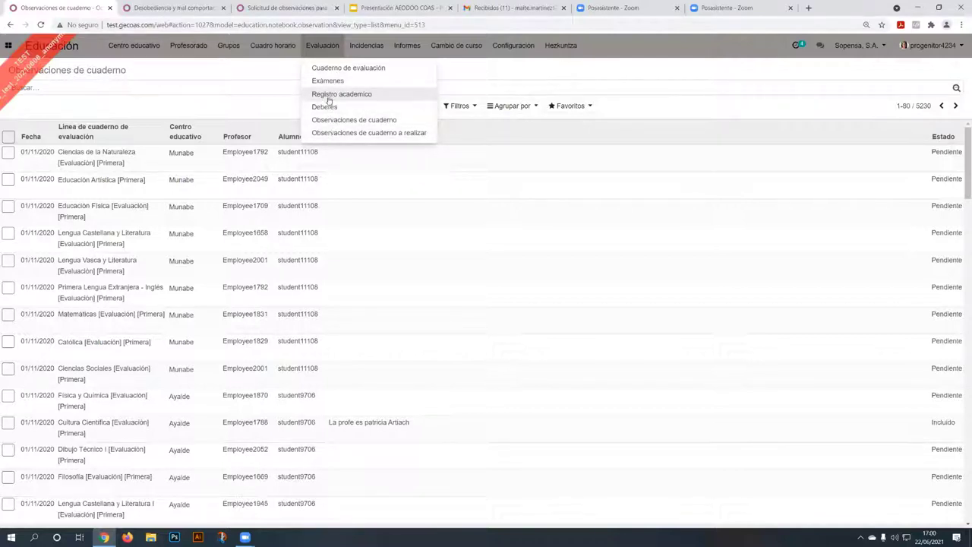
pyautogui.moveTo(356, 51)
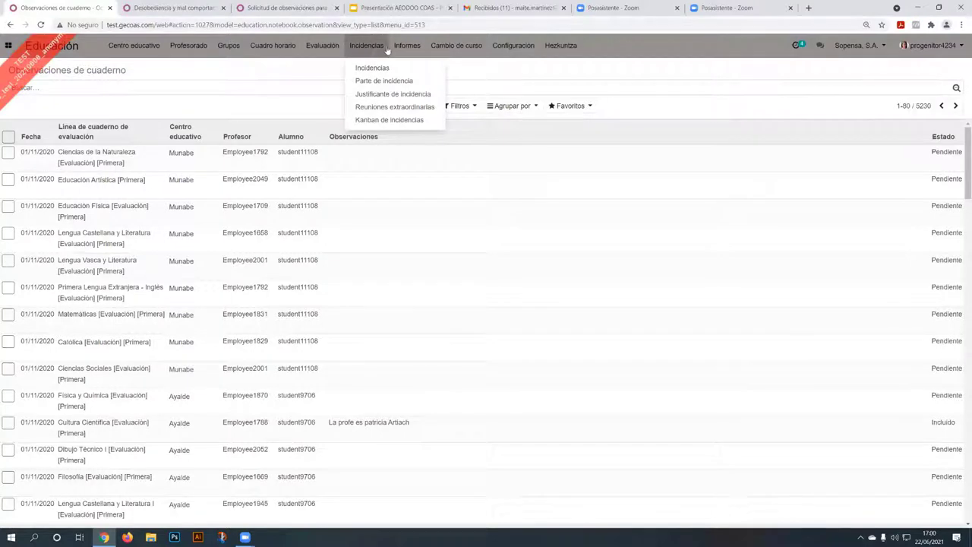
pyautogui.moveTo(402, 50)
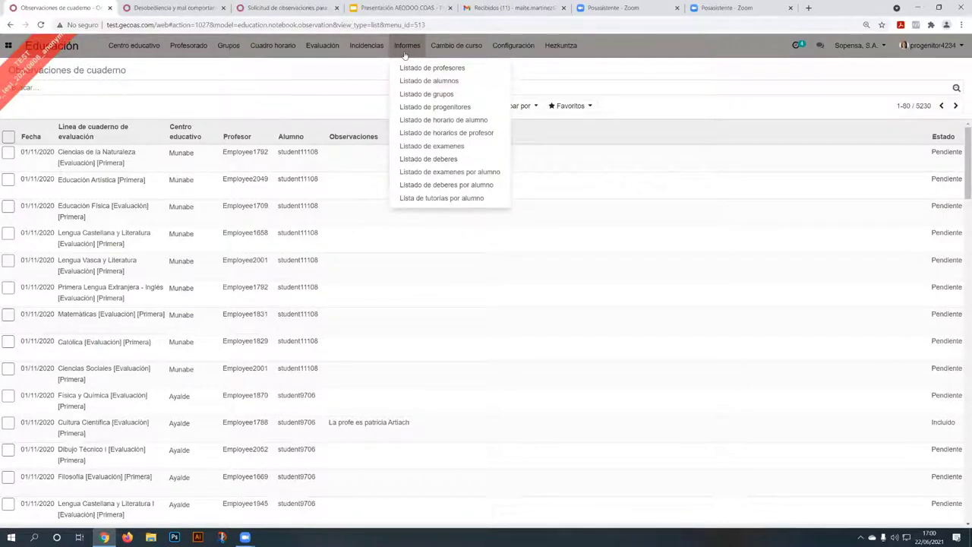
# Open the educational groups list and select group 1ESO A under Munabe, 1.Ed. Secund. Obligato
pyautogui.click(228, 57)
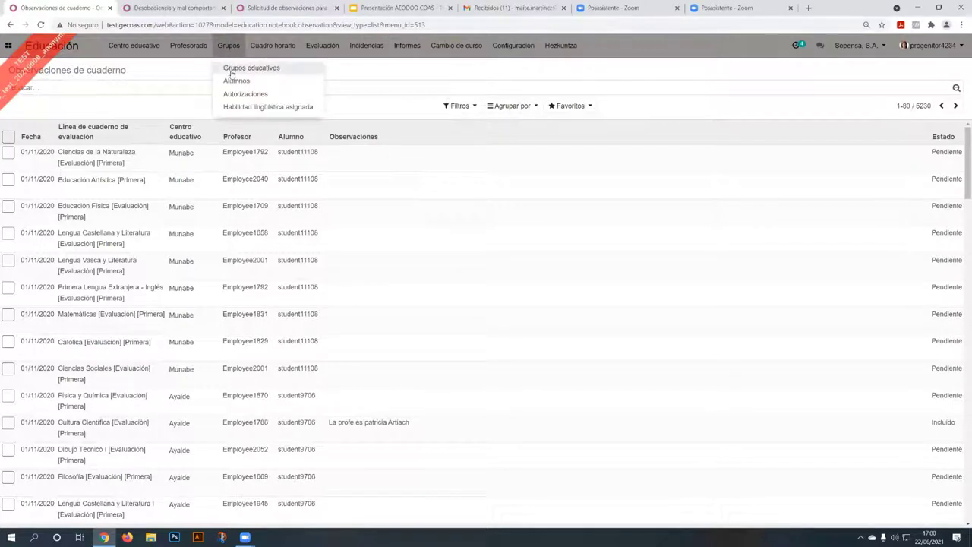
pyautogui.click(231, 72)
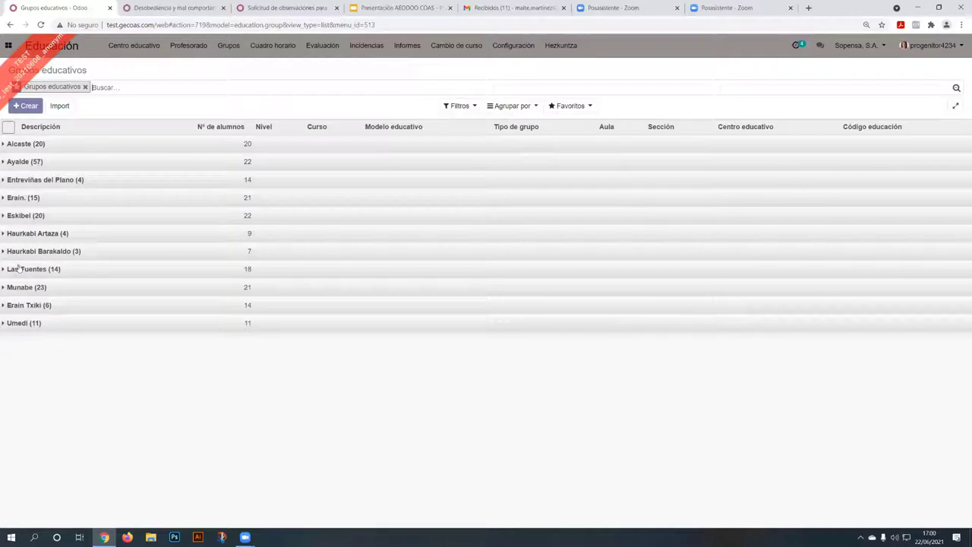
pyautogui.click(27, 308)
pyautogui.scroll(-2, 34, 371)
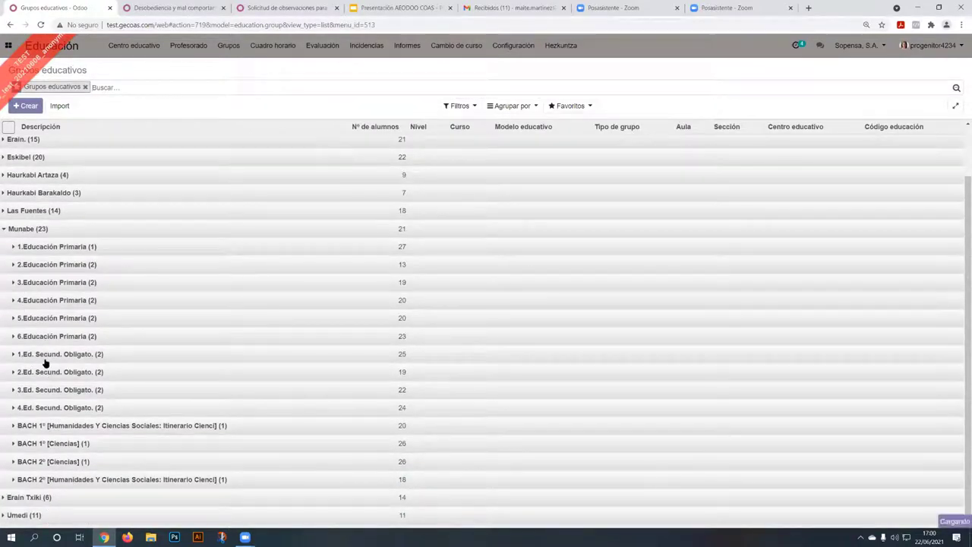
pyautogui.click(45, 359)
pyautogui.click(8, 369)
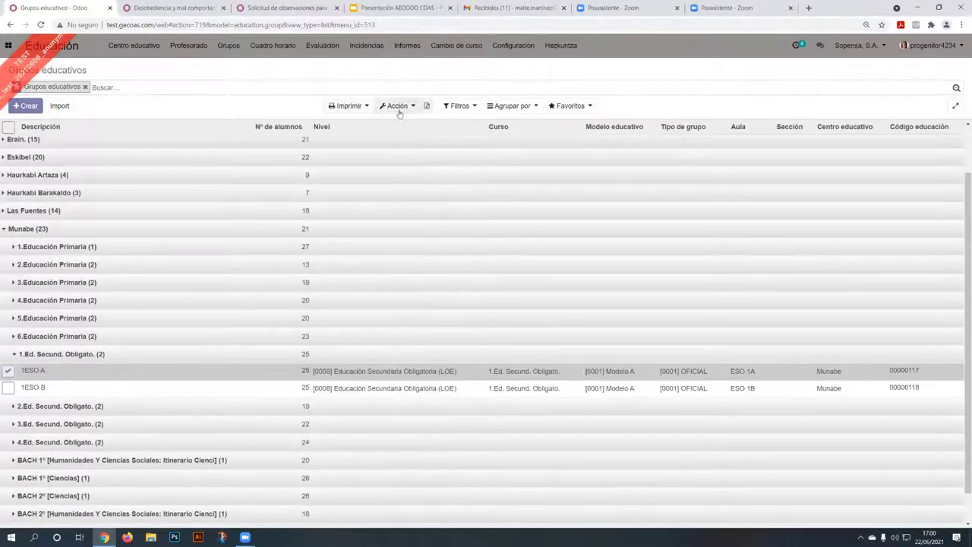
# Export the Excel grade records of the selected group for the Final evaluation with Acumulado enabled
pyautogui.click(398, 105)
pyautogui.click(395, 226)
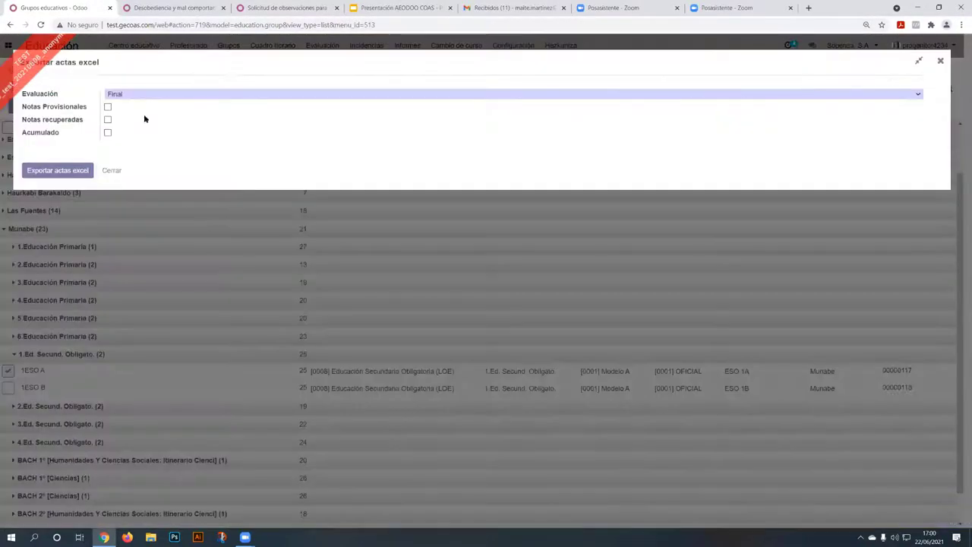
pyautogui.click(138, 94)
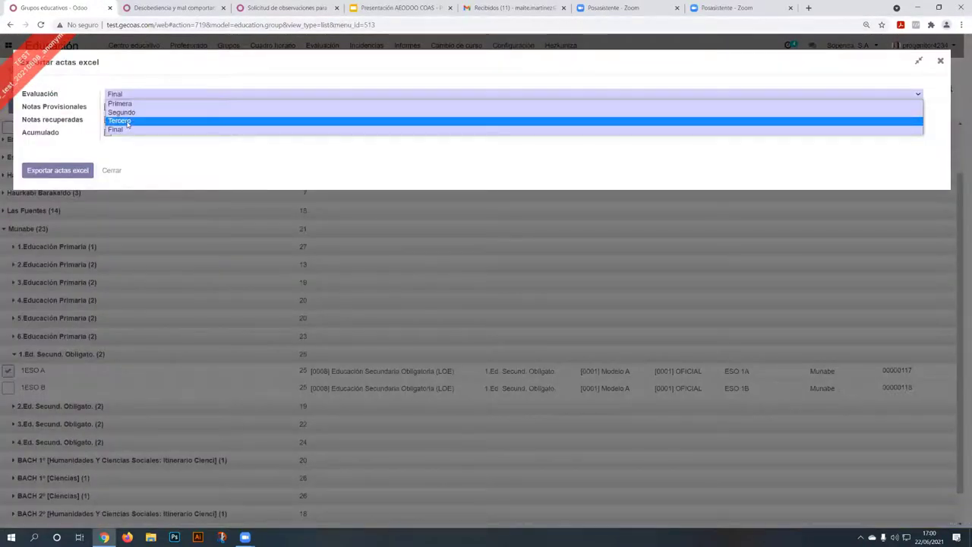
pyautogui.click(124, 130)
pyautogui.click(107, 133)
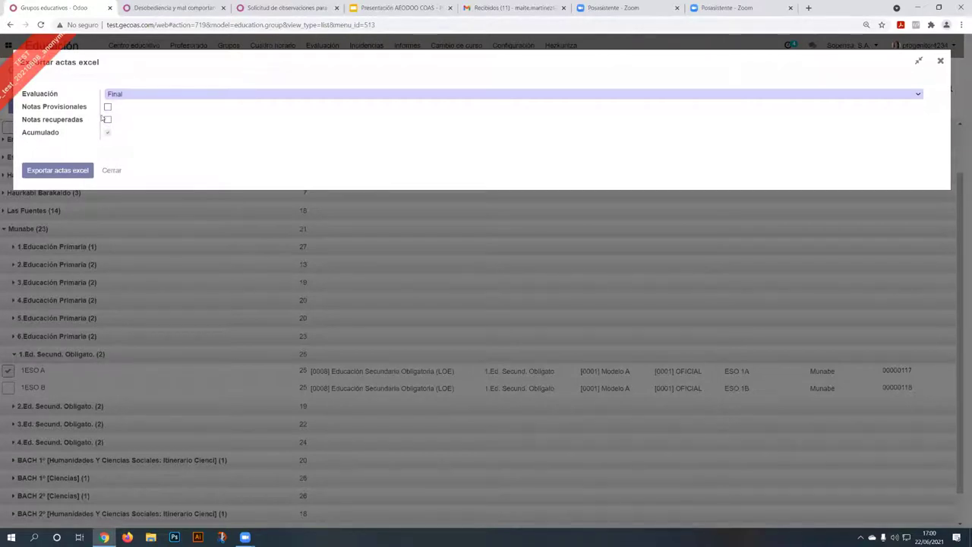
pyautogui.click(79, 171)
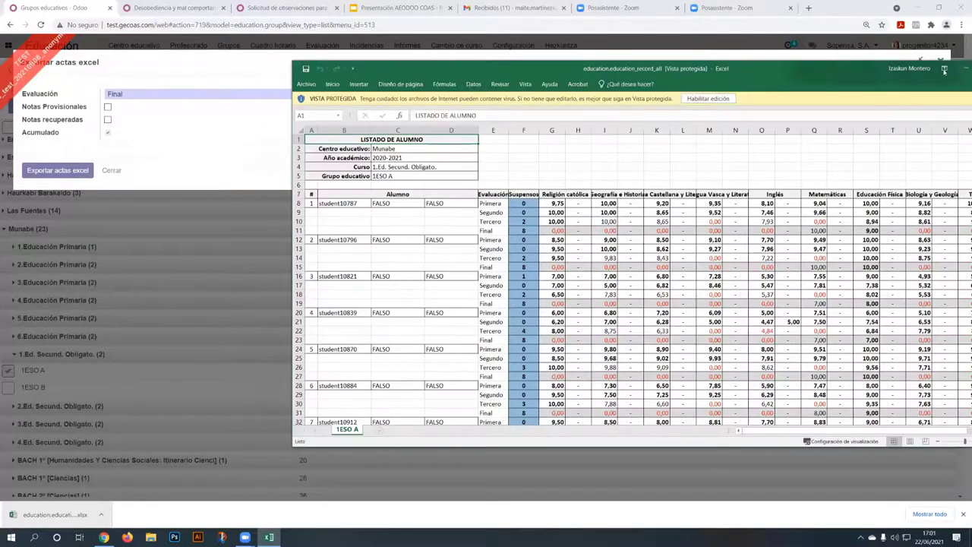
# Maximize the exported workbook in Excel and review the 1ESO A students' grades by evaluation and subject
pyautogui.moveTo(838, 70); pyautogui.dragTo(555, 1)
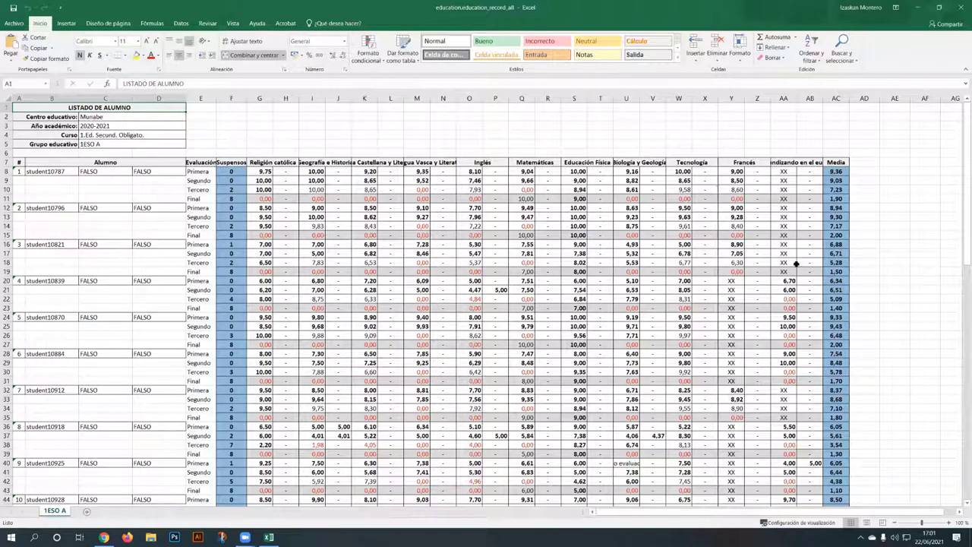
pyautogui.scroll(-5, 770, 267)
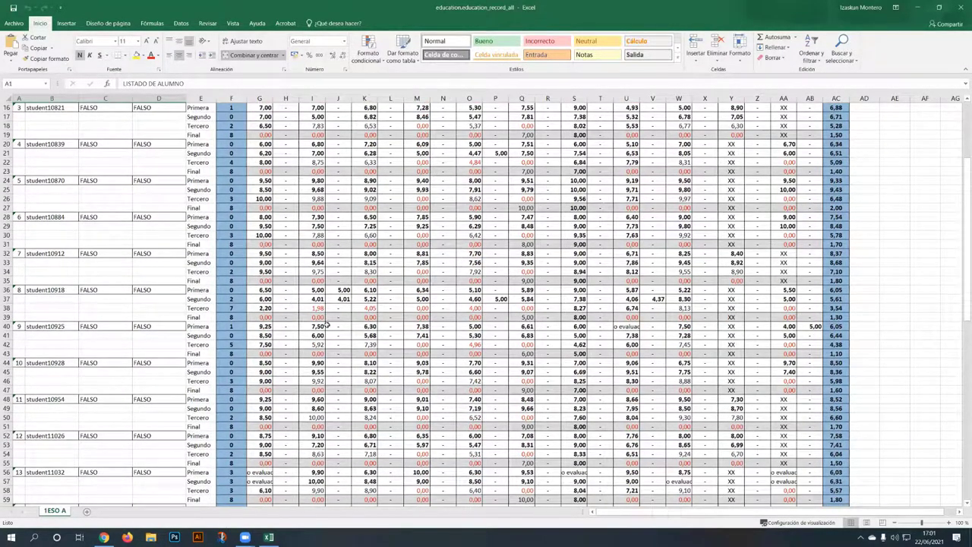
# Recheck the header details and the first students' grades in the exported 1ESO A workbook
pyautogui.scroll(5, 347, 289)
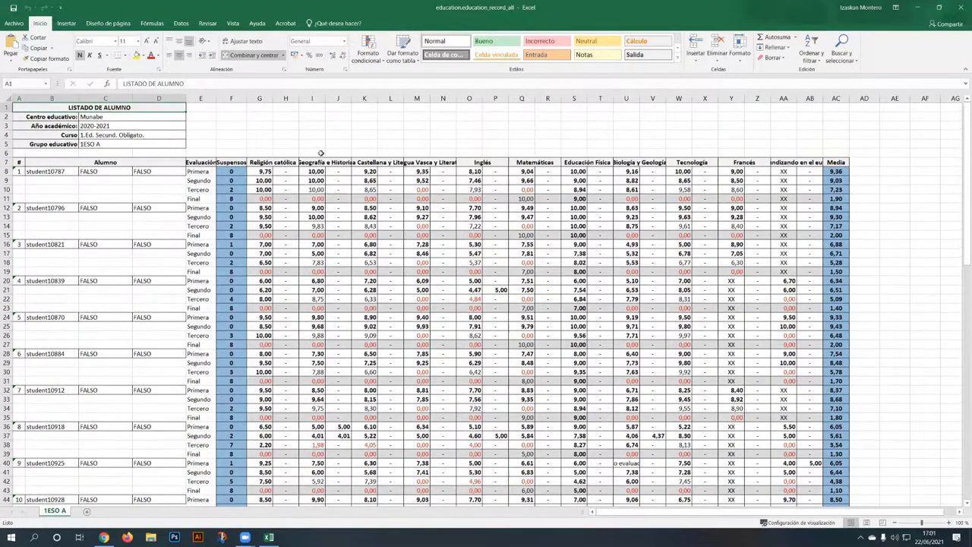
pyautogui.scroll(-3, 352, 272)
pyautogui.scroll(3, 475, 311)
# Minimize Excel, close the Exportar actas excel dialog in Odoo and open the Alumnos list
pyautogui.click(917, 8)
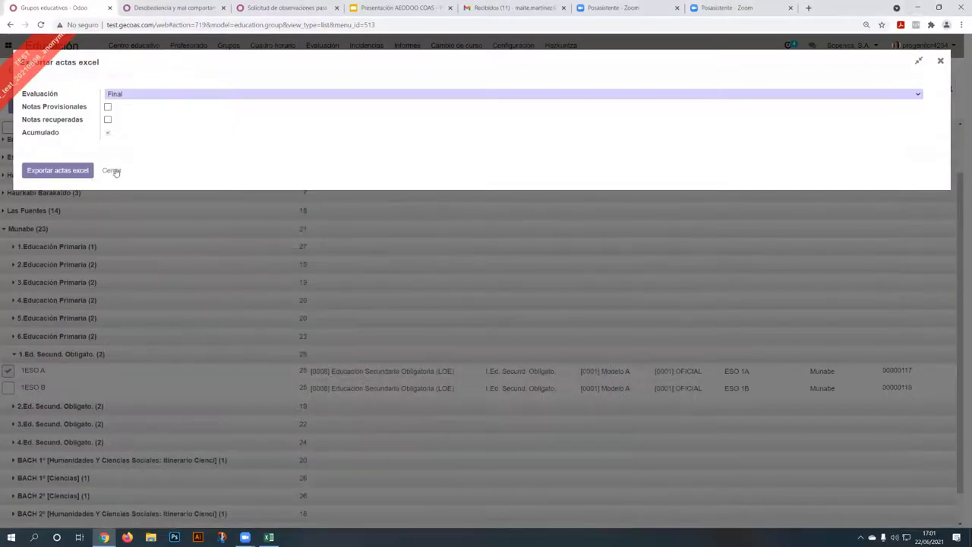
pyautogui.click(114, 169)
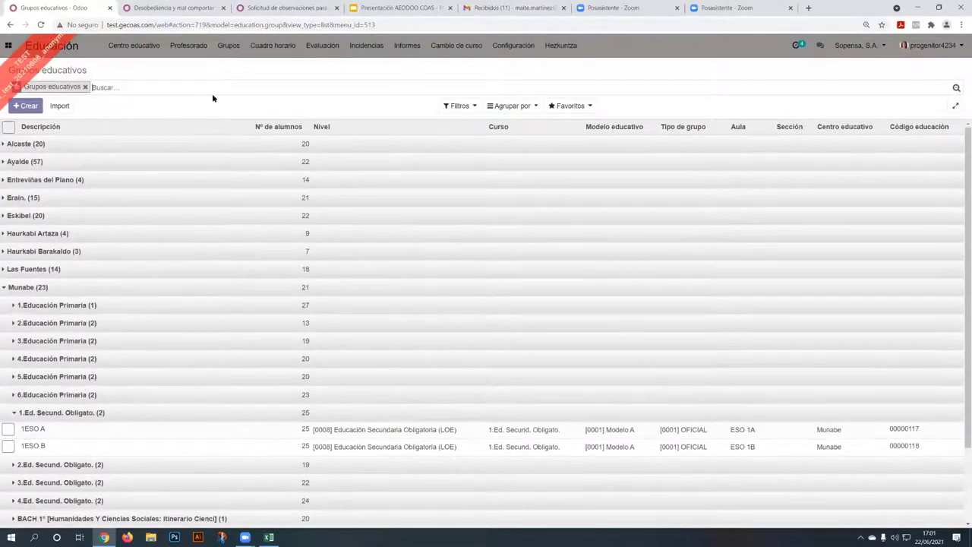
pyautogui.click(224, 50)
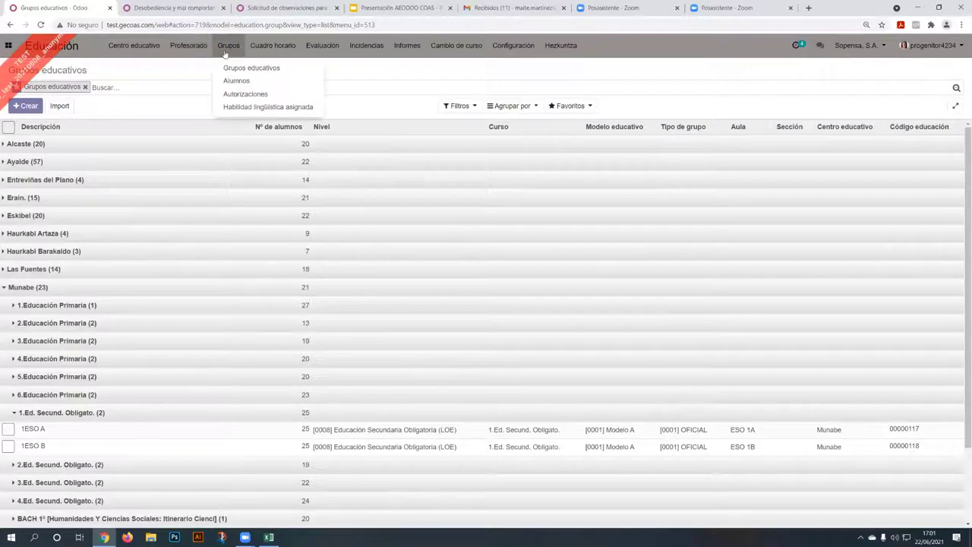
pyautogui.click(236, 81)
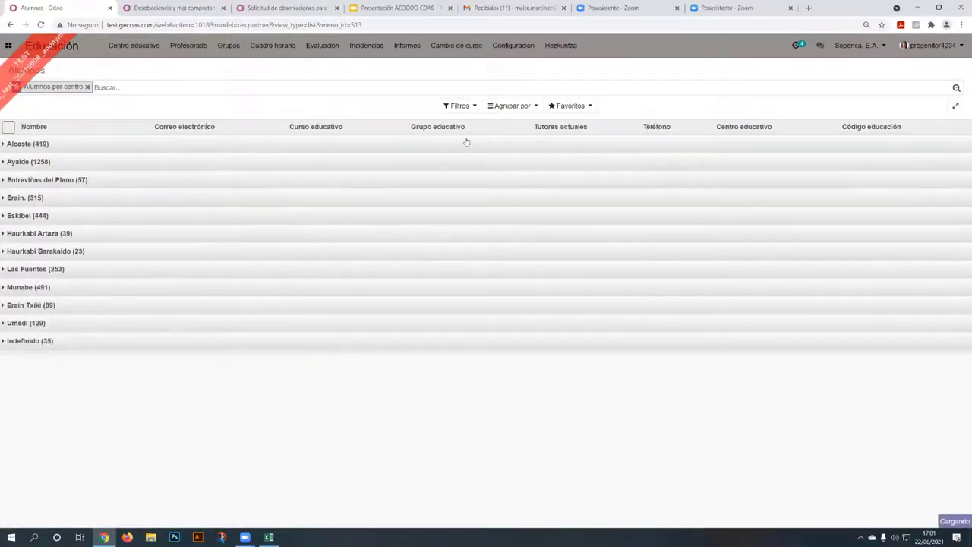
# Print the Boletín de notas [Segunda evaluación] for the first student listed under Ayalde
pyautogui.click(512, 109)
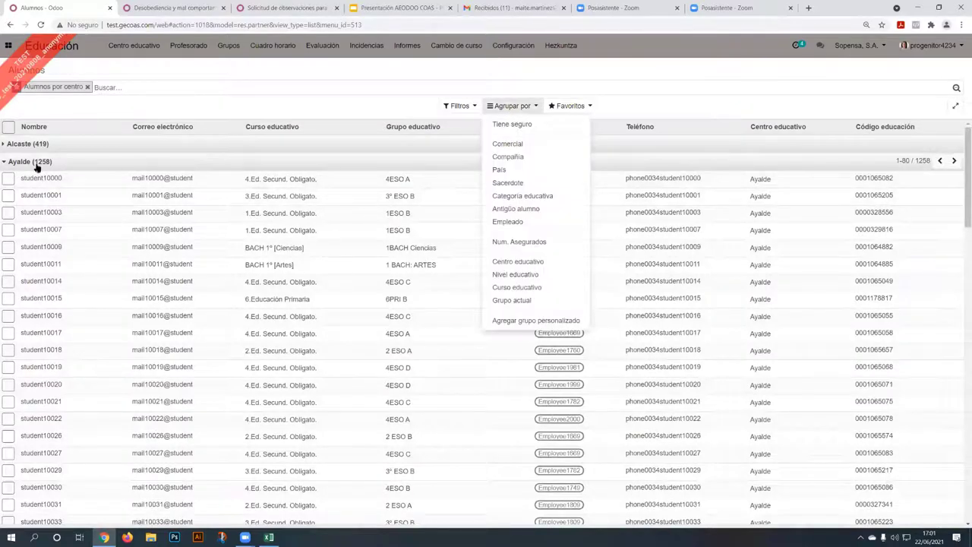
pyautogui.click(7, 178)
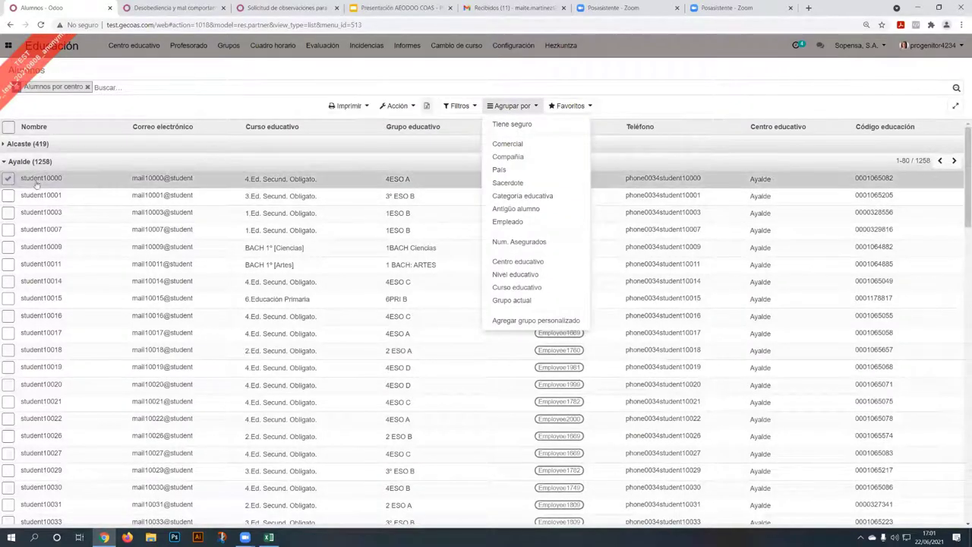
pyautogui.click(361, 107)
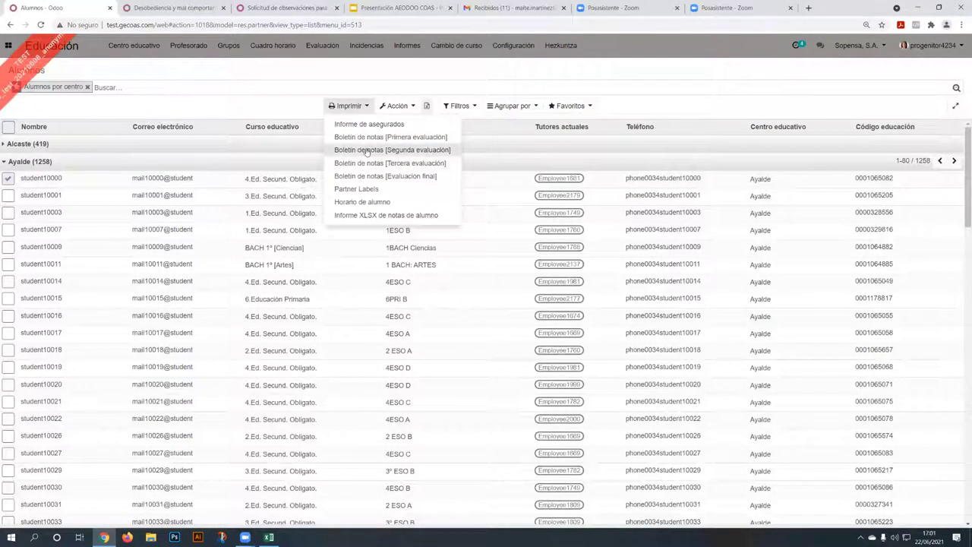
pyautogui.click(366, 150)
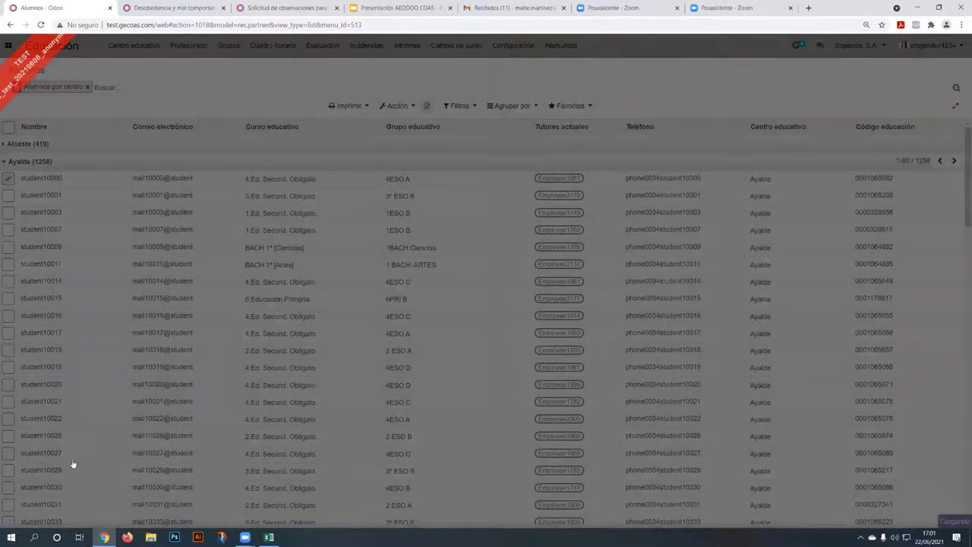
# Review both pages of the report card PDF, including the subject grades, attitude marks and the Otras Calificaciones section
pyautogui.scroll(-1, 549, 186)
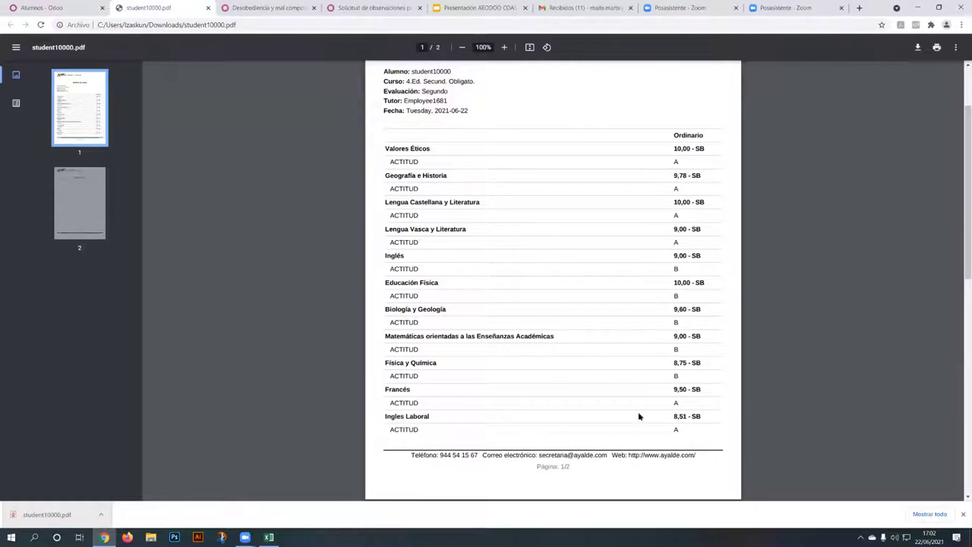
pyautogui.scroll(-1, 649, 398)
pyautogui.scroll(2, 694, 202)
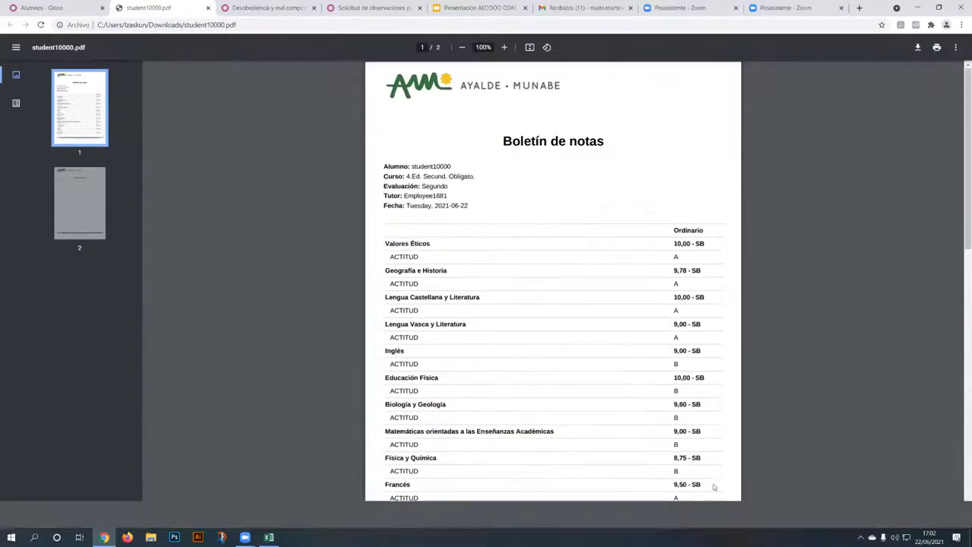
pyautogui.scroll(-5, 501, 325)
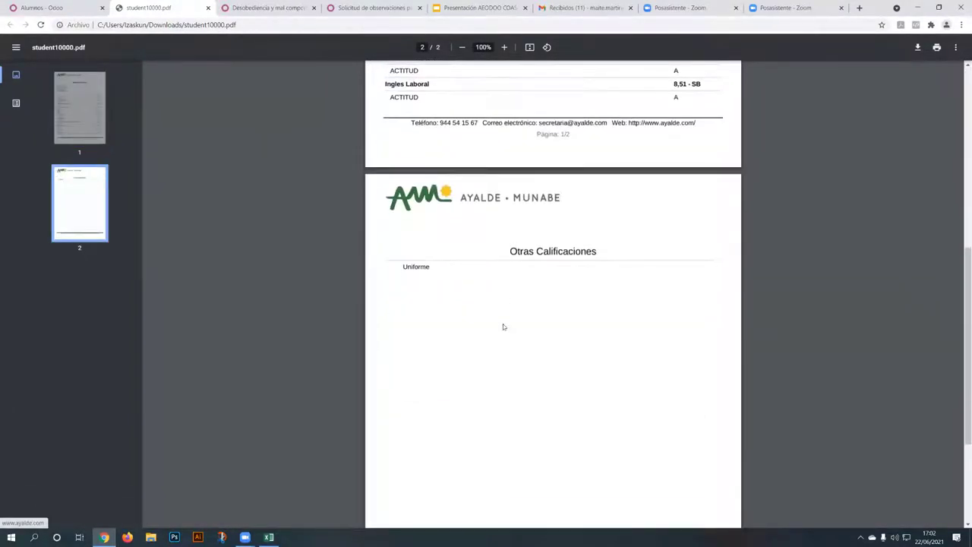
pyautogui.scroll(2, 502, 319)
pyautogui.scroll(3, 503, 311)
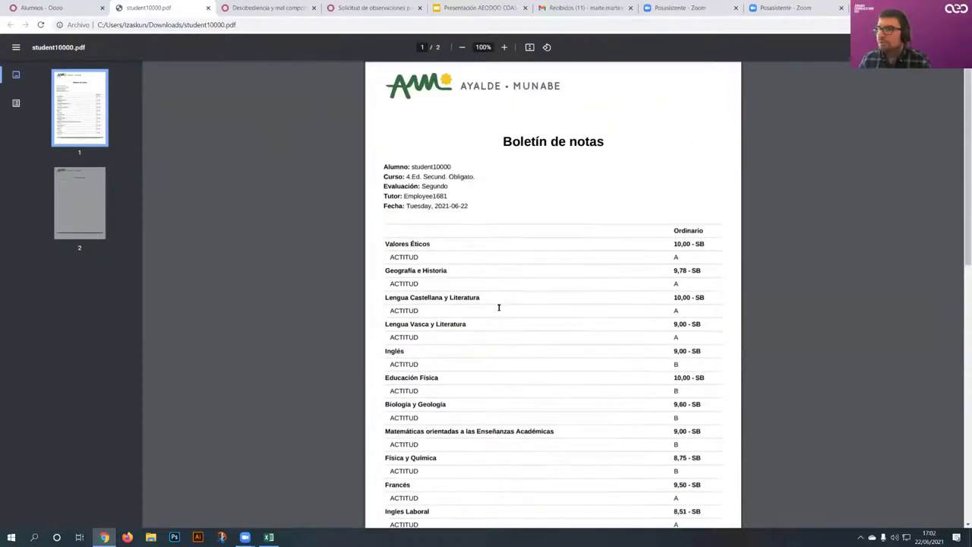
pyautogui.click(51, 7)
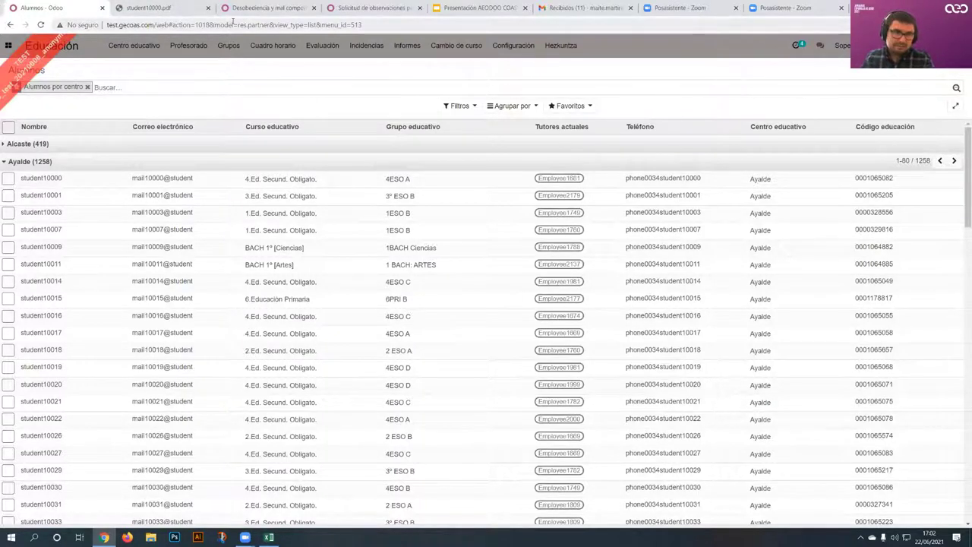
pyautogui.click(333, 8)
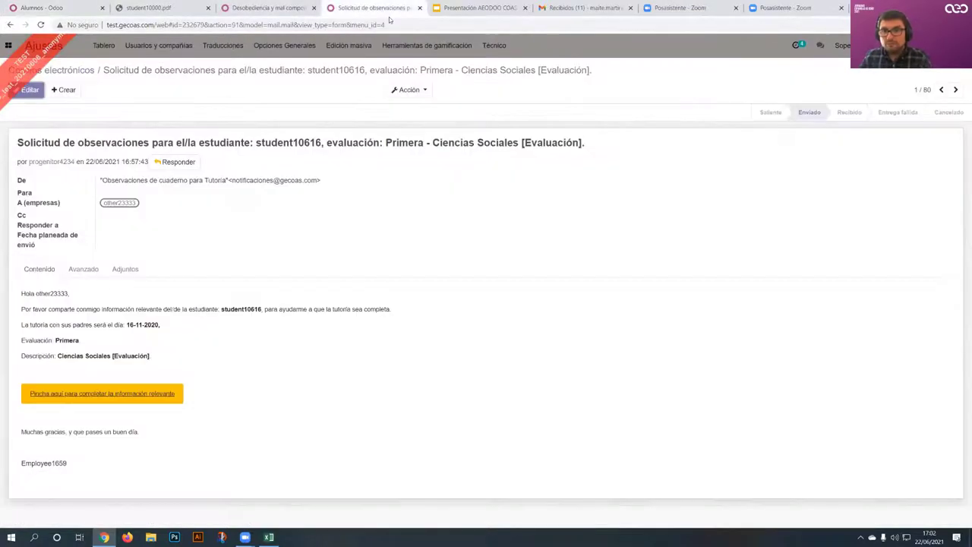
pyautogui.click(42, 10)
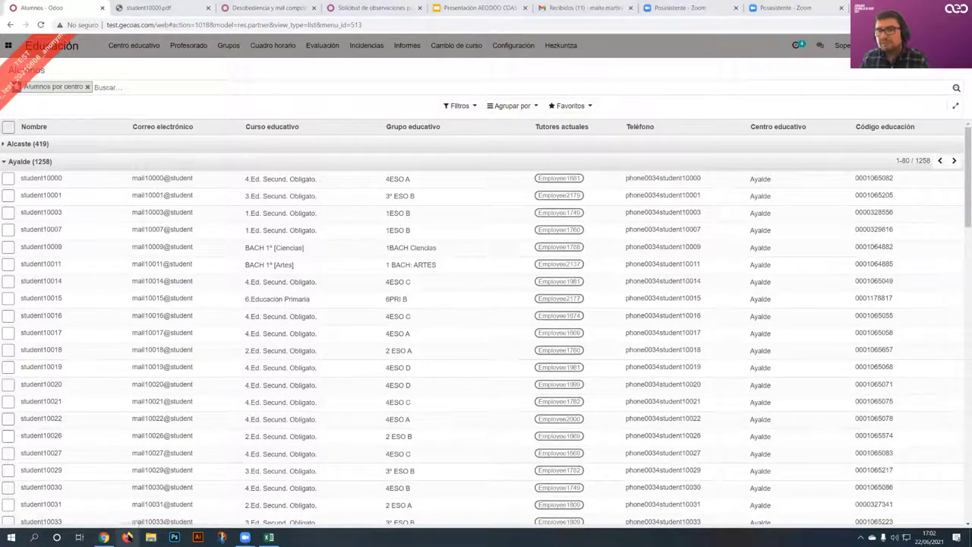
pyautogui.rightClick(127, 536)
pyautogui.click(97, 502)
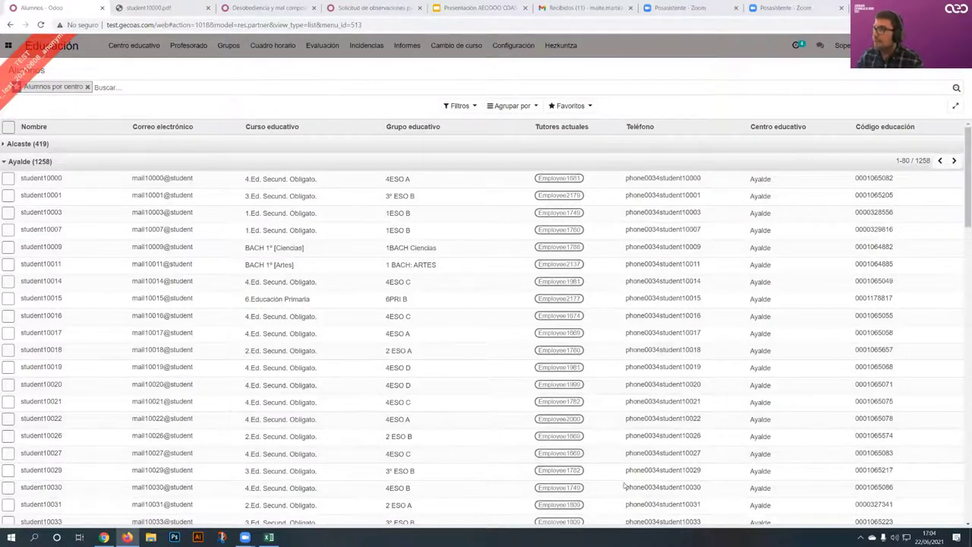
pyautogui.moveTo(270, 537)
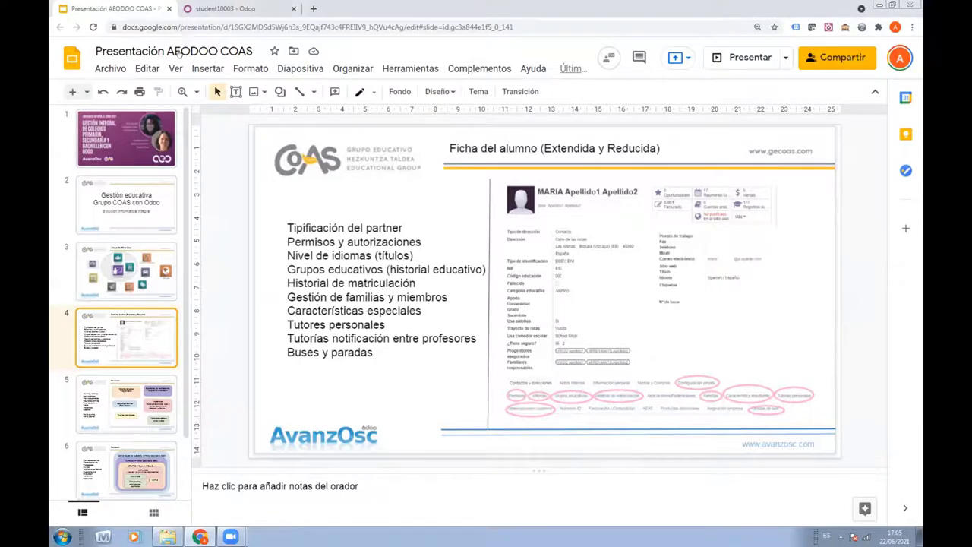
# Open Odoo's Aplicaciones module, remove the default Aplicaciones filter and show the modules as a list
pyautogui.click(192, 11)
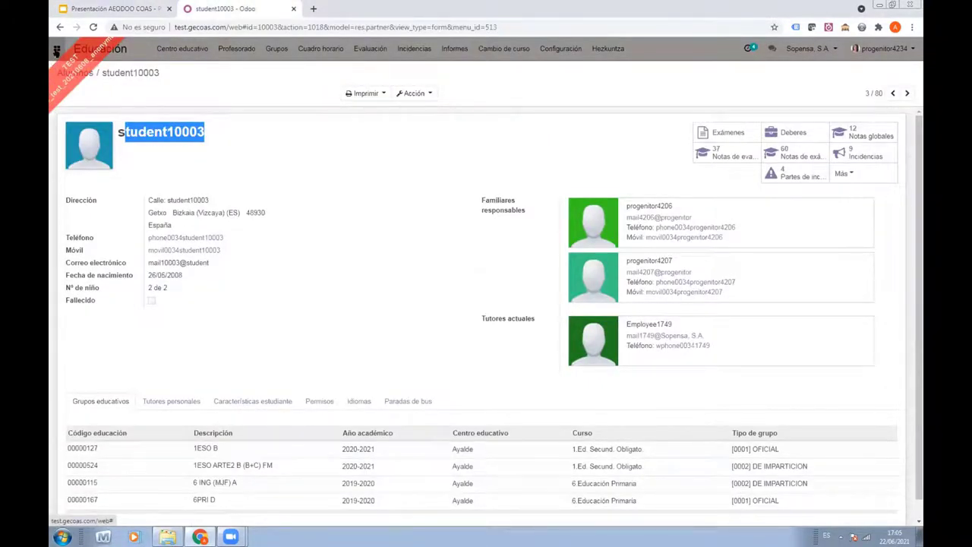
pyautogui.click(56, 50)
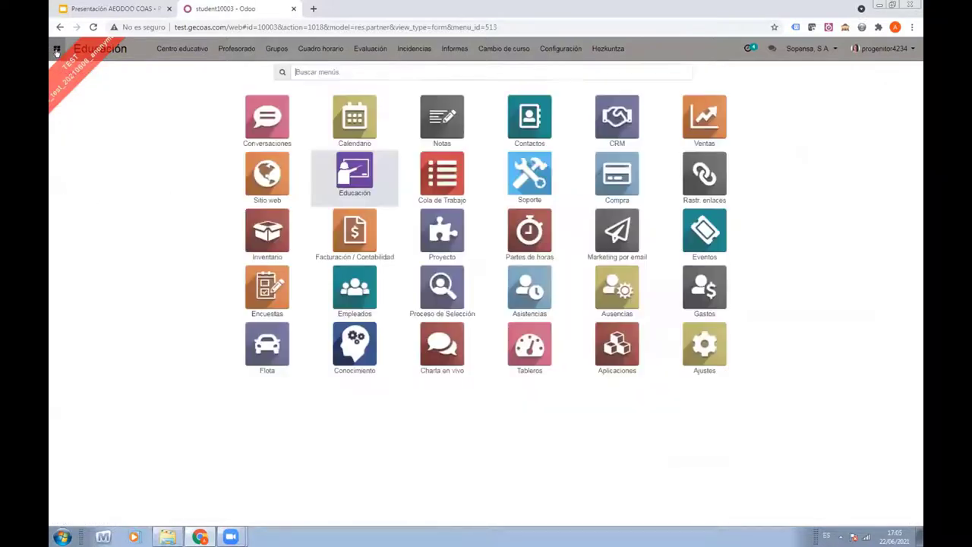
pyautogui.click(616, 346)
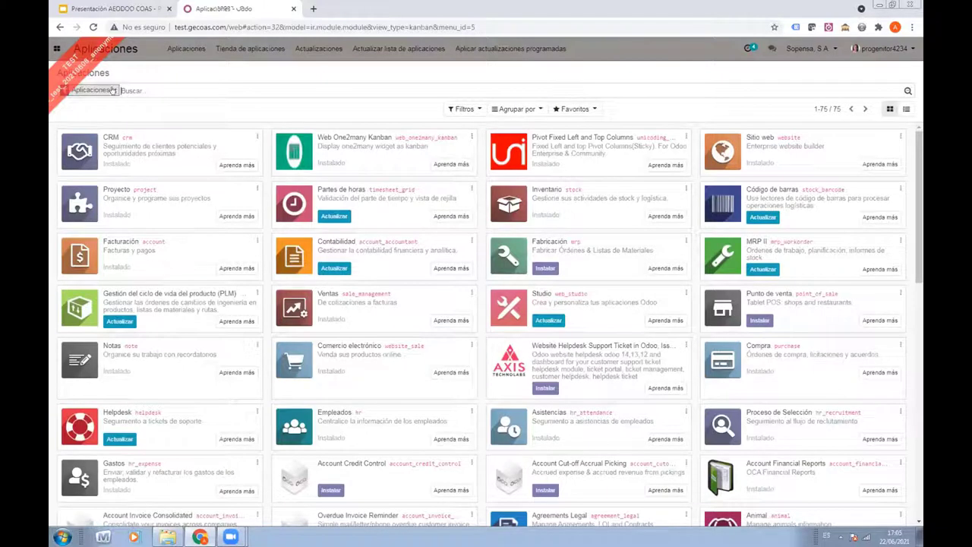
pyautogui.click(115, 90)
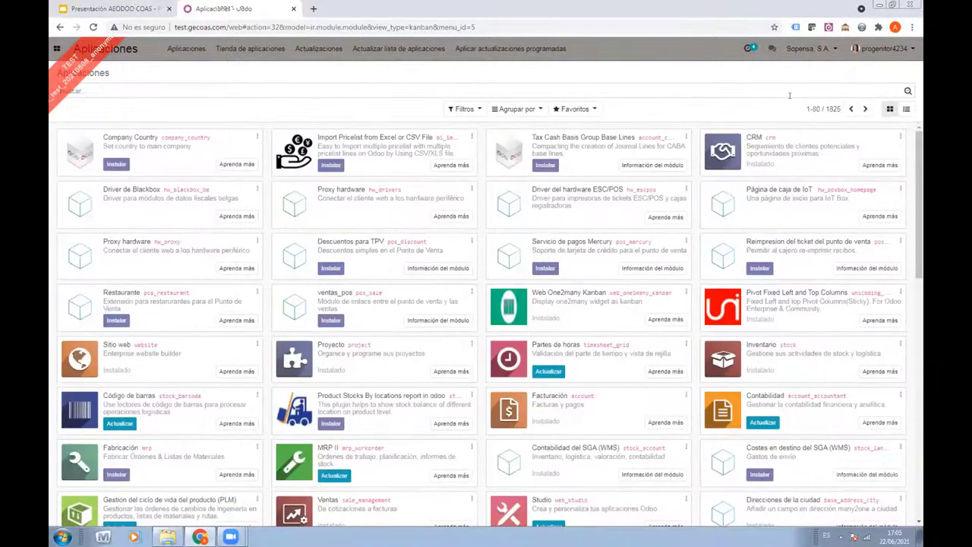
pyautogui.click(903, 110)
# Filter the modules by Instalado and set the displayed record range to 1-284
pyautogui.click(462, 108)
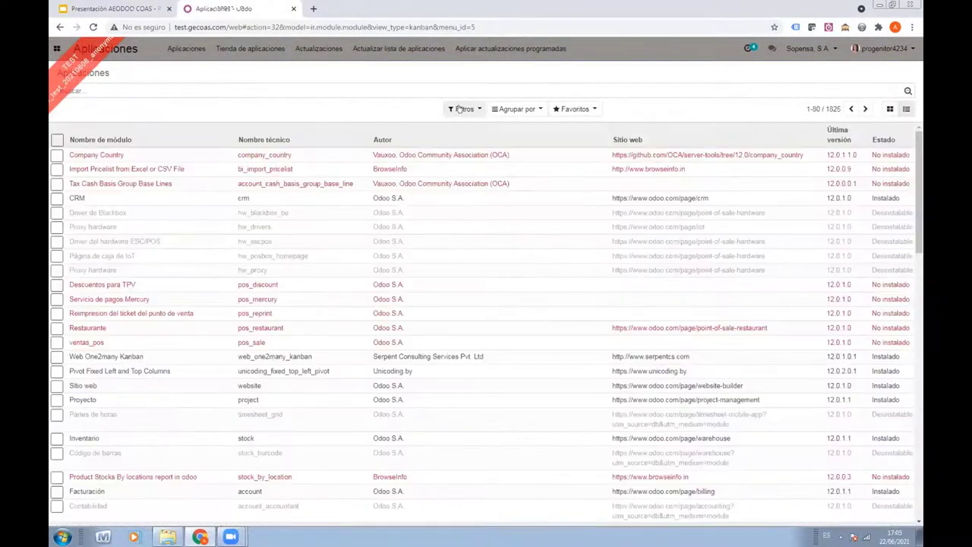
pyautogui.click(466, 161)
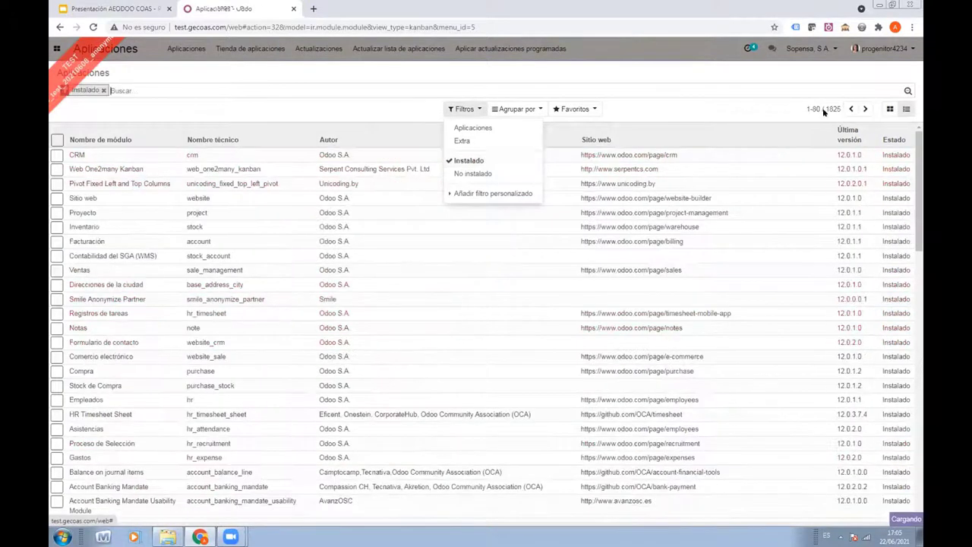
pyautogui.click(813, 108)
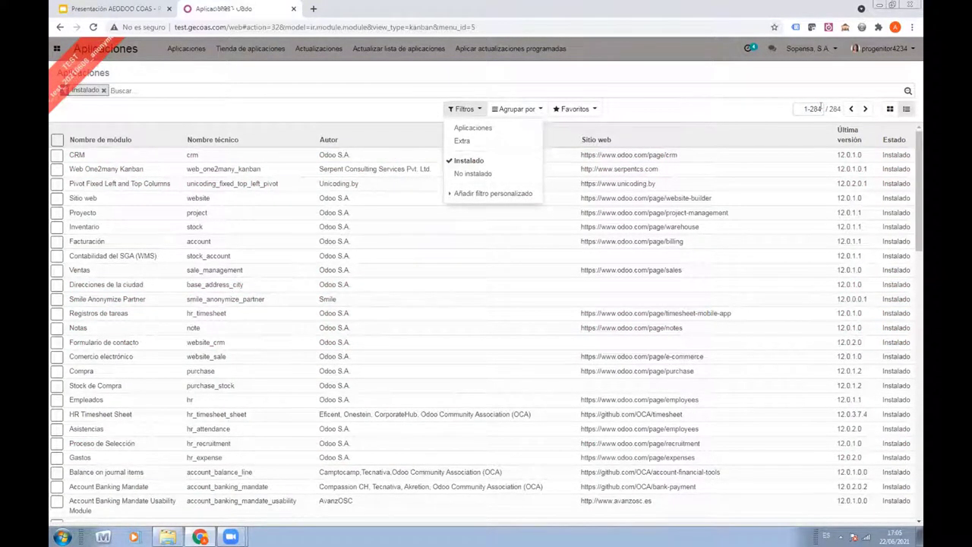
pyautogui.press('Return')
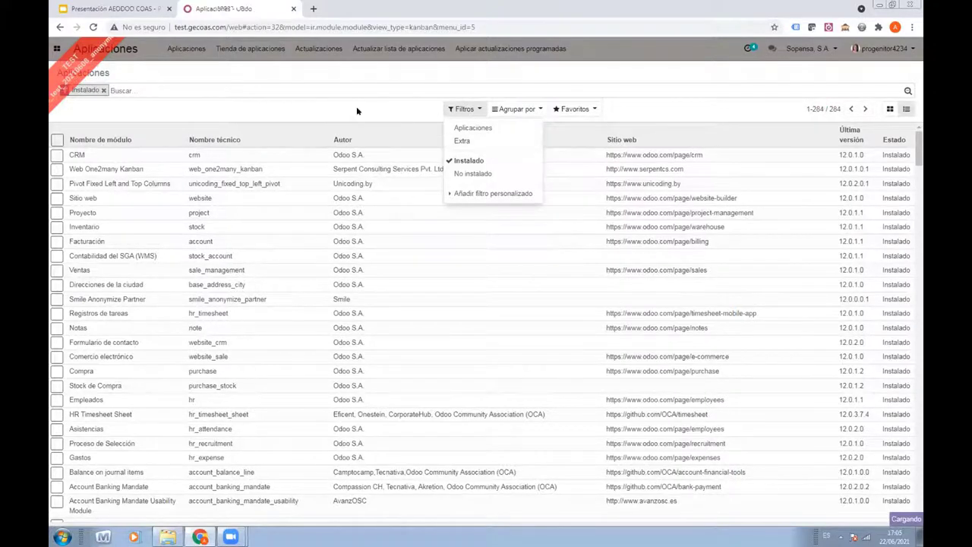
pyautogui.click(357, 107)
# Group the installed modules by Autor and expand the AvanzOSC group of 67 modules
pyautogui.click(516, 108)
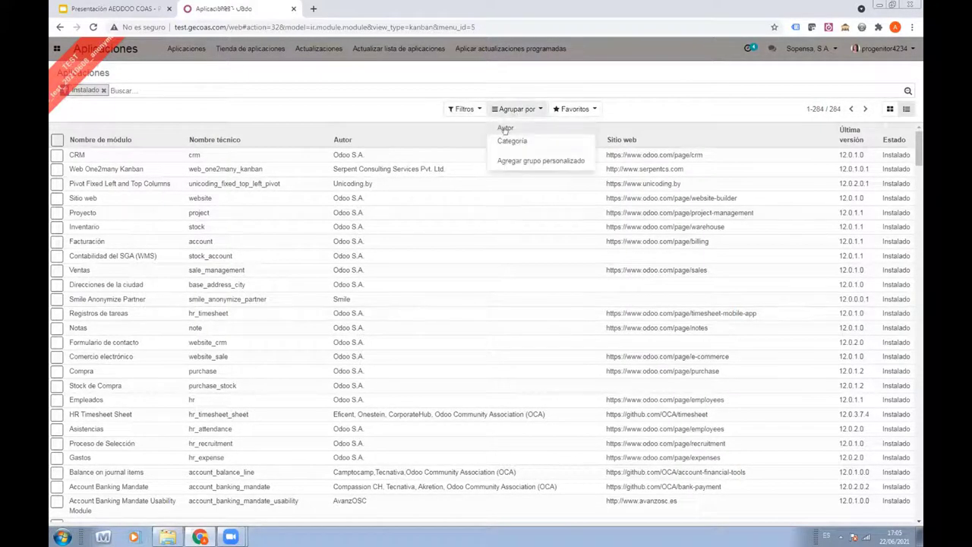
pyautogui.click(506, 127)
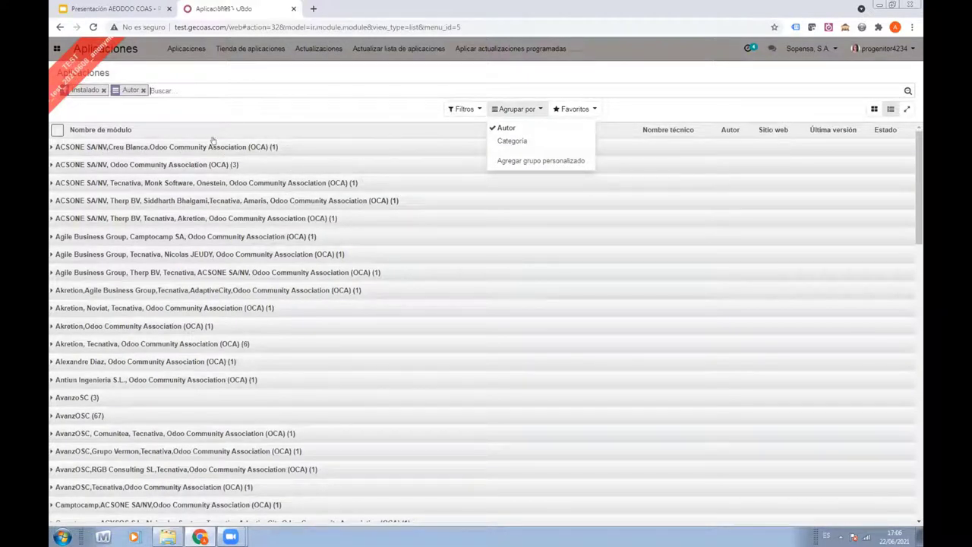
pyautogui.scroll(-2, 200, 248)
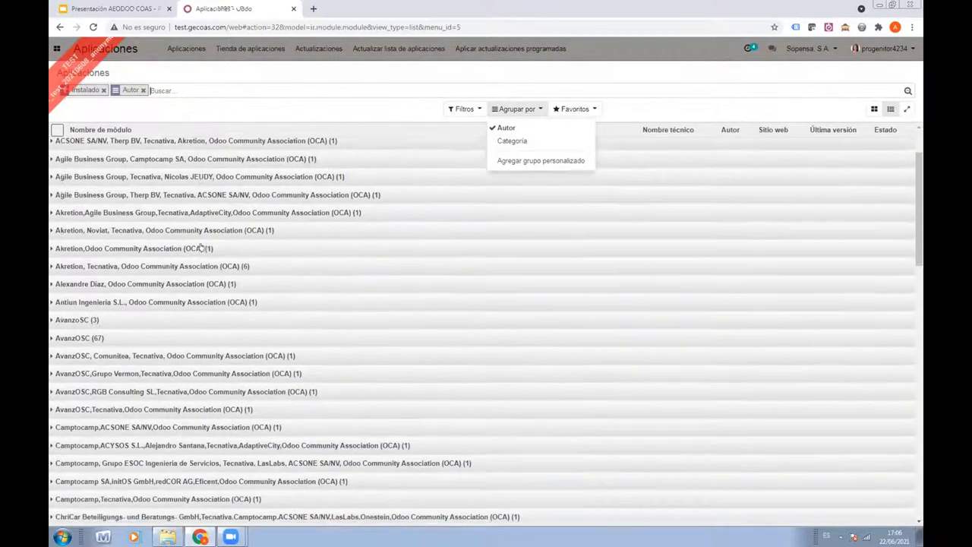
pyautogui.scroll(-1, 199, 248)
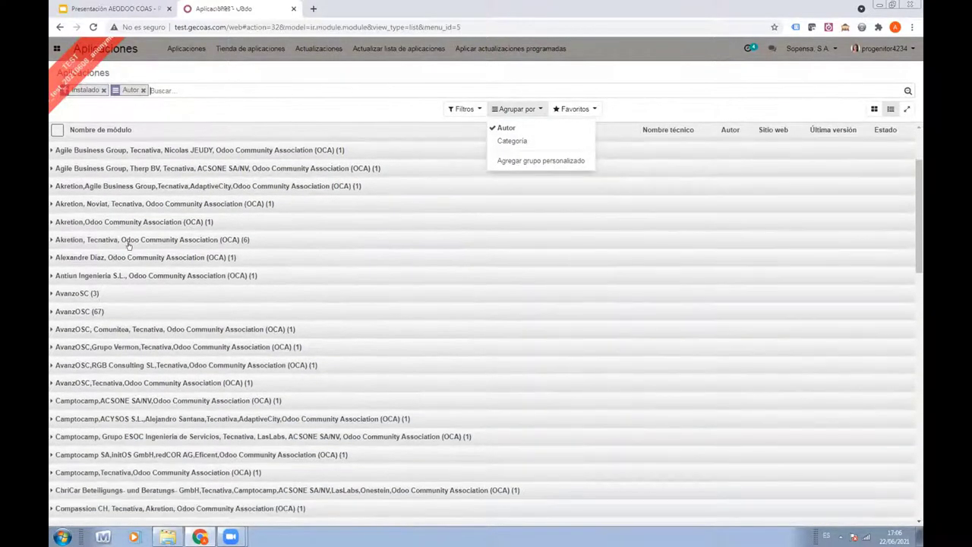
pyautogui.click(58, 311)
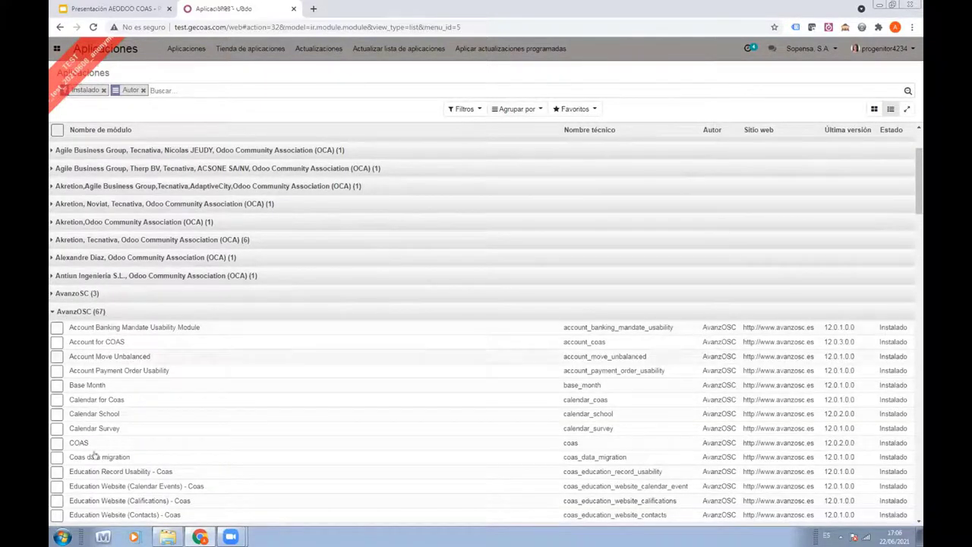
# Look through the whole expanded AvanzOSC group, from the account modules to Survey Usability, including the fleet route, HR and issue modules
pyautogui.scroll(-3, 306, 407)
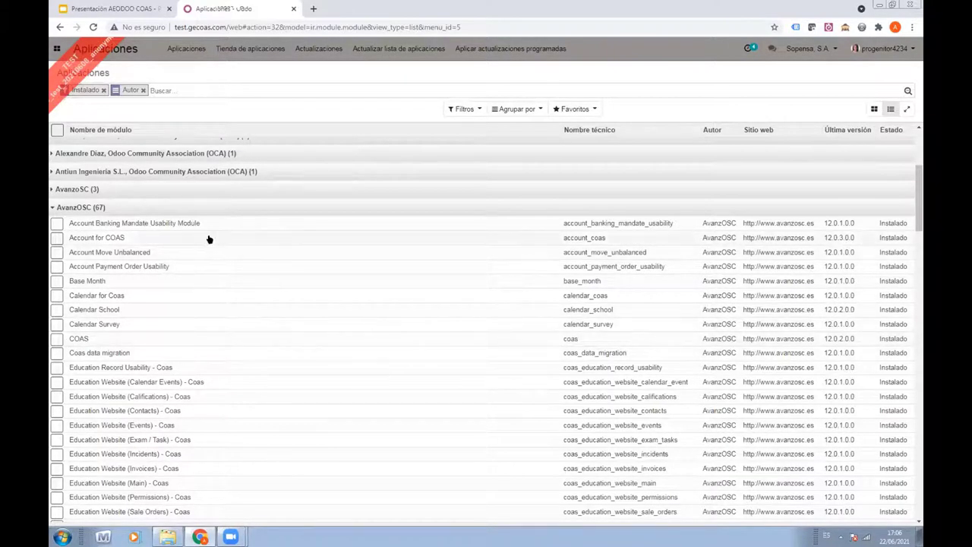
pyautogui.scroll(-3, 150, 346)
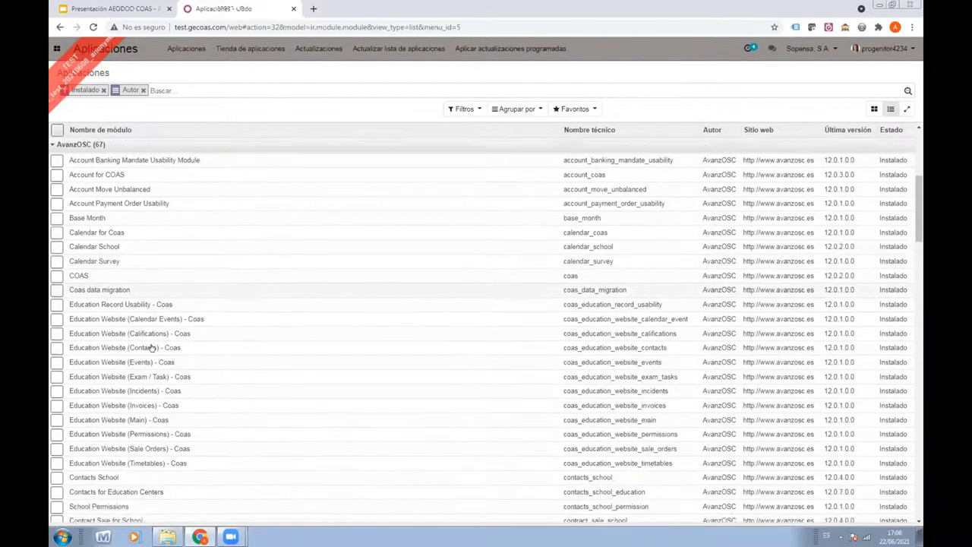
pyautogui.scroll(-3, 150, 347)
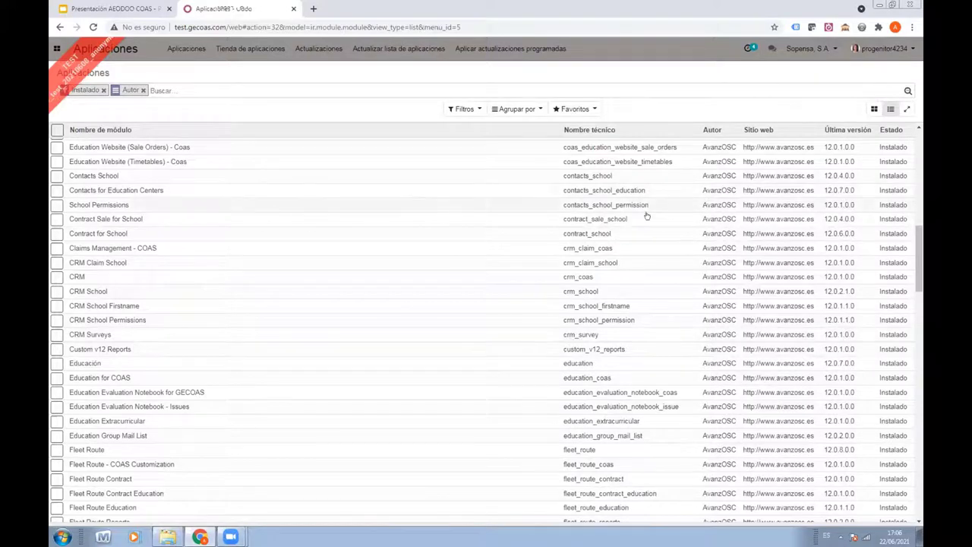
pyautogui.scroll(-6, 568, 249)
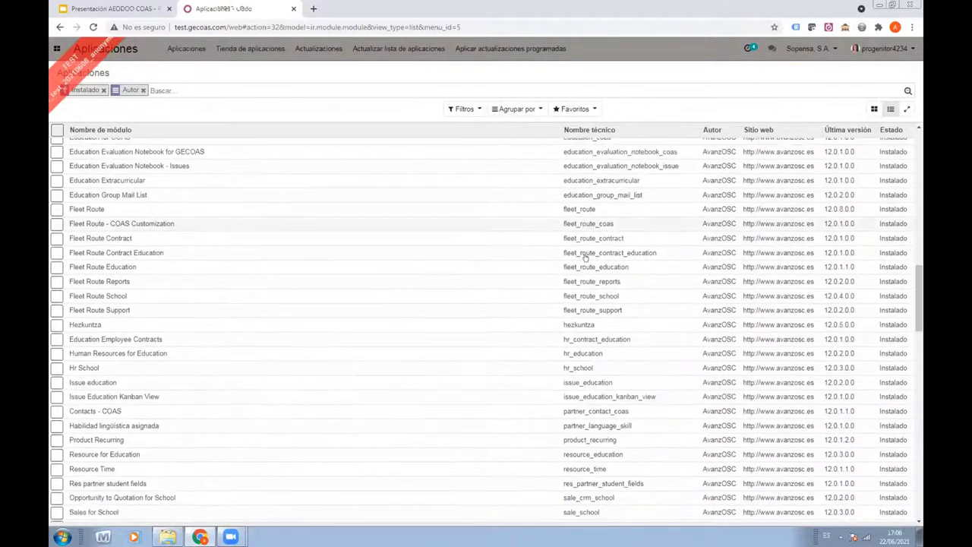
pyautogui.scroll(-2, 584, 257)
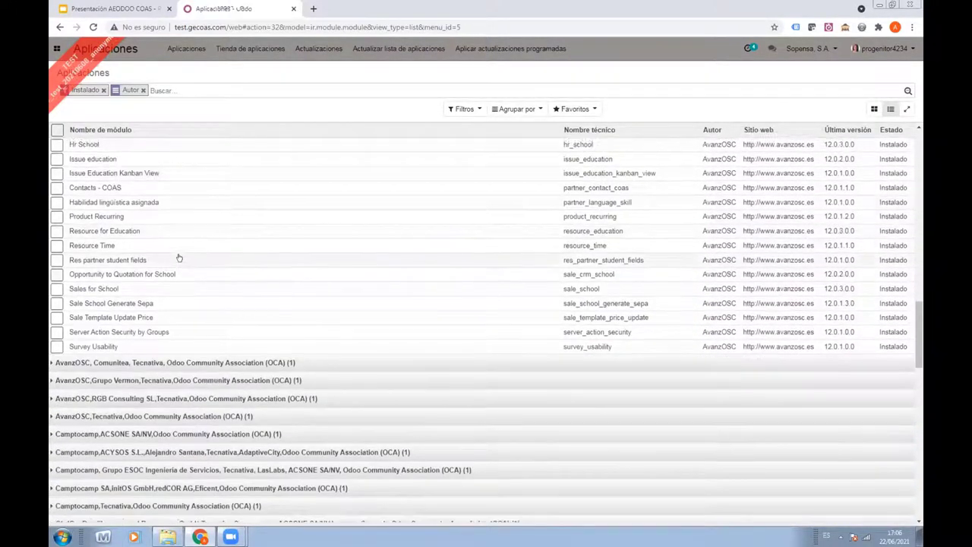
pyautogui.scroll(2, 569, 220)
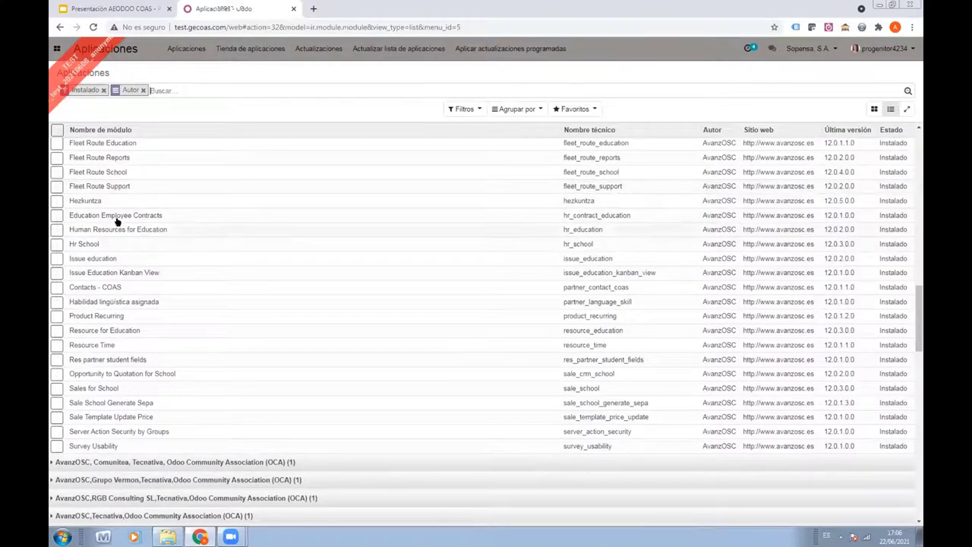
pyautogui.scroll(-1, 486, 323)
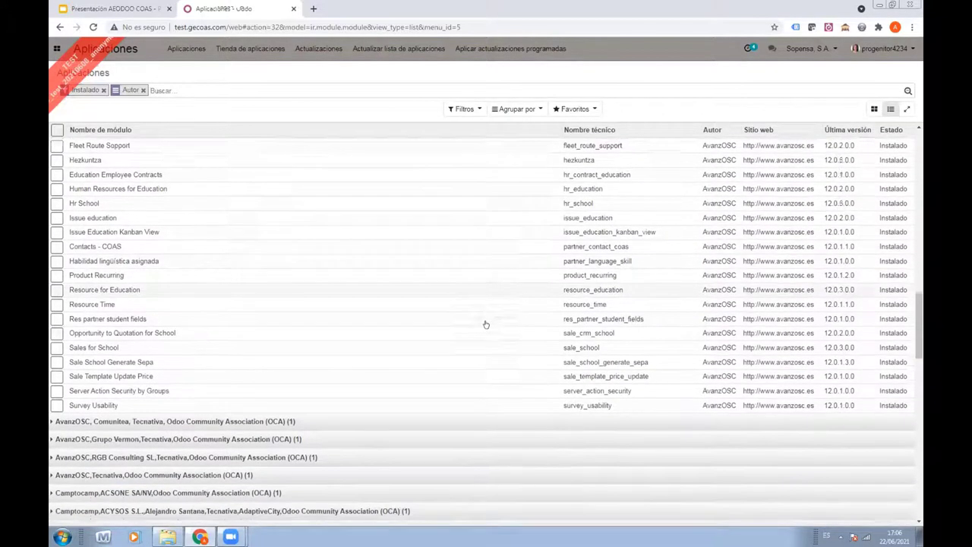
pyautogui.scroll(1, 561, 339)
pyautogui.scroll(5, 561, 339)
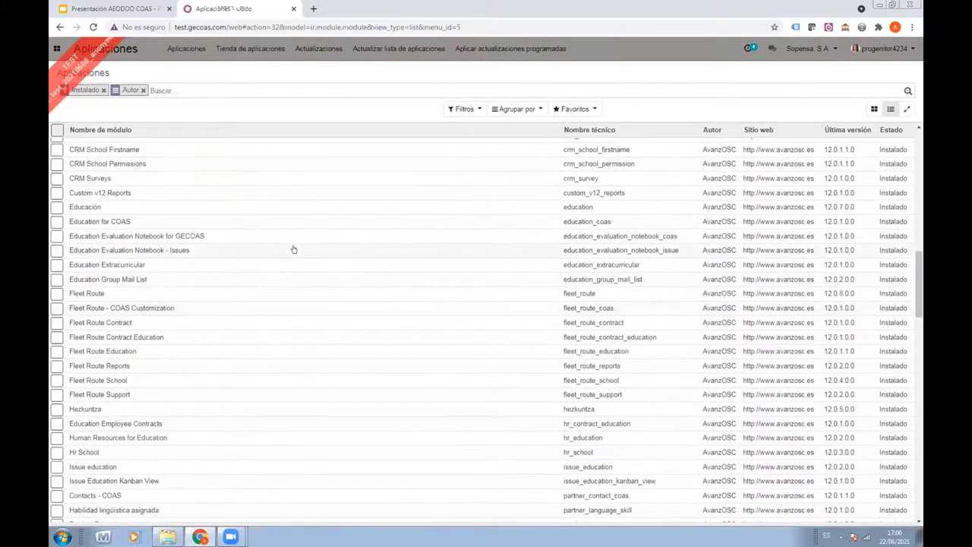
pyautogui.scroll(-1, 254, 253)
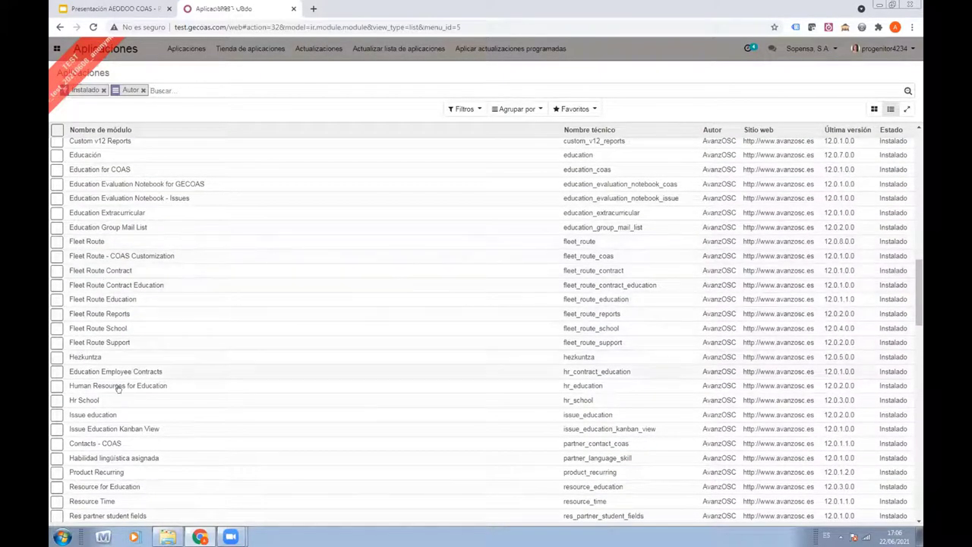
pyautogui.scroll(3, 225, 330)
pyautogui.scroll(8, 227, 330)
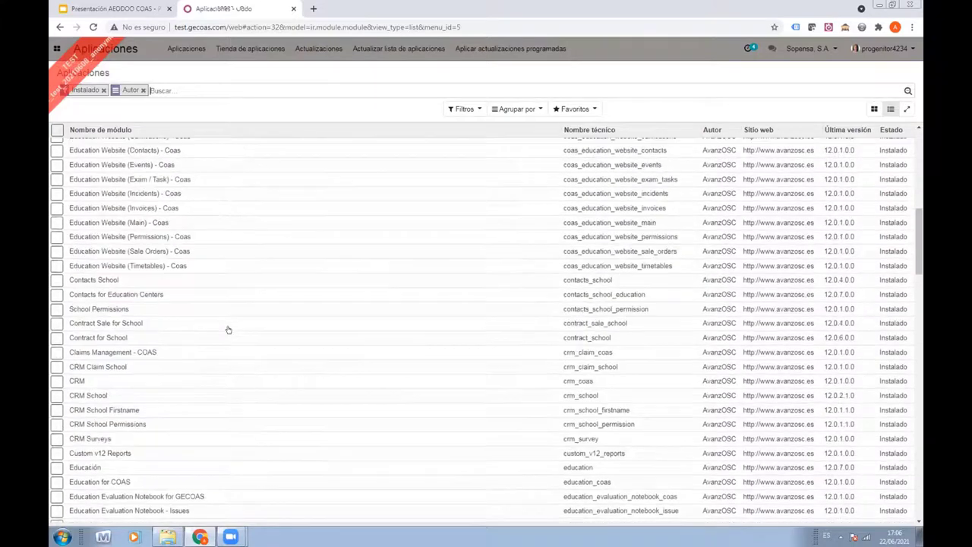
pyautogui.scroll(6, 236, 331)
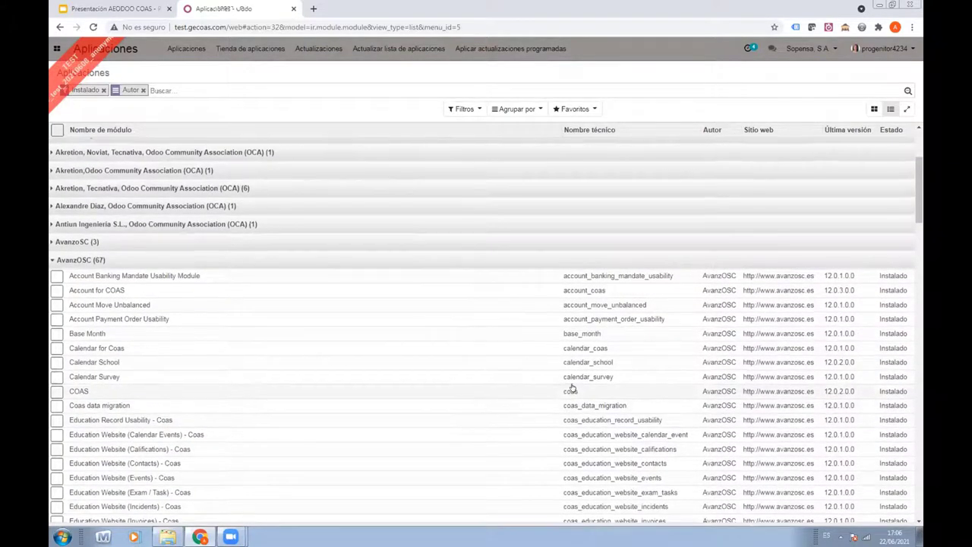
pyautogui.scroll(3, 592, 391)
# Examine the technical names of the AvanzOSC education website, contacts, contract and CRM modules
pyautogui.scroll(-3, 572, 398)
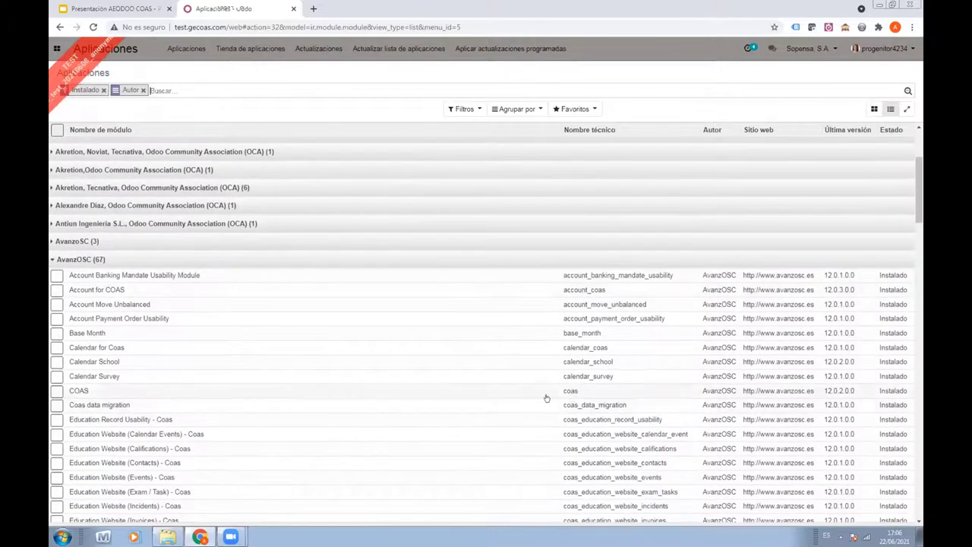
pyautogui.scroll(-3, 574, 404)
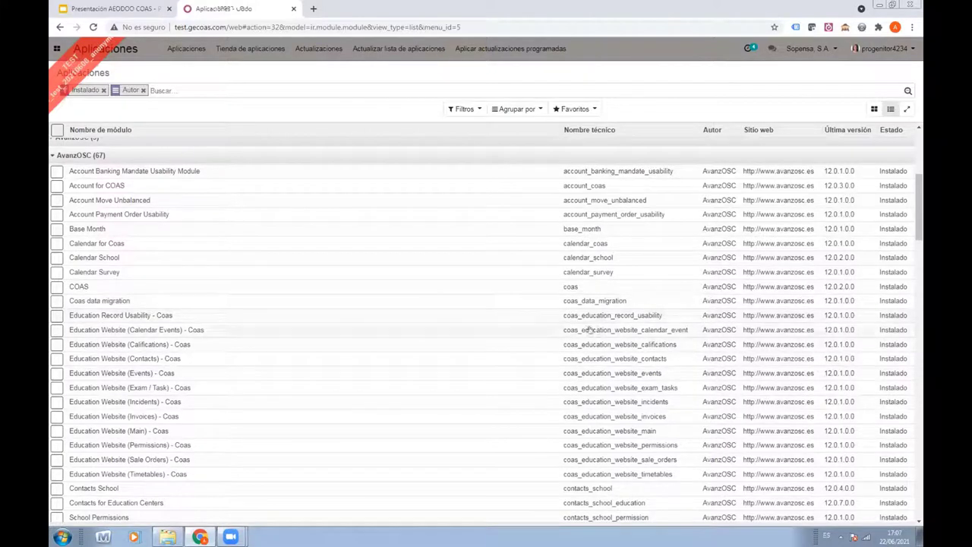
pyautogui.scroll(-3, 576, 455)
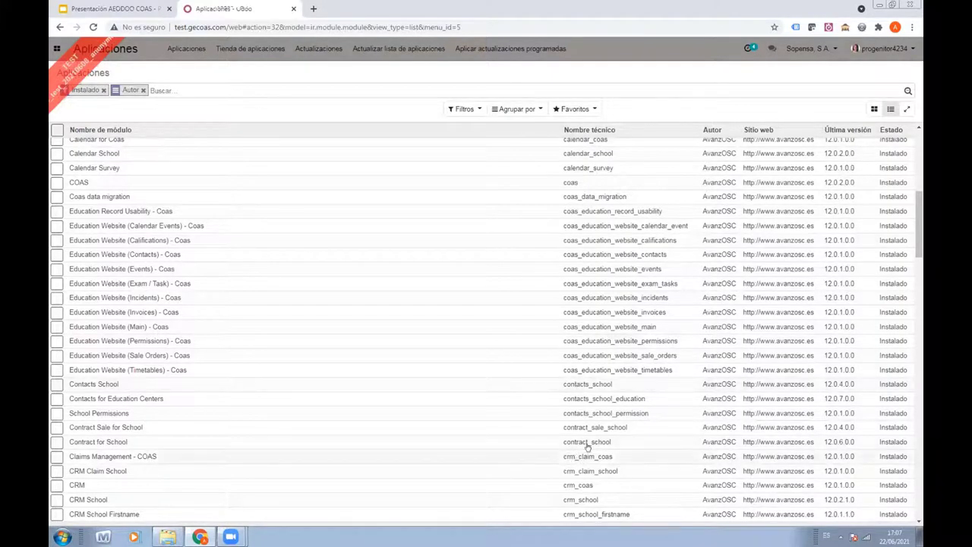
pyautogui.scroll(-3, 586, 447)
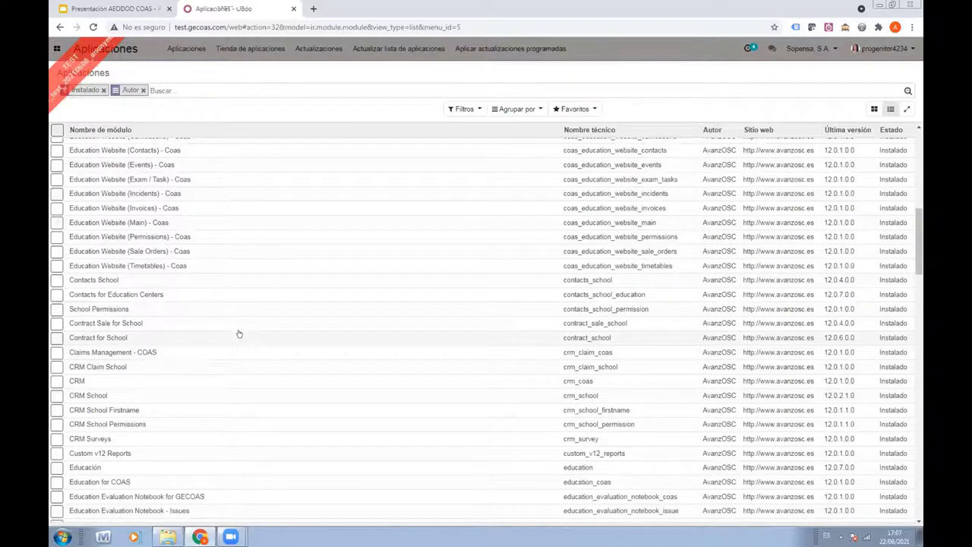
pyautogui.scroll(1, 220, 373)
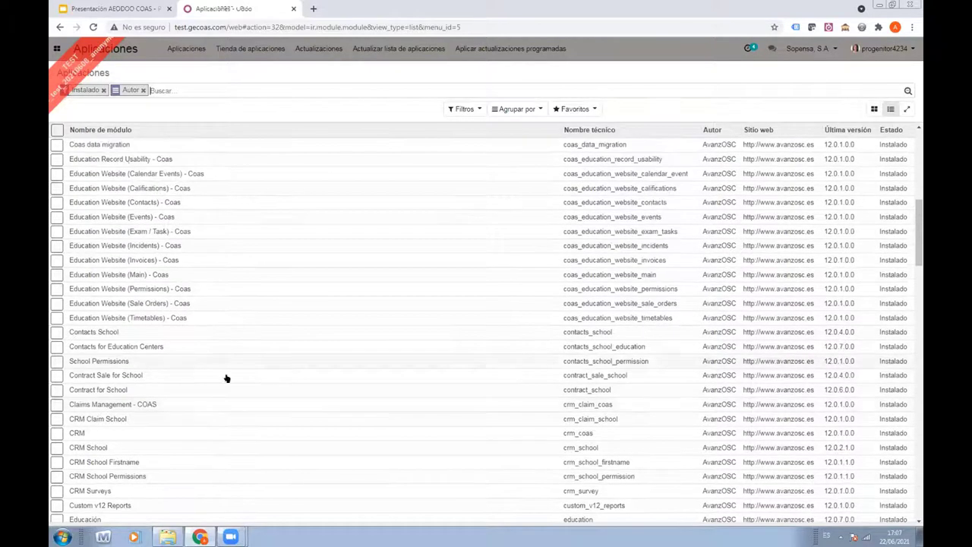
# Collapse the AvanzOSC group and expand the AvanzOSC/Comunitea/Tecnativa and AvanzOSC/Grupo Vermon/Tecnativa author groups to view their modules
pyautogui.scroll(2, 466, 338)
pyautogui.scroll(5, 469, 340)
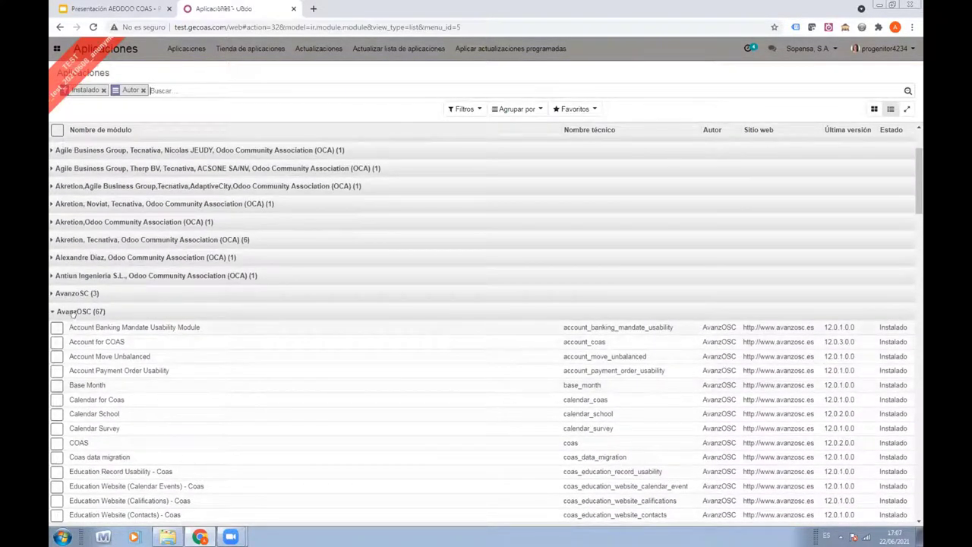
pyautogui.click(77, 312)
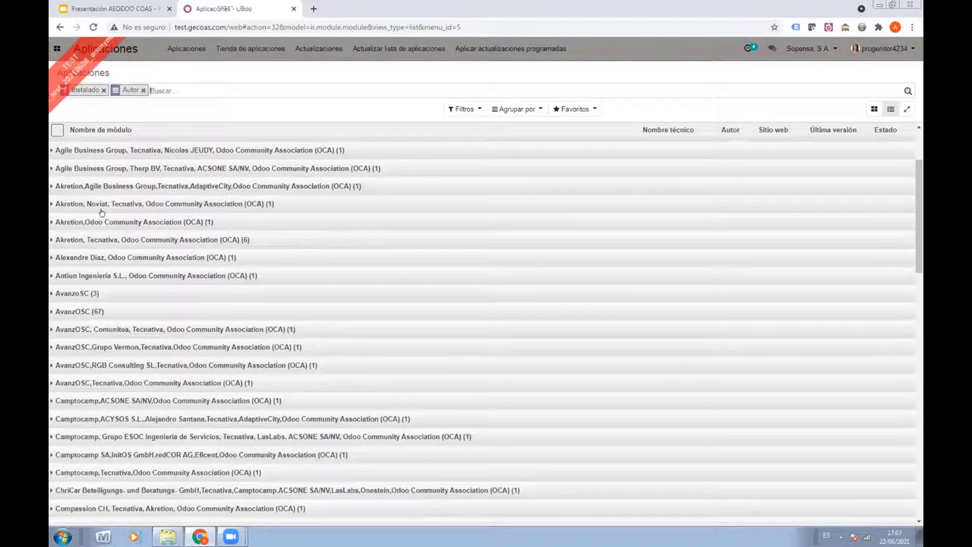
pyautogui.click(118, 329)
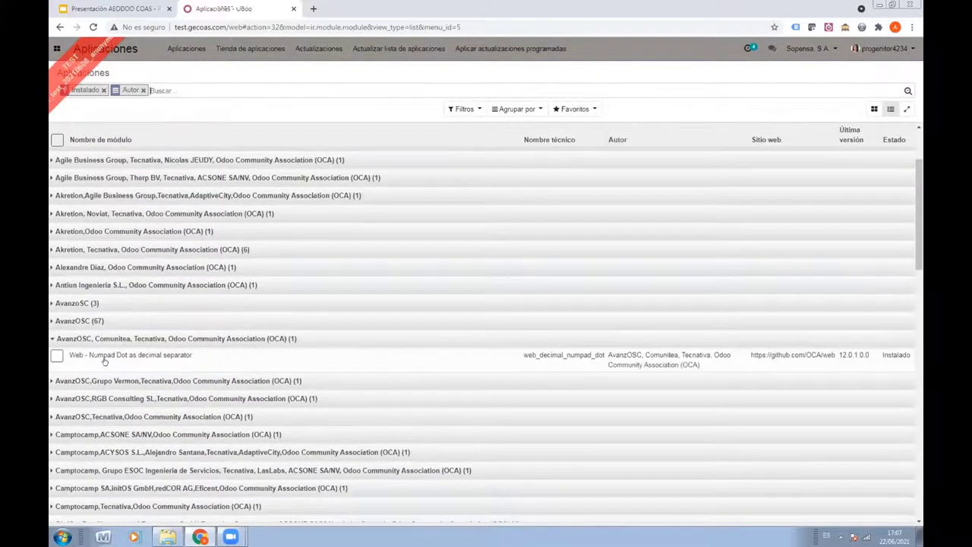
pyautogui.click(107, 381)
pyautogui.scroll(-3, 147, 369)
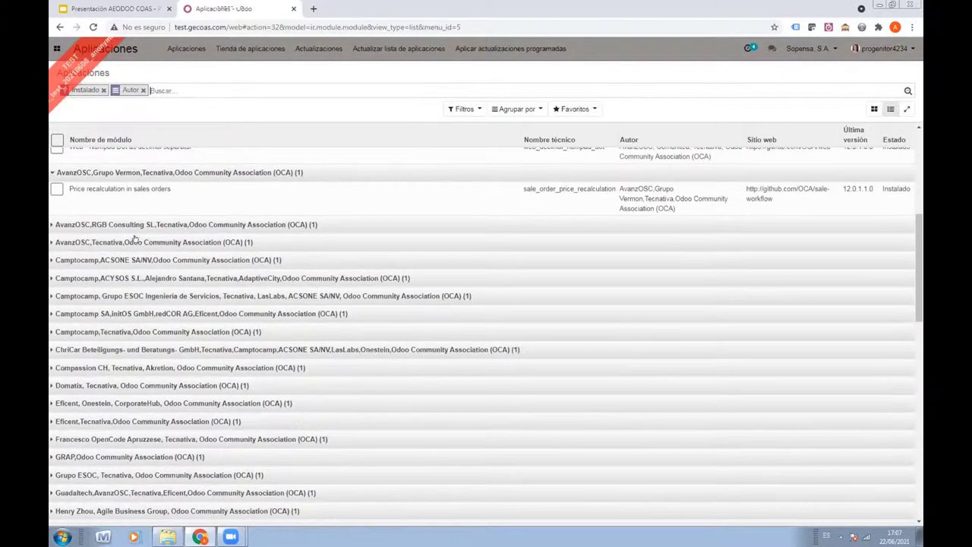
pyautogui.scroll(5, 389, 233)
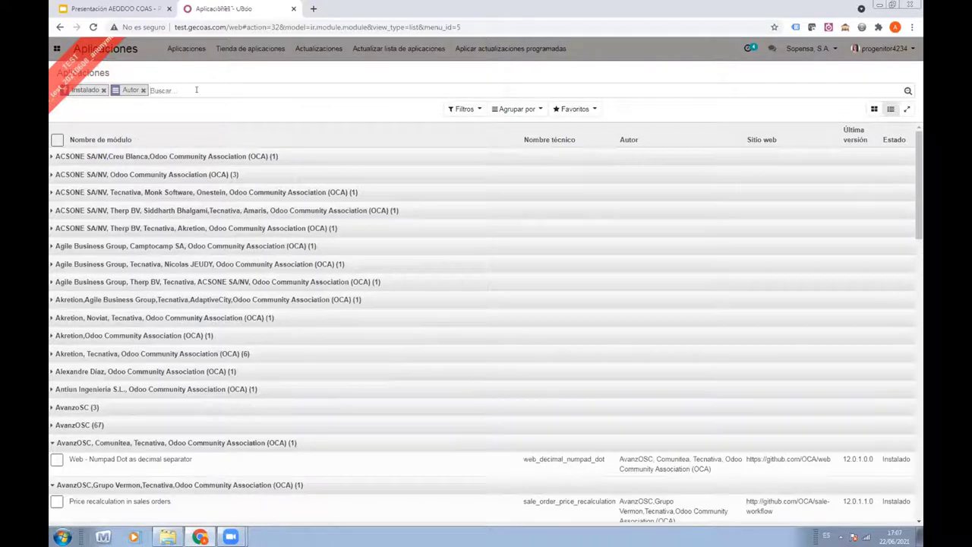
# Remove the Autor grouping and sort the installed modules by Autor in ascending order
pyautogui.click(142, 90)
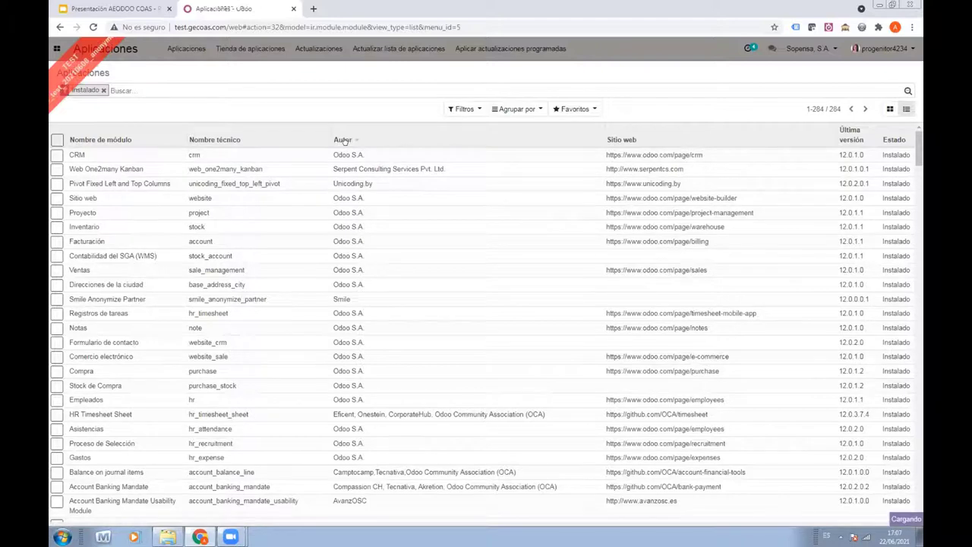
pyautogui.click(344, 140)
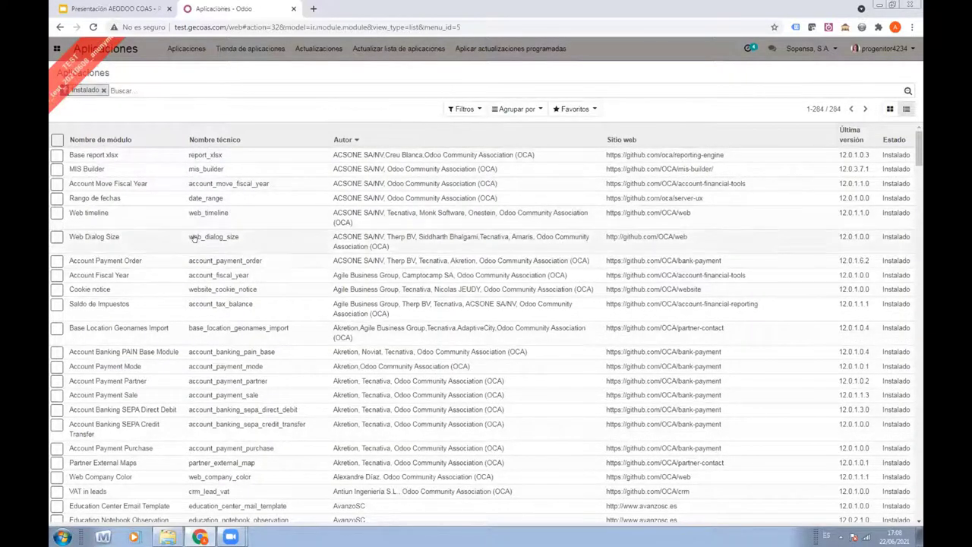
# Review the installed modules in author order, from ACSONE and AvanzOSC through the OCA and Odoo S.A. modules to the Spanish Localization Team
pyautogui.scroll(-2, 221, 342)
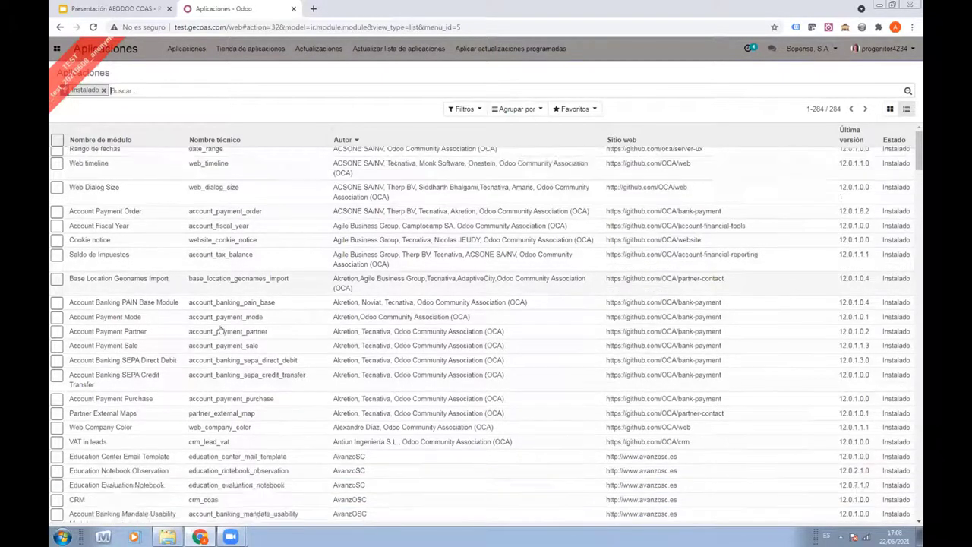
pyautogui.scroll(-3, 263, 258)
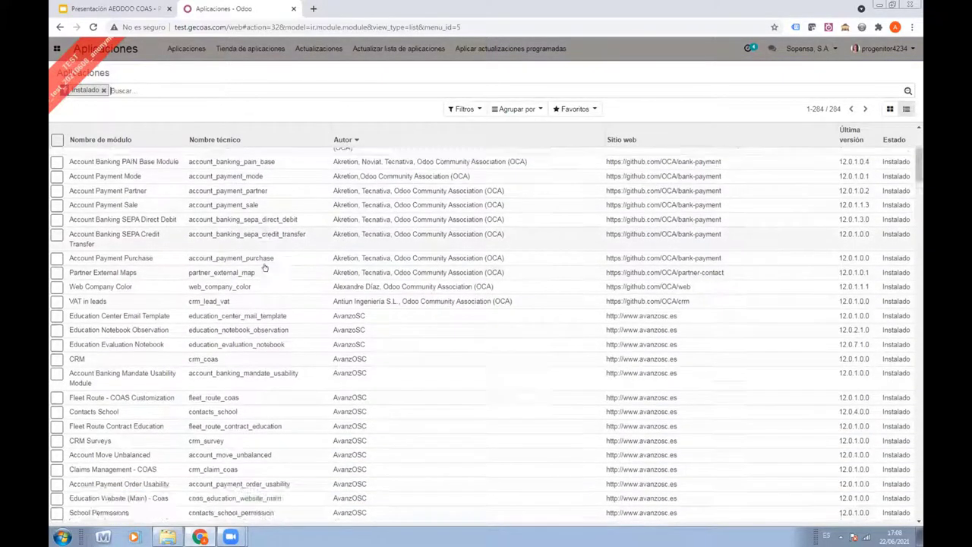
pyautogui.scroll(2, 258, 243)
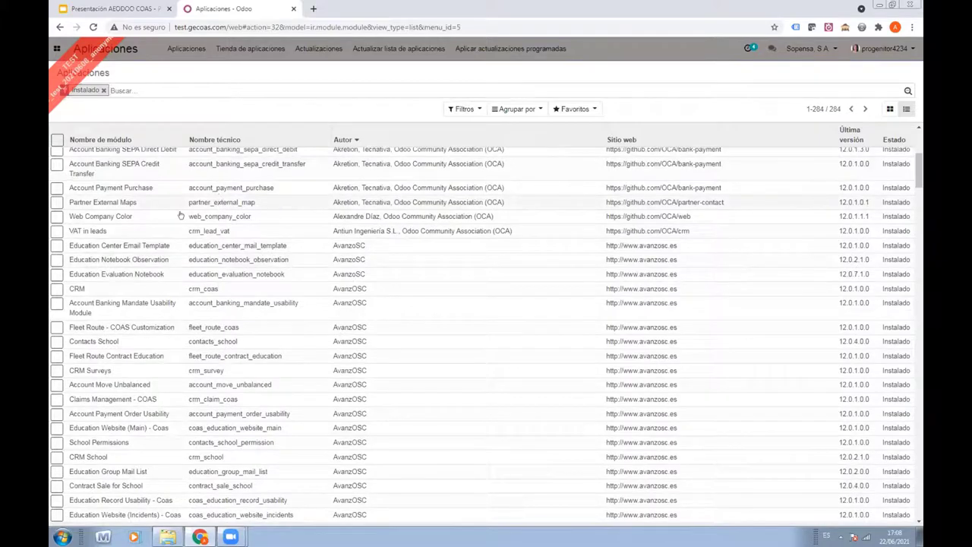
pyautogui.scroll(-10, 187, 290)
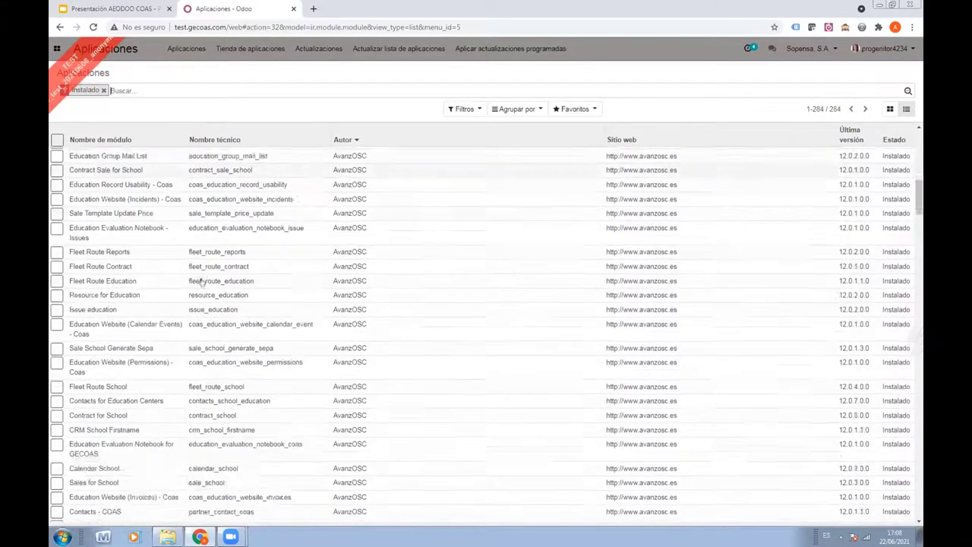
pyautogui.scroll(-15, 201, 282)
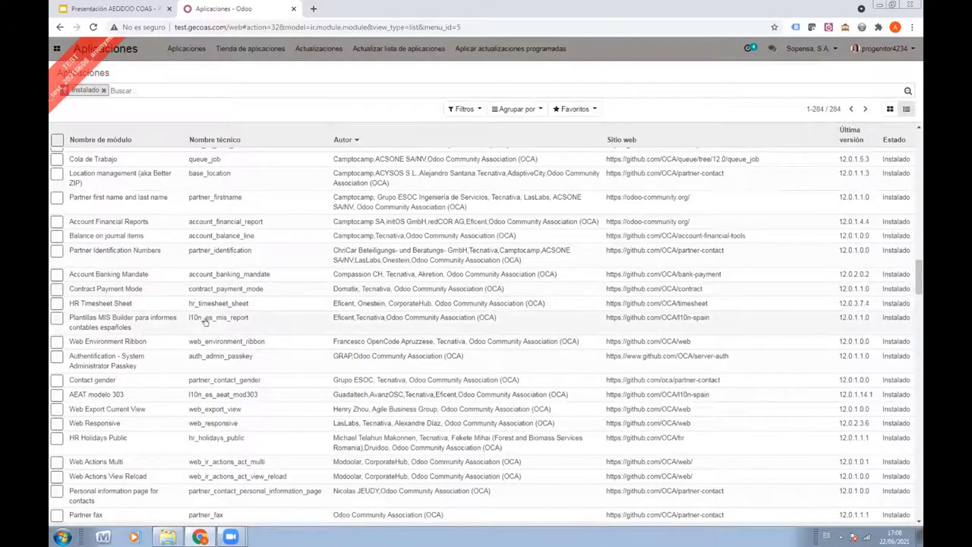
pyautogui.scroll(-4, 213, 311)
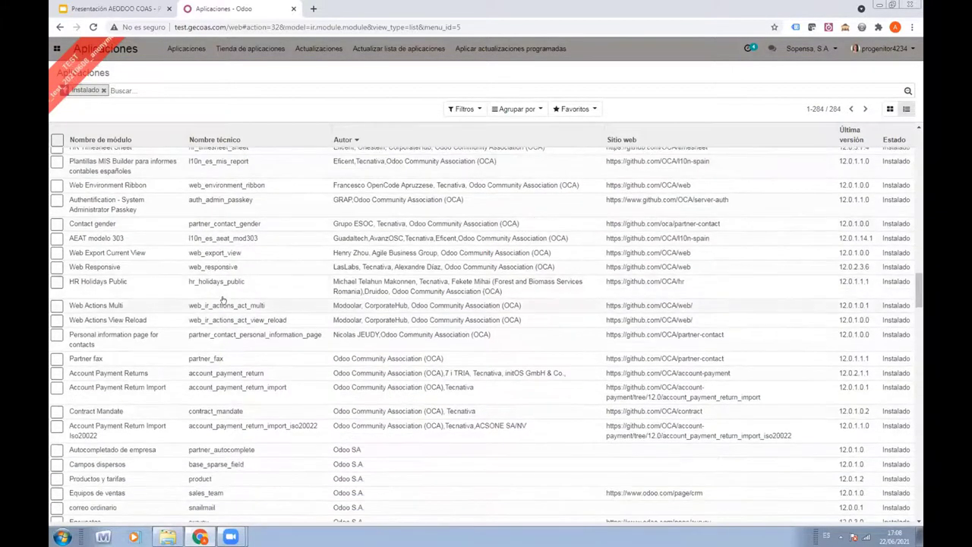
pyautogui.scroll(-3, 226, 285)
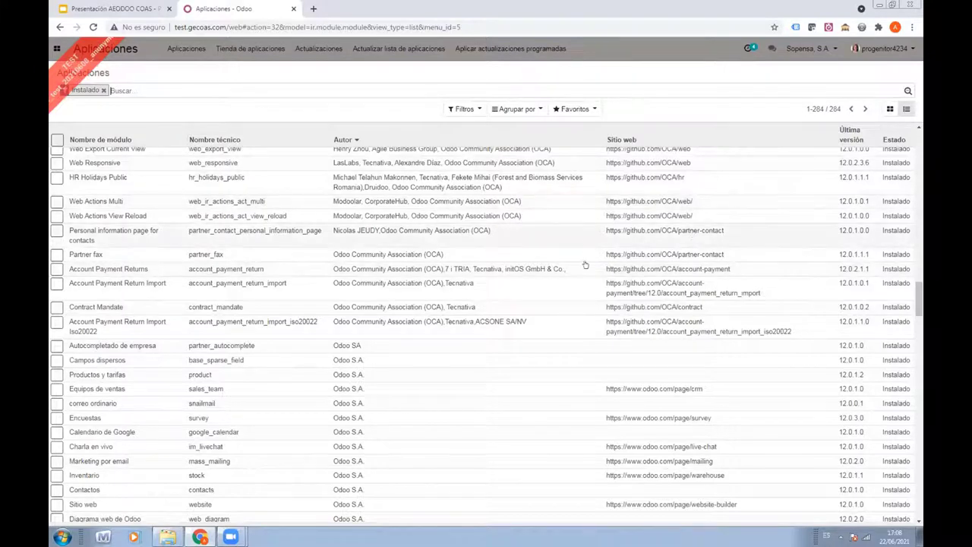
pyautogui.scroll(-1, 134, 259)
pyautogui.scroll(-5, 134, 259)
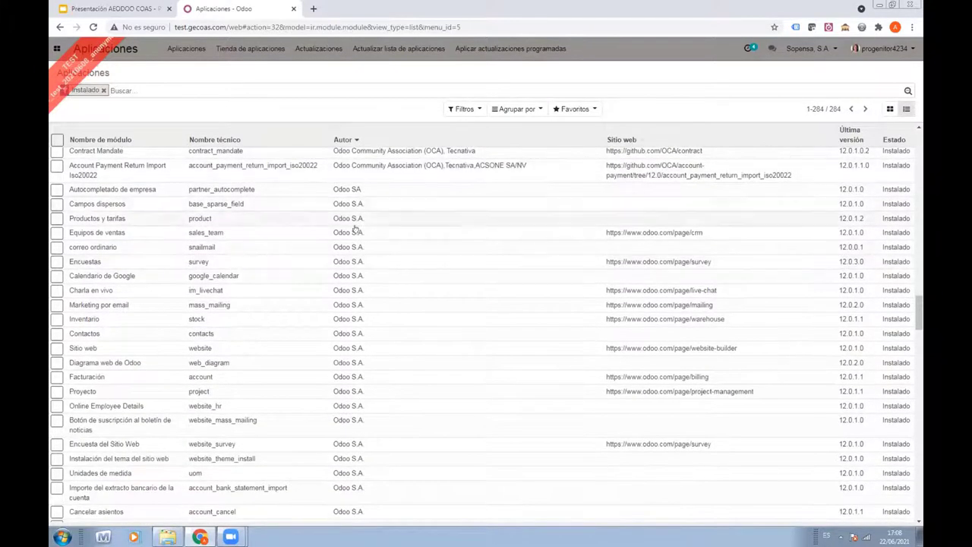
pyautogui.scroll(-2, 286, 254)
pyautogui.scroll(-1, 456, 220)
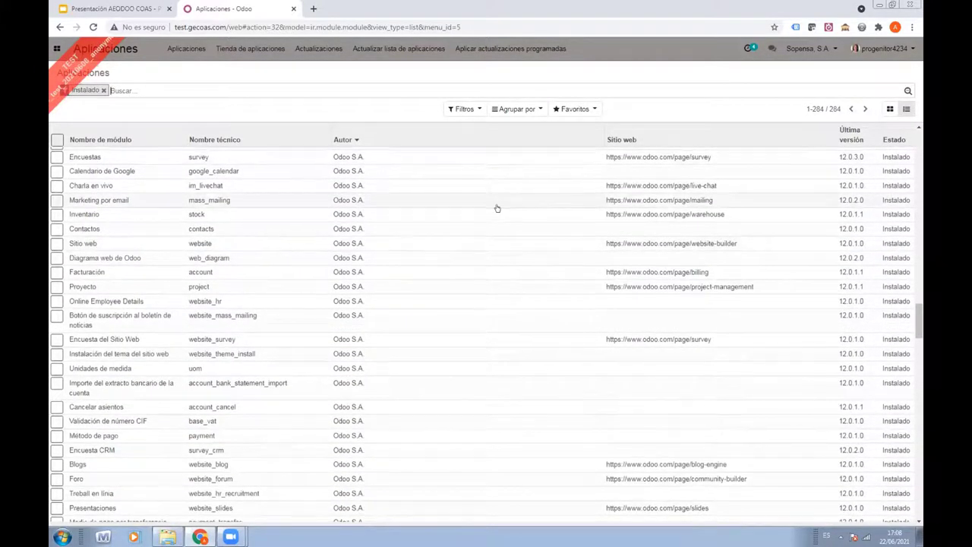
pyautogui.scroll(-5, 497, 208)
pyautogui.scroll(-20, 497, 208)
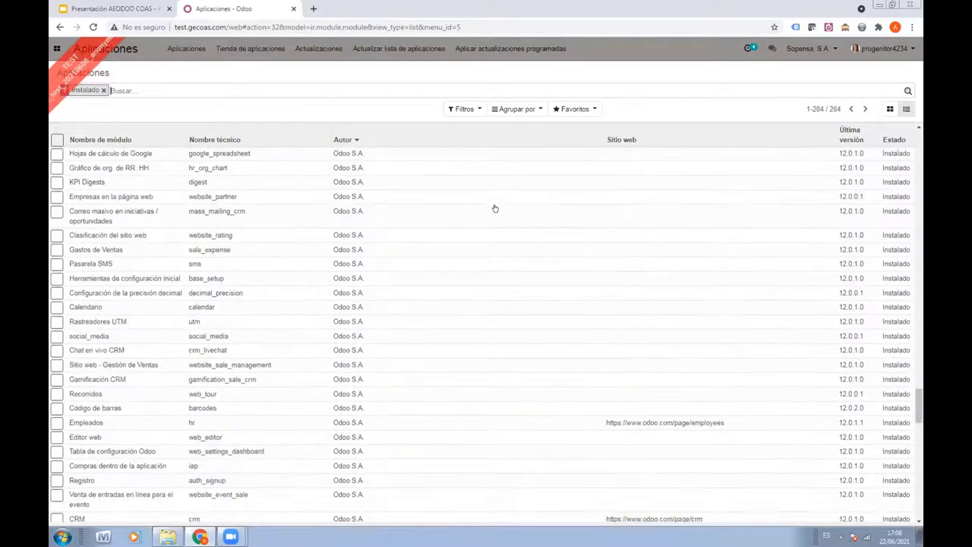
pyautogui.scroll(-8, 494, 209)
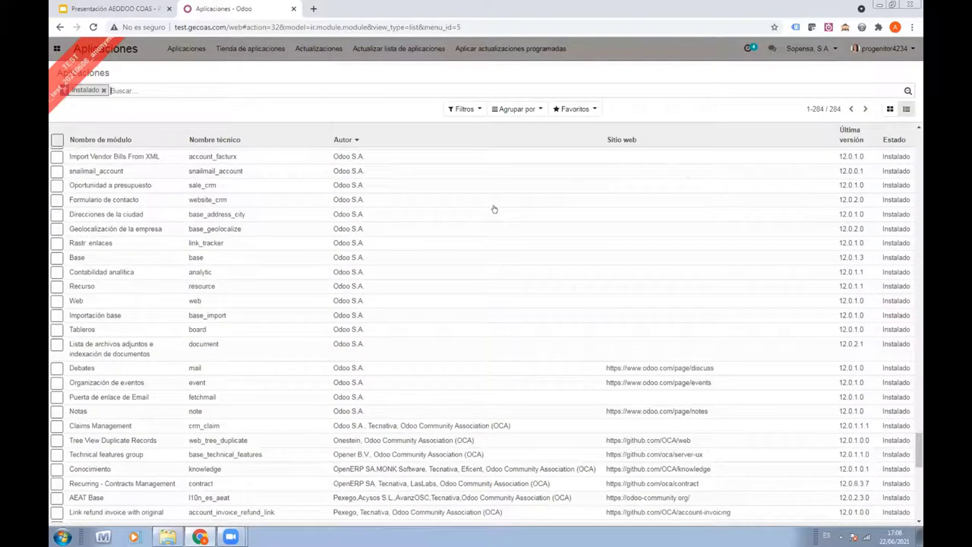
pyautogui.scroll(-6, 494, 209)
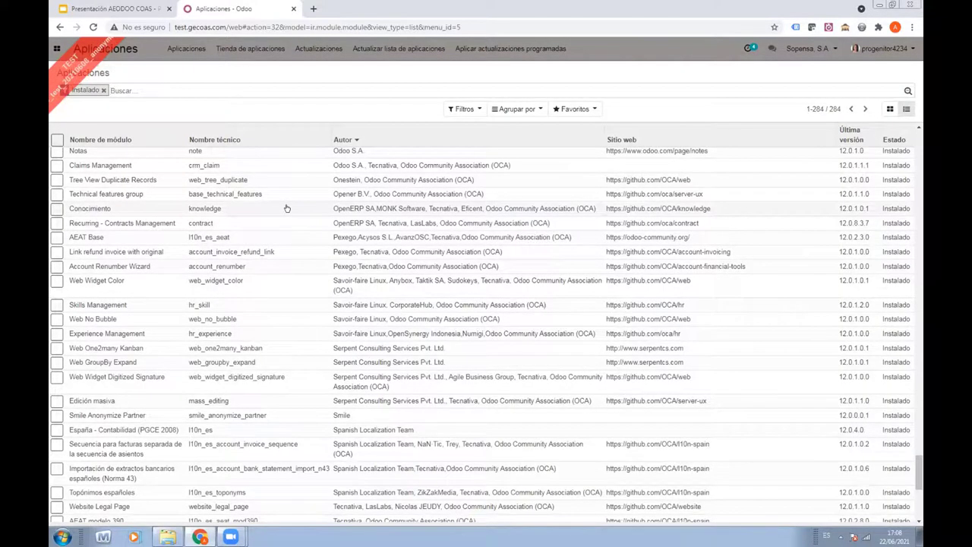
# Review the author-sorted module list through its last entries, return to the start, and examine the AvanzOSC education, contacts and fleet modules
pyautogui.scroll(-7, 286, 209)
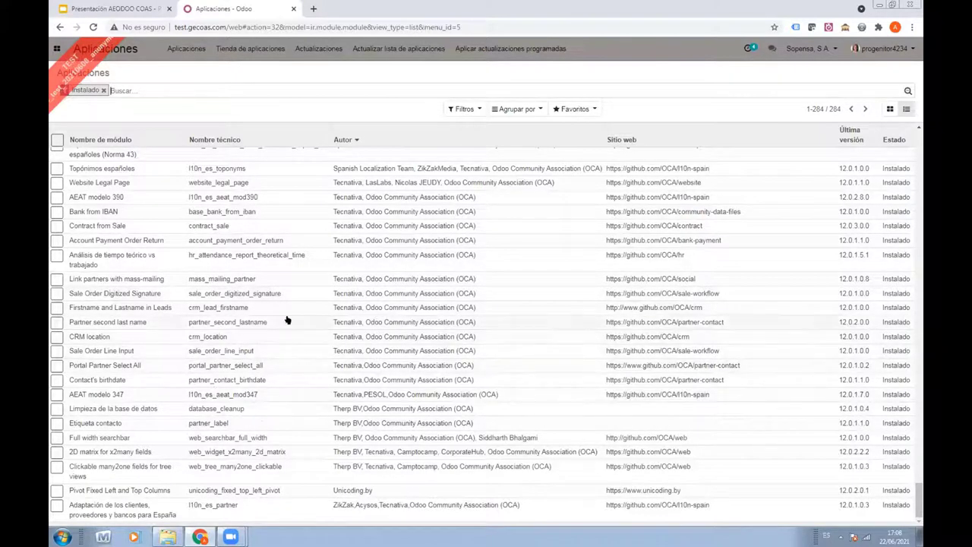
pyautogui.scroll(15, 288, 317)
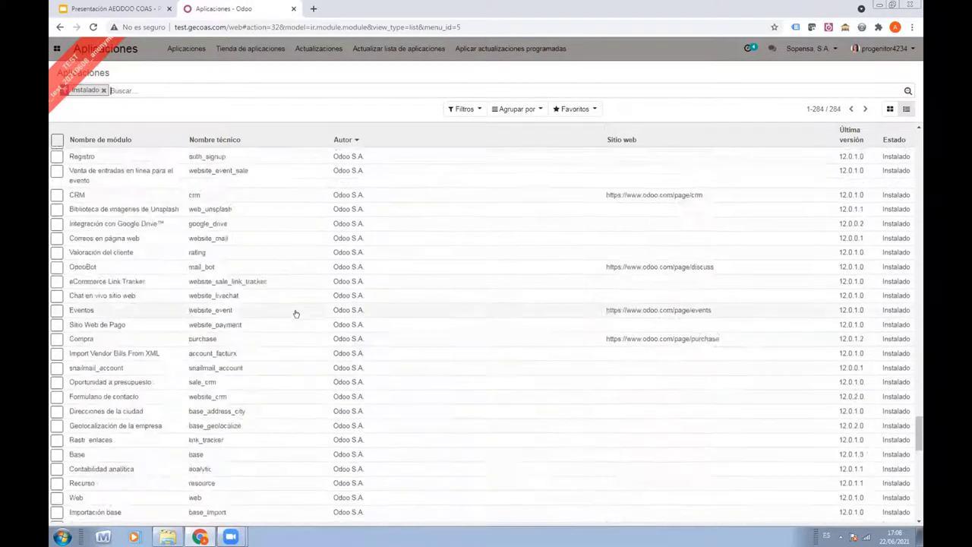
pyautogui.scroll(15, 296, 314)
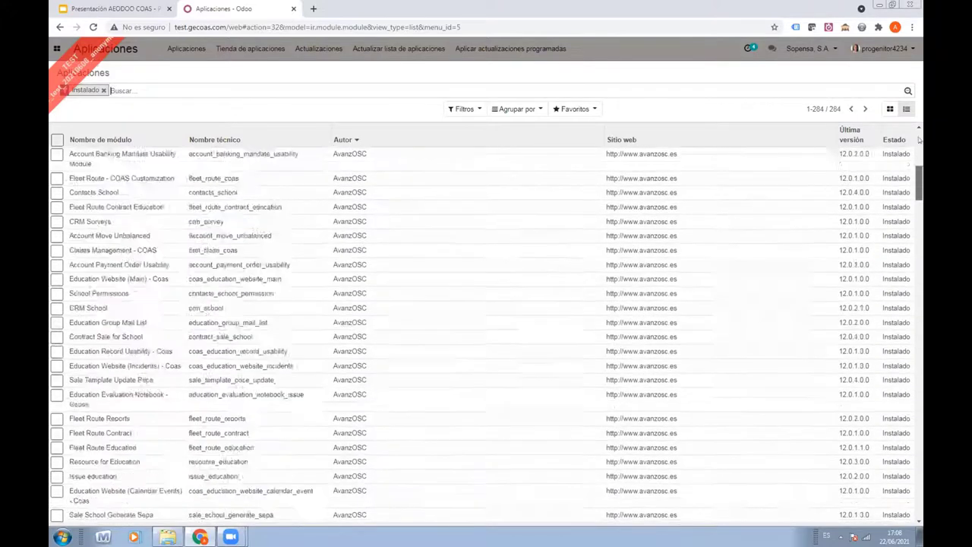
pyautogui.scroll(5, 919, 139)
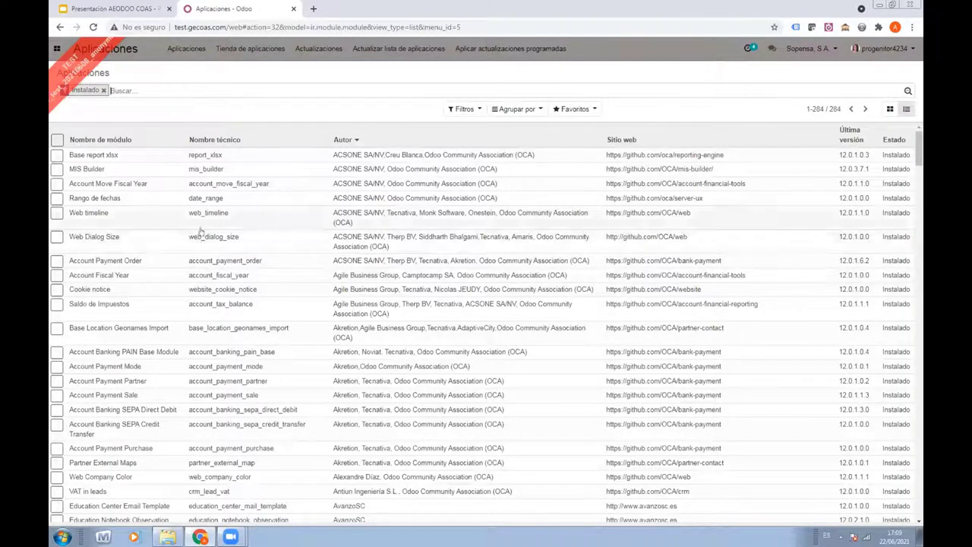
pyautogui.scroll(-5, 217, 277)
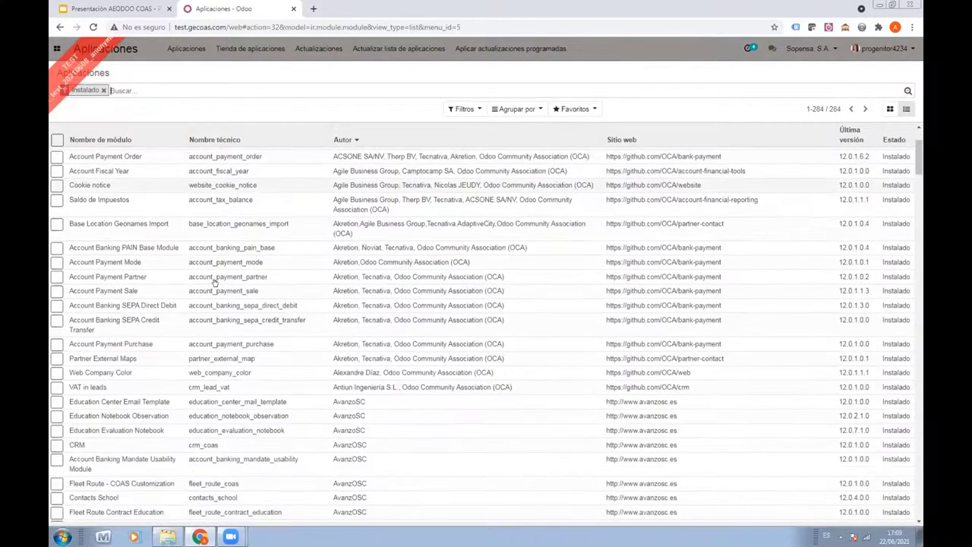
pyautogui.scroll(-9, 219, 277)
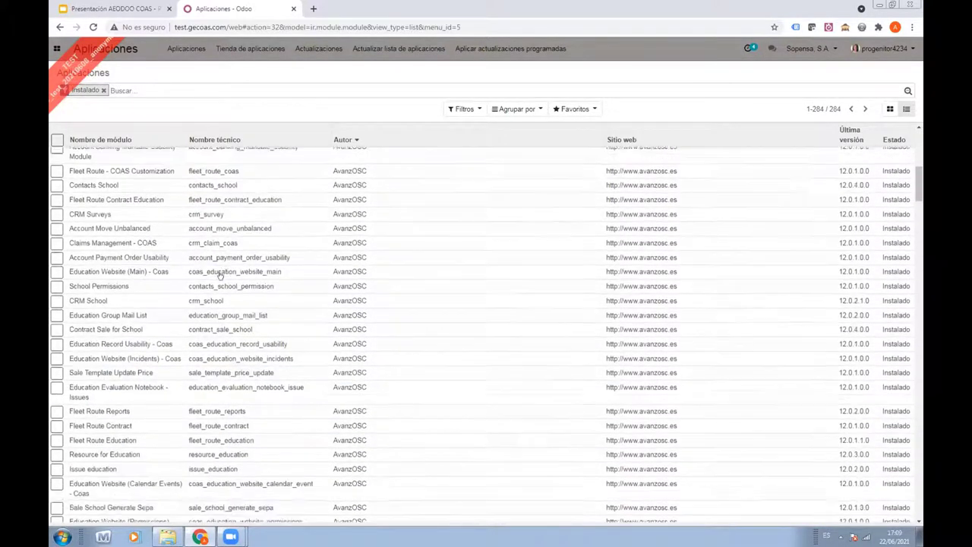
pyautogui.scroll(-10, 219, 277)
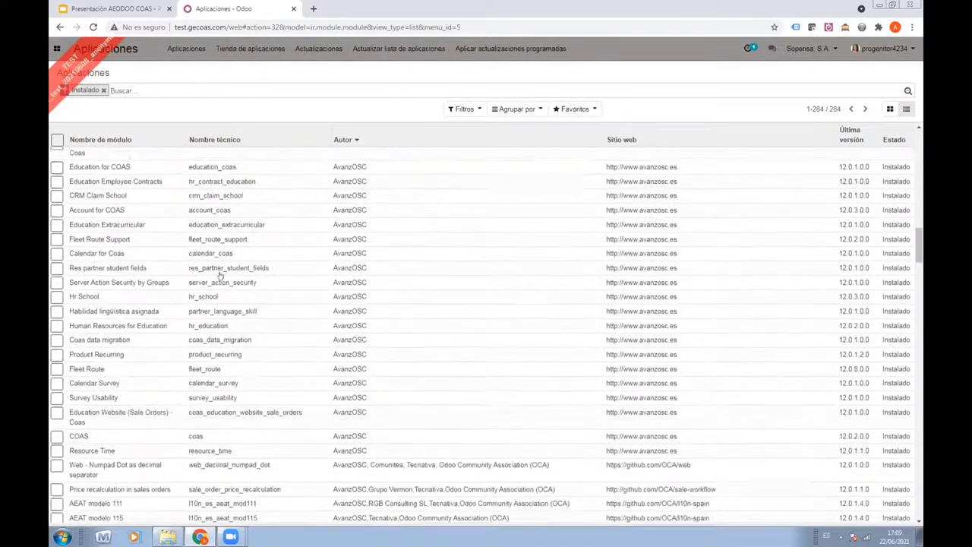
pyautogui.scroll(7, 219, 276)
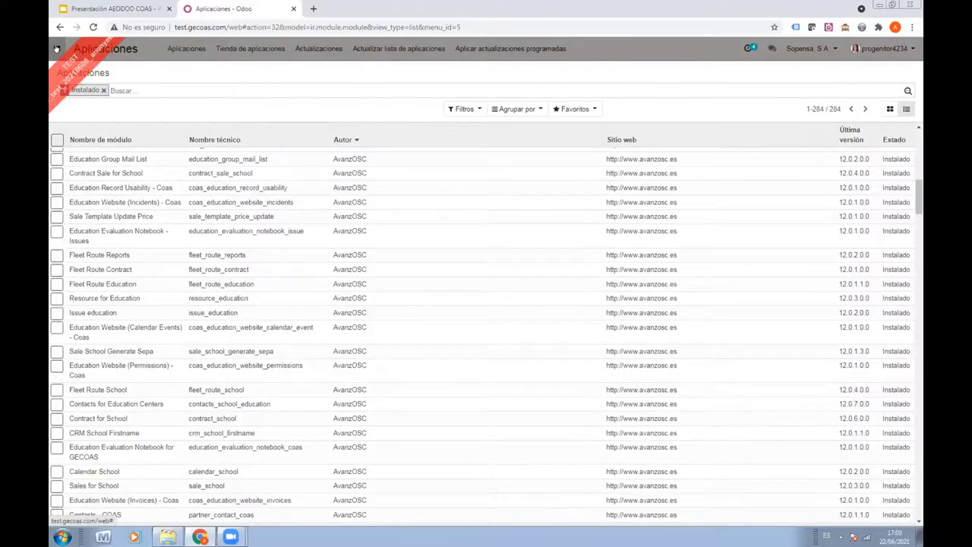
# Open the Educación app and look through its Evaluación, Hezkuntza and Cuadro horario options
pyautogui.click(56, 49)
pyautogui.click(353, 181)
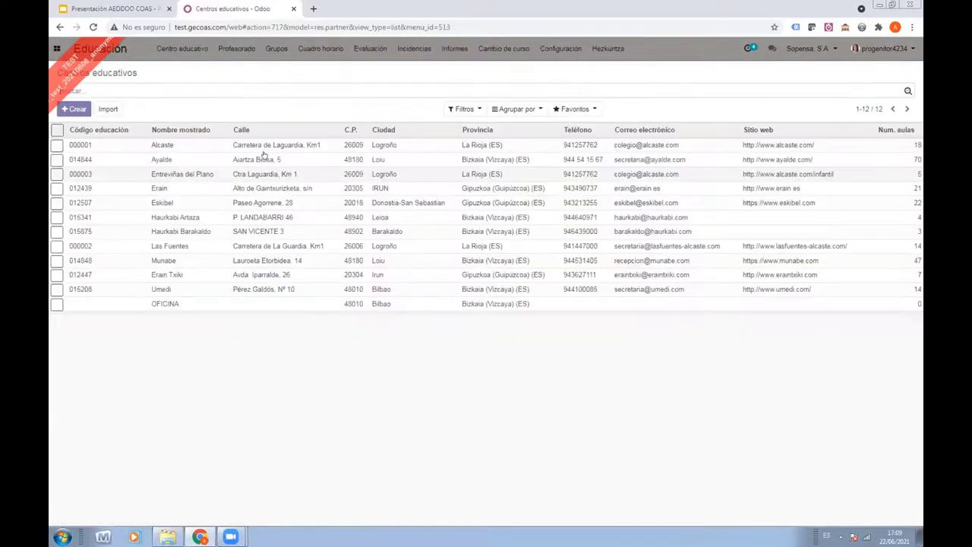
pyautogui.click(235, 52)
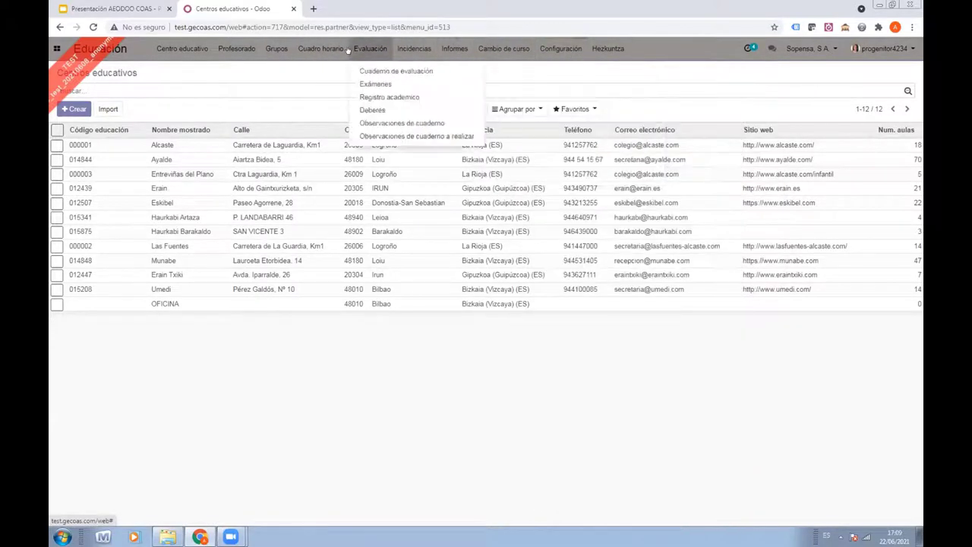
pyautogui.moveTo(603, 49)
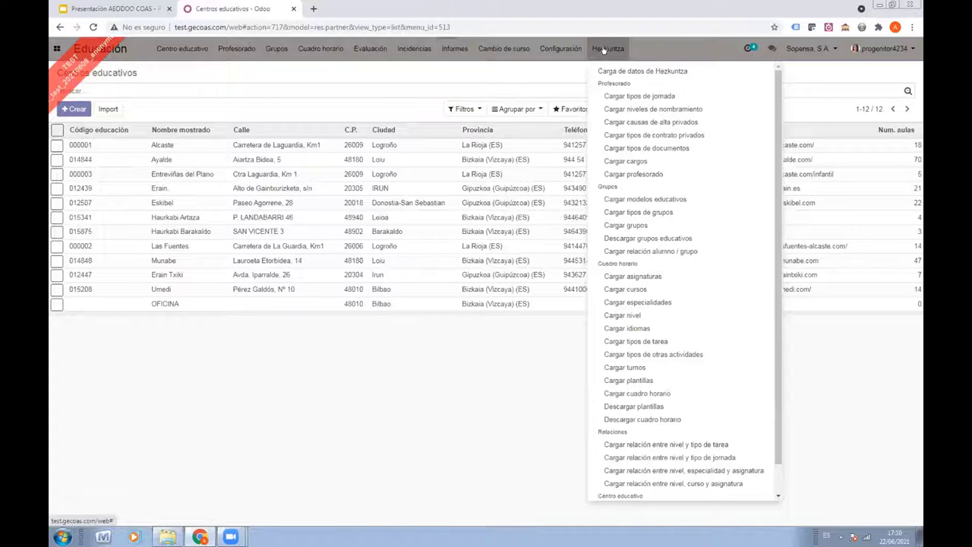
pyautogui.click(261, 73)
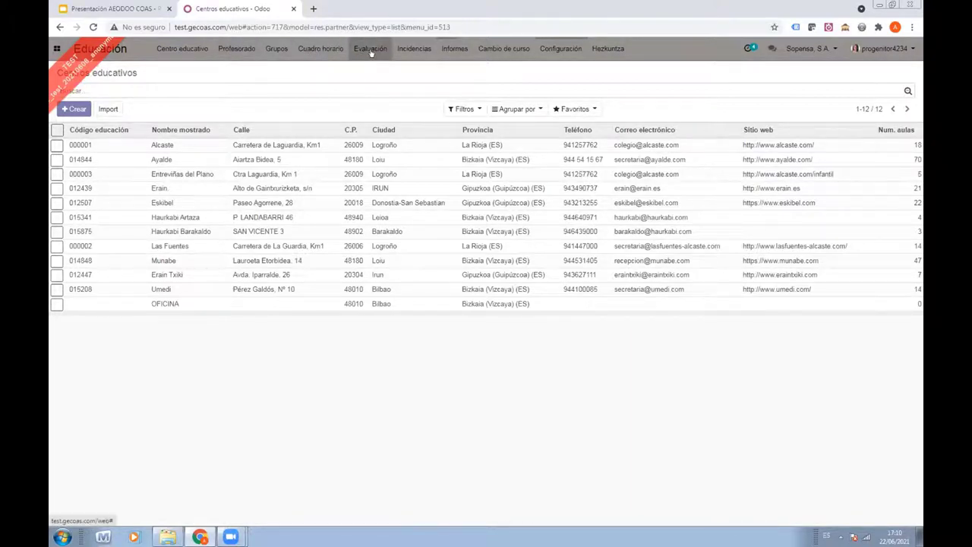
pyautogui.click(278, 48)
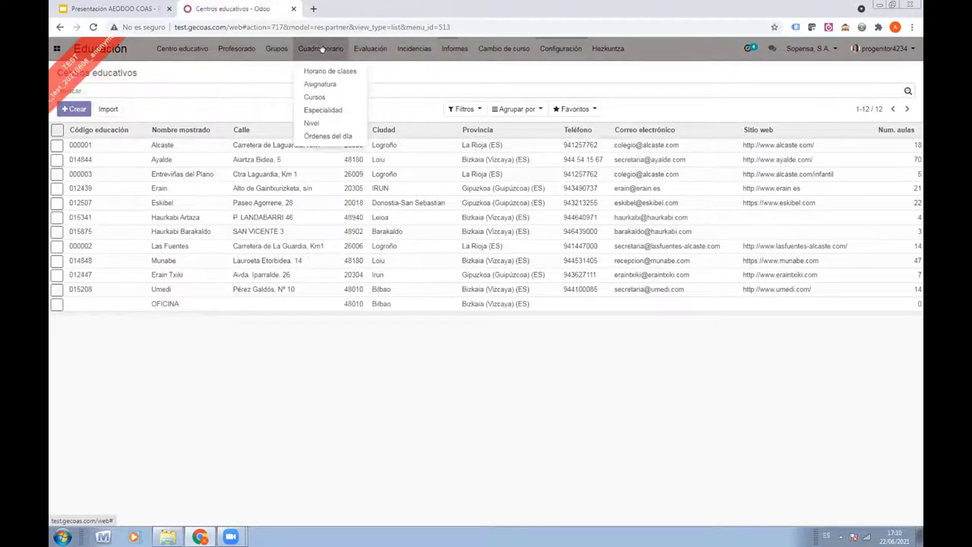
pyautogui.moveTo(371, 49)
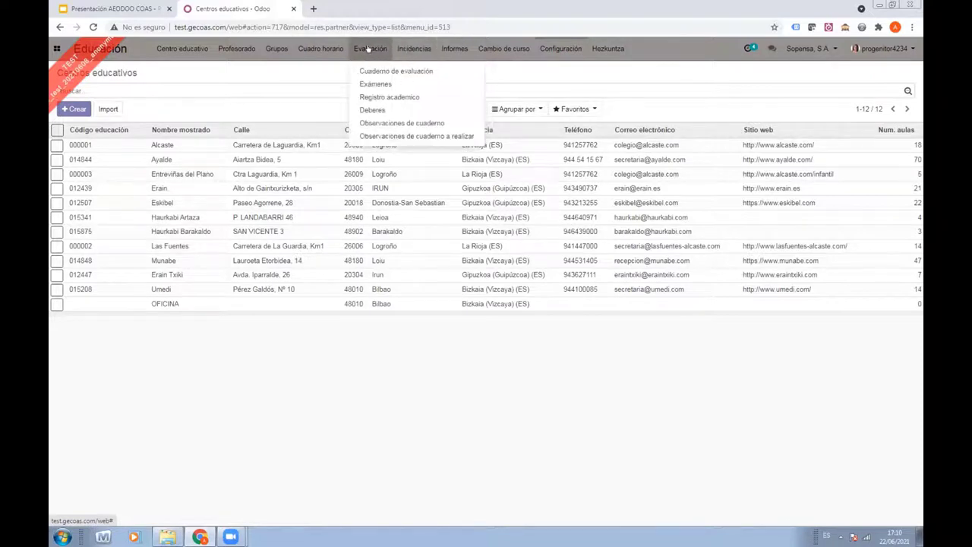
pyautogui.moveTo(321, 49)
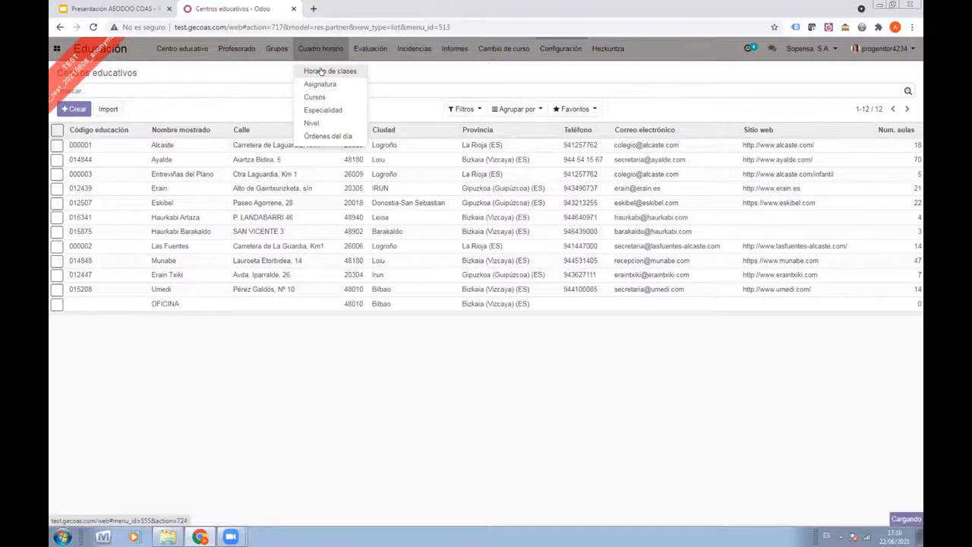
# Open the Matemáticas I class of BACH 1A from the class schedules and show its students' incident board
pyautogui.click(322, 71)
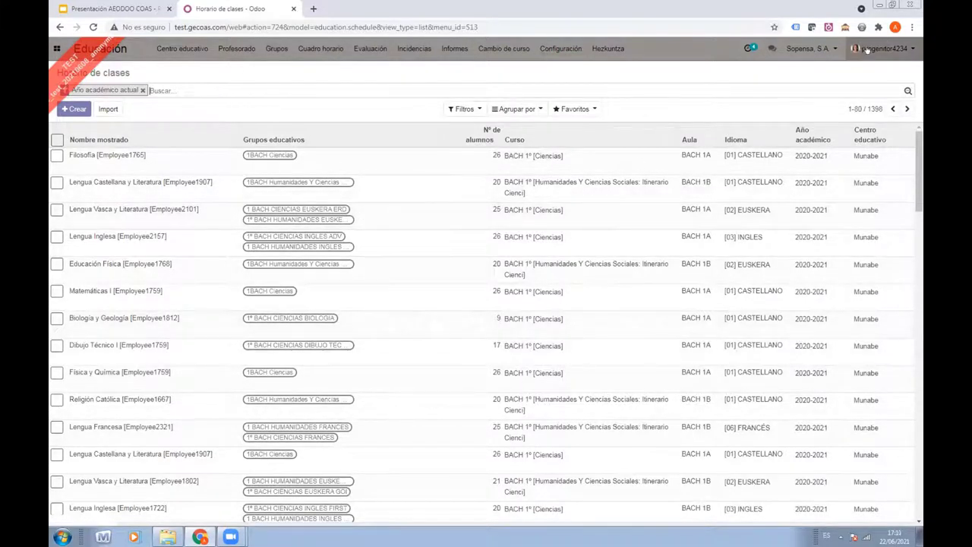
pyautogui.click(351, 288)
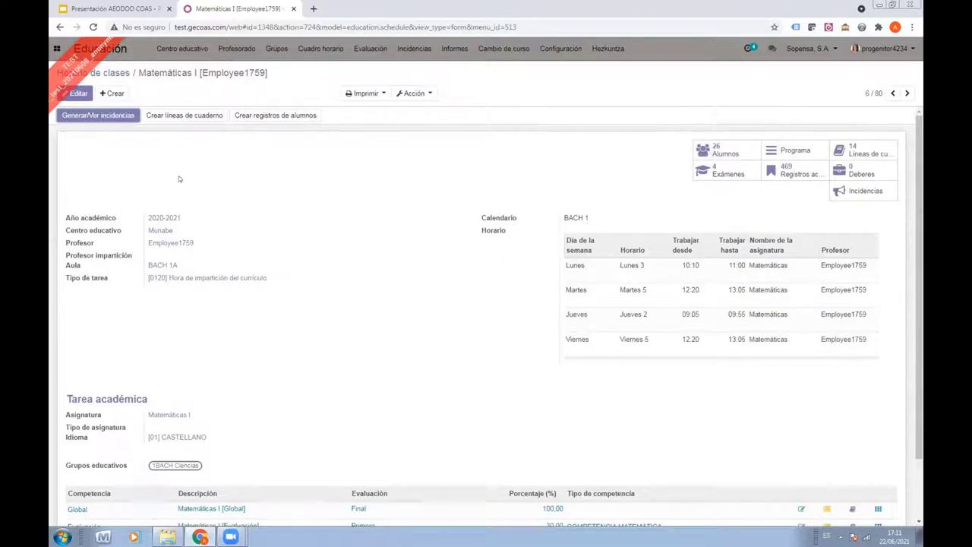
pyautogui.click(111, 115)
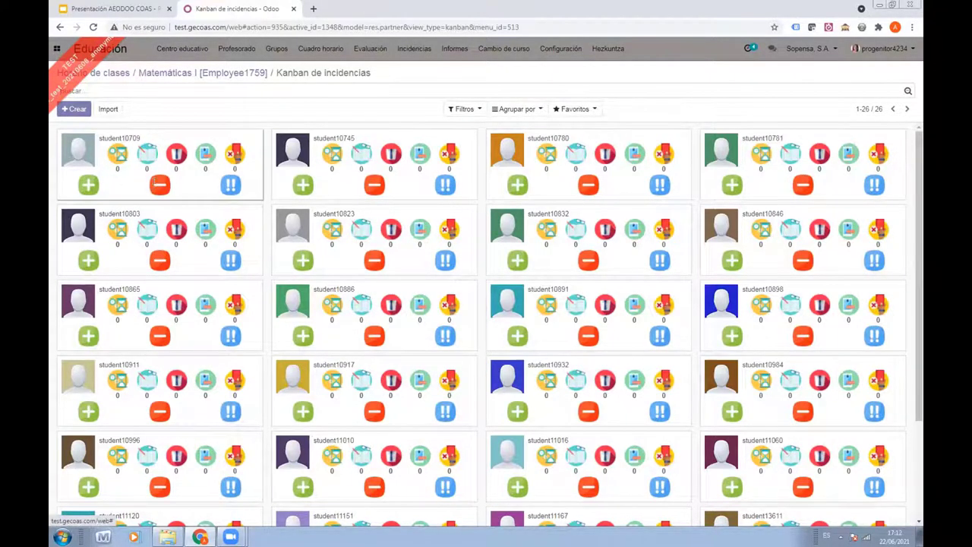
# Examine the school incident types in the first student's negative incident form, then open the second student's form, discarding both
pyautogui.click(158, 183)
pyautogui.click(187, 102)
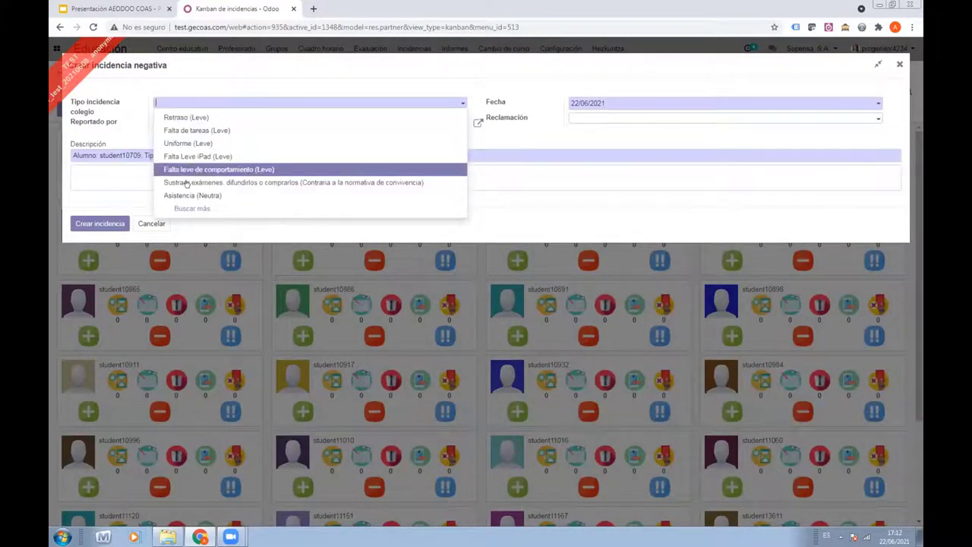
pyautogui.click(442, 80)
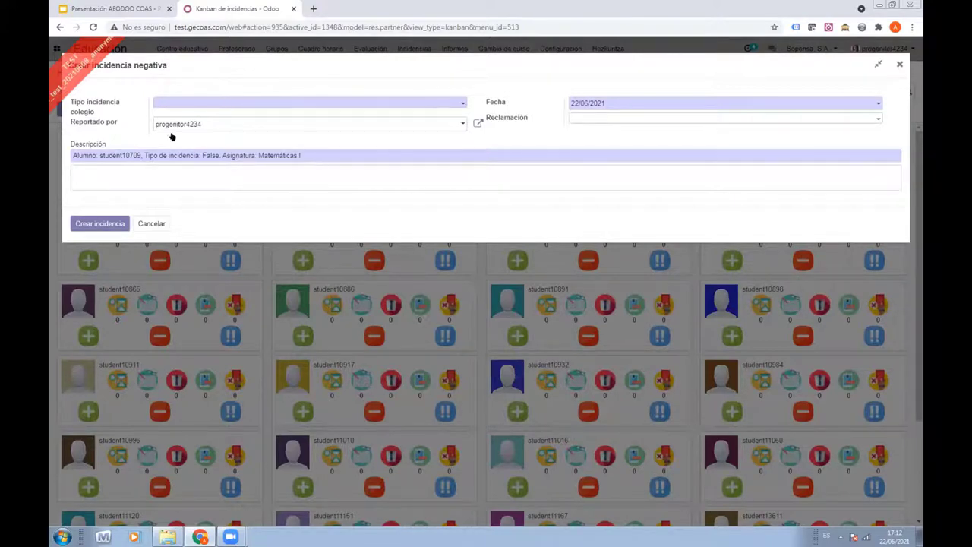
pyautogui.click(151, 224)
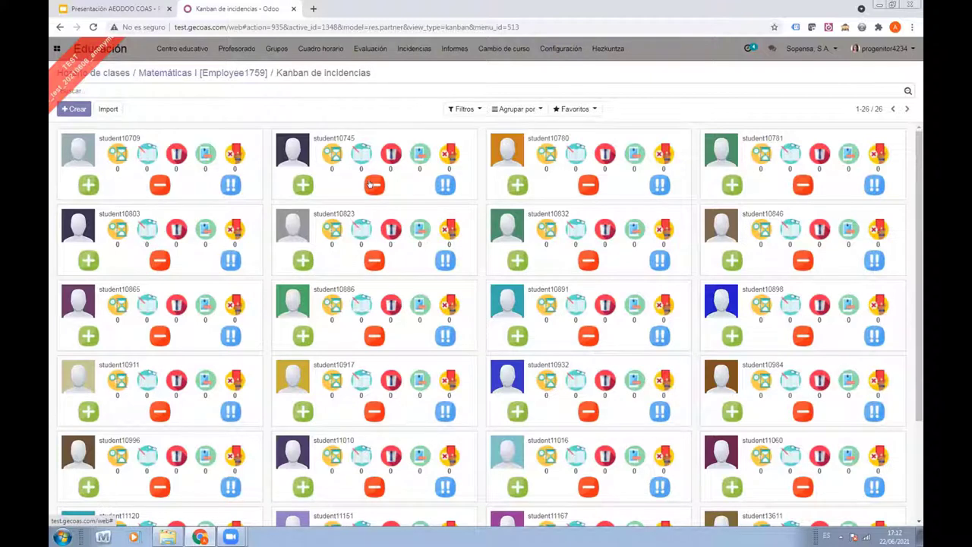
pyautogui.click(371, 183)
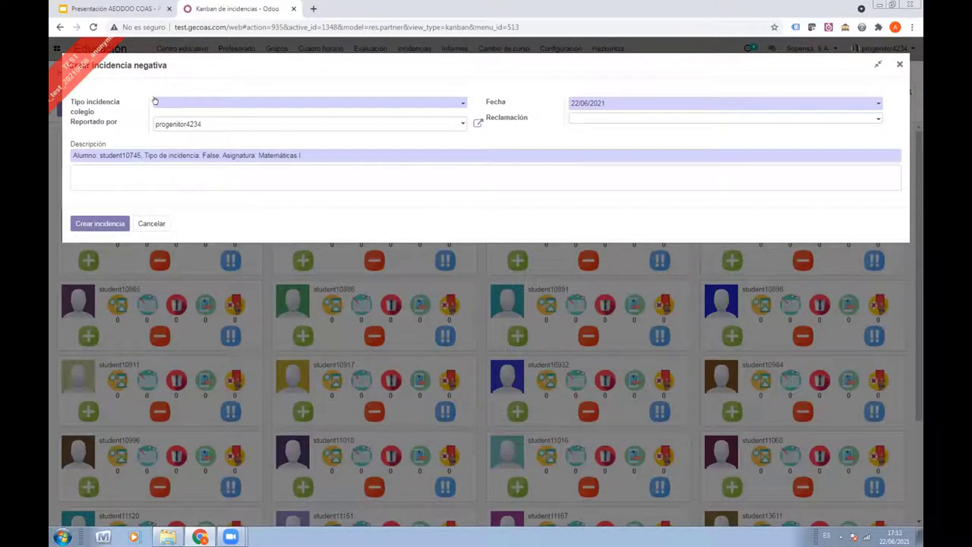
pyautogui.click(154, 222)
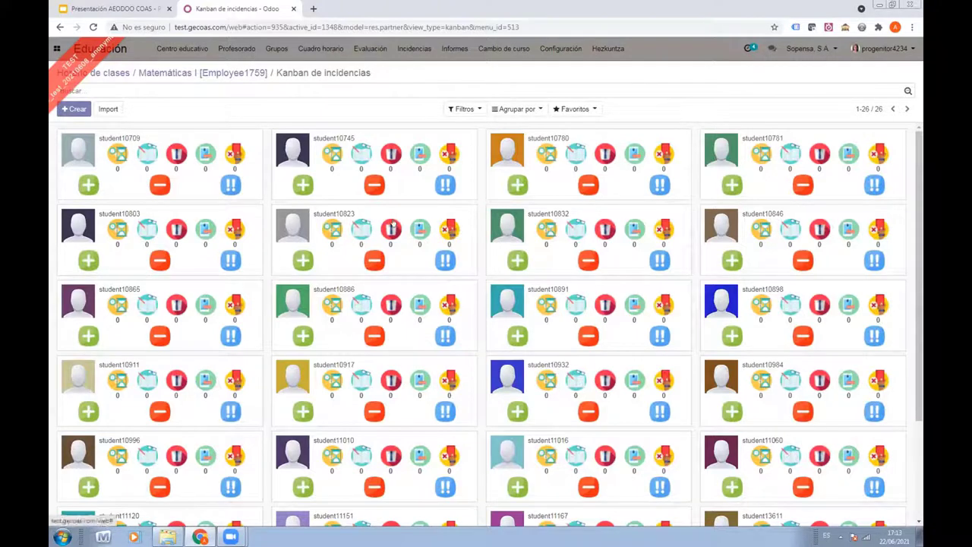
# Open the Contactos app, remove the Categoría educativa grouping and try to show the contacts as a list
pyautogui.click(55, 49)
pyautogui.click(532, 121)
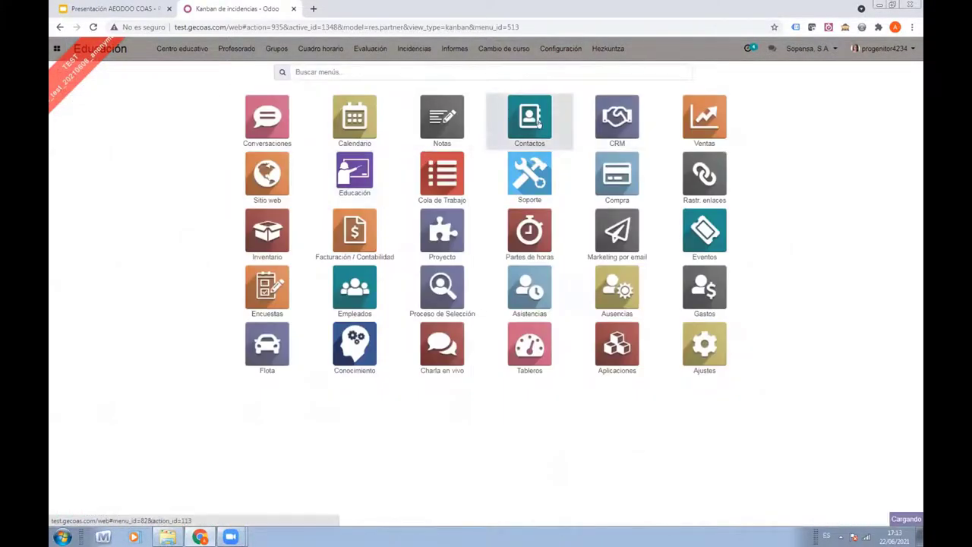
pyautogui.click(873, 108)
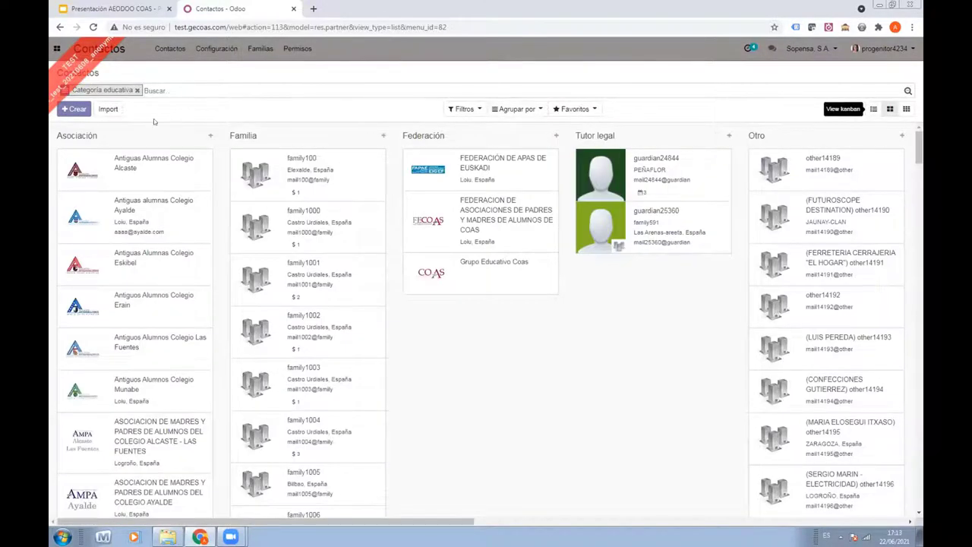
pyautogui.click(506, 111)
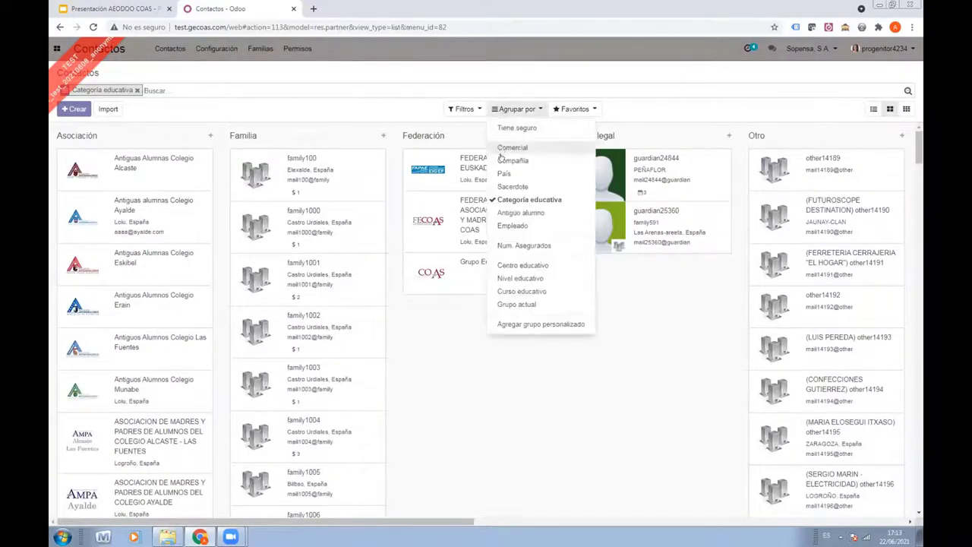
pyautogui.click(498, 199)
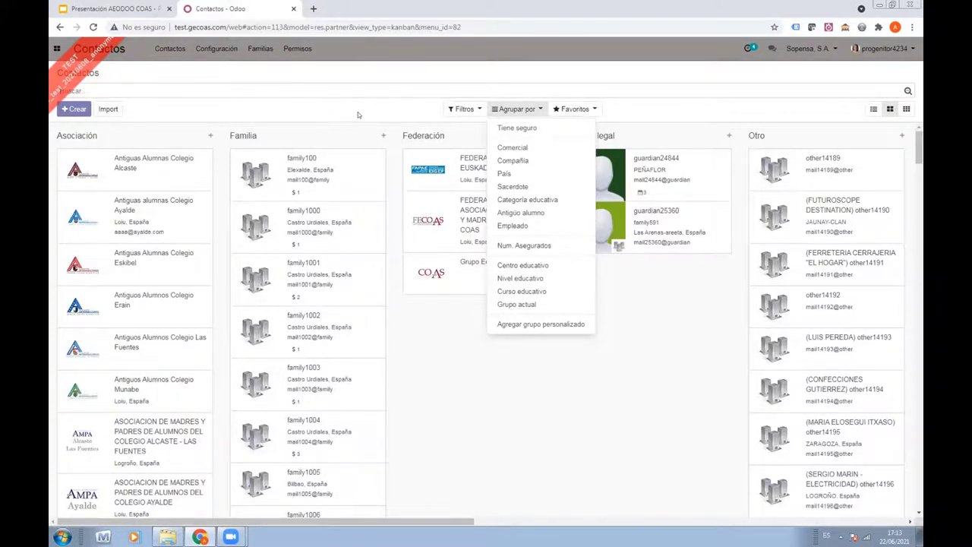
pyautogui.click(874, 109)
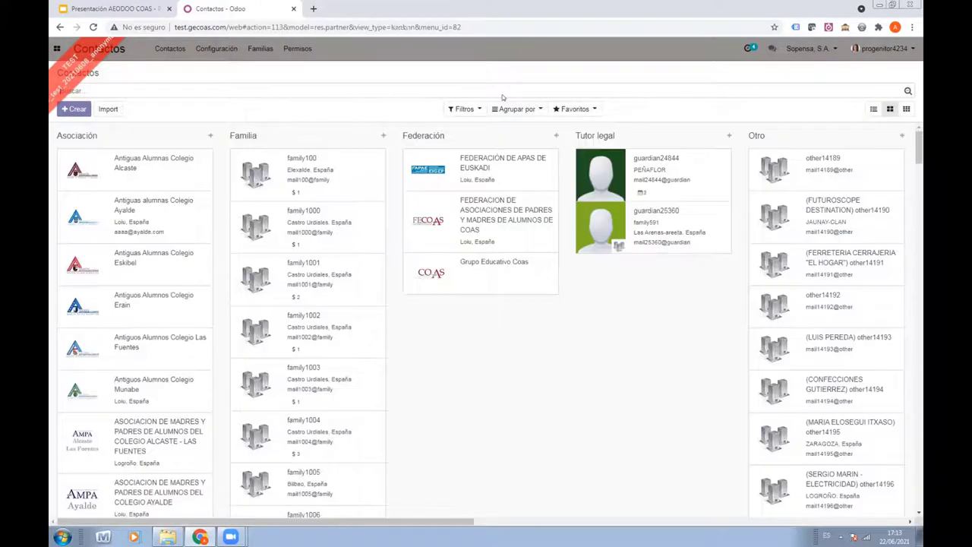
pyautogui.click(460, 110)
pyautogui.click(334, 106)
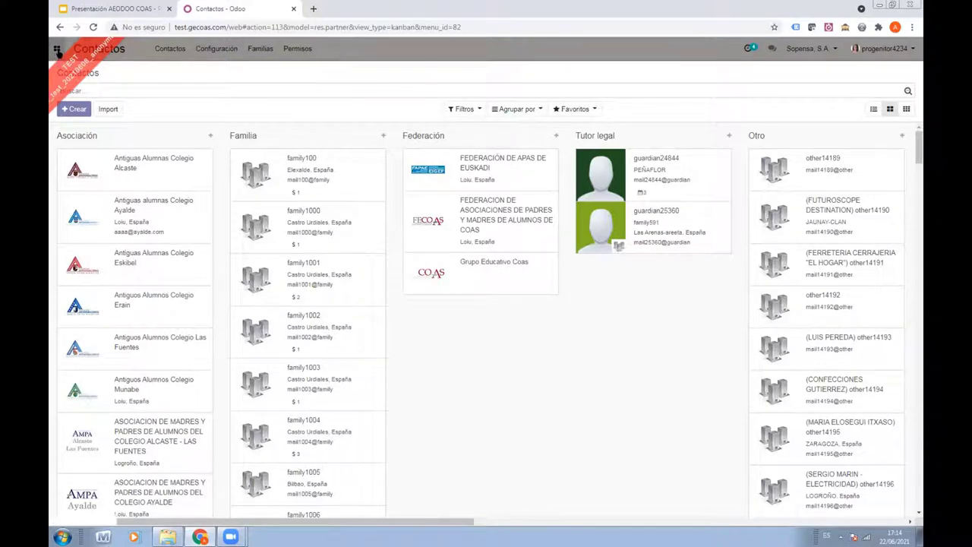
# Return to the Educación app and open the BACH 1B Lengua Castellana y Literatura class schedule to view its competence and evaluation lines
pyautogui.click(57, 51)
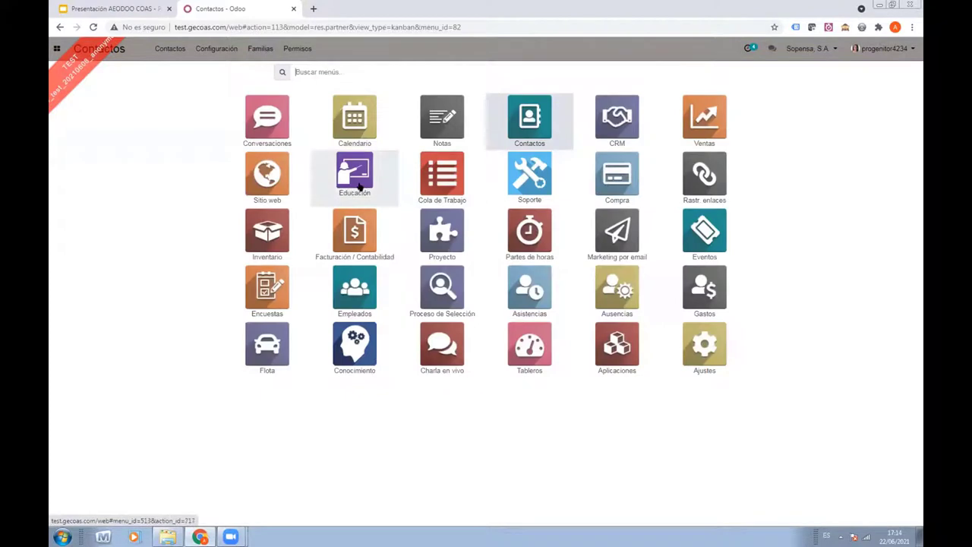
pyautogui.click(361, 187)
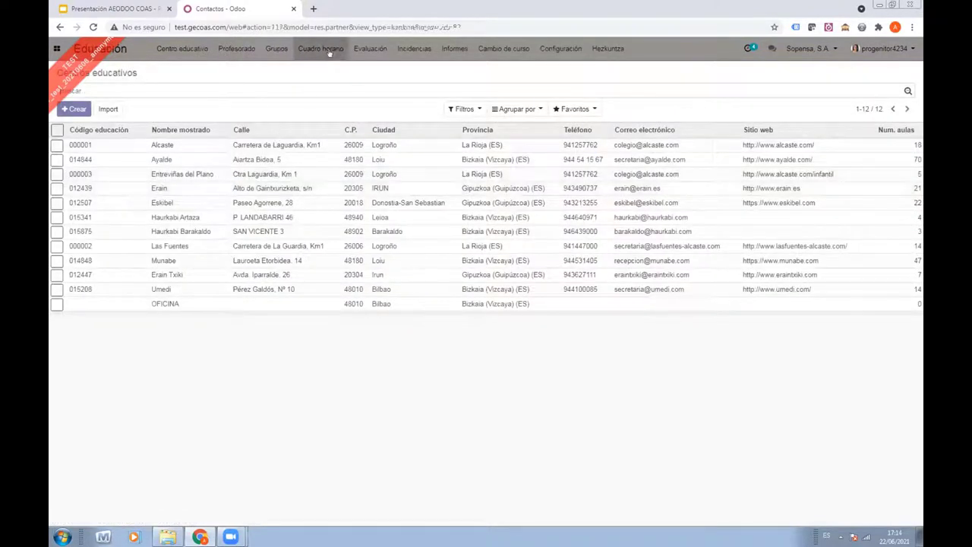
pyautogui.click(324, 50)
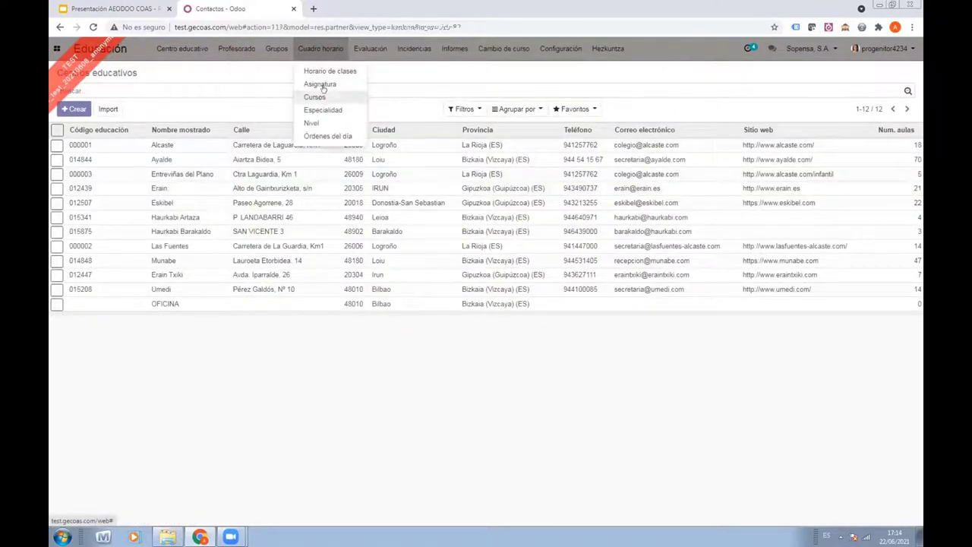
pyautogui.click(337, 72)
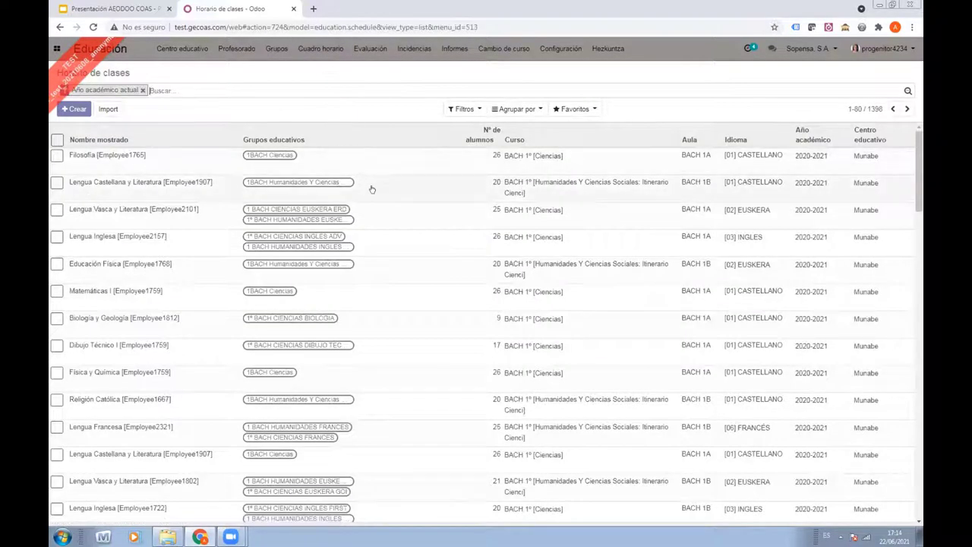
pyautogui.click(373, 188)
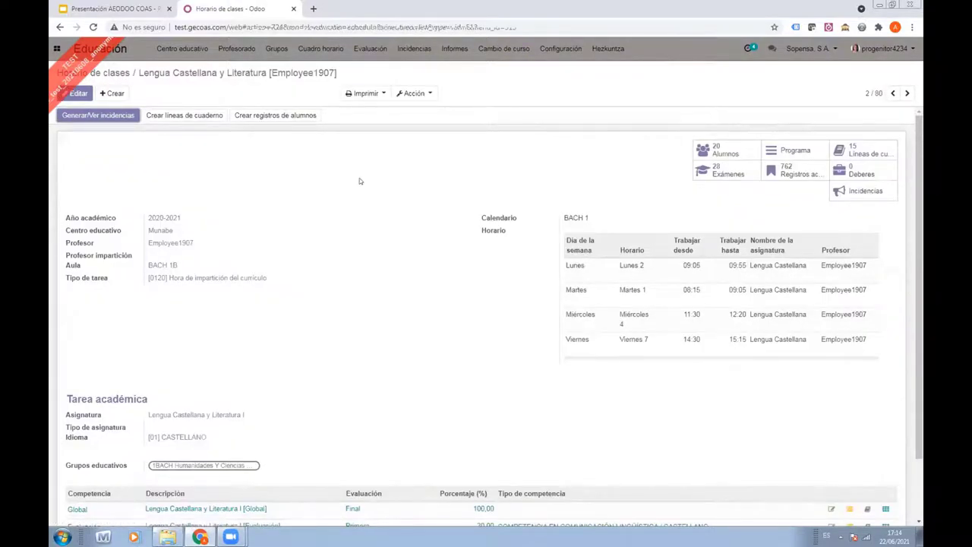
pyautogui.scroll(-1, 360, 198)
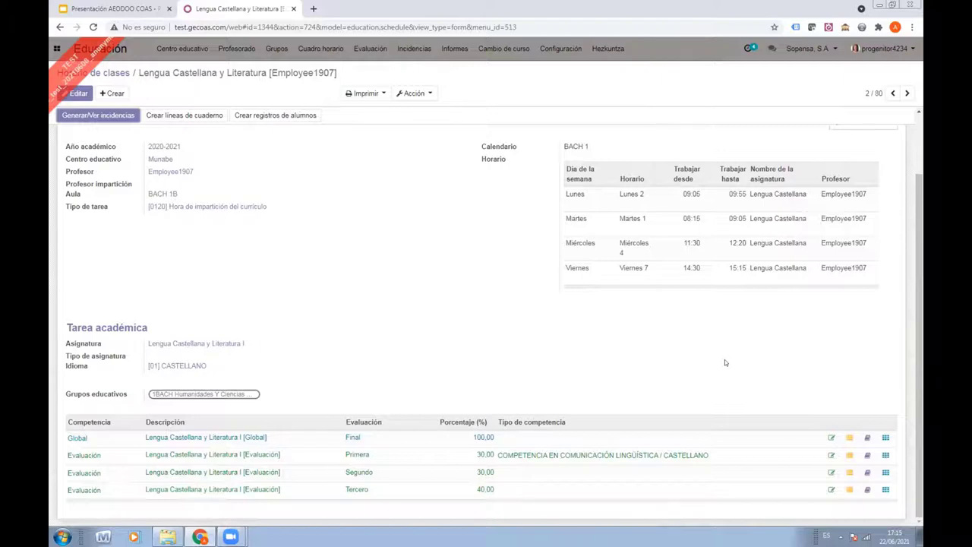
# Open the Primera evaluation line, view the academic records of its Pruebas Evaluables line and return to the evaluation
pyautogui.click(831, 455)
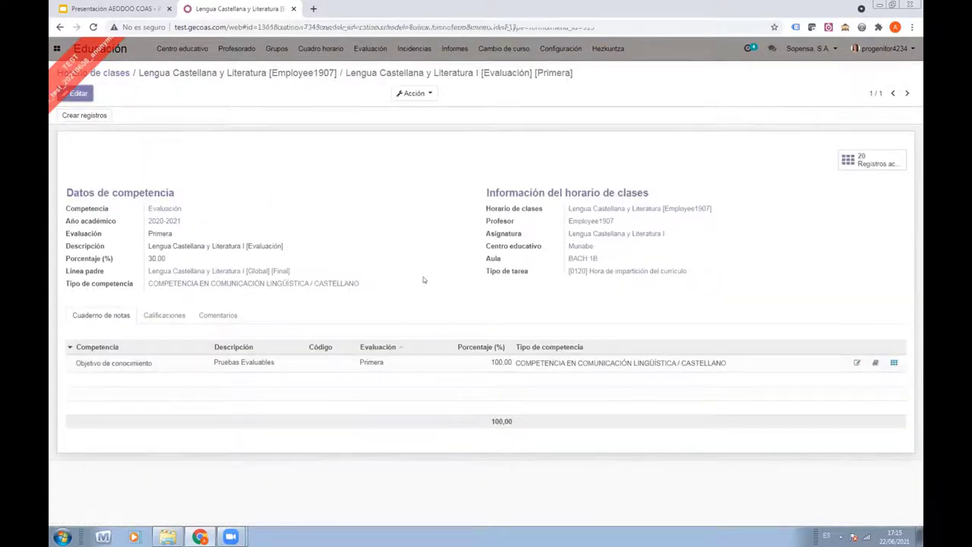
pyautogui.click(893, 363)
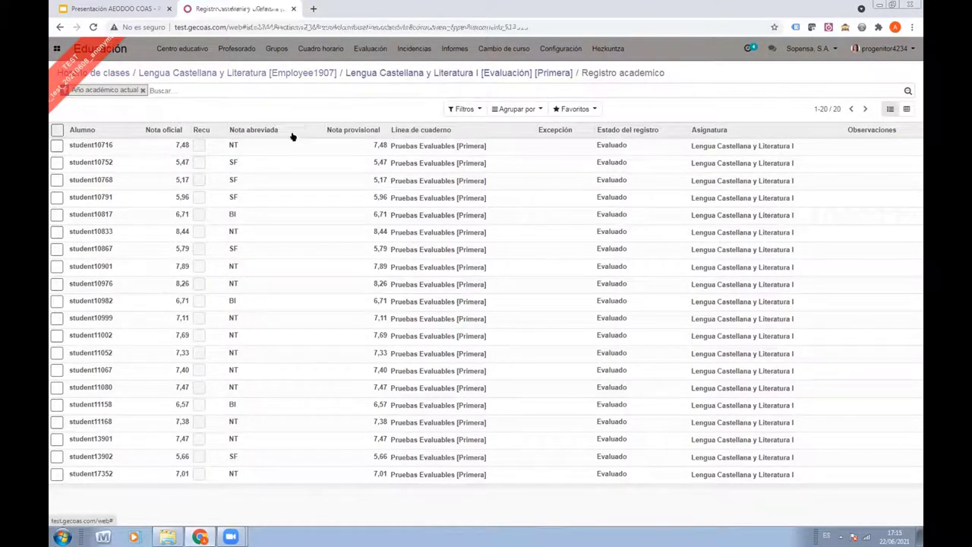
pyautogui.click(492, 72)
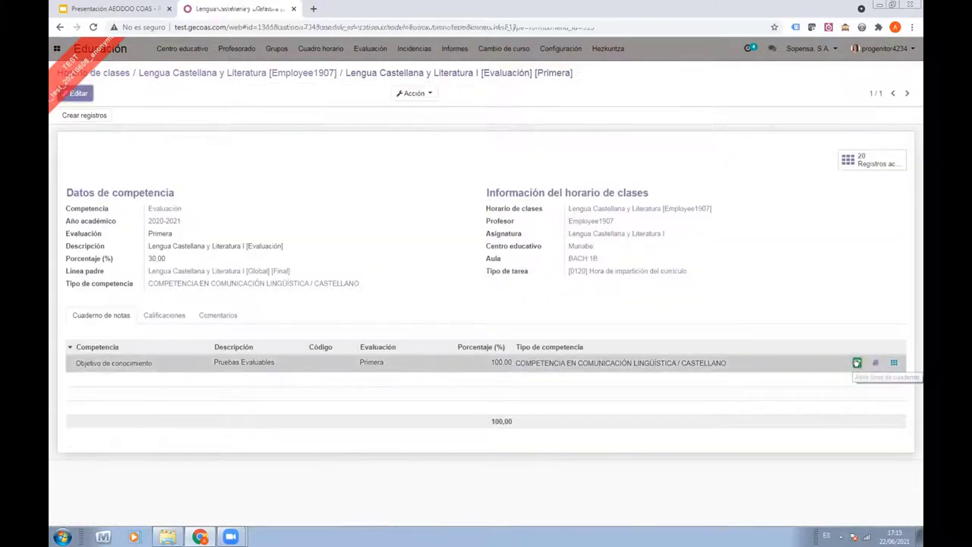
# Examine the exams in the Pruebas Evaluables line and the student records of COMPRENSIÓN ESCRITA, then return to the Primera evaluation
pyautogui.click(856, 363)
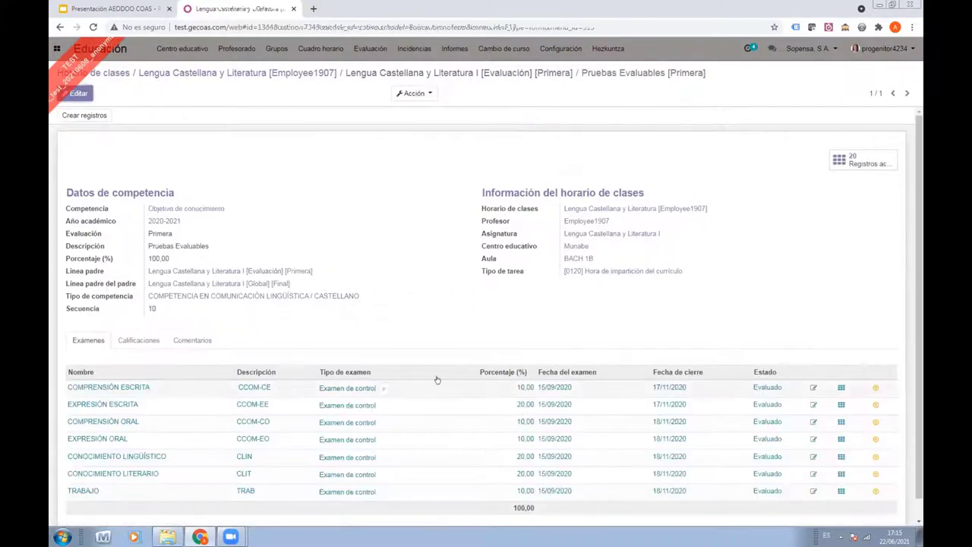
pyautogui.click(842, 387)
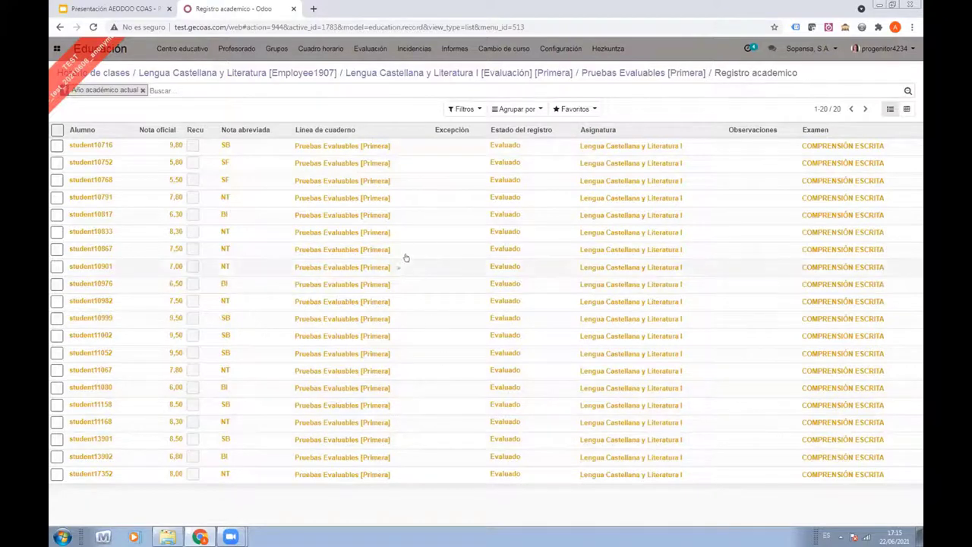
pyautogui.click(656, 73)
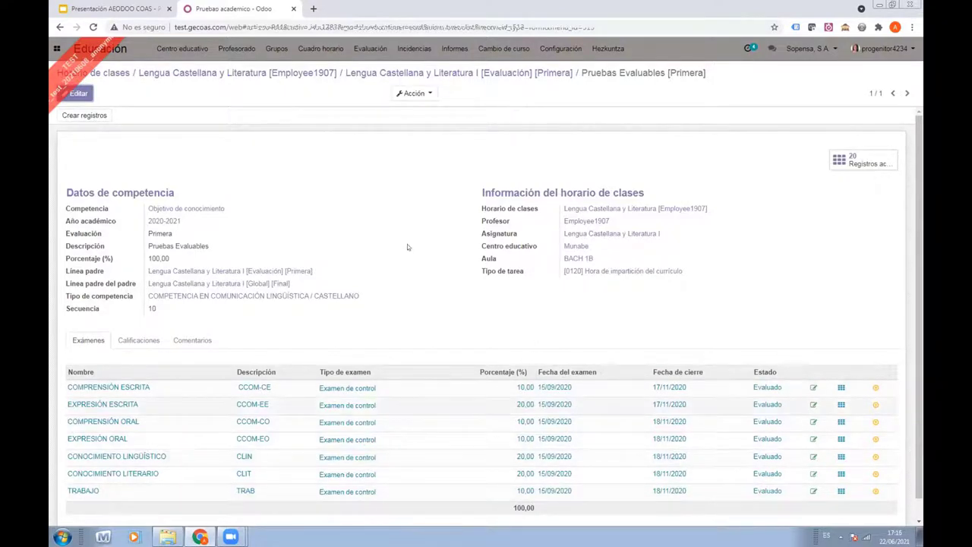
pyautogui.click(492, 72)
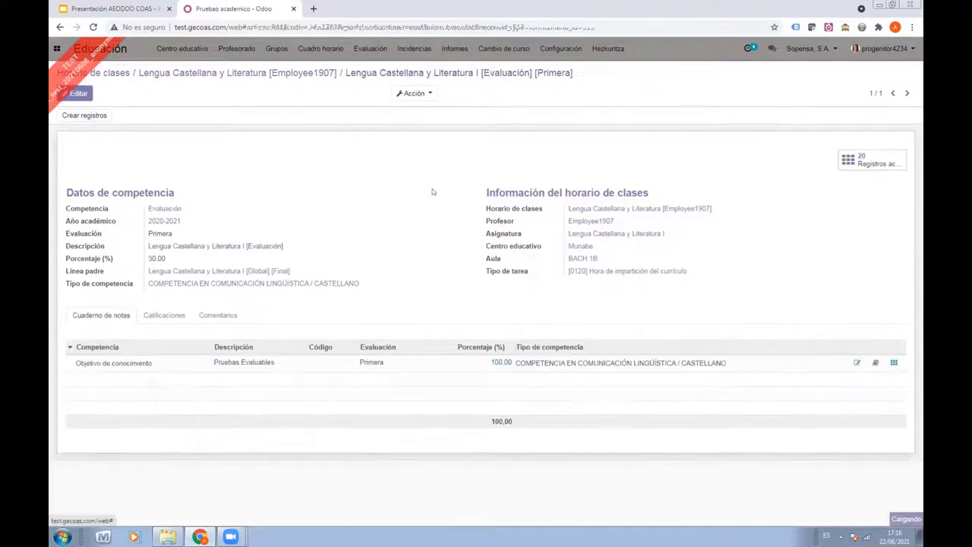
pyautogui.click(856, 363)
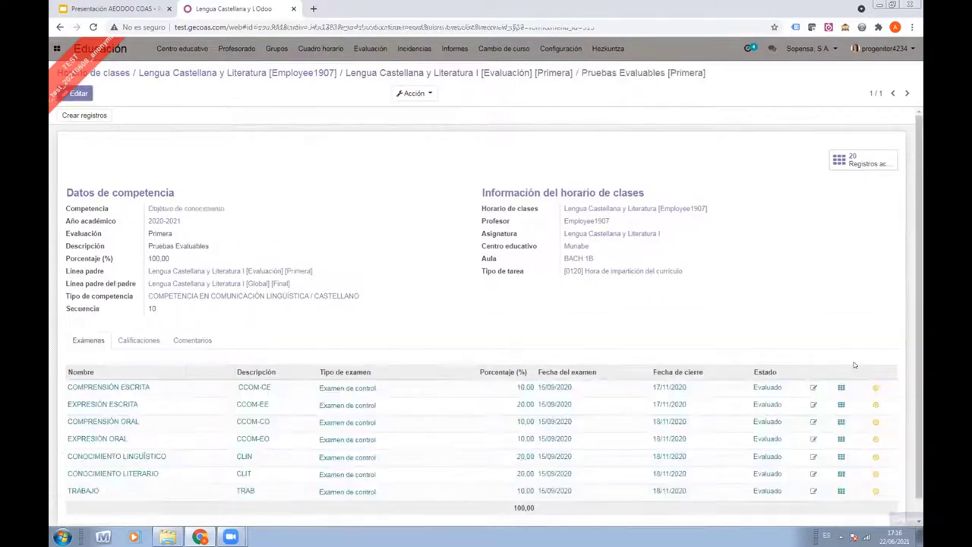
pyautogui.click(501, 76)
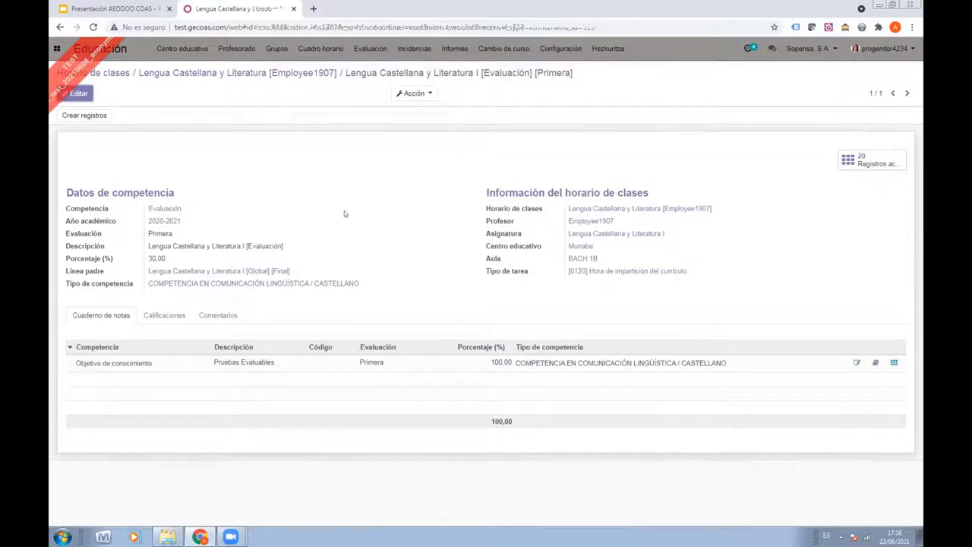
# Examine the Calificaciones of the Primera evaluation, comparing the students' official, abbreviated, attitude and provisional grades
pyautogui.click(165, 316)
pyautogui.scroll(-5, 306, 276)
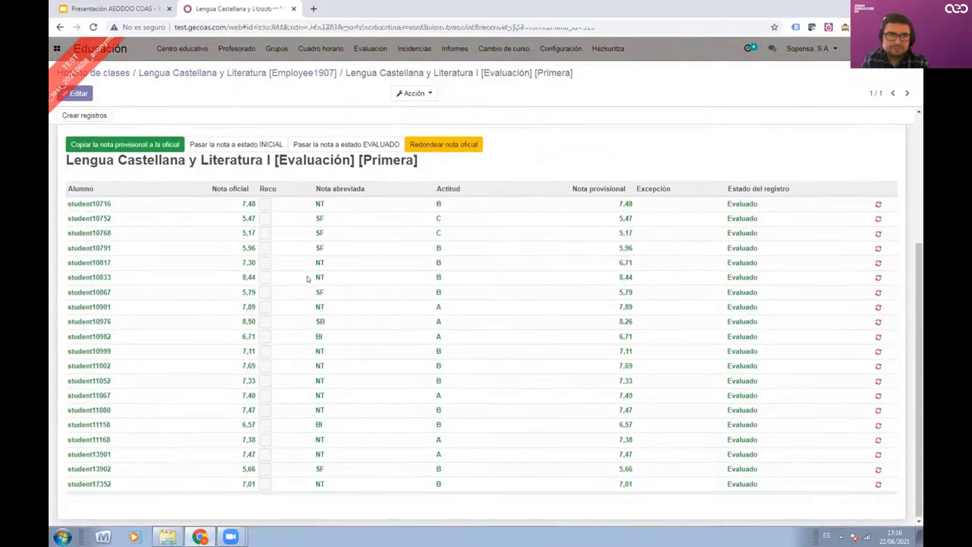
pyautogui.scroll(3, 123, 384)
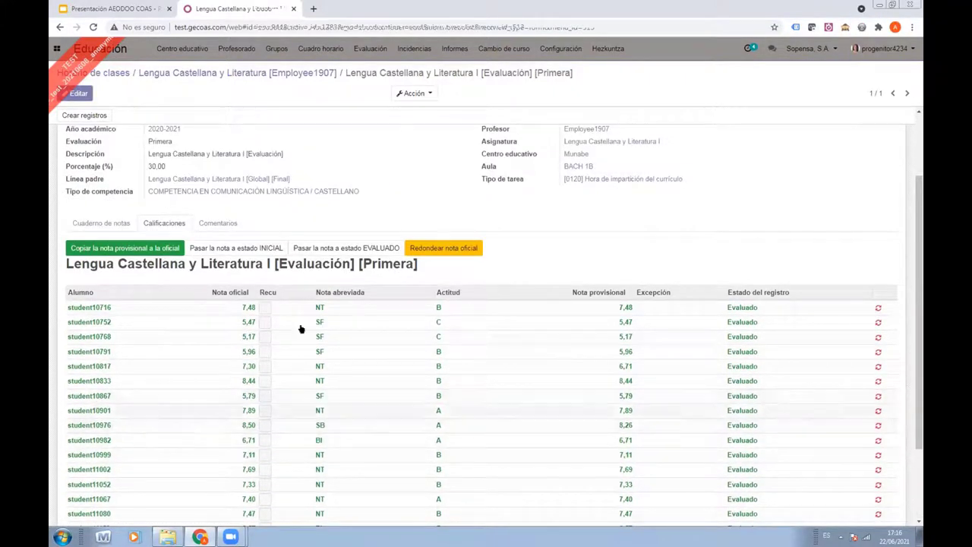
pyautogui.scroll(-1, 352, 257)
pyautogui.scroll(-1, 351, 256)
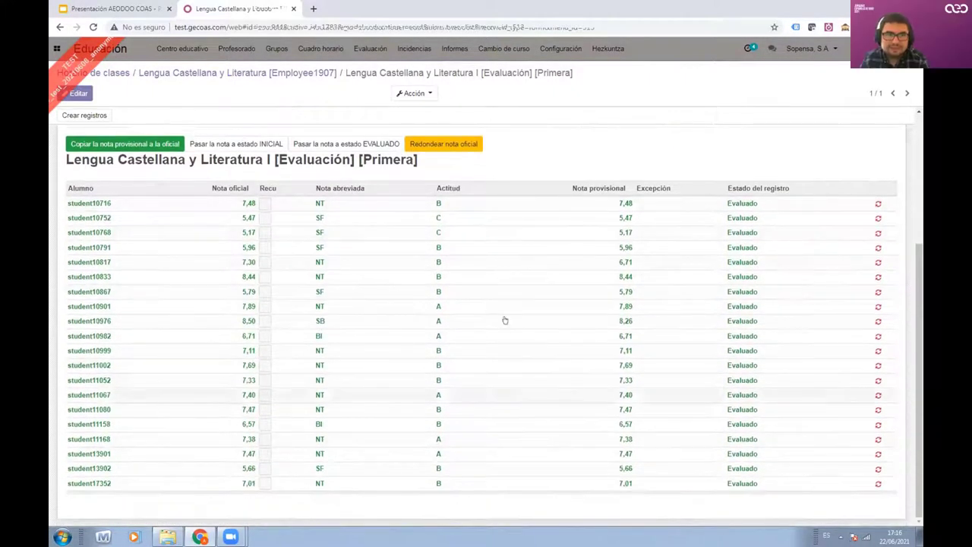
pyautogui.scroll(1, 196, 282)
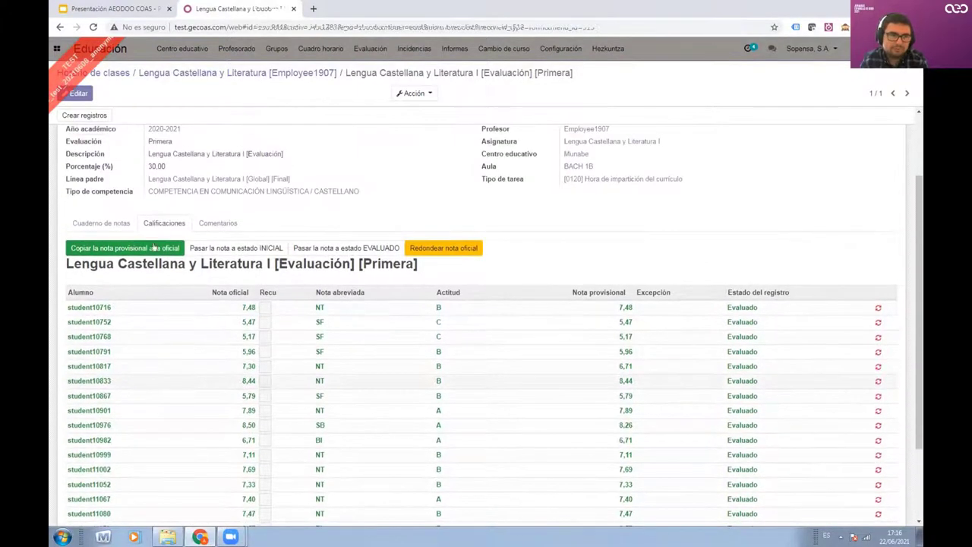
pyautogui.scroll(-1, 297, 352)
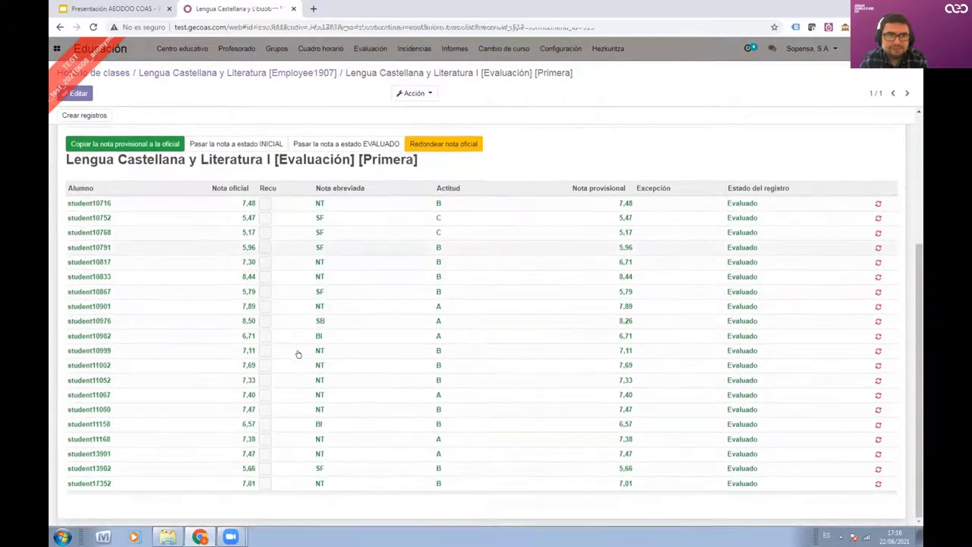
pyautogui.scroll(2, 297, 352)
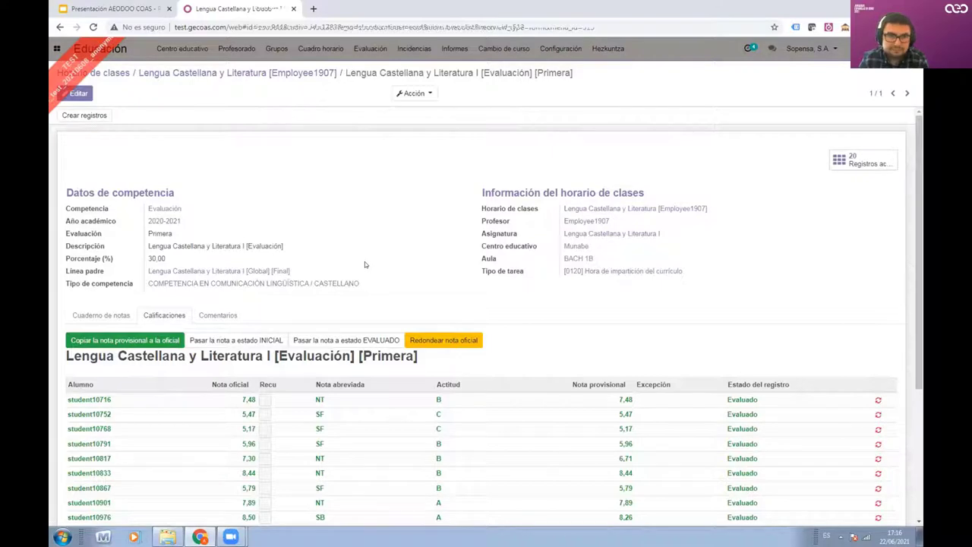
# Switch to the Sitio web app, go to the Conectas family portal, open its Índice page and check the account options
pyautogui.click(56, 48)
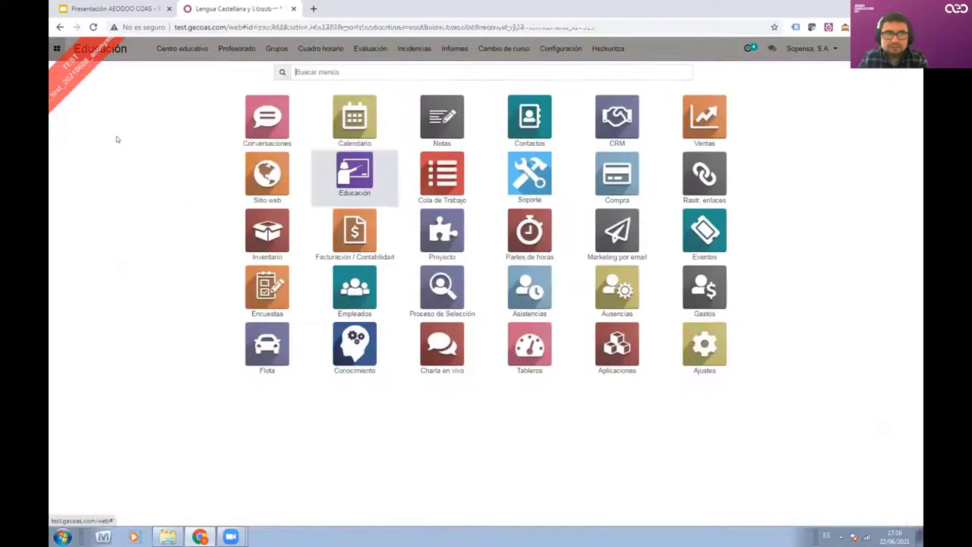
pyautogui.click(266, 180)
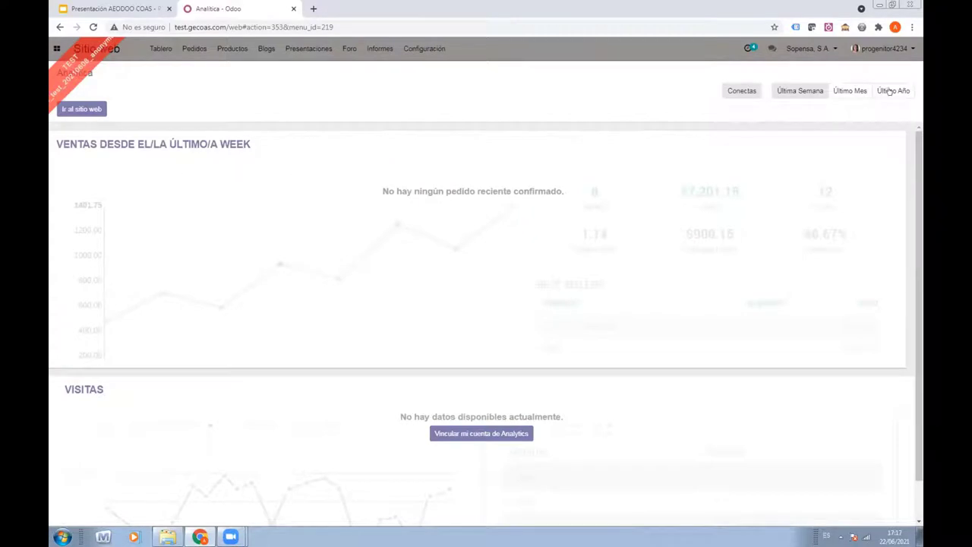
pyautogui.click(82, 109)
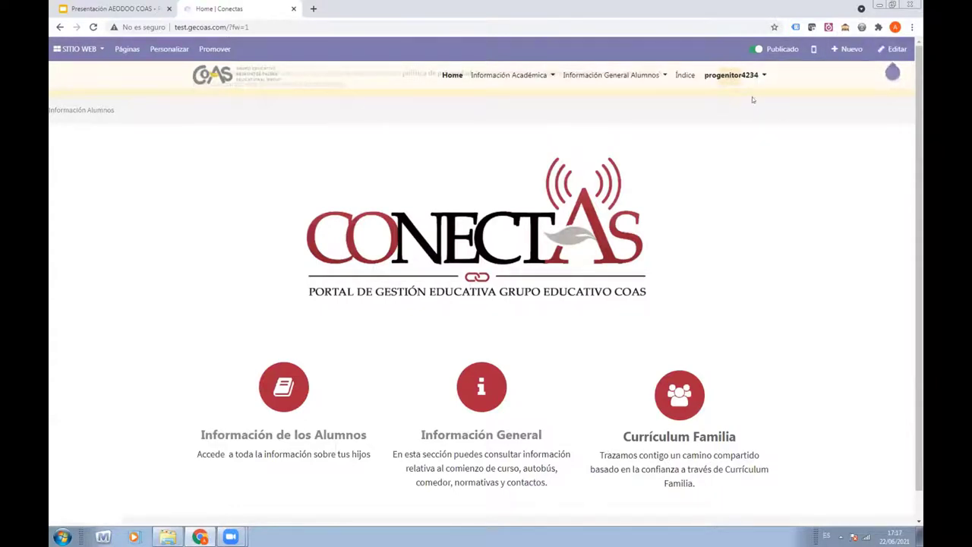
pyautogui.click(682, 77)
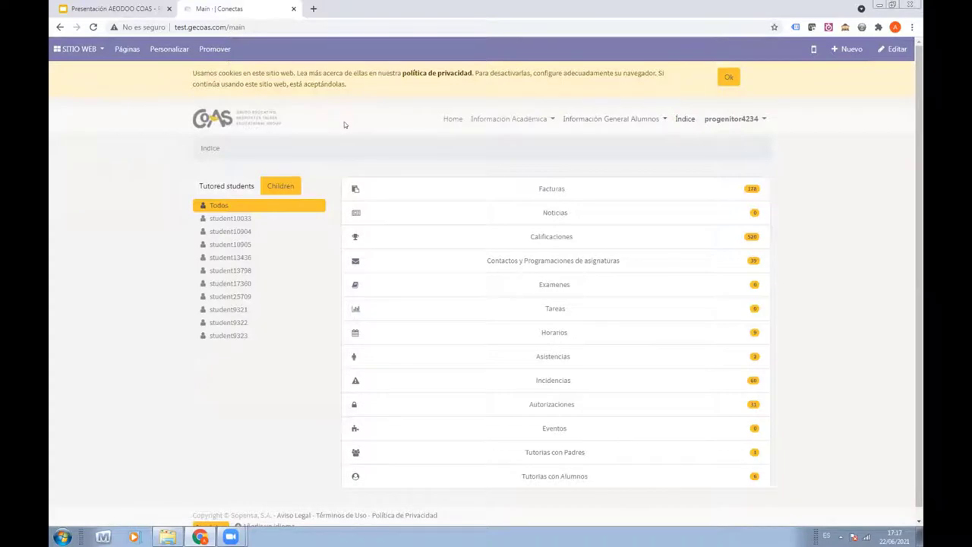
pyautogui.click(718, 122)
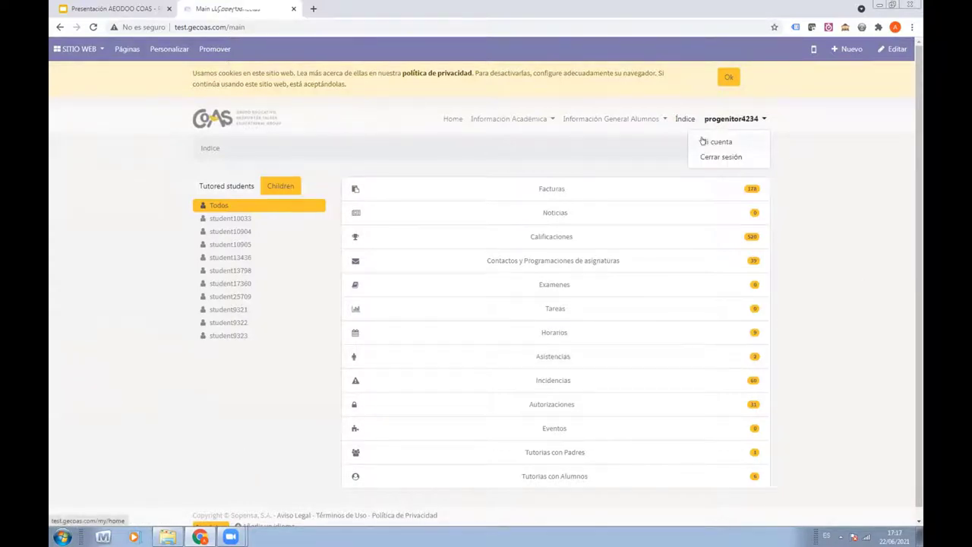
pyautogui.click(799, 155)
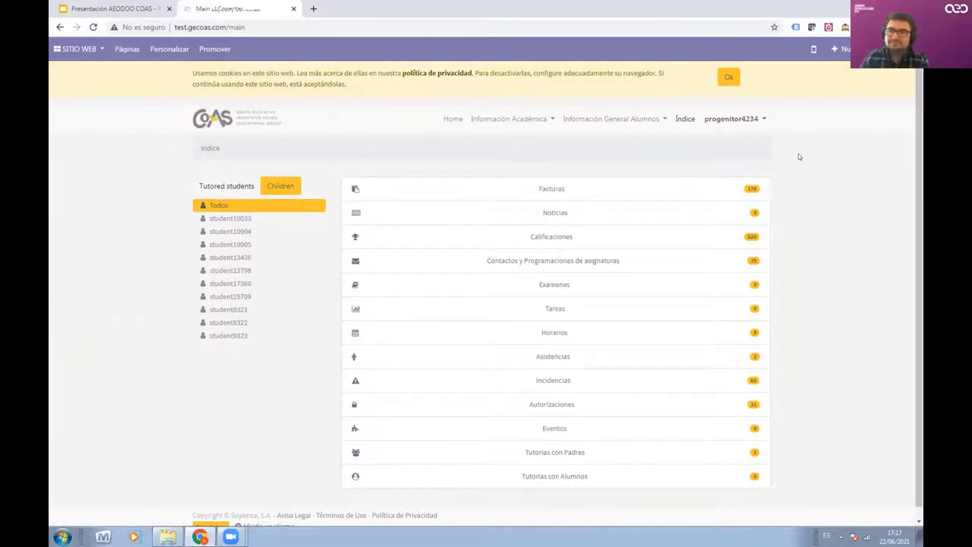
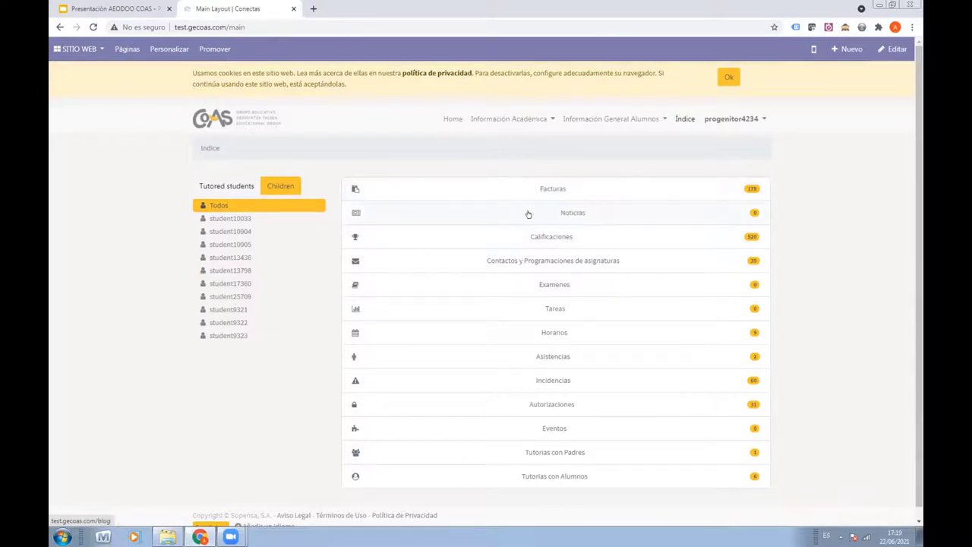
# View the Calificaciones of all students and open the first student's Segundo evaluation breakdown for Religión católica
pyautogui.click(596, 238)
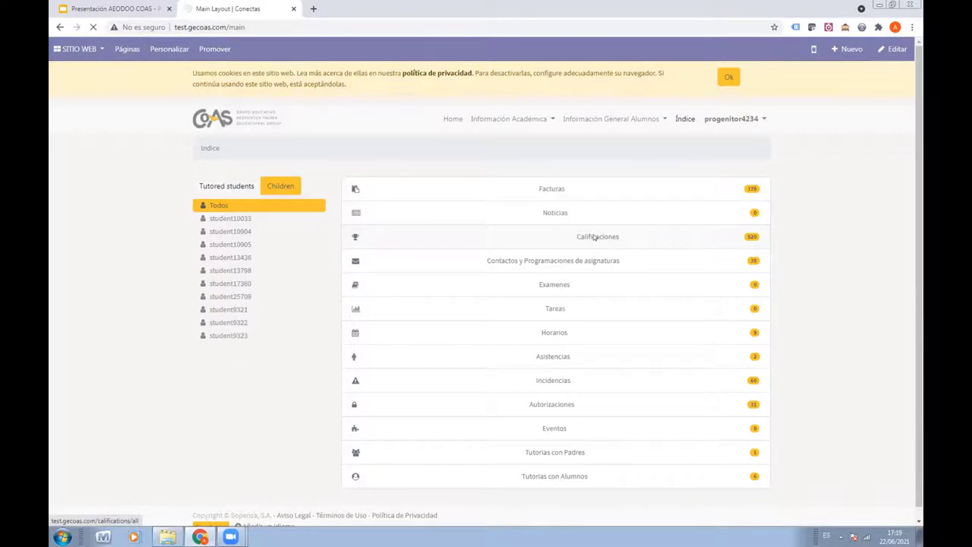
pyautogui.scroll(-5, 533, 227)
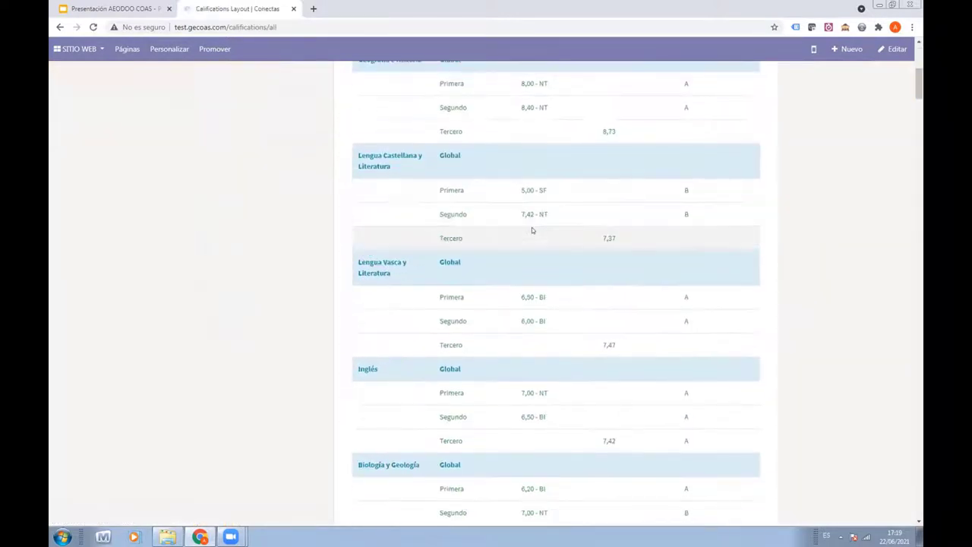
pyautogui.scroll(-2, 532, 230)
pyautogui.scroll(8, 531, 230)
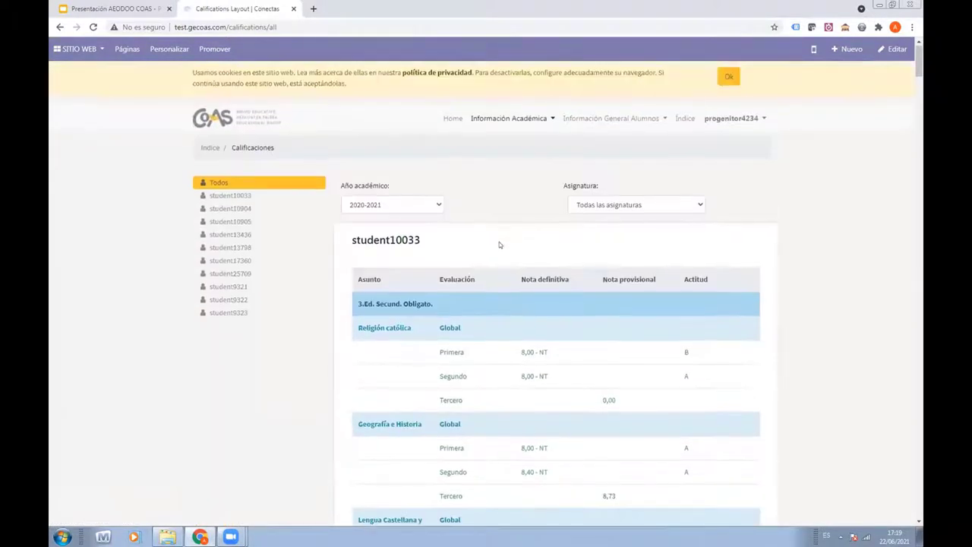
pyautogui.scroll(-3, 499, 244)
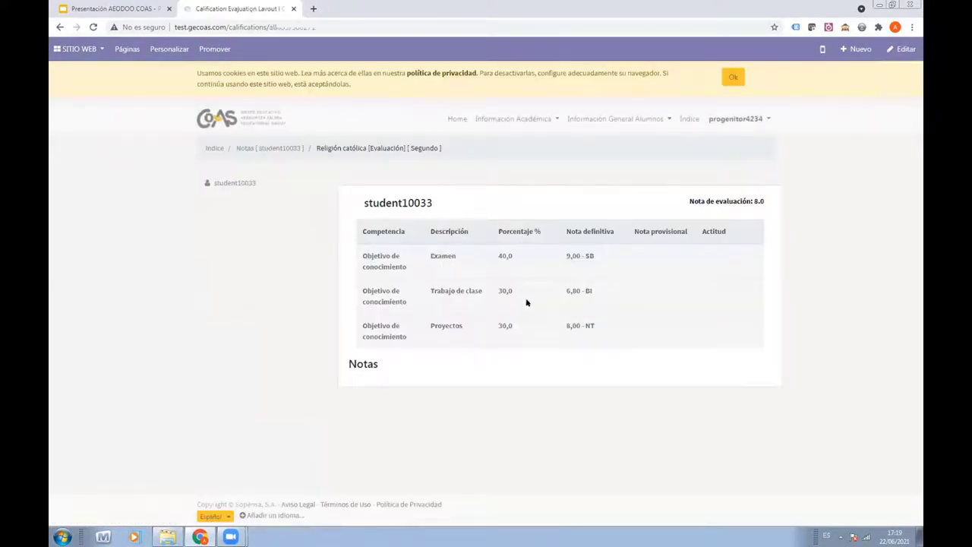
# Go back to the first student's grades, look through all subjects and return to the portal index
pyautogui.click(289, 148)
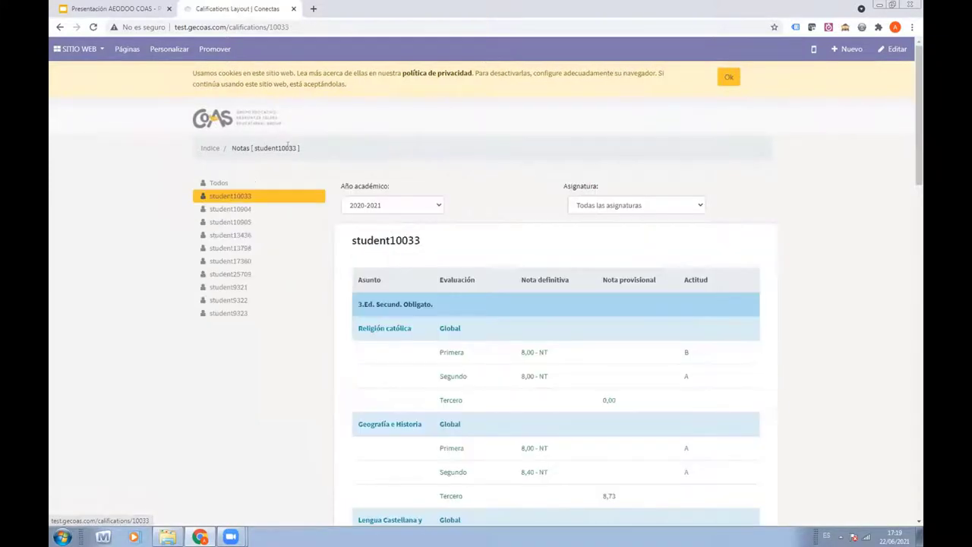
pyautogui.scroll(-7, 409, 225)
pyautogui.scroll(7, 409, 225)
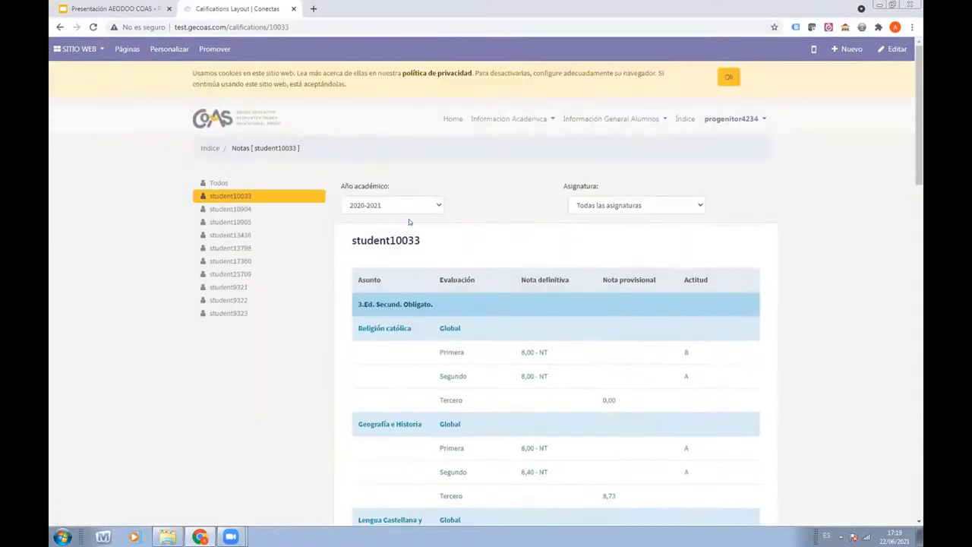
pyautogui.click(210, 148)
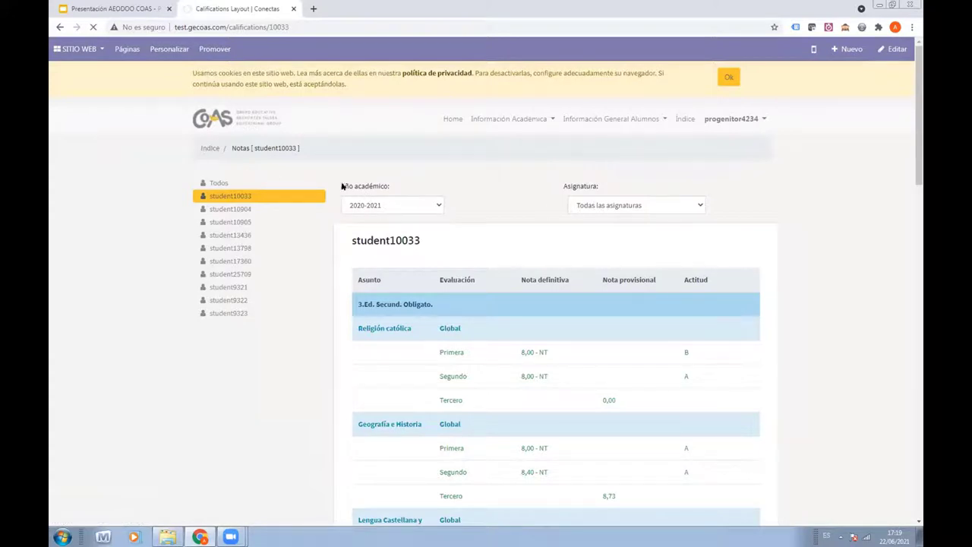
pyautogui.click(211, 148)
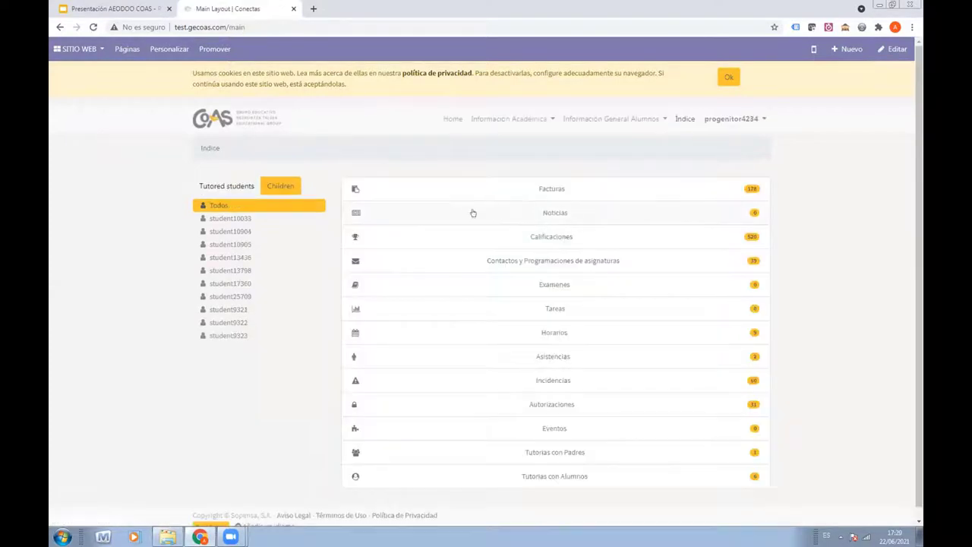
# View the Examenes page for all students, then return to the index and open the Horarios of all children
pyautogui.scroll(-1, 530, 365)
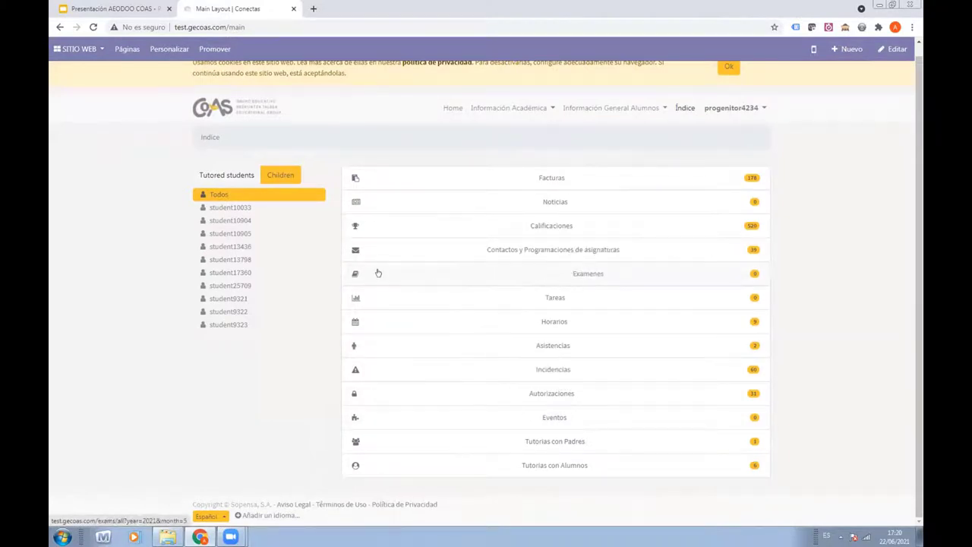
pyautogui.click(576, 271)
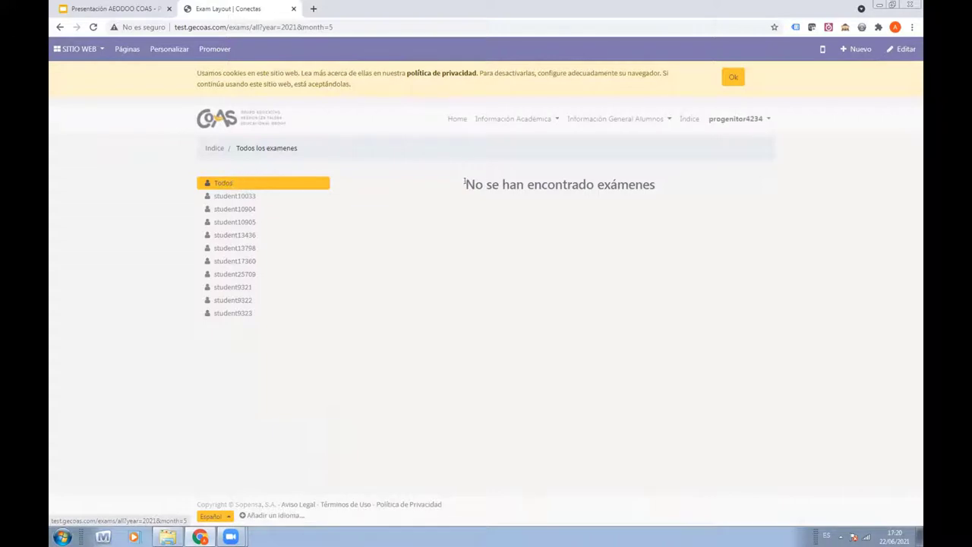
pyautogui.moveTo(464, 184); pyautogui.dragTo(668, 182)
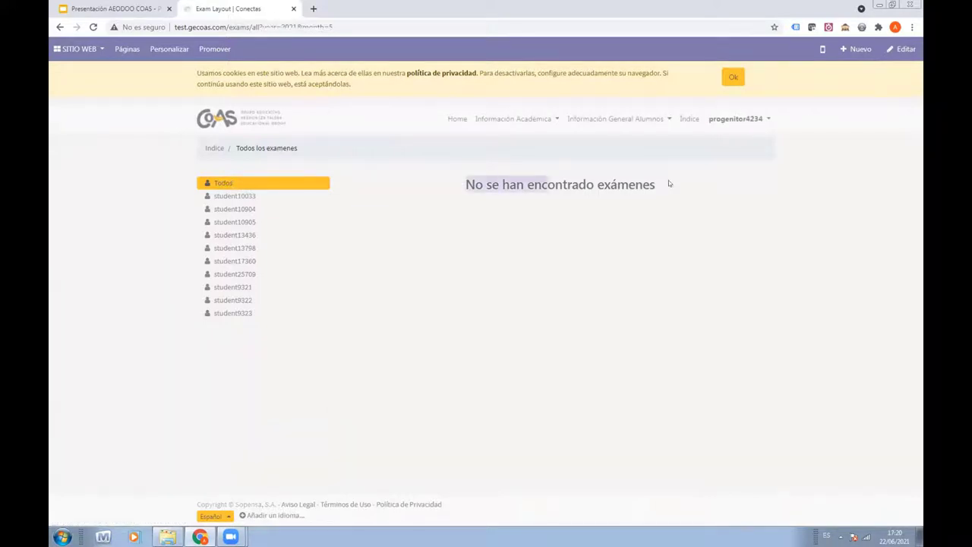
pyautogui.click(215, 148)
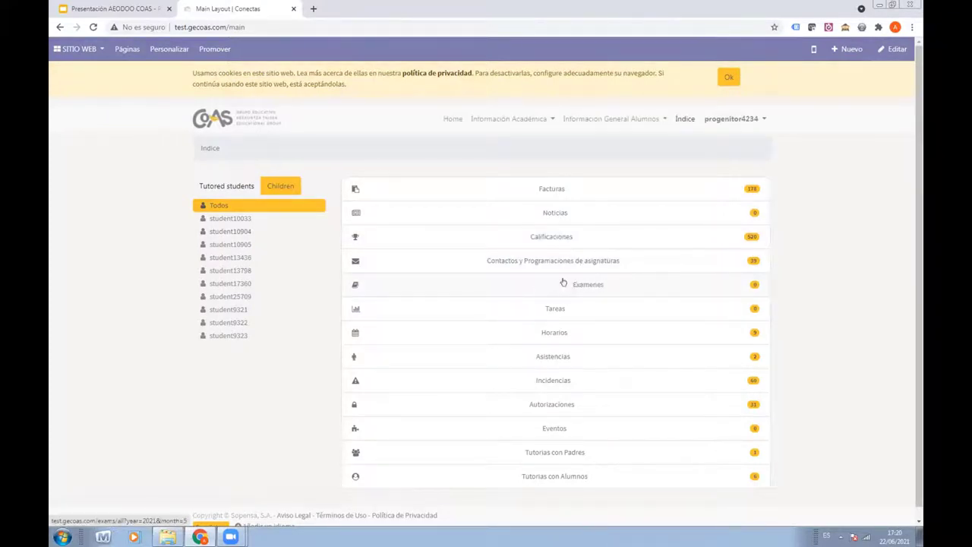
pyautogui.click(585, 331)
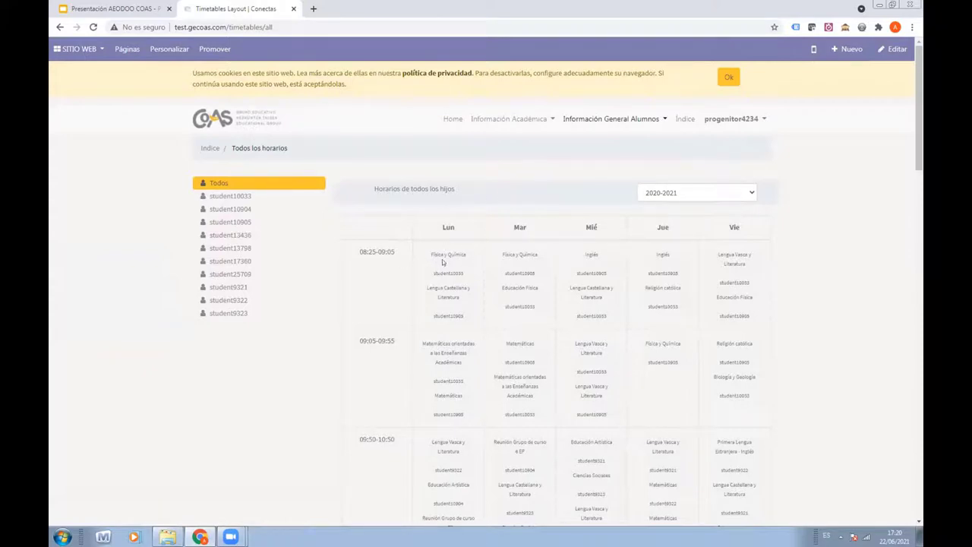
# Look through the timetables of all children and open the third student's individual timetable
pyautogui.moveTo(431, 271); pyautogui.dragTo(534, 272)
pyautogui.scroll(-1, 496, 262)
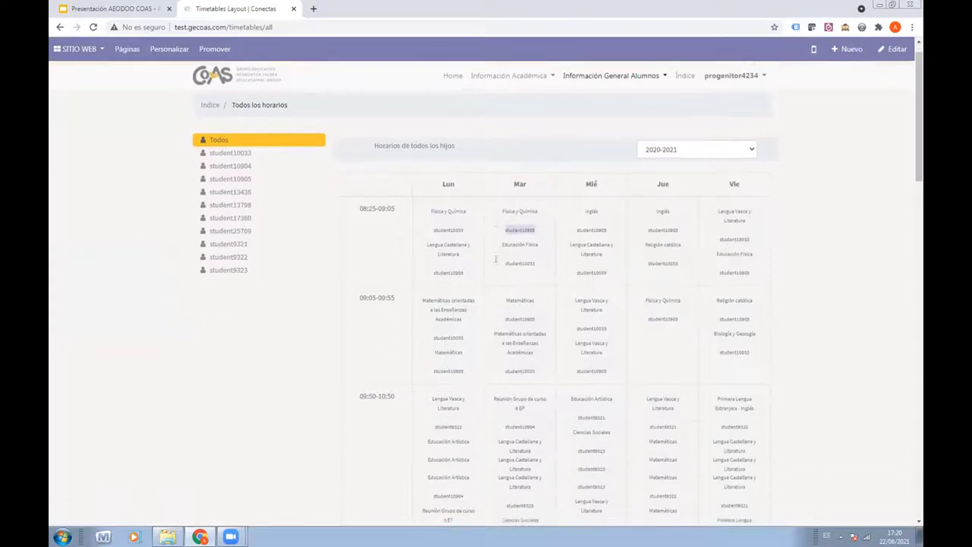
pyautogui.scroll(-15, 495, 259)
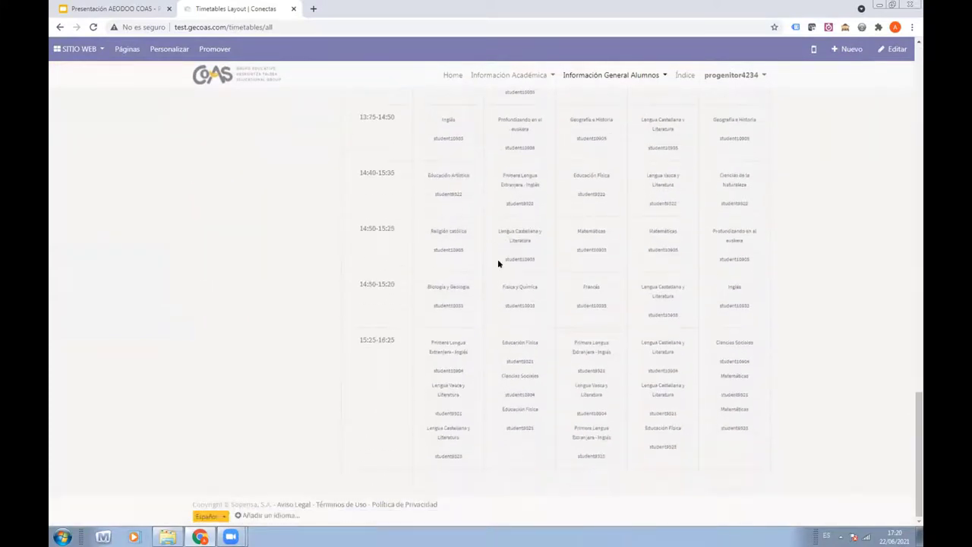
pyautogui.scroll(15, 499, 260)
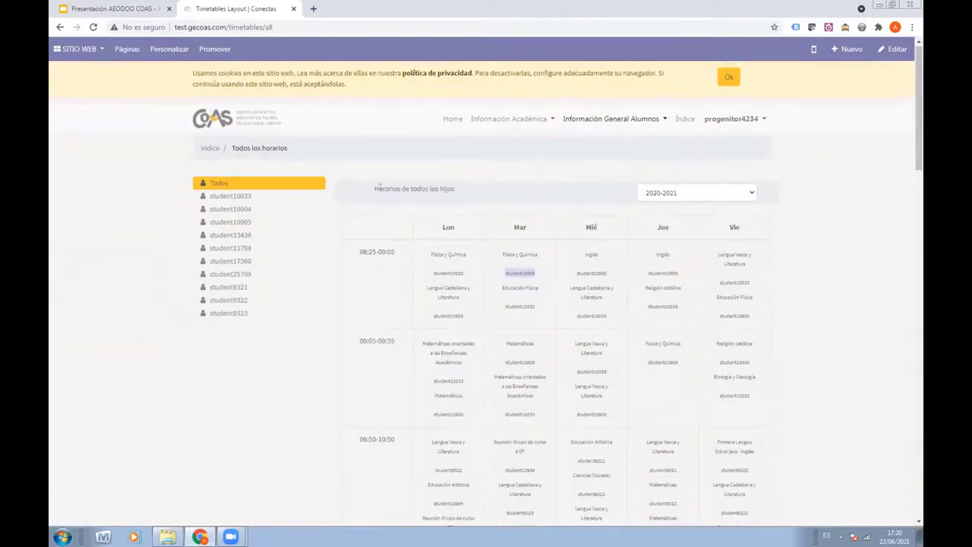
pyautogui.click(249, 197)
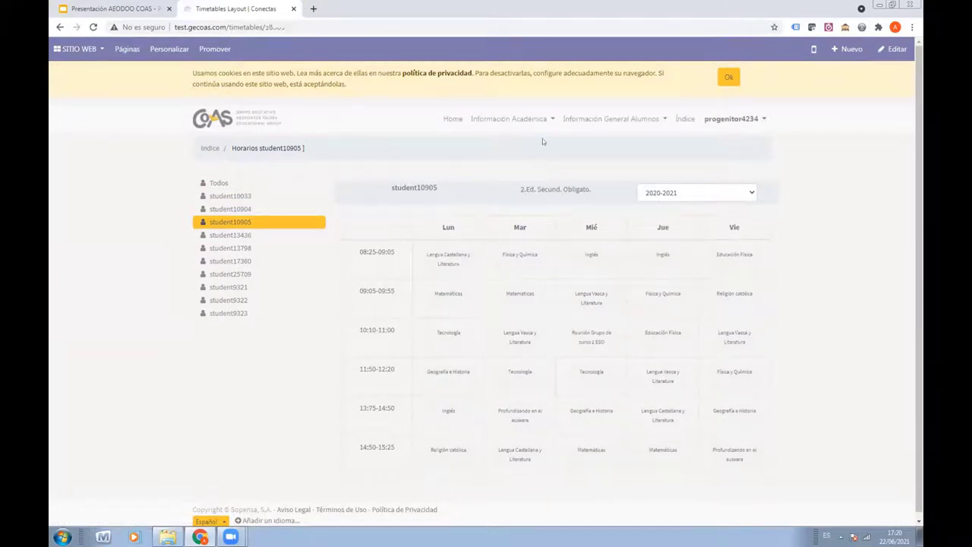
# Return to the portal index, open the Incidencias of all students and show the May 2021 calendar
pyautogui.click(683, 121)
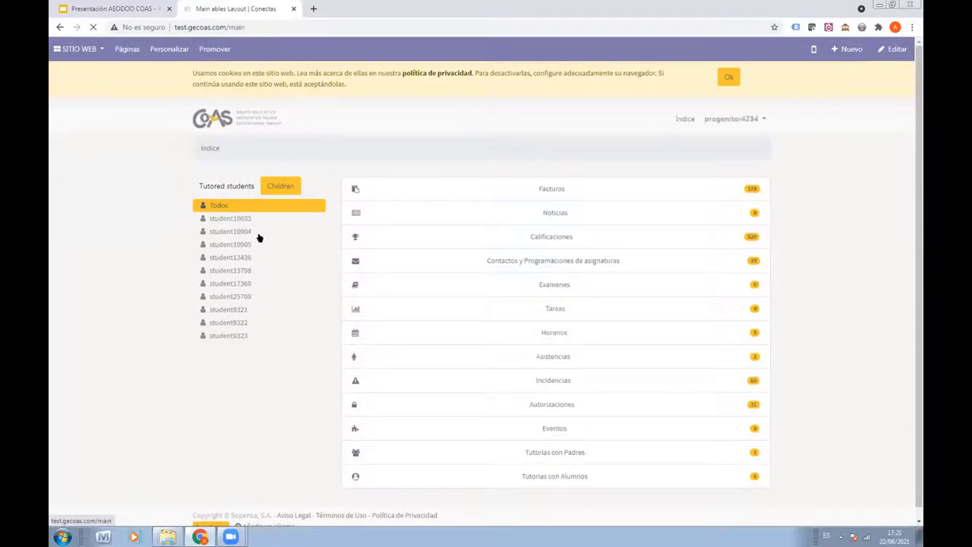
pyautogui.click(592, 381)
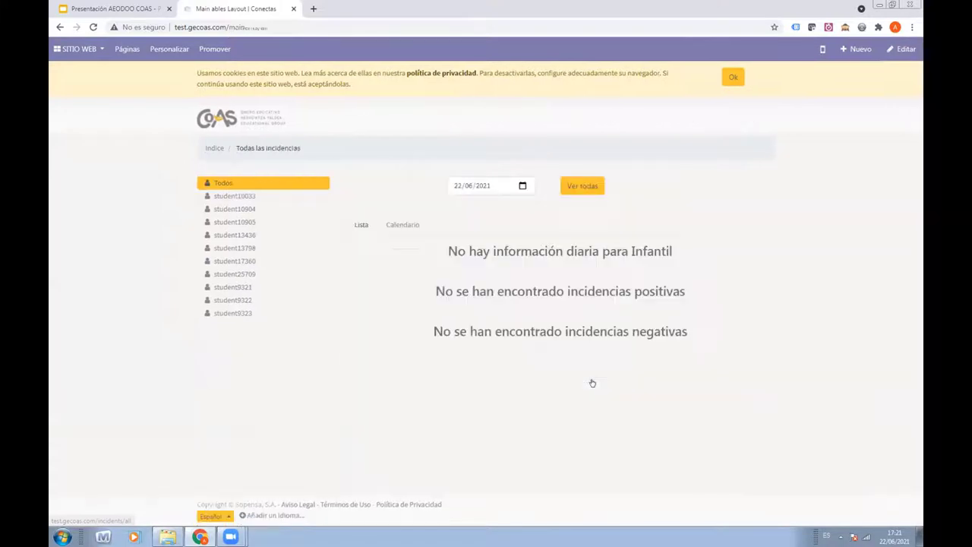
pyautogui.click(401, 226)
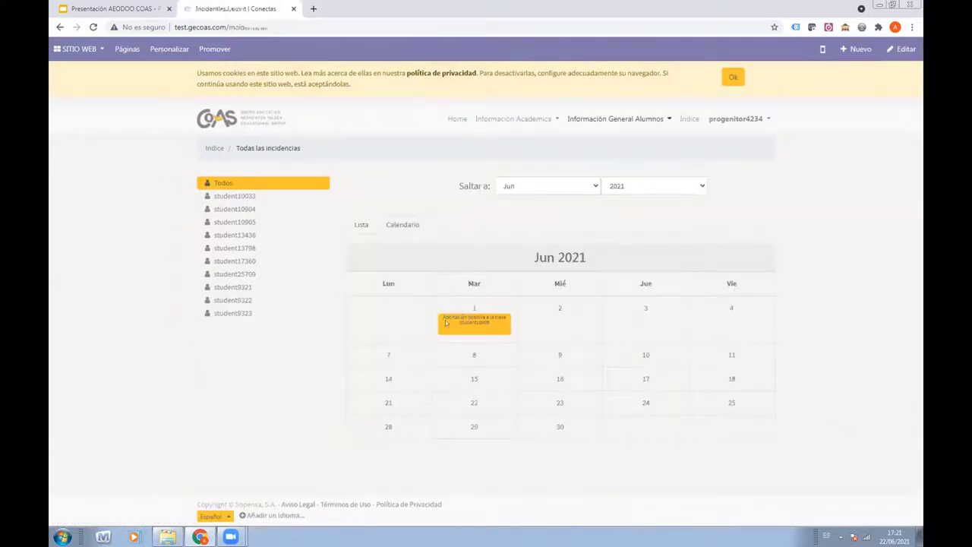
pyautogui.click(534, 187)
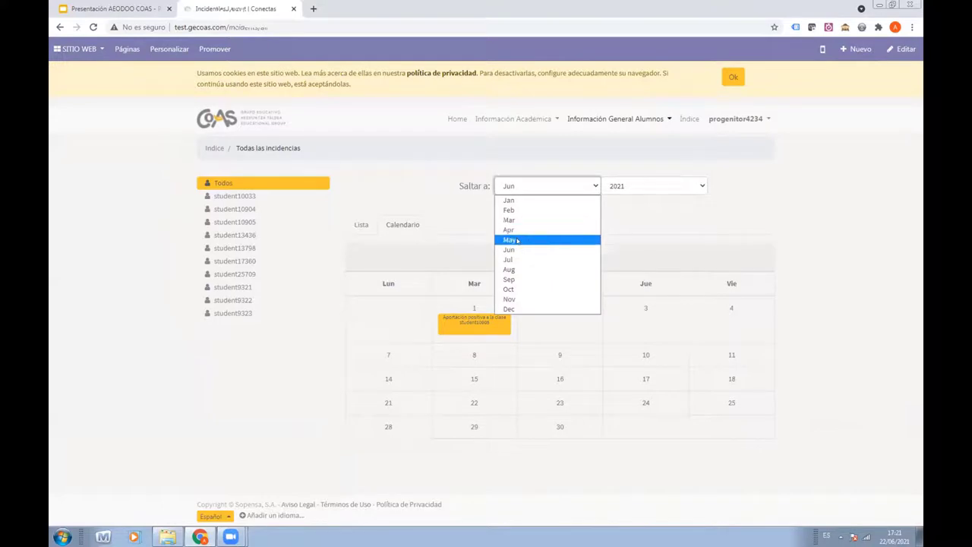
pyautogui.click(516, 238)
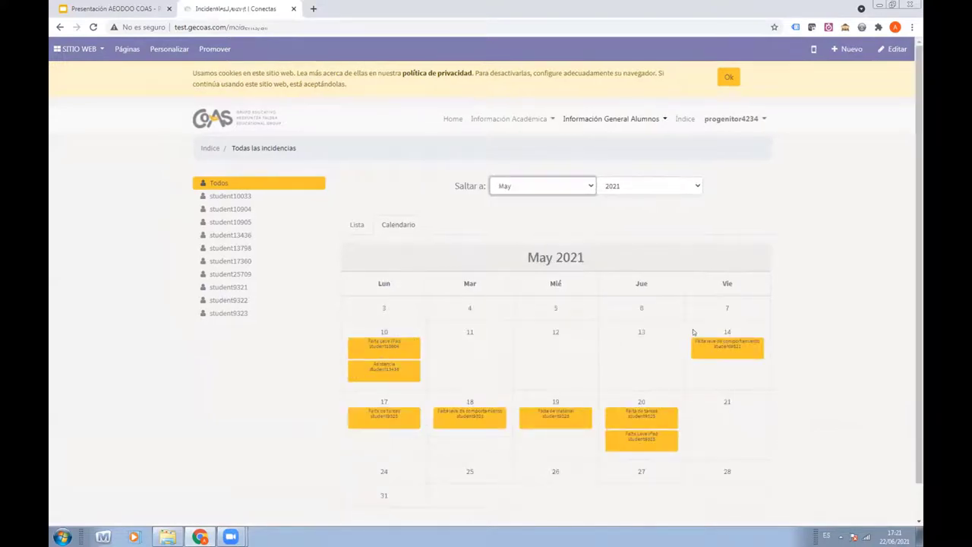
# Show the April 2021 incident calendar for all students and look through its entries
pyautogui.click(530, 185)
pyautogui.click(520, 229)
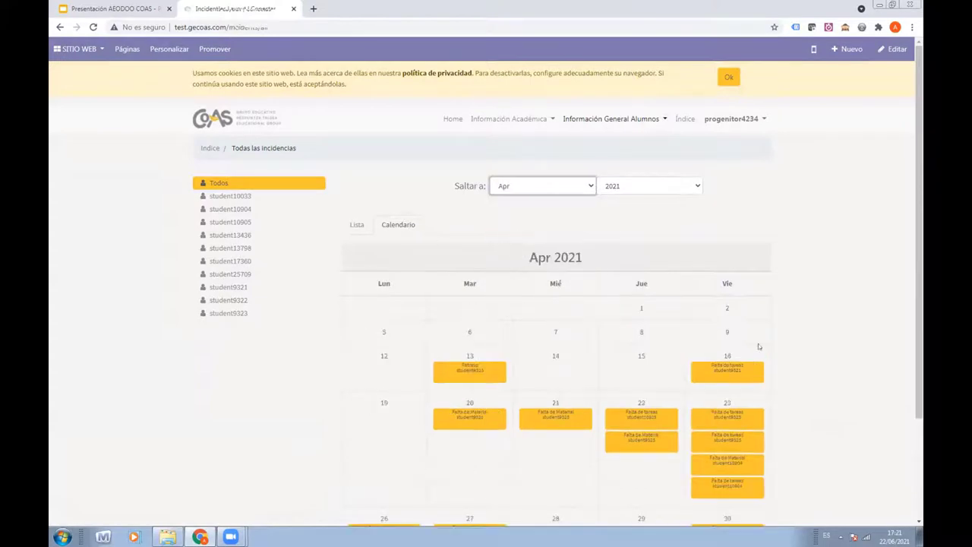
pyautogui.scroll(-2, 578, 319)
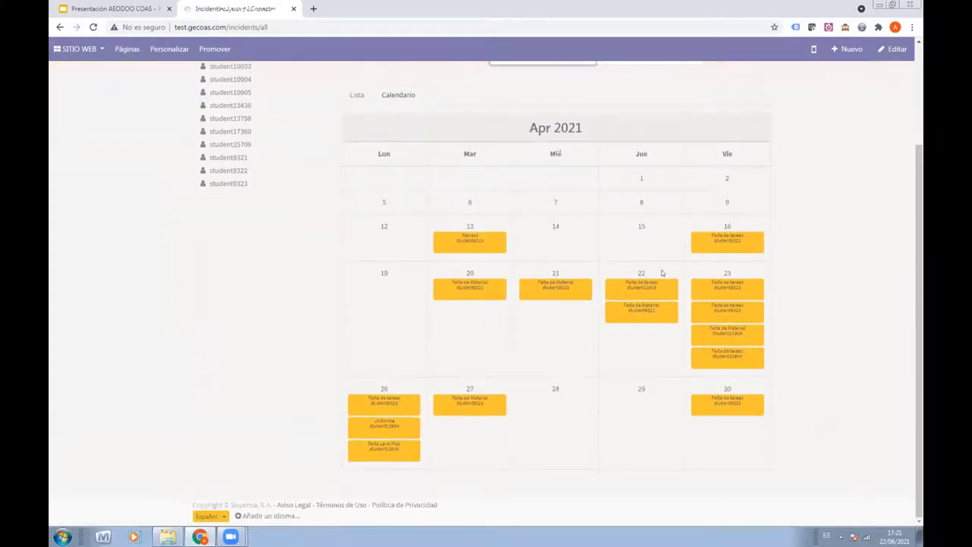
pyautogui.scroll(2, 661, 273)
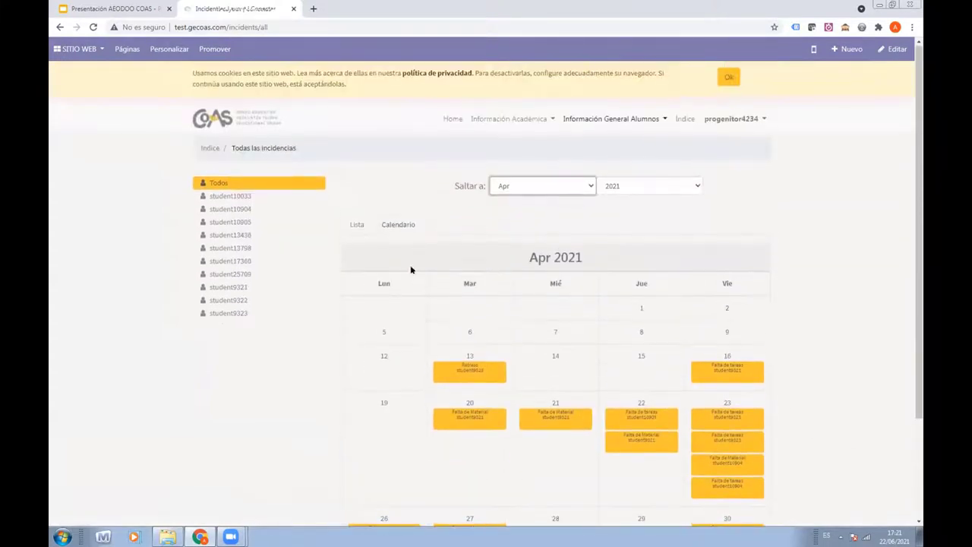
# Check the incidents of the third, second and first students, viewing the first student's incident calendar
pyautogui.click(234, 221)
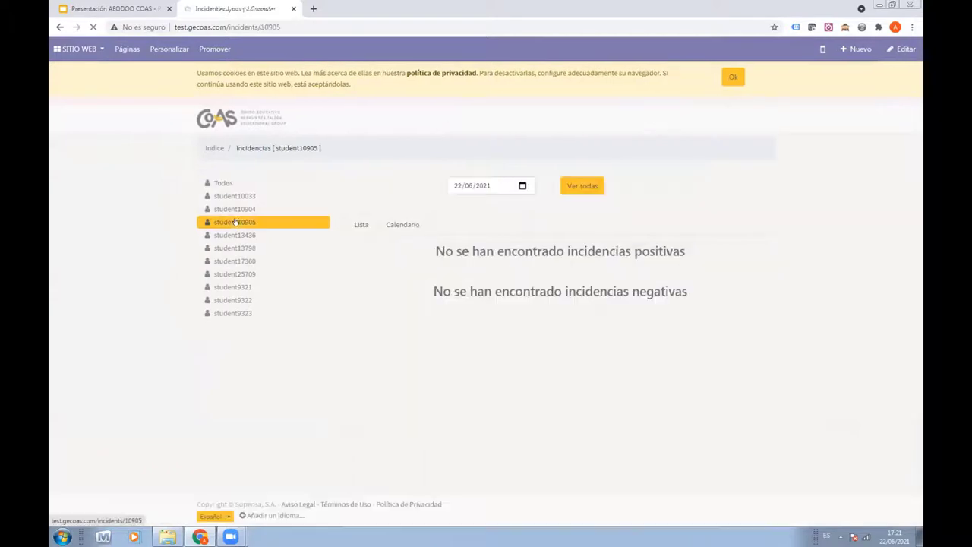
pyautogui.click(240, 209)
pyautogui.click(243, 196)
pyautogui.click(388, 224)
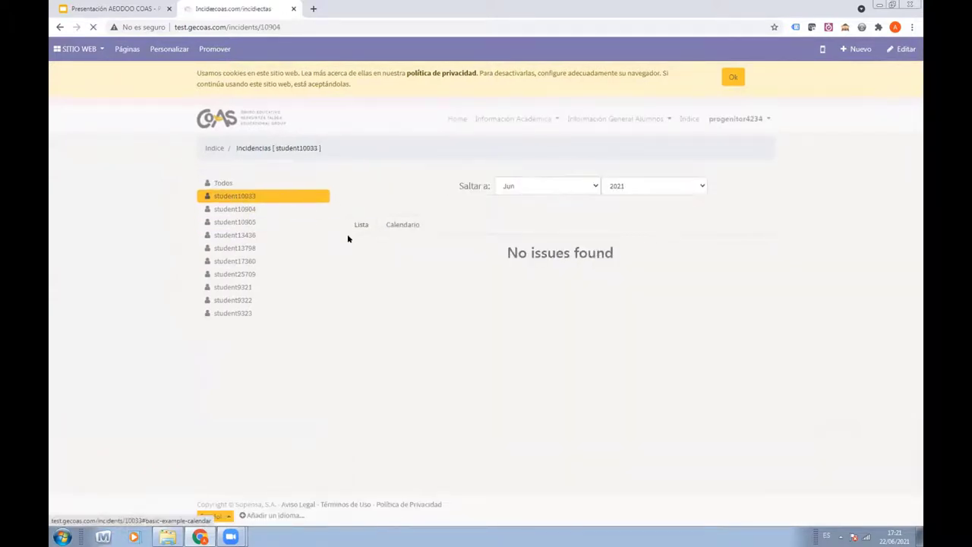
# Check the incidents of the sixth to ninth students, viewing the calendars of the last two of them
pyautogui.click(236, 263)
pyautogui.click(228, 278)
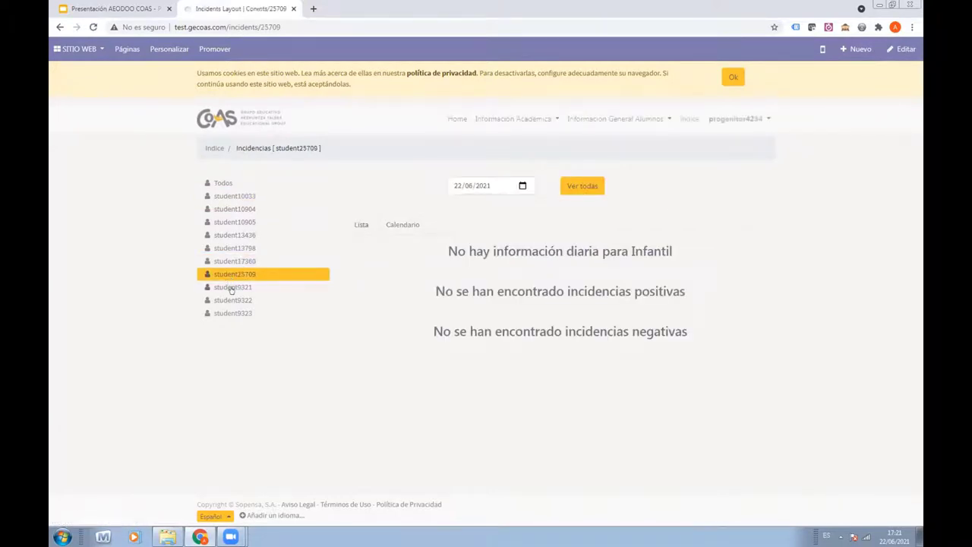
pyautogui.click(232, 287)
pyautogui.click(387, 224)
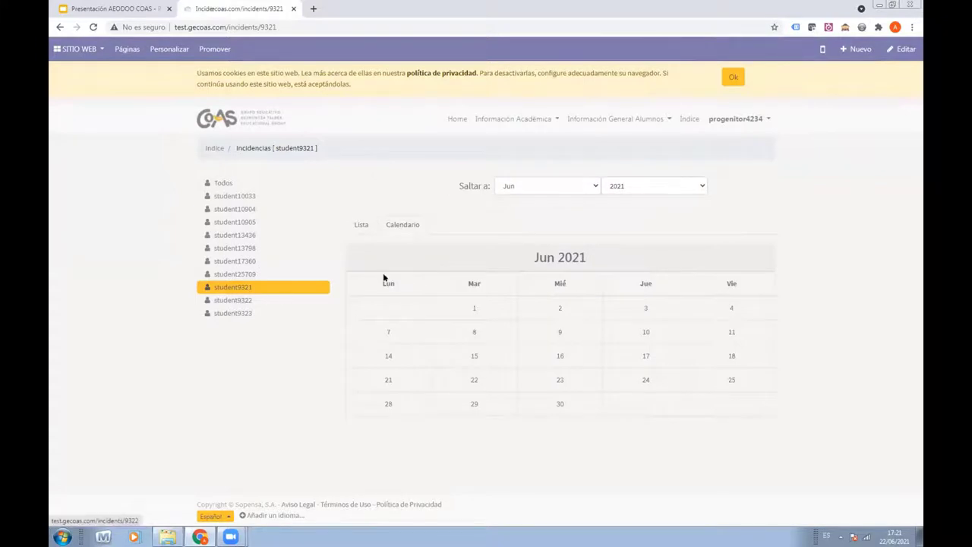
pyautogui.click(406, 224)
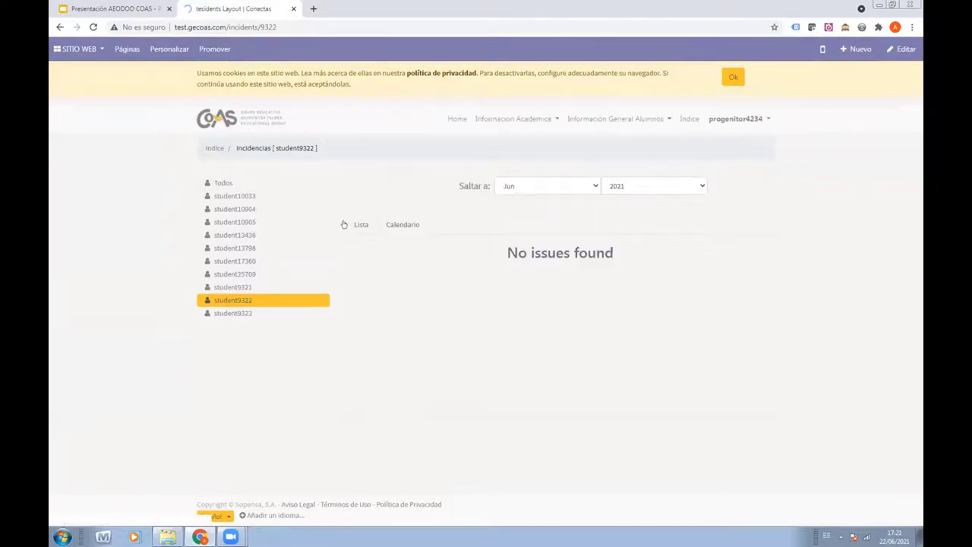
# Check the ninth student's incident calendar for May, April and March 2021, and return to the incident list
pyautogui.click(543, 186)
pyautogui.click(517, 236)
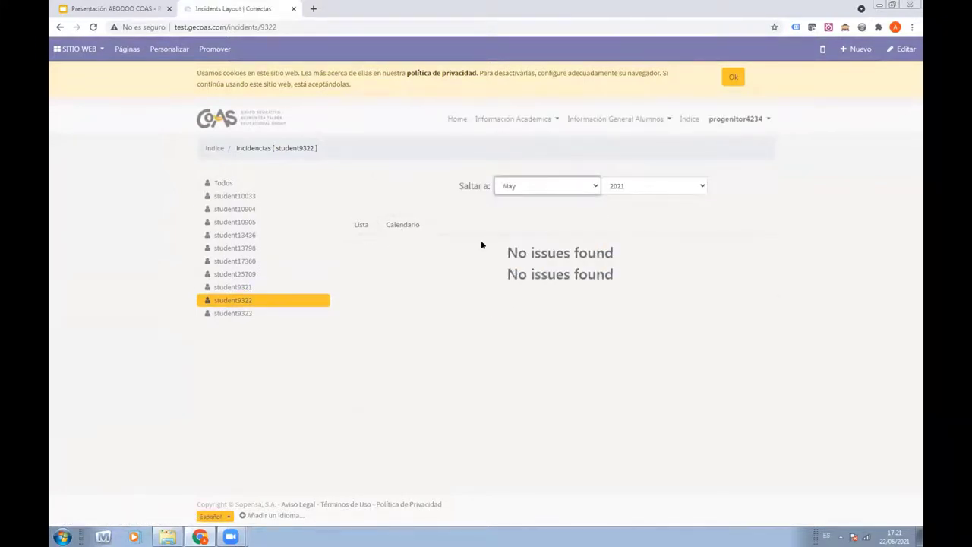
pyautogui.click(505, 186)
pyautogui.click(508, 201)
pyautogui.click(507, 189)
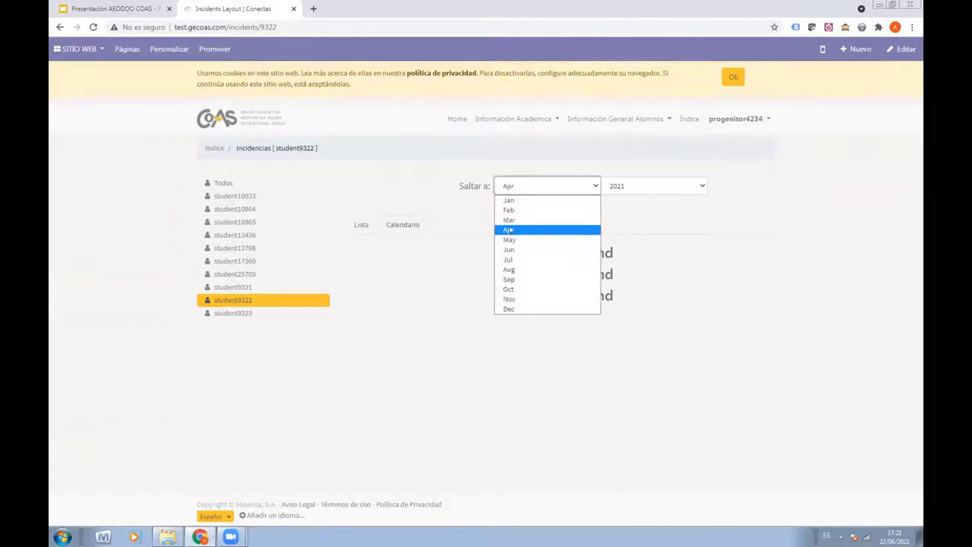
pyautogui.click(508, 230)
pyautogui.click(516, 187)
pyautogui.click(509, 220)
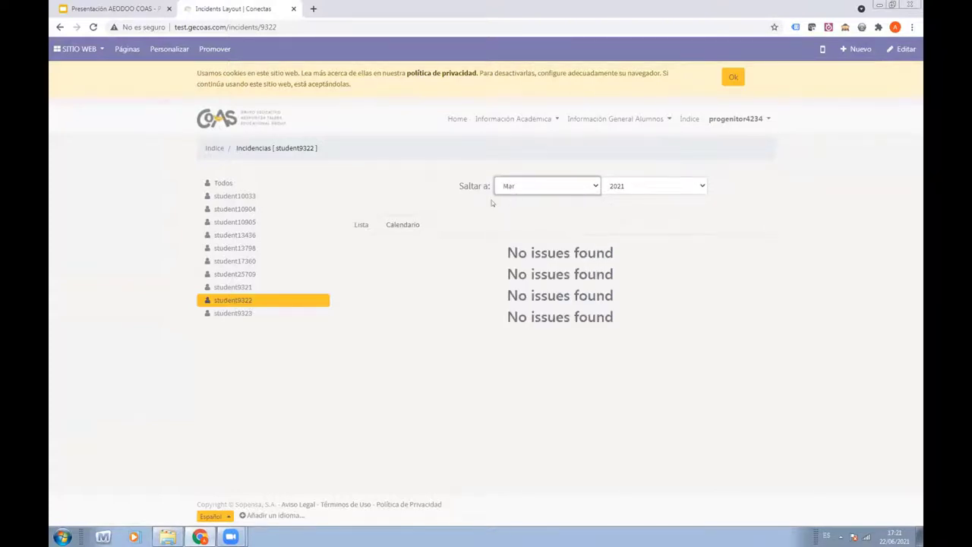
pyautogui.click(368, 226)
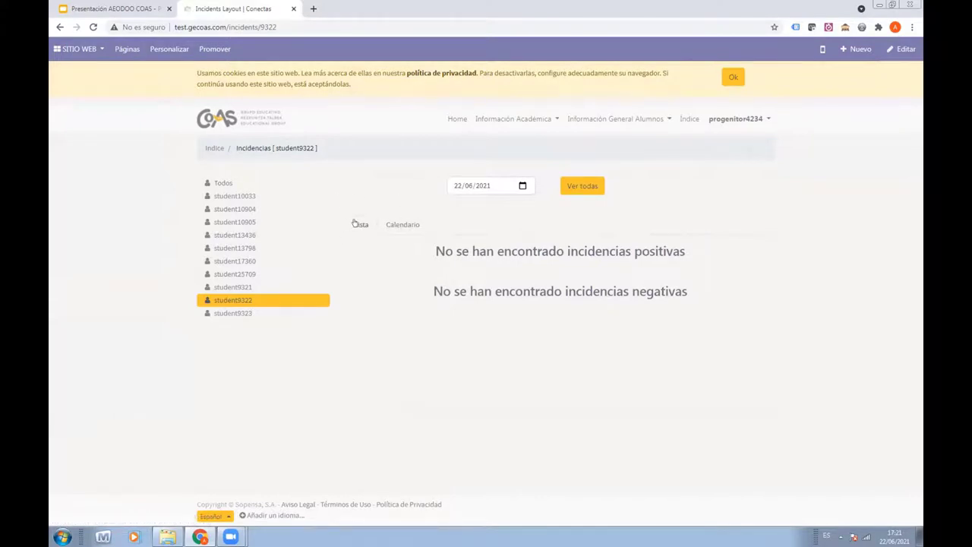
# Check the first student's incident list, and show the May 2021 incident calendar for Todos
pyautogui.click(241, 196)
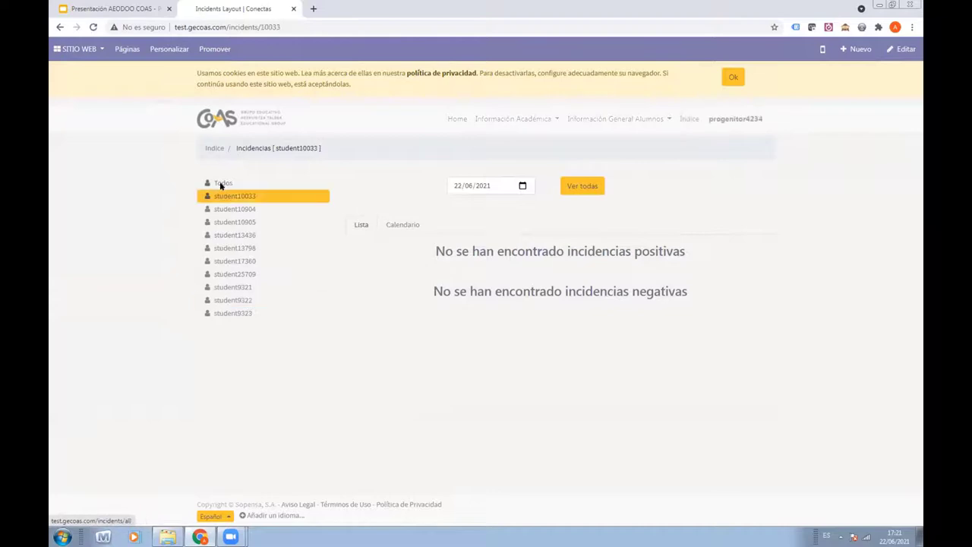
pyautogui.click(221, 184)
pyautogui.click(403, 225)
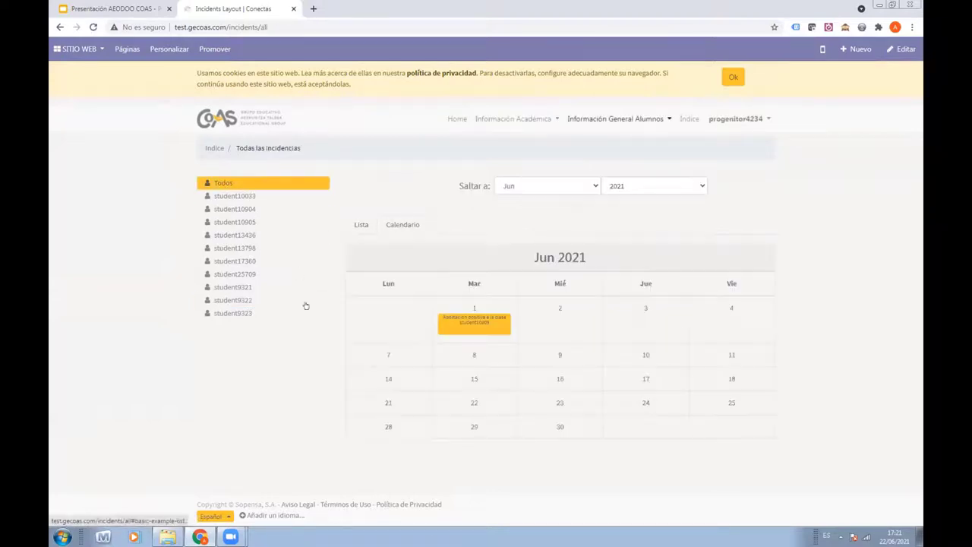
pyautogui.click(514, 187)
pyautogui.click(516, 241)
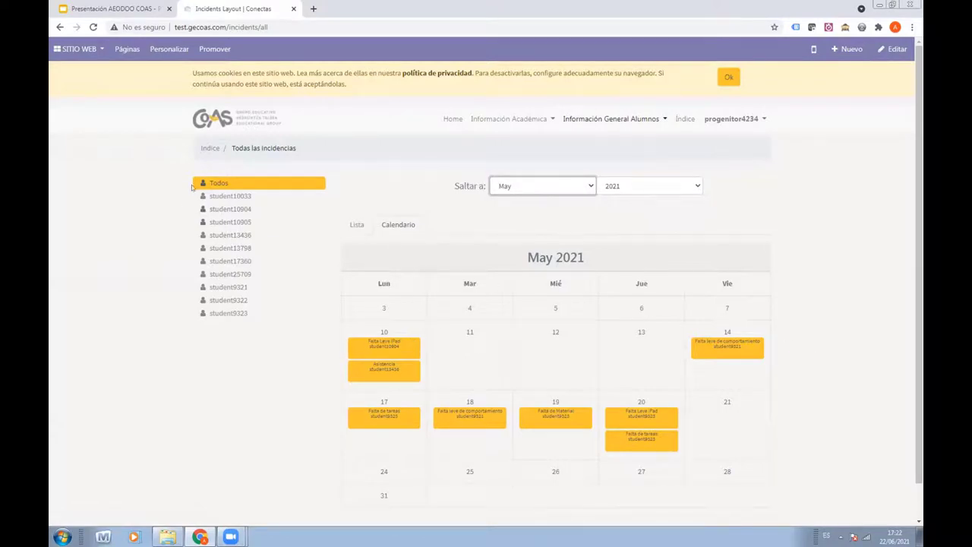
# Return to the portal index, open Autorizaciones and look through the authorization documents of all students
pyautogui.click(684, 120)
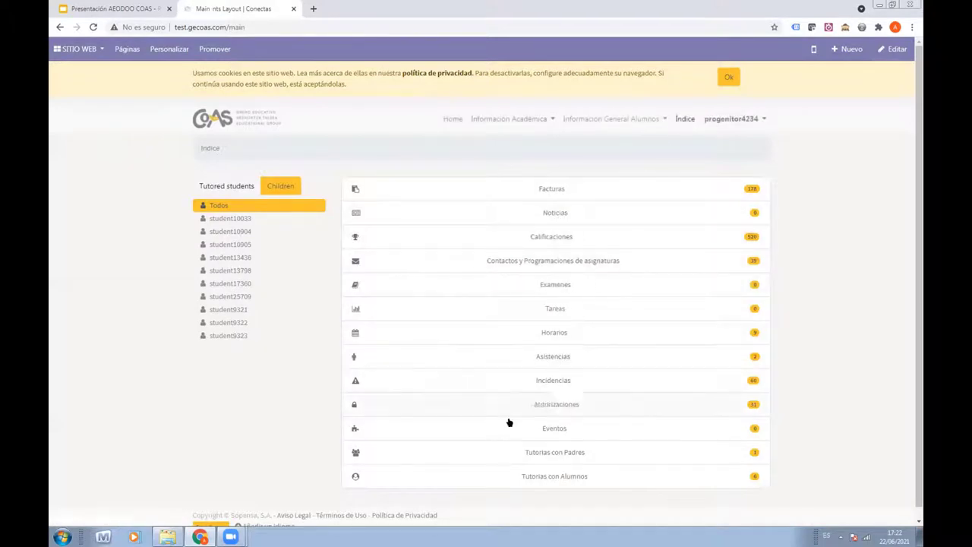
pyautogui.click(589, 404)
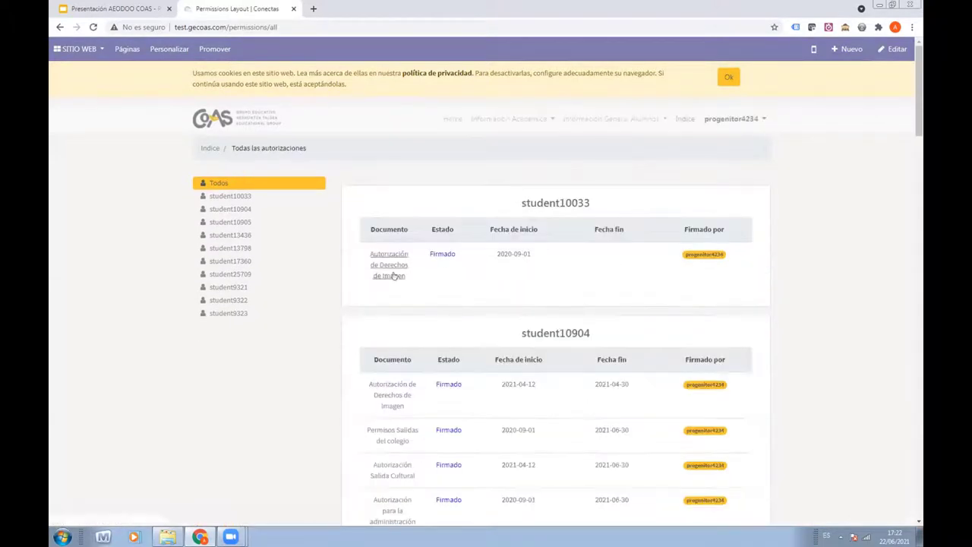
pyautogui.scroll(-3, 493, 270)
pyautogui.scroll(-15, 448, 220)
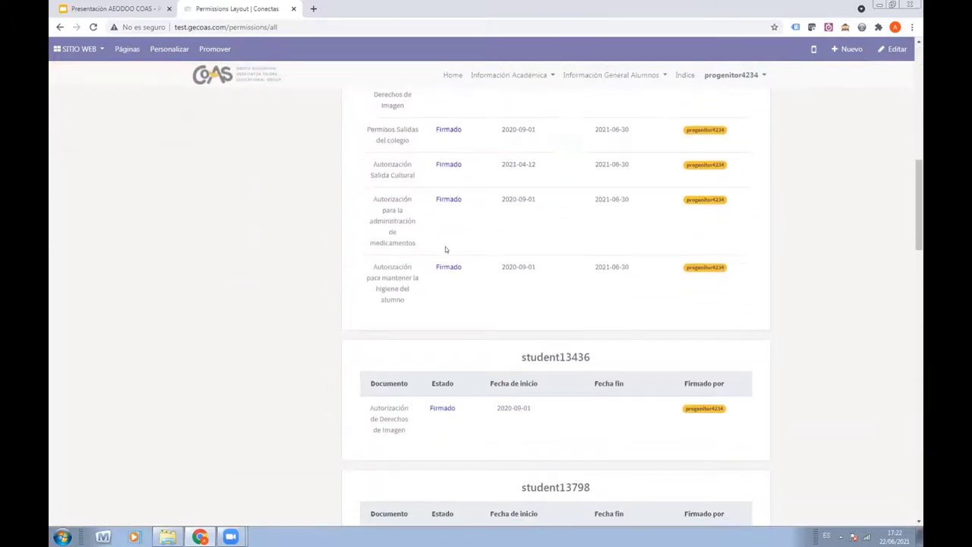
pyautogui.scroll(-8, 426, 327)
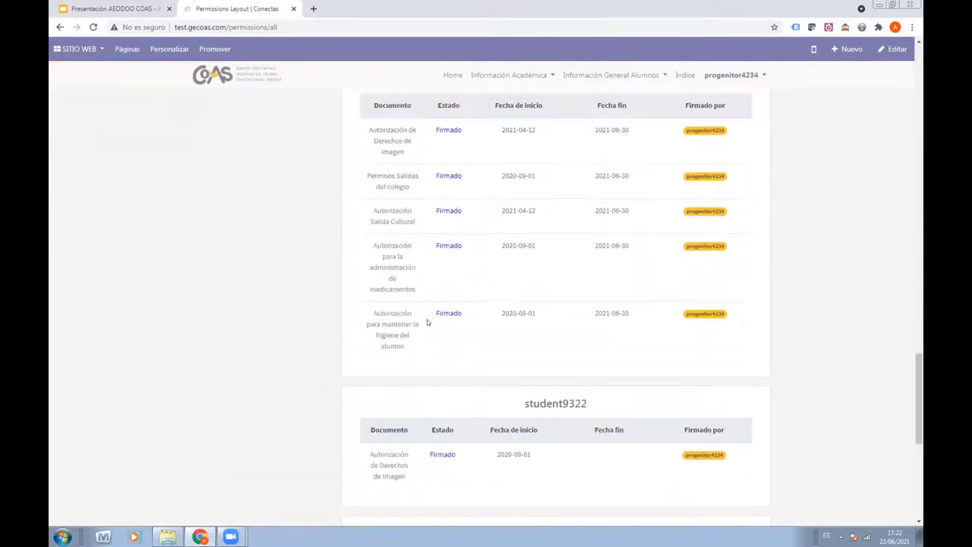
pyautogui.scroll(3, 429, 311)
pyautogui.scroll(15, 431, 295)
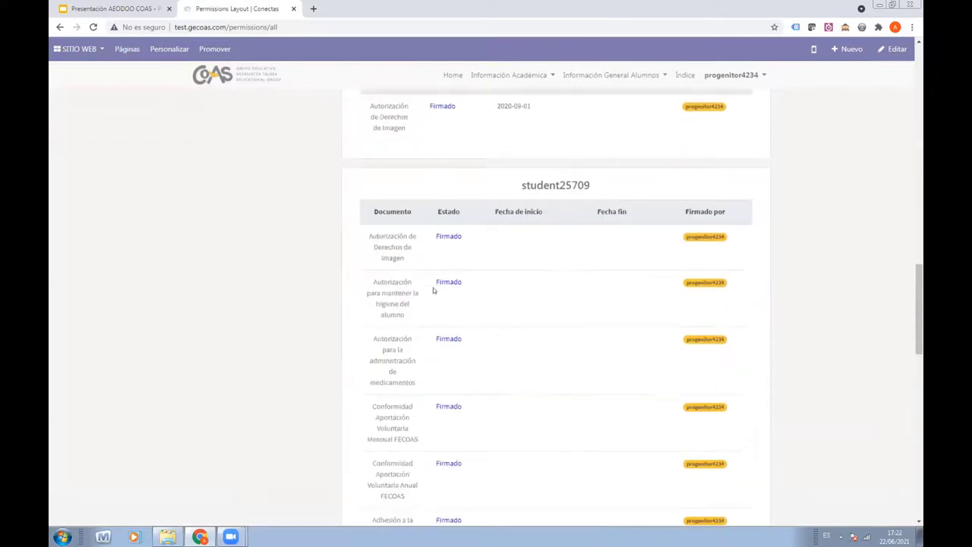
# View the fourth student's Autorización de Derechos de Imagen and the third student's Autorización para la administración de medicamentos, returning to the full list
pyautogui.click(384, 274)
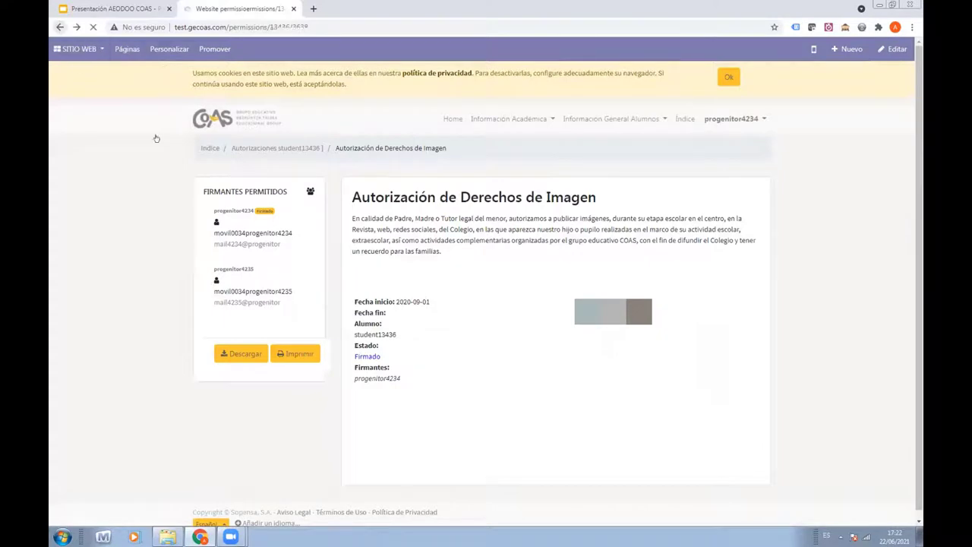
pyautogui.click(60, 27)
pyautogui.scroll(5, 487, 268)
pyautogui.scroll(-3, 490, 267)
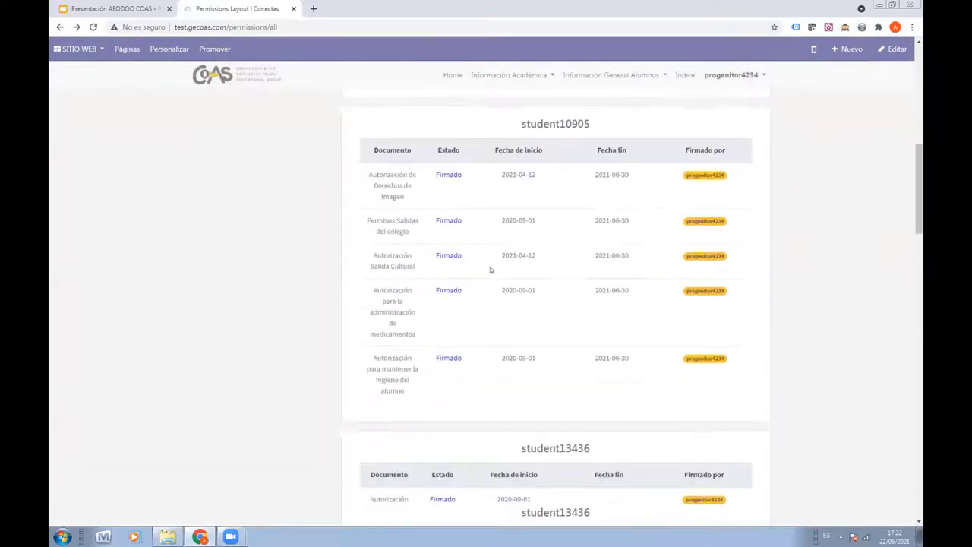
pyautogui.click(383, 273)
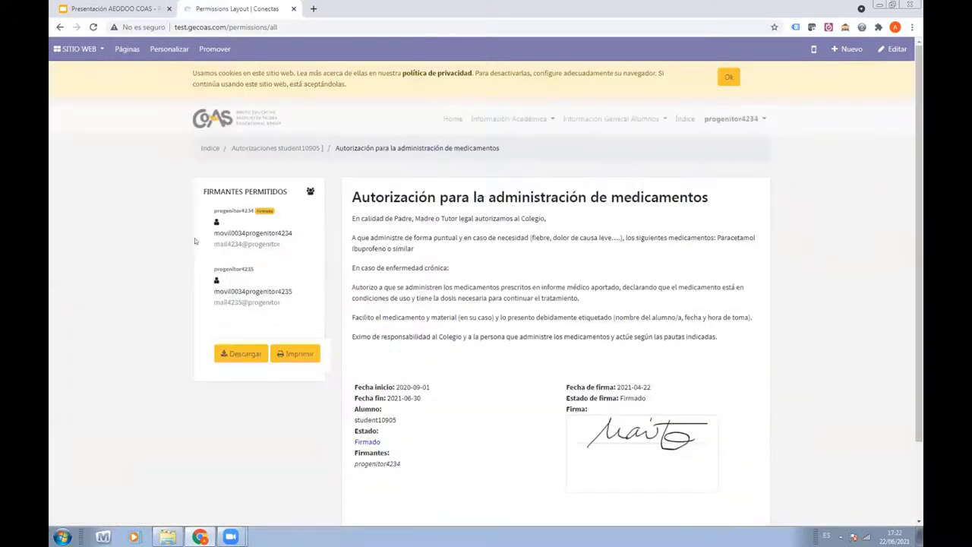
pyautogui.click(60, 27)
pyautogui.scroll(6, 470, 186)
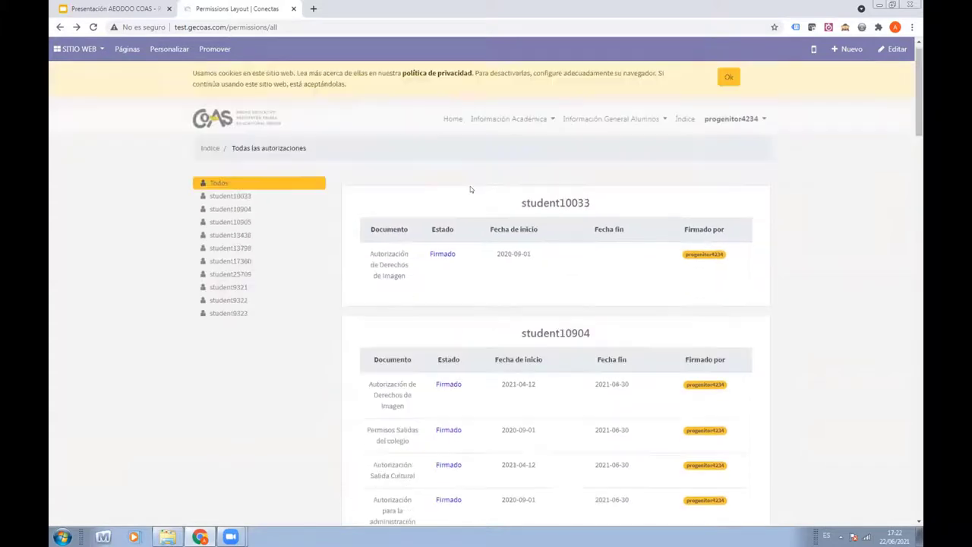
# Return to the portal index and open the Tutorias con Alumnos calendar for all students
pyautogui.click(681, 120)
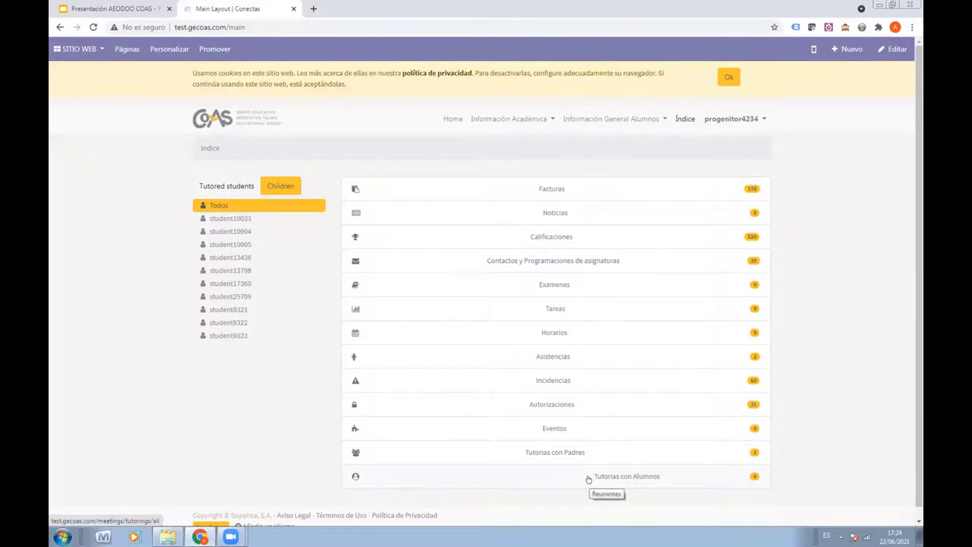
pyautogui.click(595, 479)
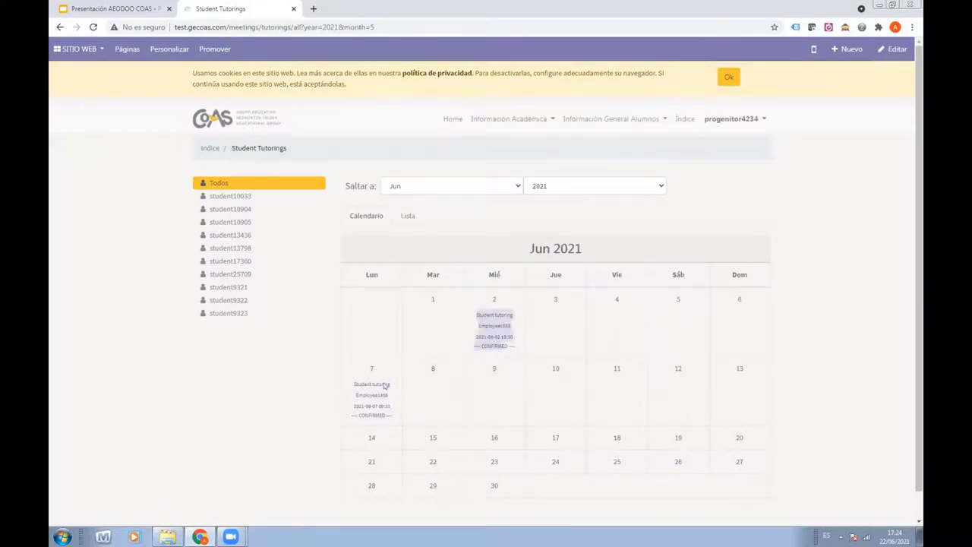
# Return to the portal index, open Tutorias con Padres for all students, and check the June 2021 meetings in both list and calendar views
pyautogui.click(60, 27)
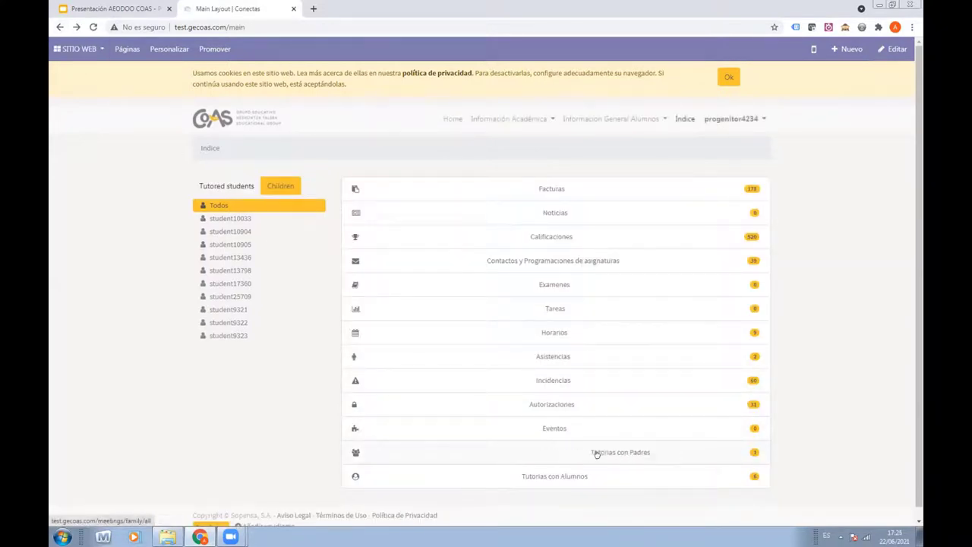
pyautogui.click(600, 453)
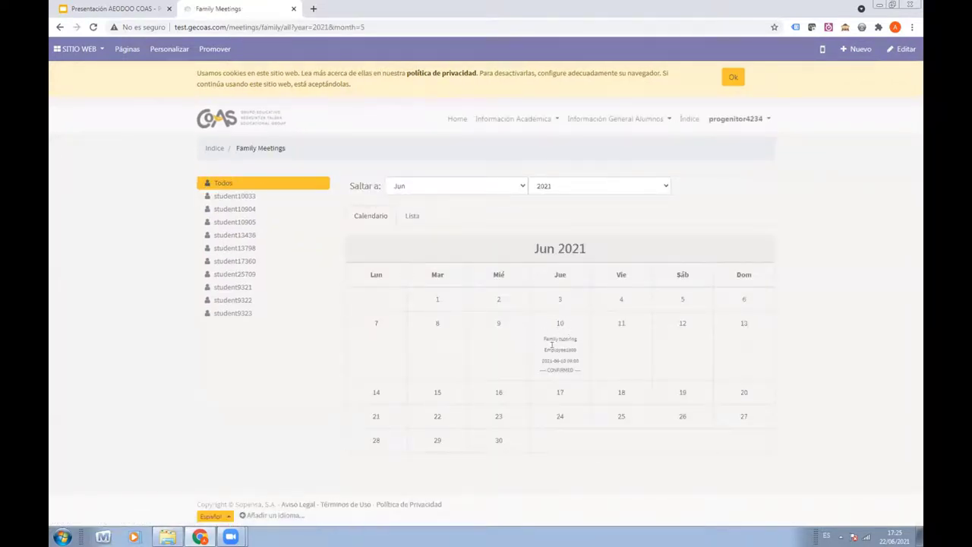
pyautogui.click(410, 216)
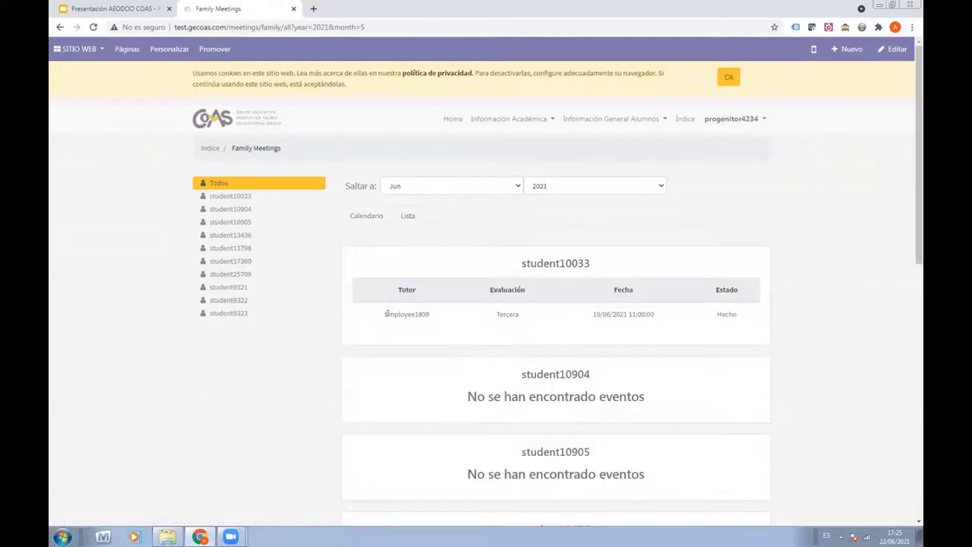
pyautogui.click(366, 216)
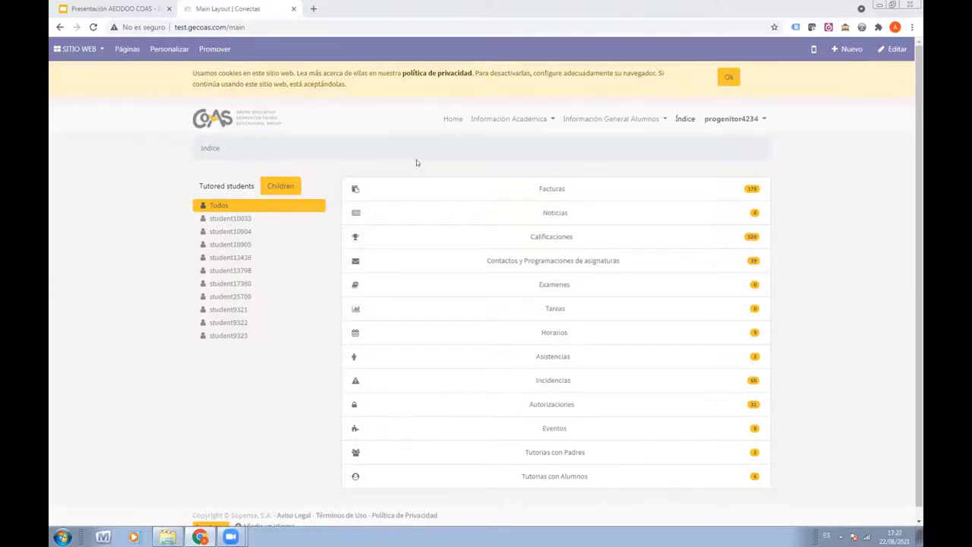
# Switch to Ventas, clear the Mis presupuestos filter, and open the second quotation, for Ayalde 2.Educación Primaria
pyautogui.click(72, 52)
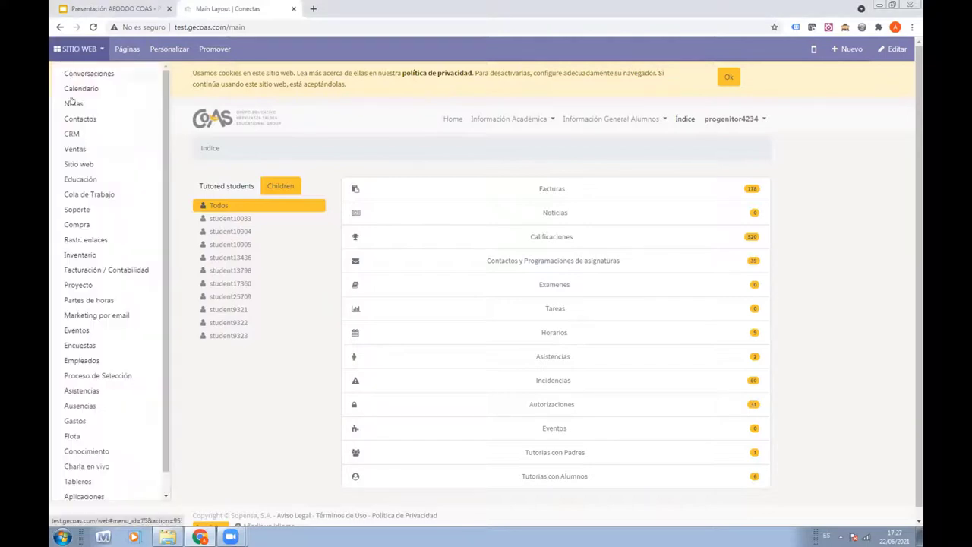
pyautogui.click(76, 151)
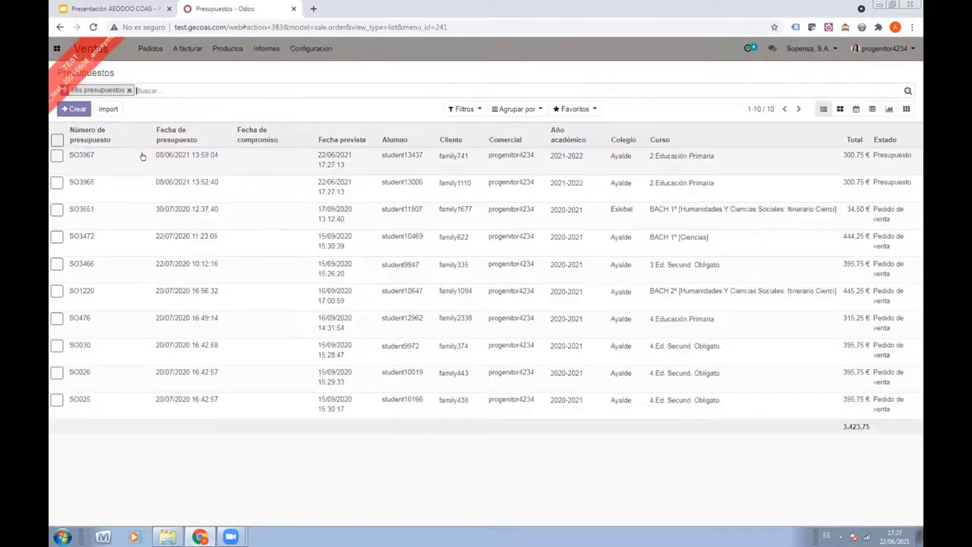
pyautogui.click(129, 90)
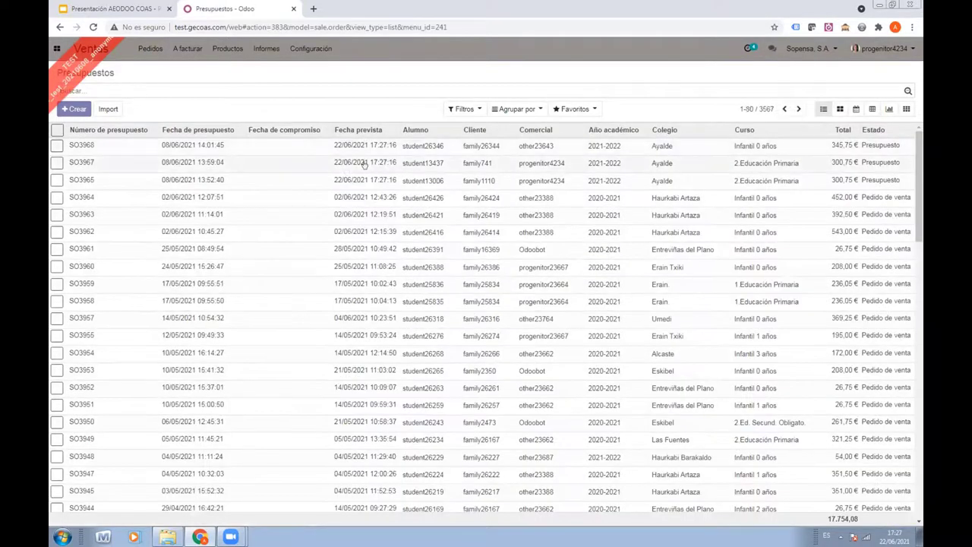
pyautogui.click(365, 163)
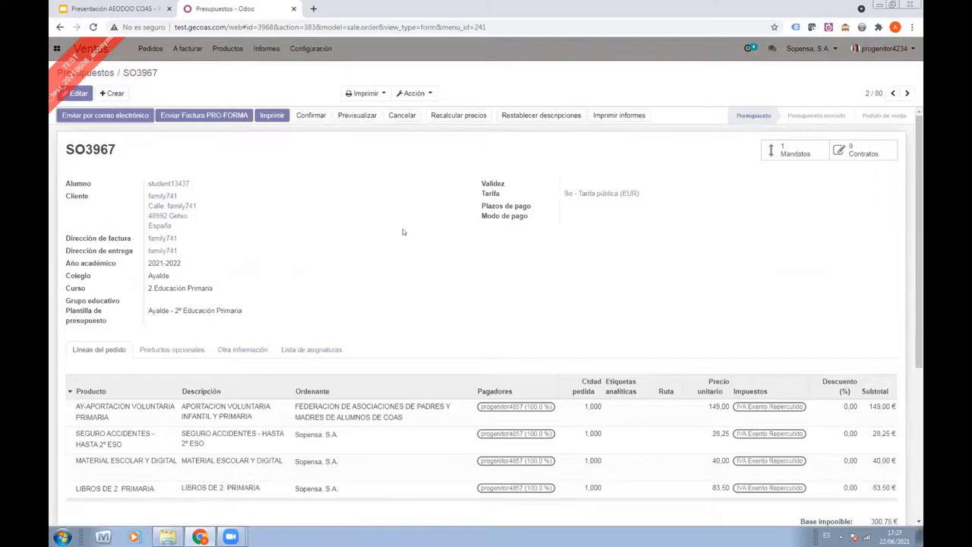
# Review the quotation's order lines, including their Ordenante, Pagadores, prices and totals, and return to its header
pyautogui.scroll(-2, 400, 226)
pyautogui.scroll(-1, 398, 227)
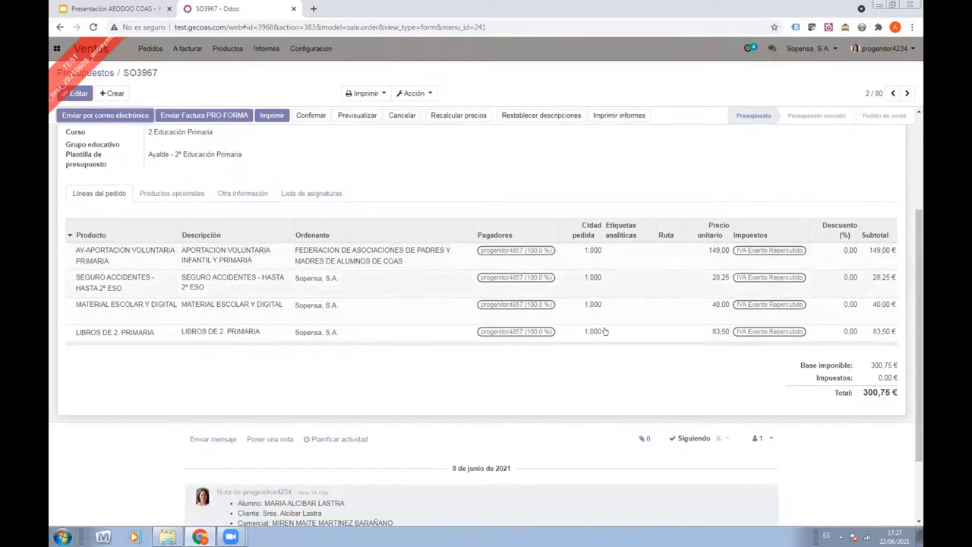
pyautogui.scroll(2, 625, 241)
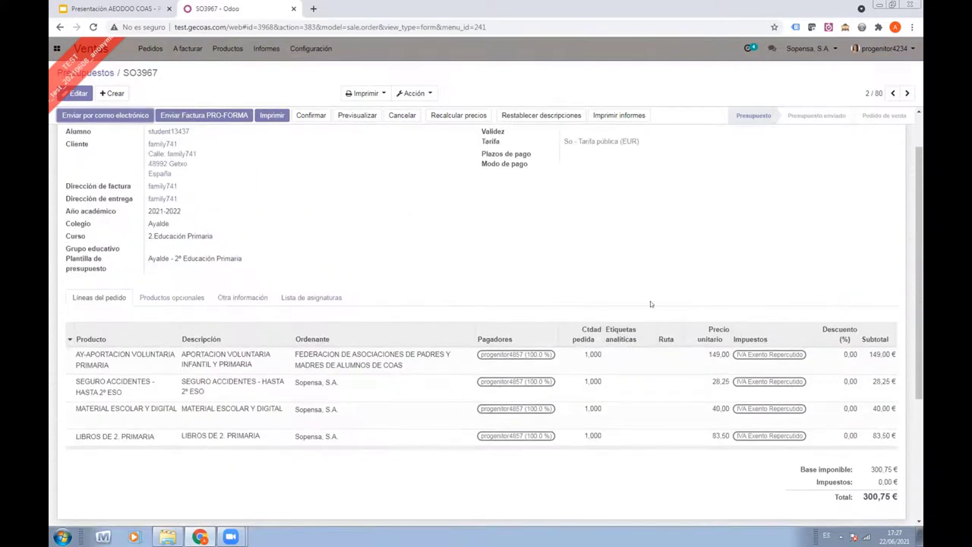
pyautogui.scroll(1, 644, 290)
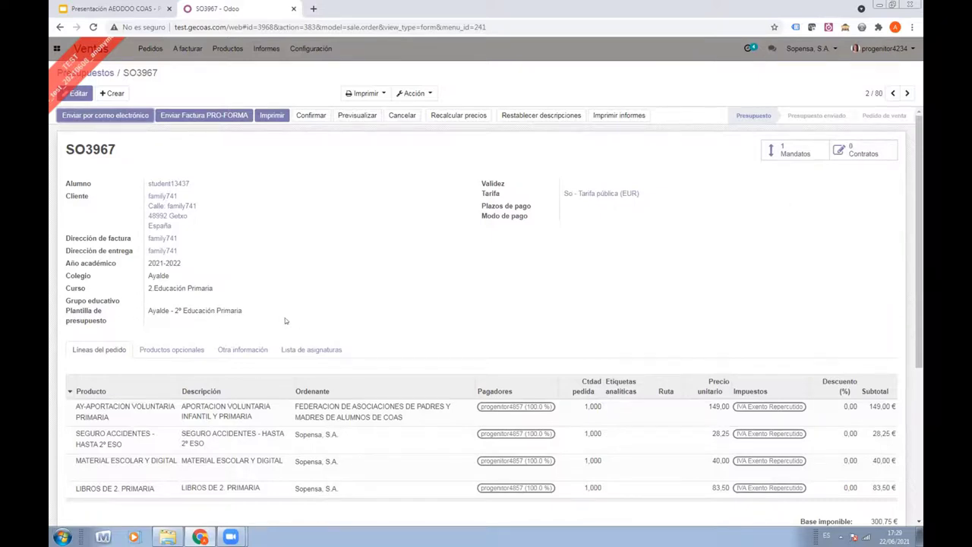
# Highlight the quotation's Plantilla de presupuesto, Curso, Colegio and Año académico details to point out how they relate
pyautogui.moveTo(239, 311); pyautogui.dragTo(130, 319)
pyautogui.moveTo(230, 287); pyautogui.dragTo(136, 288)
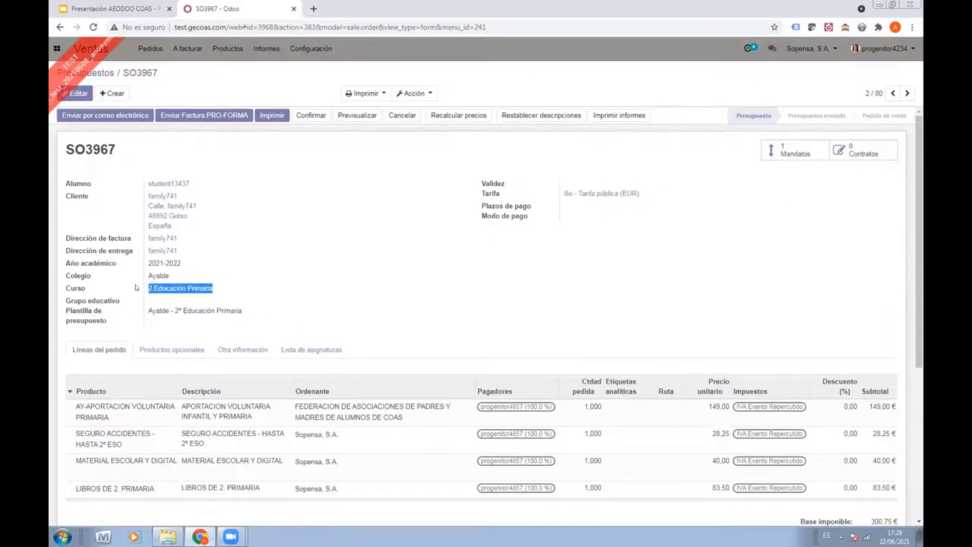
pyautogui.click(177, 277)
pyautogui.doubleClick(176, 278)
pyautogui.moveTo(261, 310); pyautogui.dragTo(137, 315)
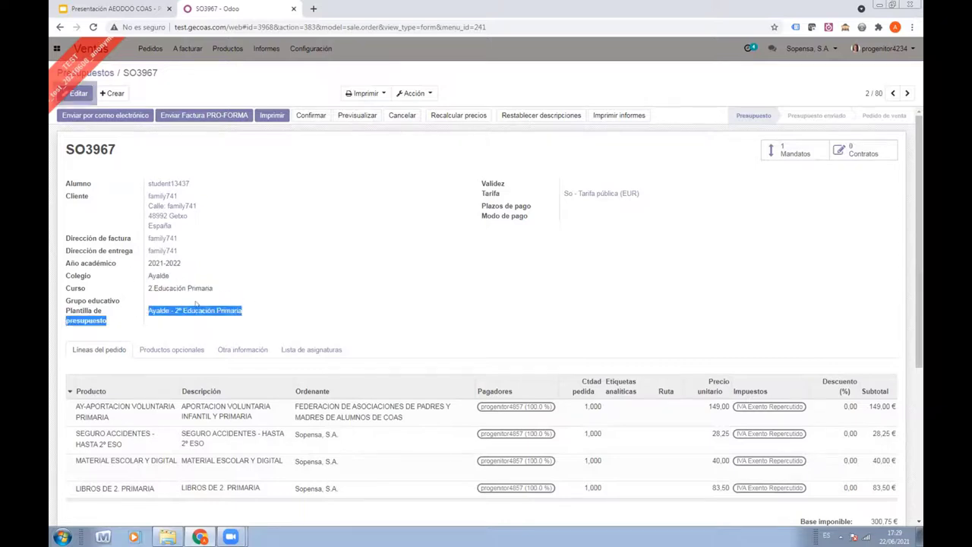
pyautogui.moveTo(228, 288); pyautogui.dragTo(191, 266)
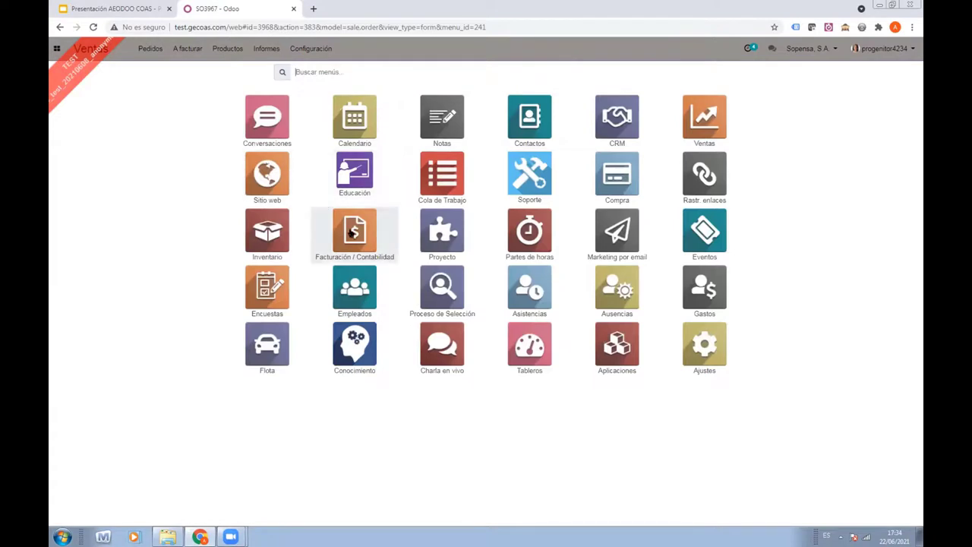
# Open the Facturas de cliente list in Facturación / Contabilidad, view the first invoice, and return to the list
pyautogui.click(351, 233)
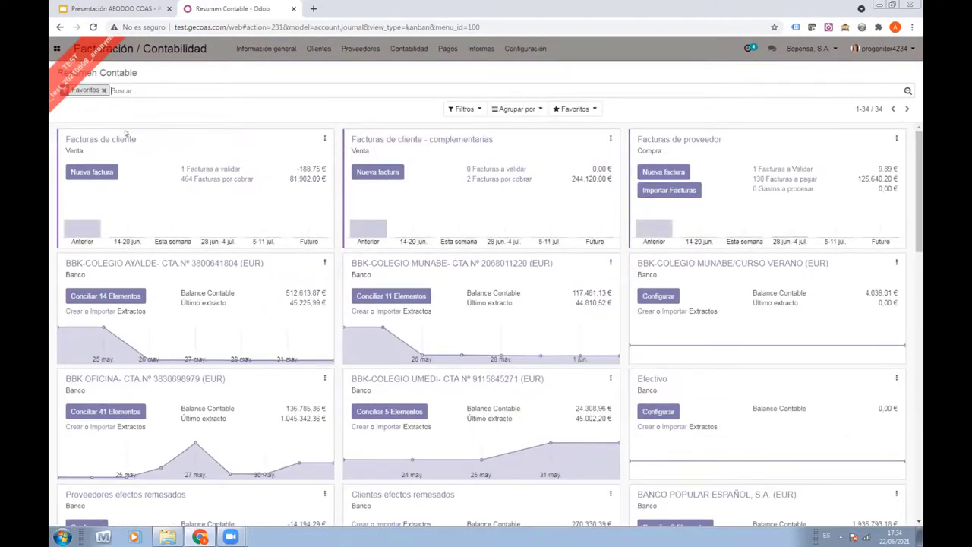
pyautogui.click(185, 132)
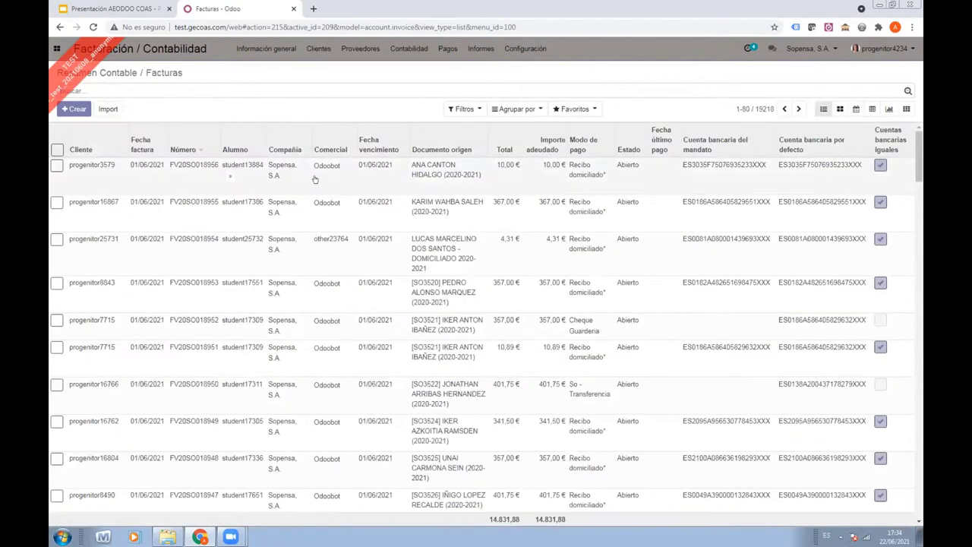
pyautogui.click(316, 176)
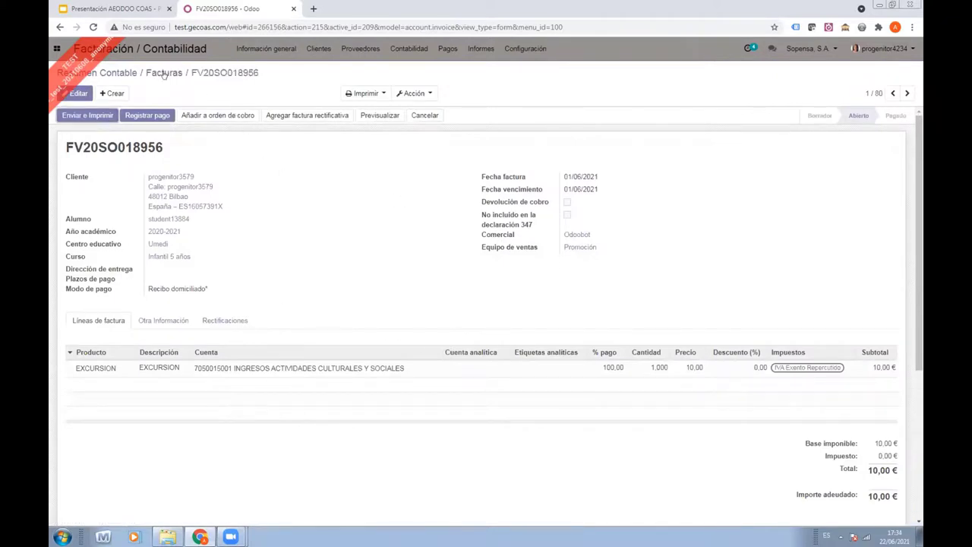
pyautogui.click(163, 74)
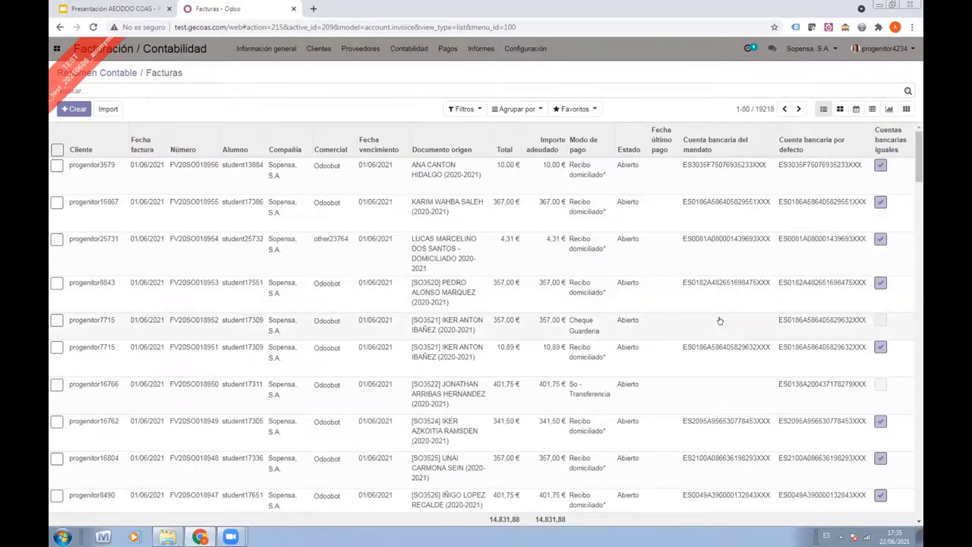
# Compare the mandate and default bank account columns down the customer invoice list, and return to the Resumen Contable
pyautogui.scroll(-15, 720, 321)
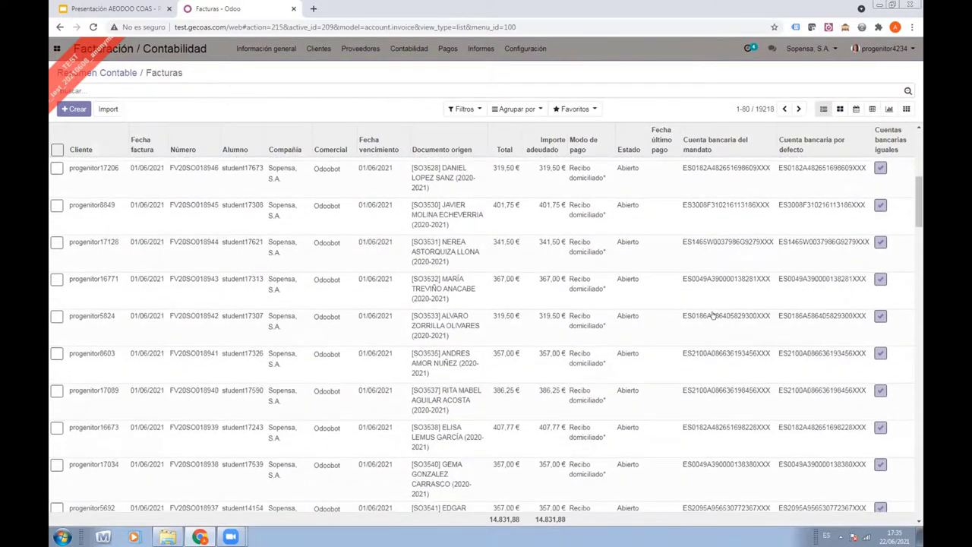
pyautogui.scroll(-14, 713, 315)
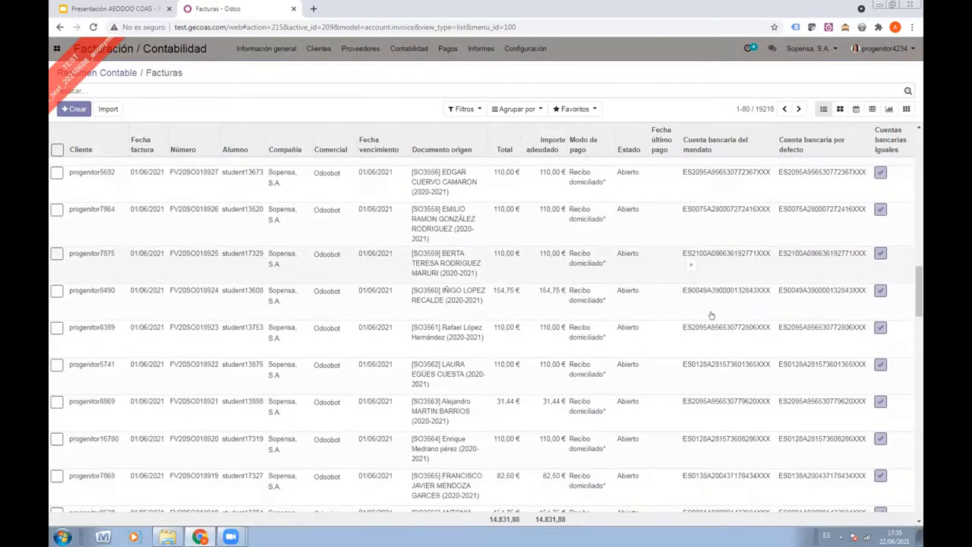
pyautogui.scroll(-20, 710, 315)
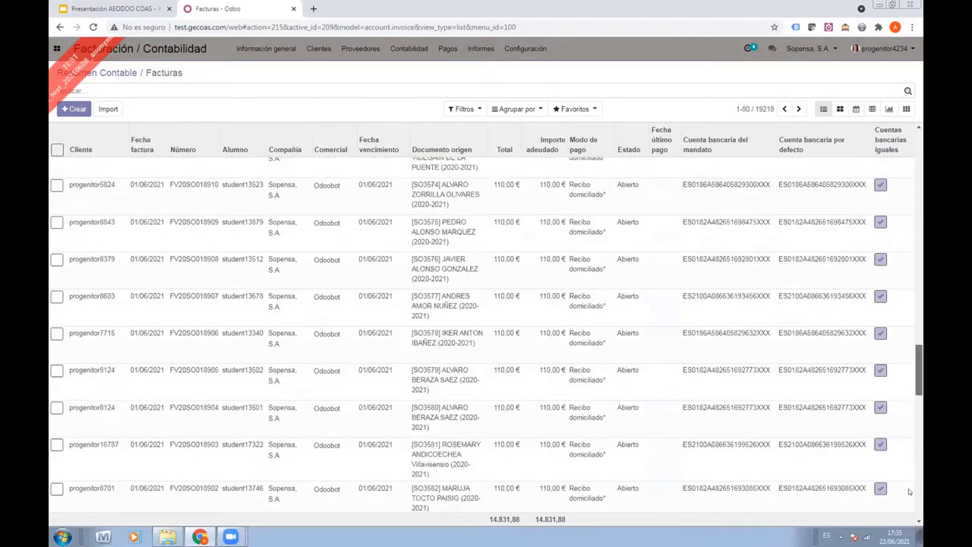
pyautogui.scroll(20, 736, 209)
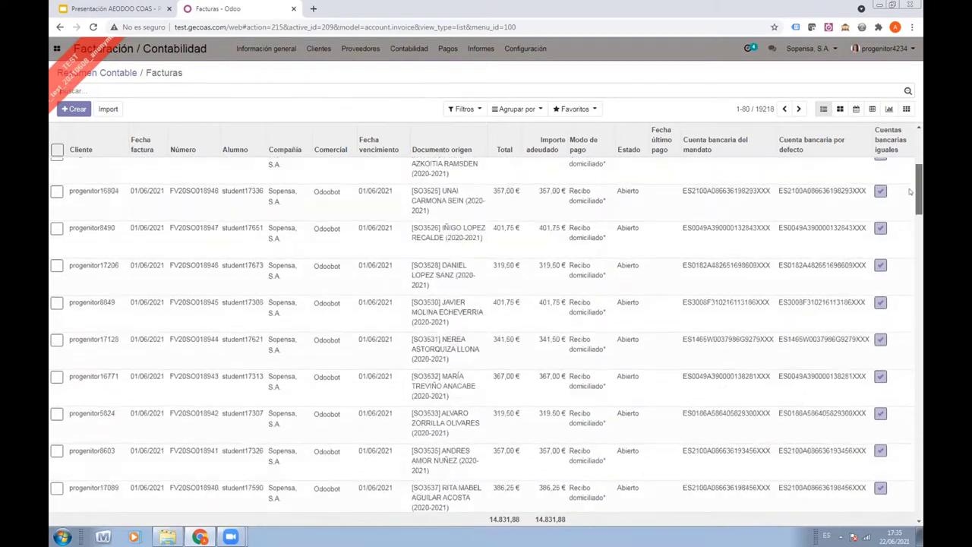
pyautogui.scroll(5, 736, 209)
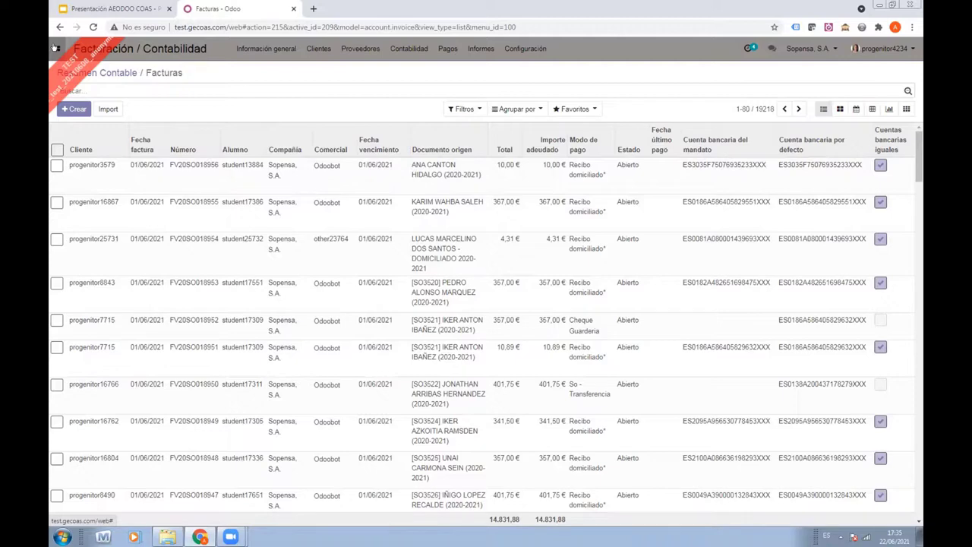
pyautogui.click(122, 49)
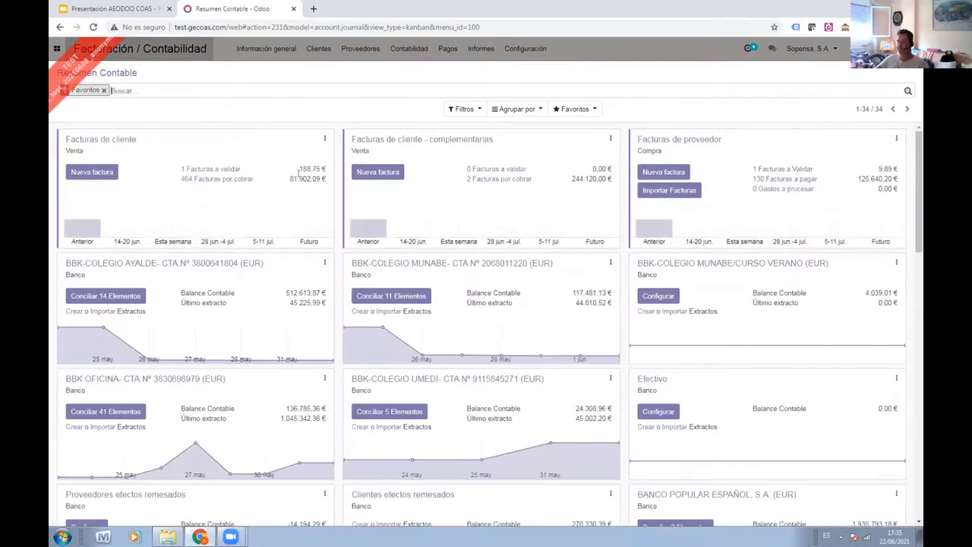
# Open Contactos, expand the Alumno group, and open the 40th student's record
pyautogui.click(56, 48)
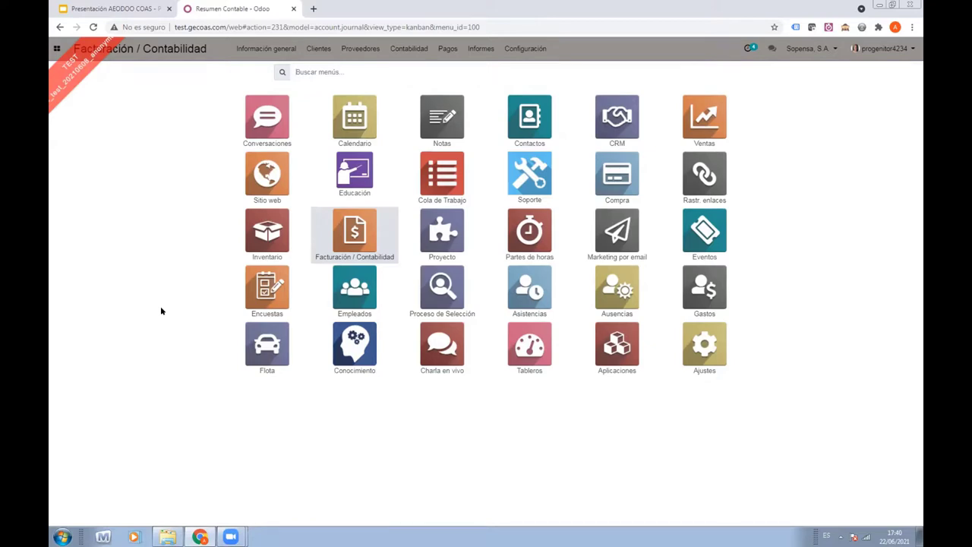
pyautogui.click(523, 119)
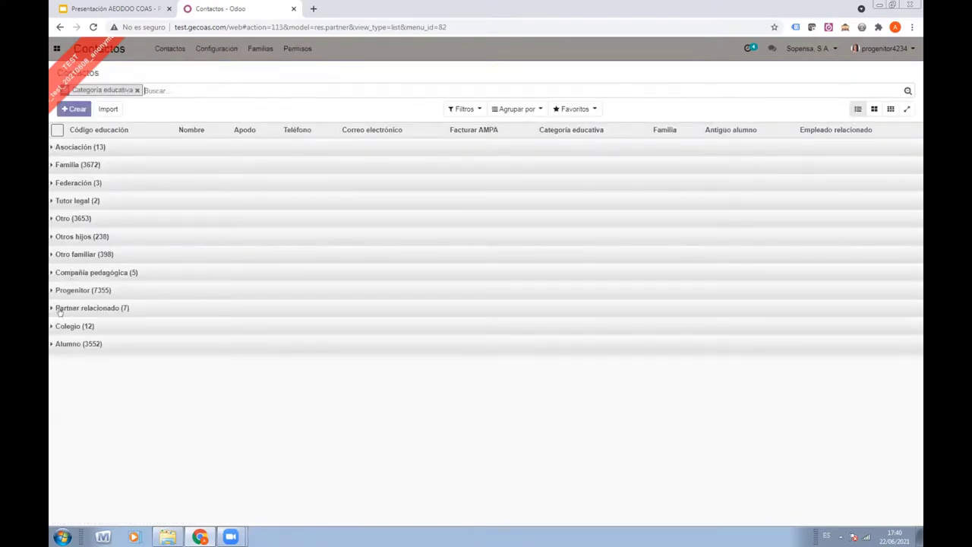
pyautogui.click(68, 343)
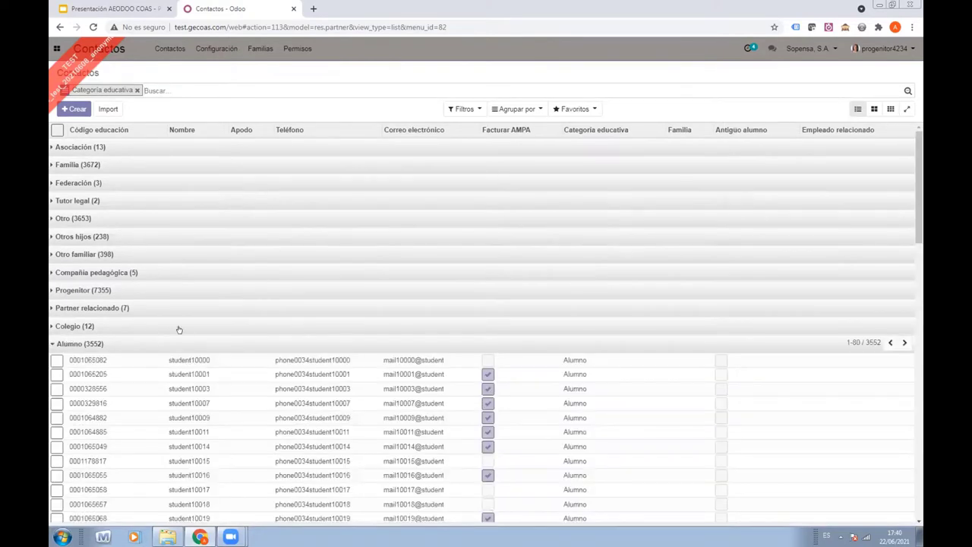
pyautogui.scroll(-10, 187, 319)
pyautogui.scroll(-1, 188, 313)
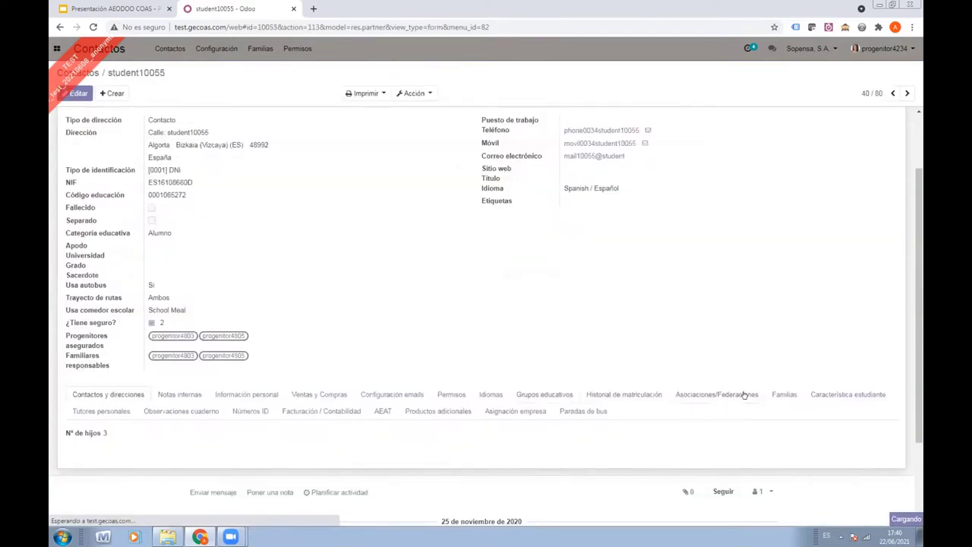
# Show the student's Familias details and examine the responsible relatives, payer settings, percentages and payment modes alongside the general data
pyautogui.click(784, 394)
pyautogui.scroll(-3, 203, 296)
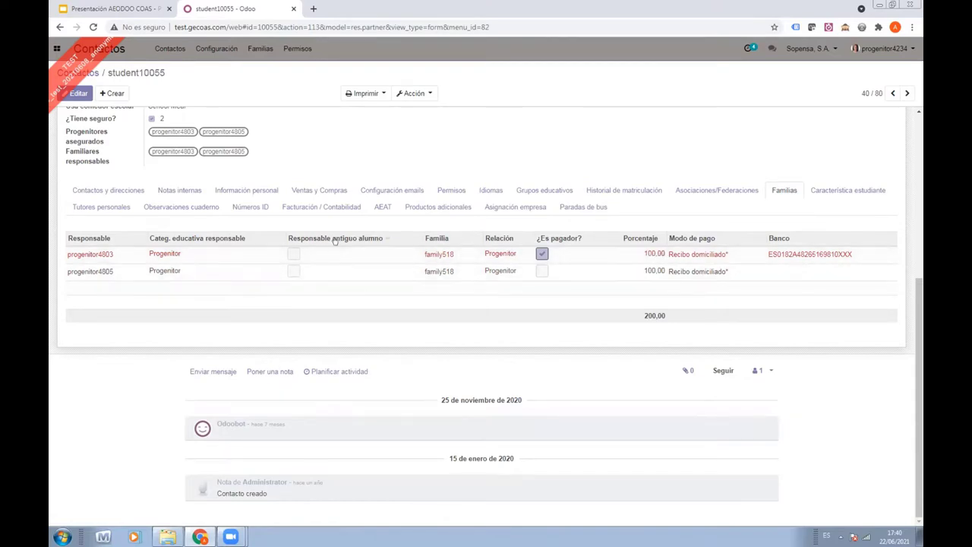
pyautogui.scroll(3, 334, 240)
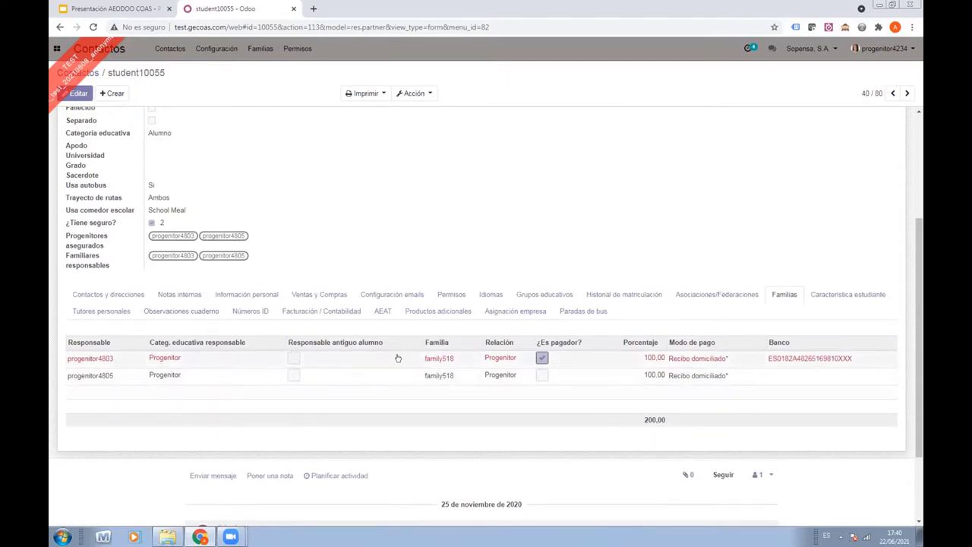
pyautogui.scroll(2, 481, 260)
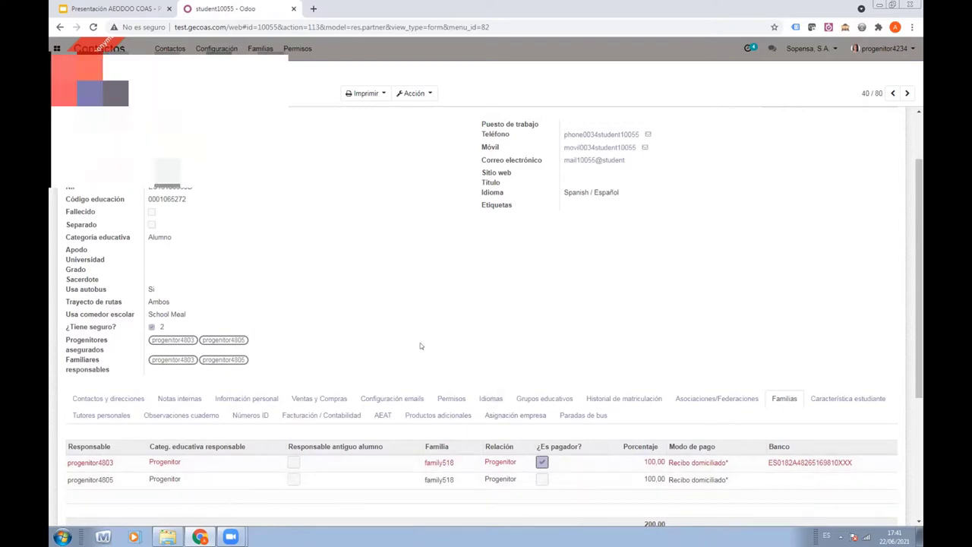
pyautogui.scroll(1, 420, 346)
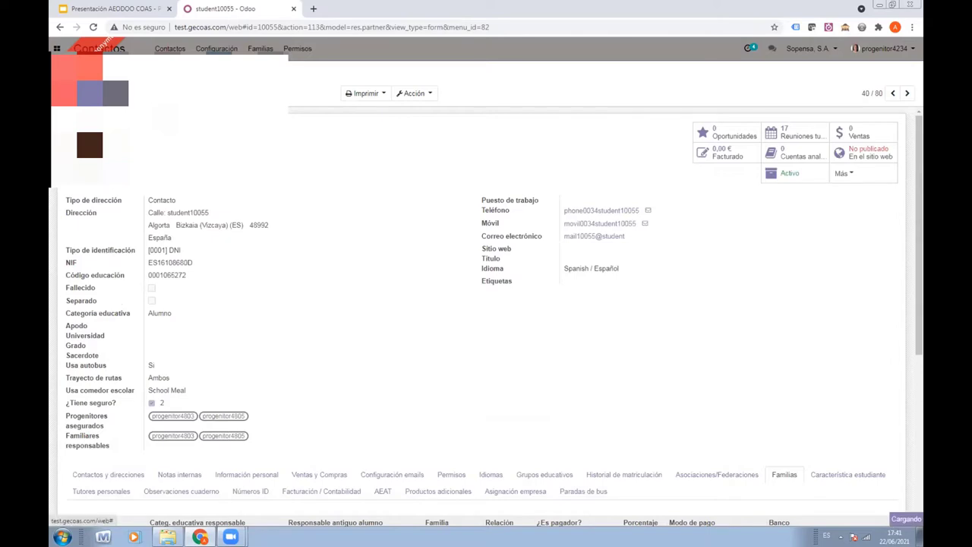
# Return to the grouped contact list and go back to the beginning of the Alumno group
pyautogui.hotkey('alt', 'Left')
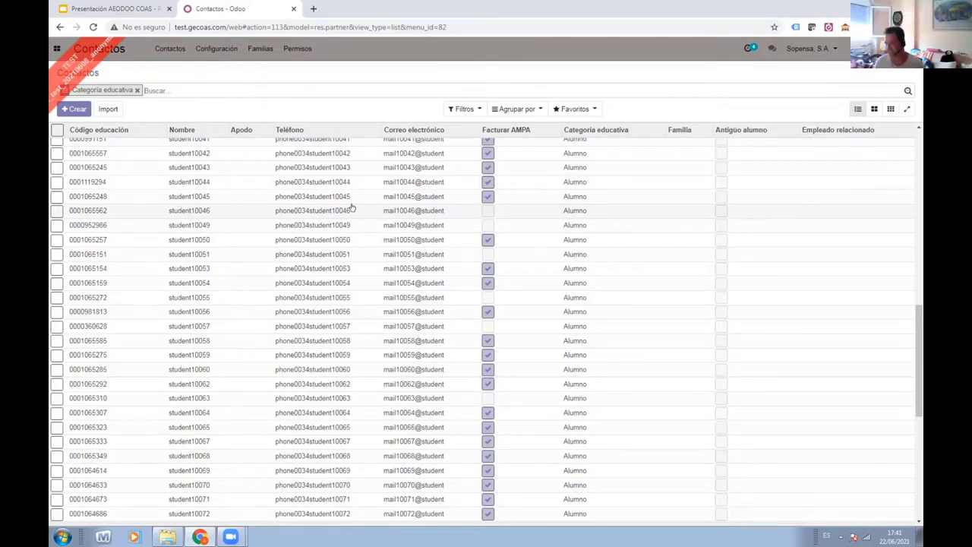
pyautogui.scroll(10, 351, 206)
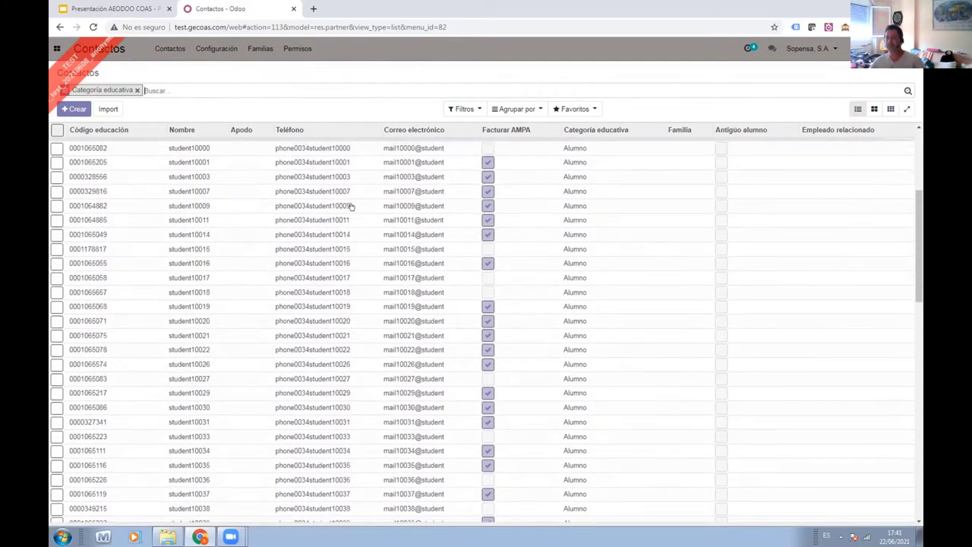
pyautogui.scroll(-2, 55, 240)
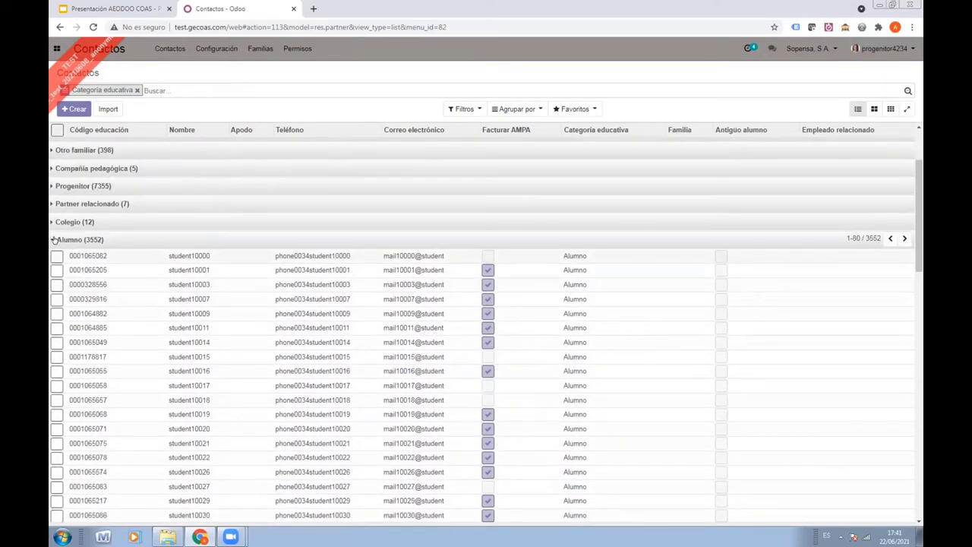
# Collapse and reopen the Alumno group, then select its first two students and review the actions available for them
pyautogui.click(56, 239)
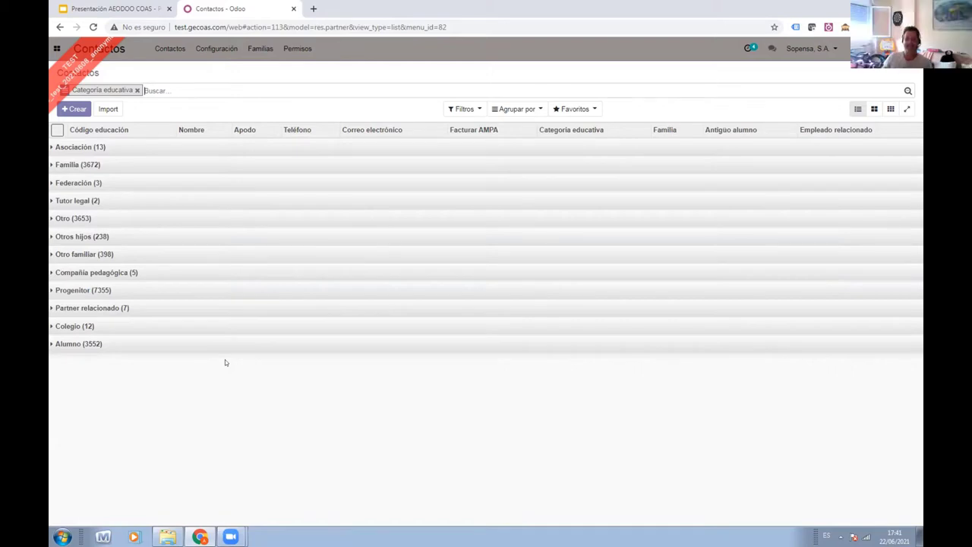
pyautogui.click(61, 344)
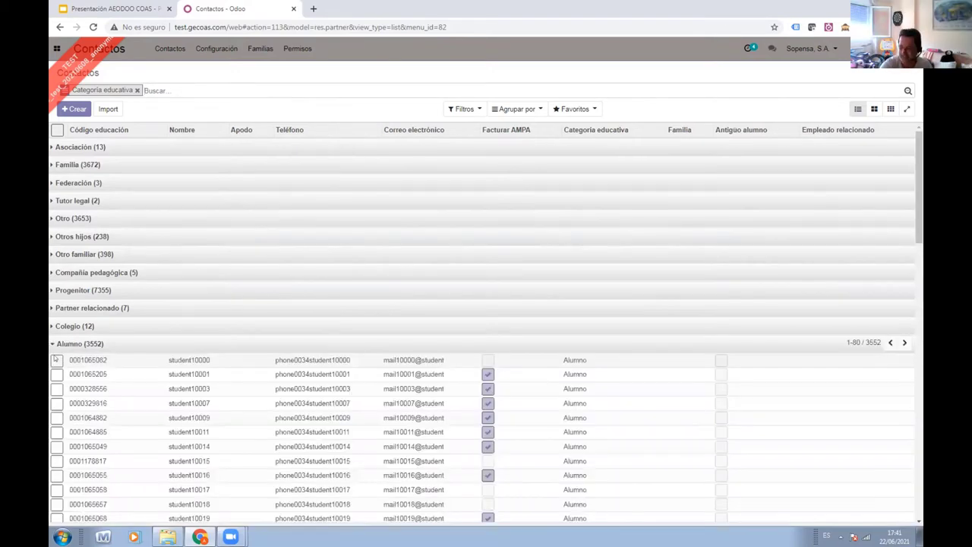
pyautogui.click(57, 360)
pyautogui.click(57, 374)
pyautogui.click(403, 108)
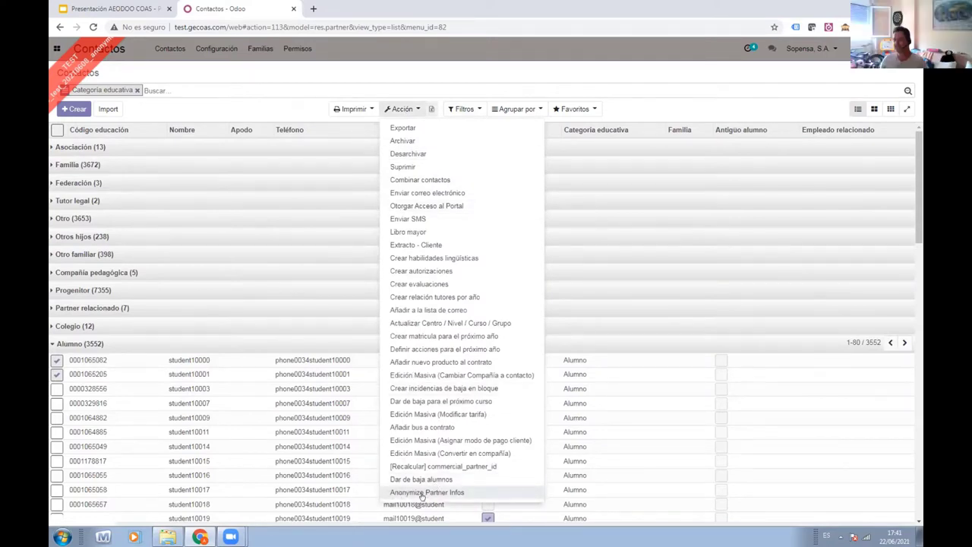
pyautogui.click(224, 105)
# Deselect the first two students and collapse the Alumno group
pyautogui.click(57, 360)
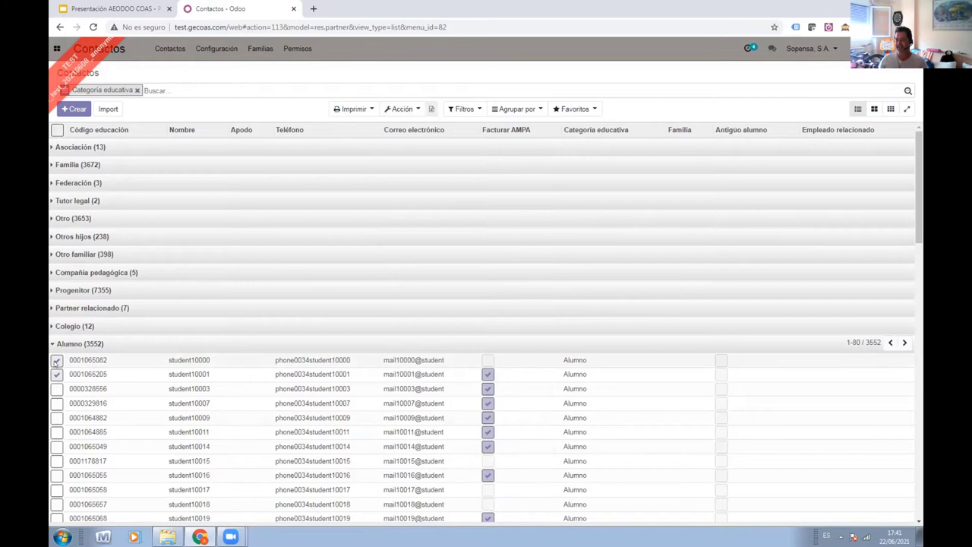
pyautogui.click(57, 373)
pyautogui.click(61, 344)
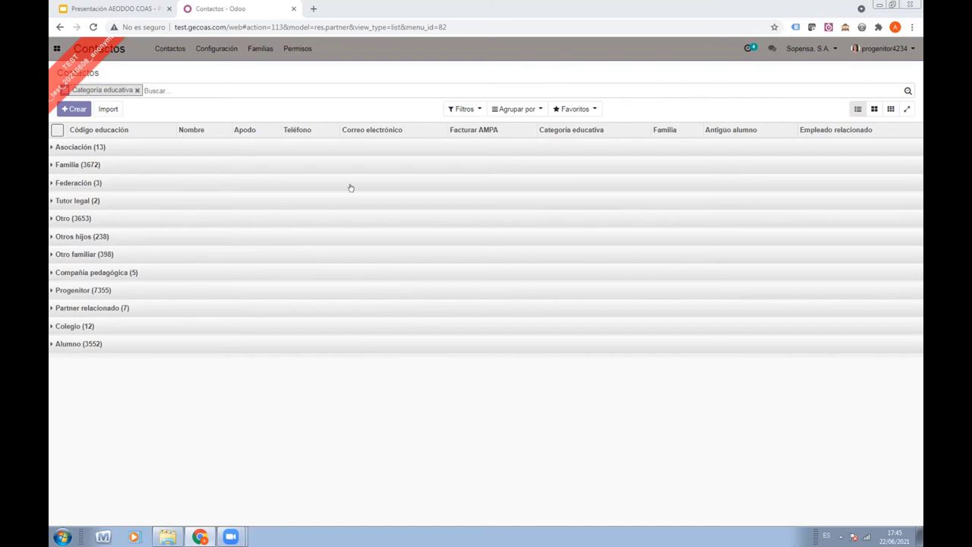
pyautogui.click(359, 128)
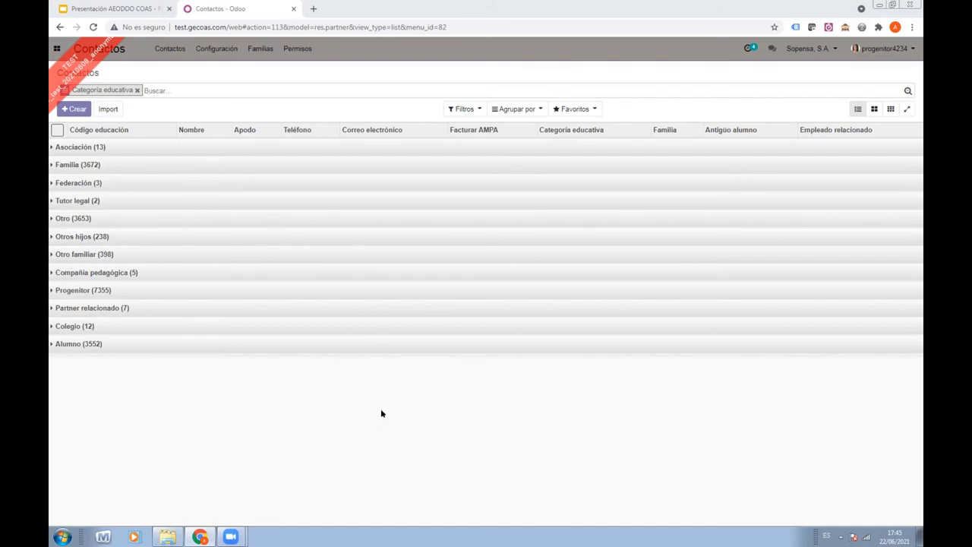